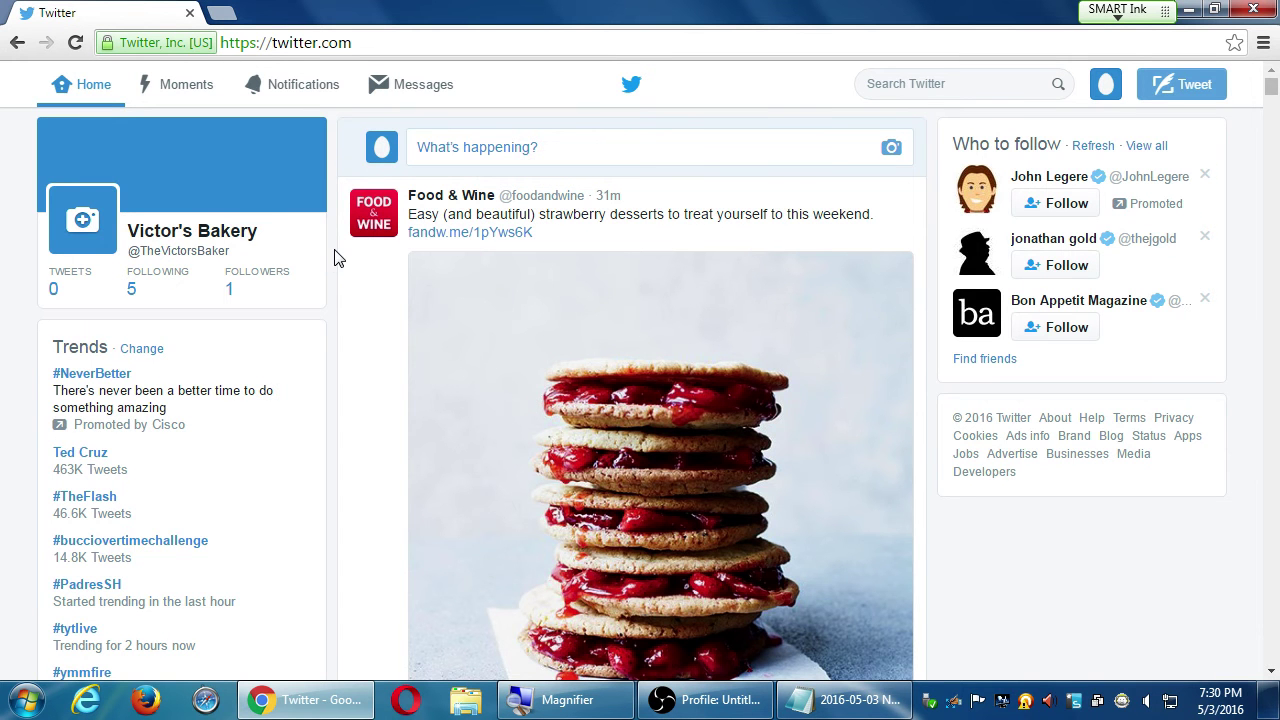
# - Look through the recent tweets in the bakery account's home timeline
pyautogui.scroll(-7, 335, 258)
pyautogui.scroll(2, 335, 258)
pyautogui.scroll(-4, 335, 258)
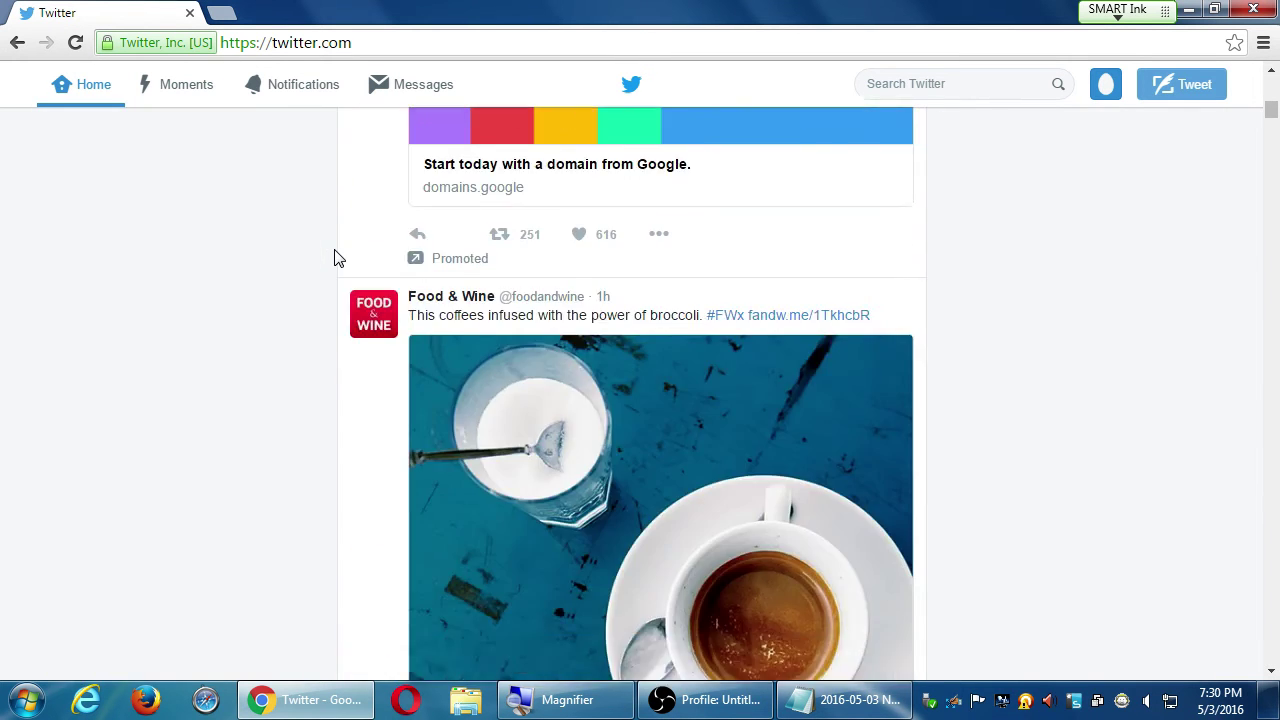
pyautogui.scroll(-7, 335, 258)
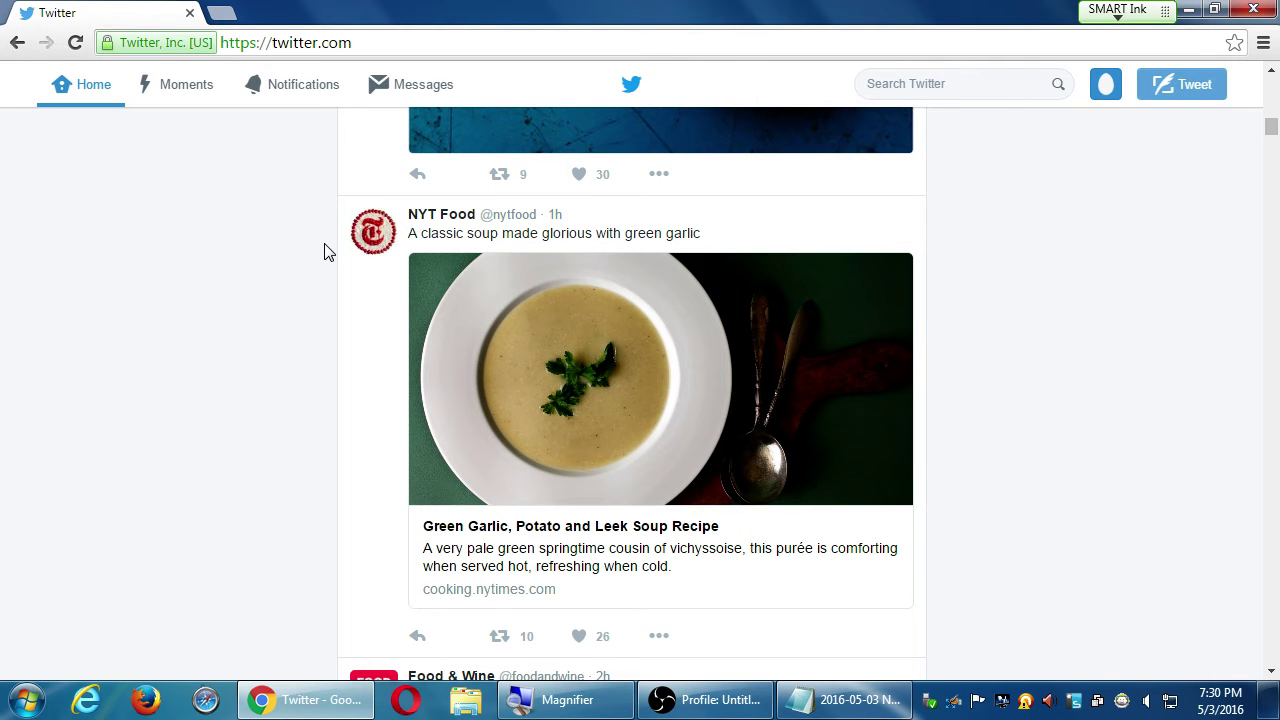
pyautogui.scroll(-3, 324, 252)
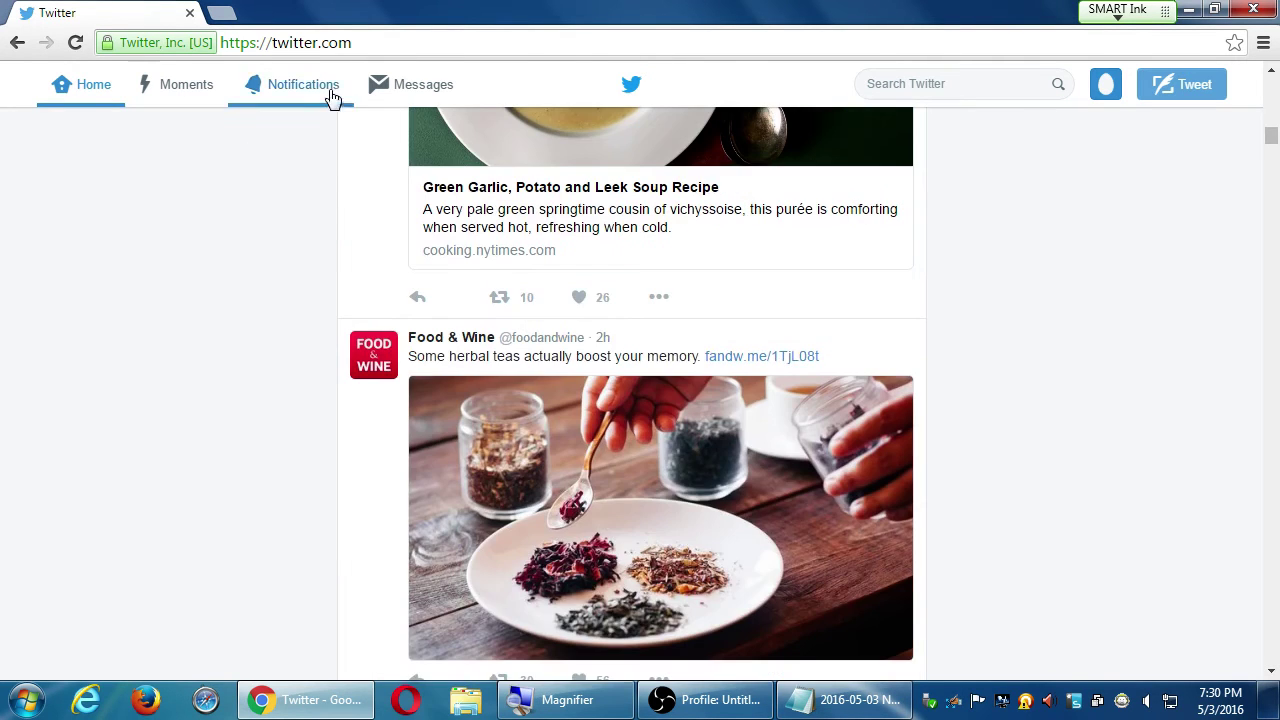
# - Open the profile at twitter.com/chargers and look through its bio and tweets
pyautogui.click(354, 43)
pyautogui.click(347, 42)
pyautogui.write('/chargers')
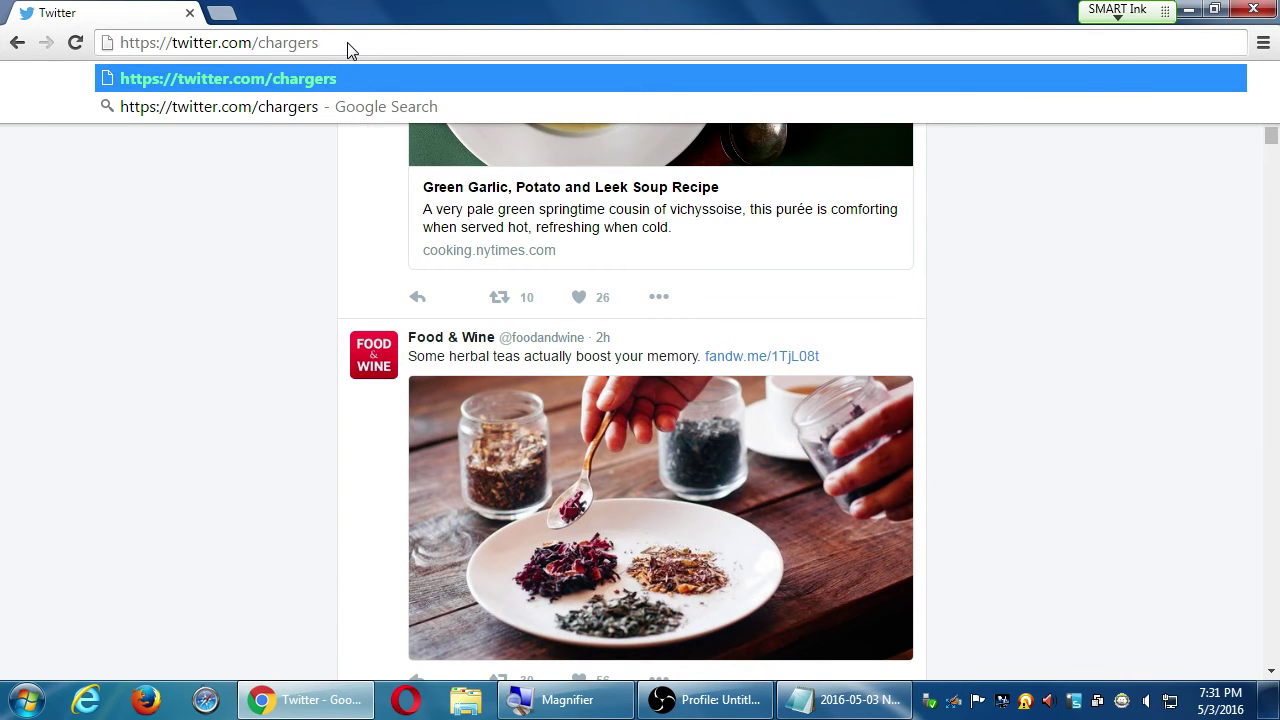
pyautogui.press('Return')
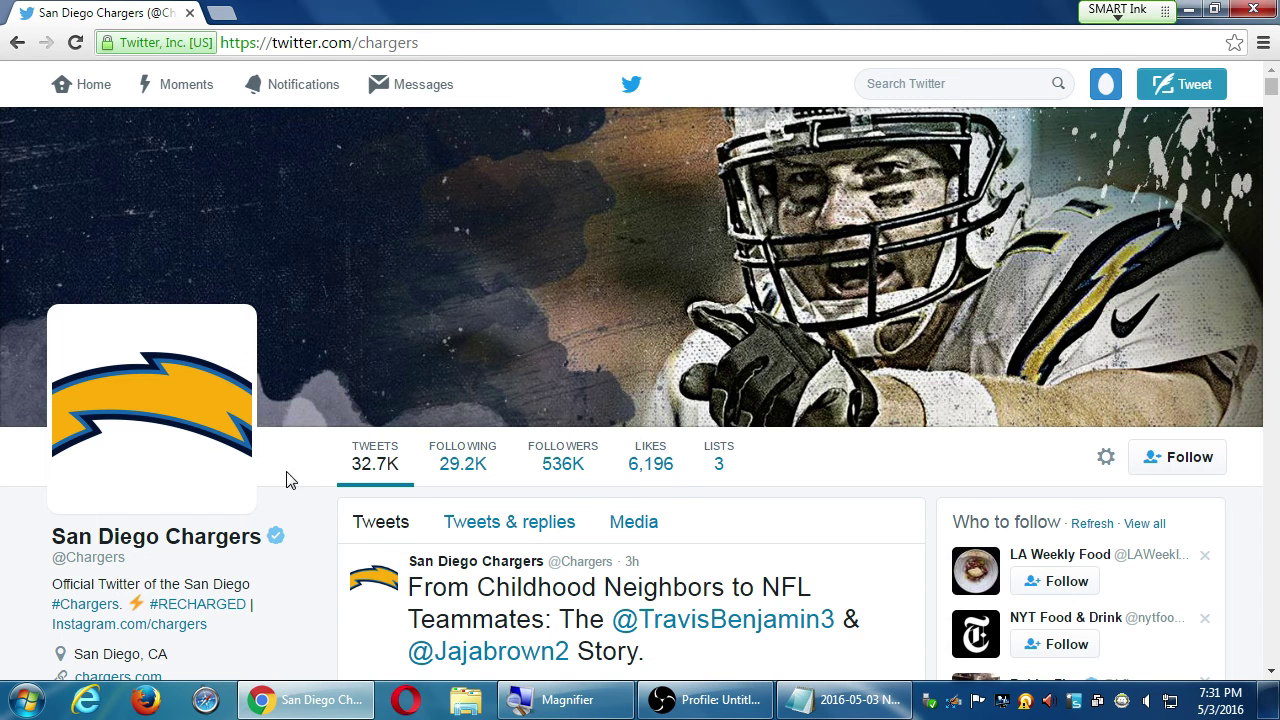
pyautogui.scroll(-2, 288, 484)
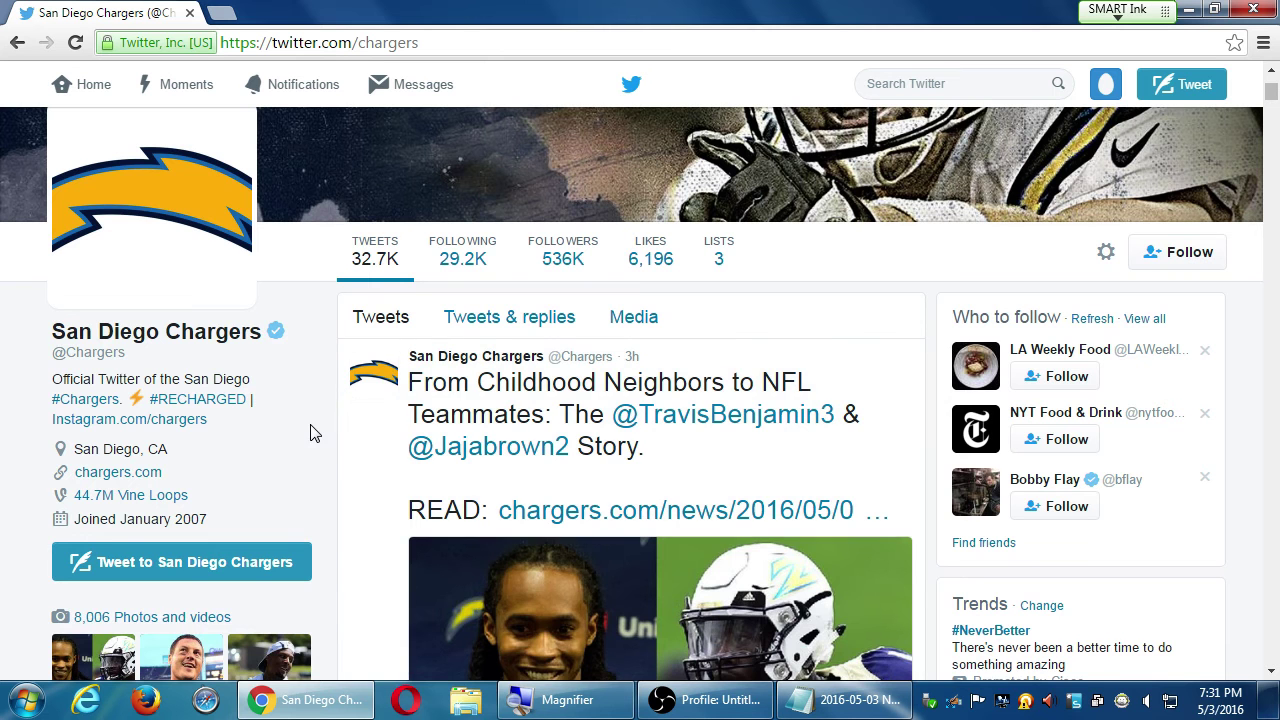
pyautogui.scroll(-7, 337, 529)
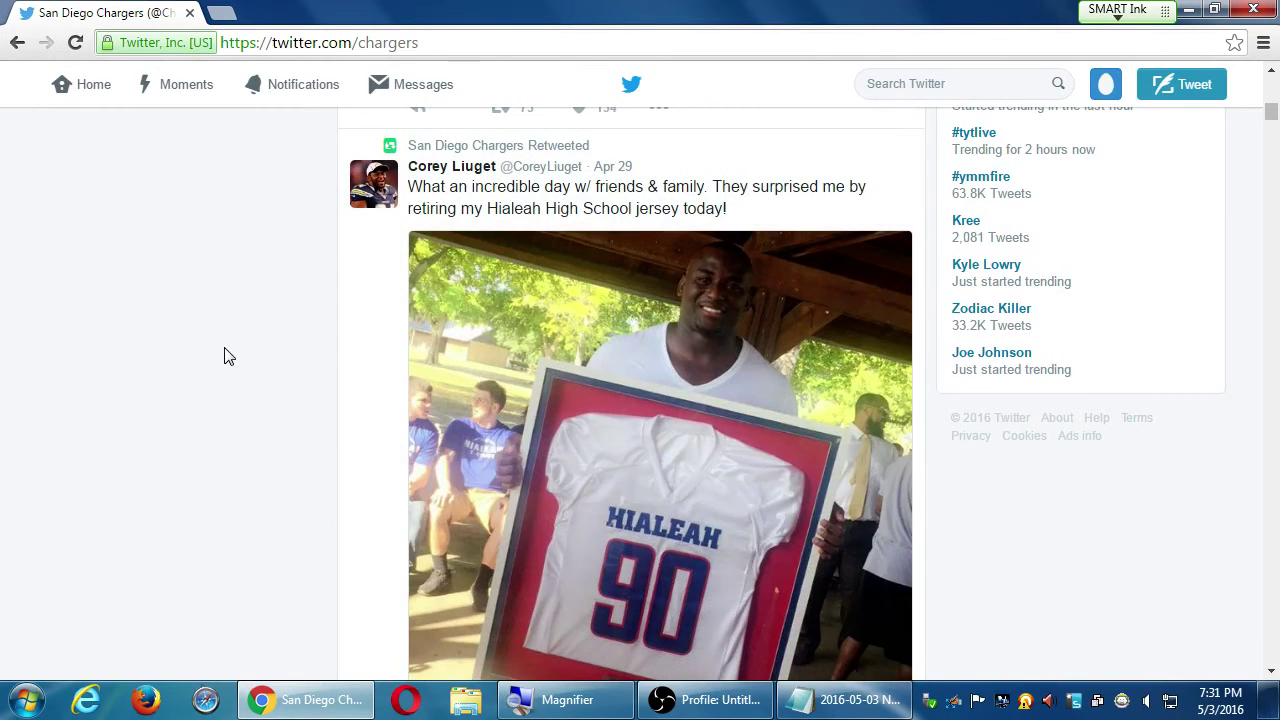
pyautogui.scroll(-2, 240, 346)
pyautogui.scroll(10, 240, 346)
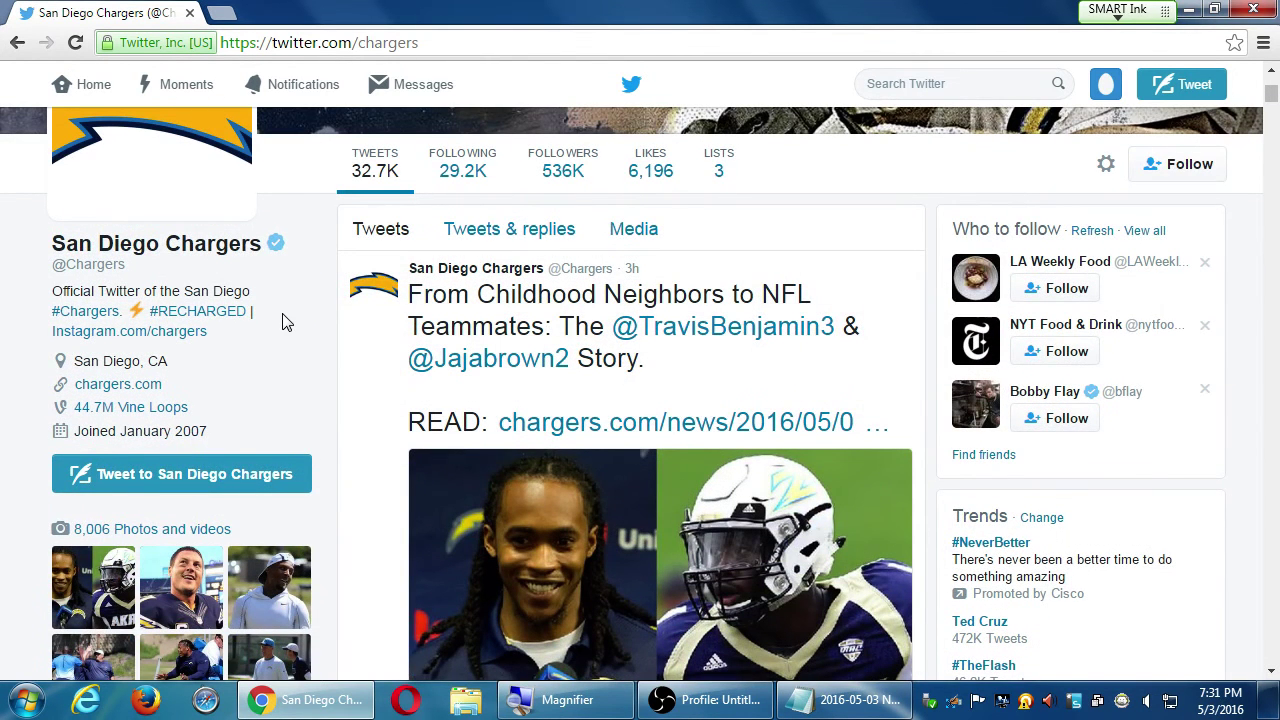
# - Go to the profile at twitter.com/vmcink and view its bio and latest tweets
pyautogui.doubleClick(400, 44)
pyautogui.write('vine')
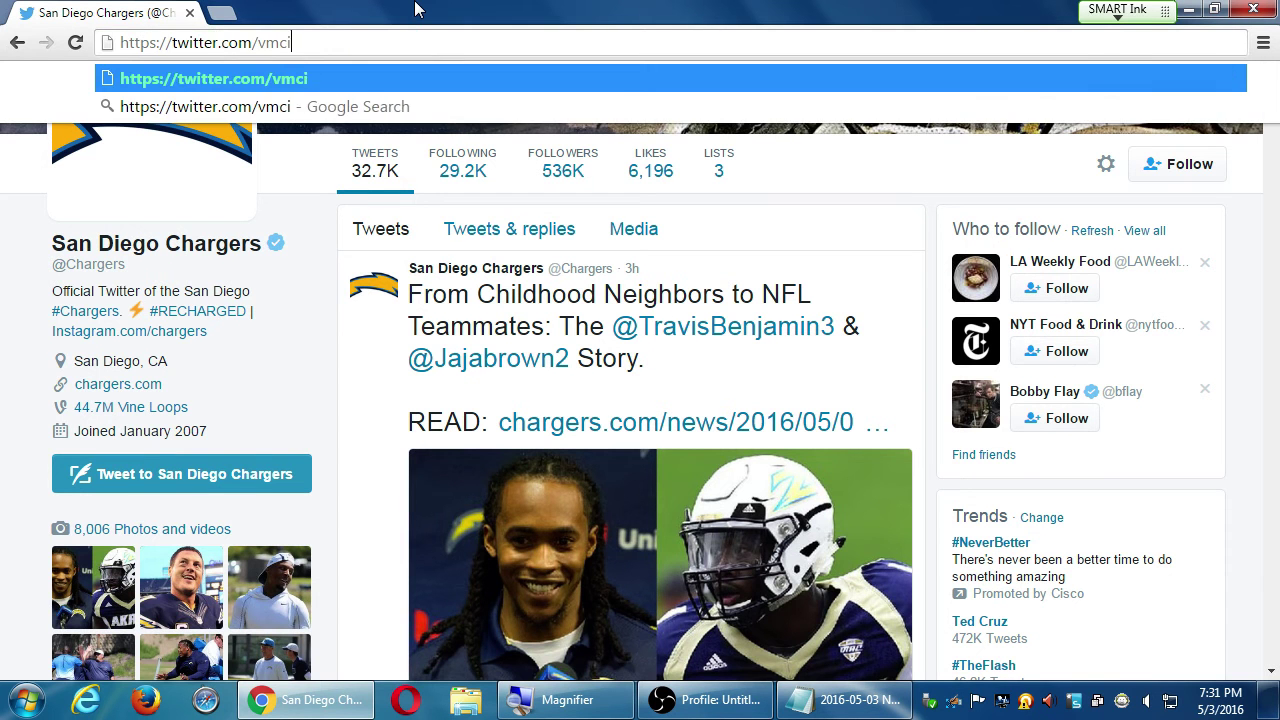
pyautogui.press('Escape')
pyautogui.press('Return')
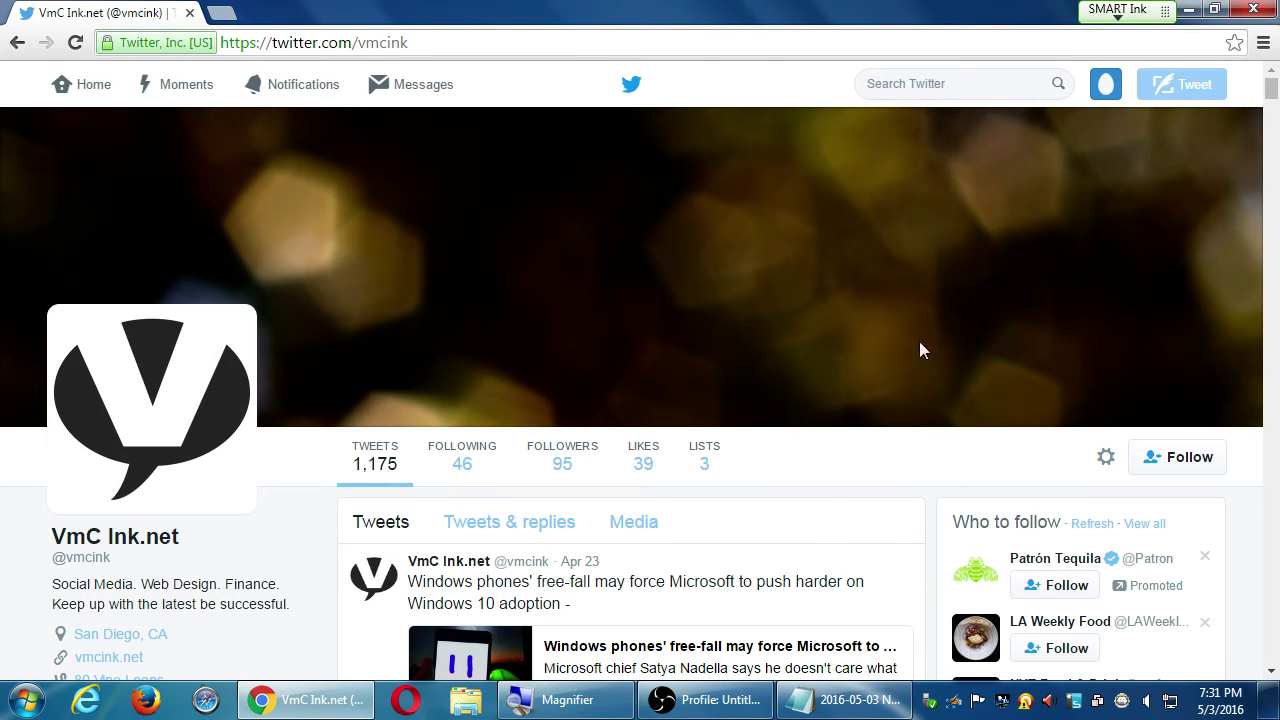
pyautogui.scroll(-2, 1090, 480)
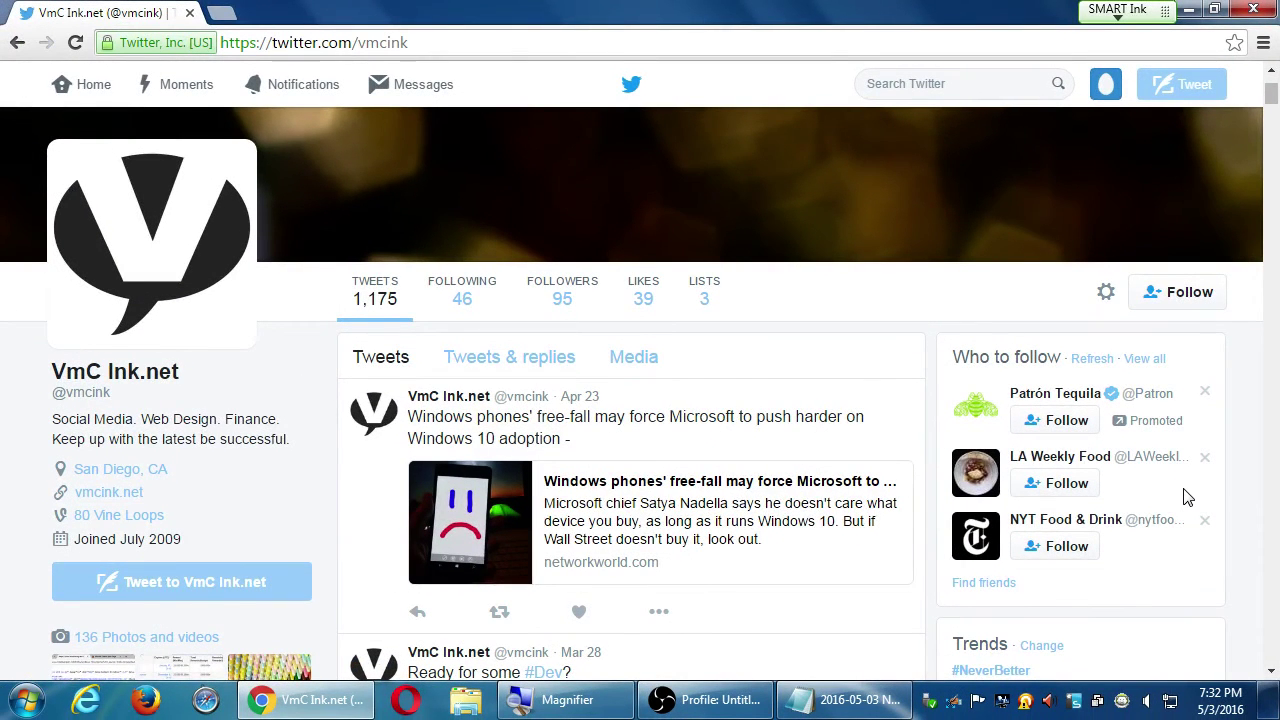
# - View the lead story "BREAKING: Cruz out; Trump will be GOP nominee" in Moments and return to the Moments overview
pyautogui.click(80, 85)
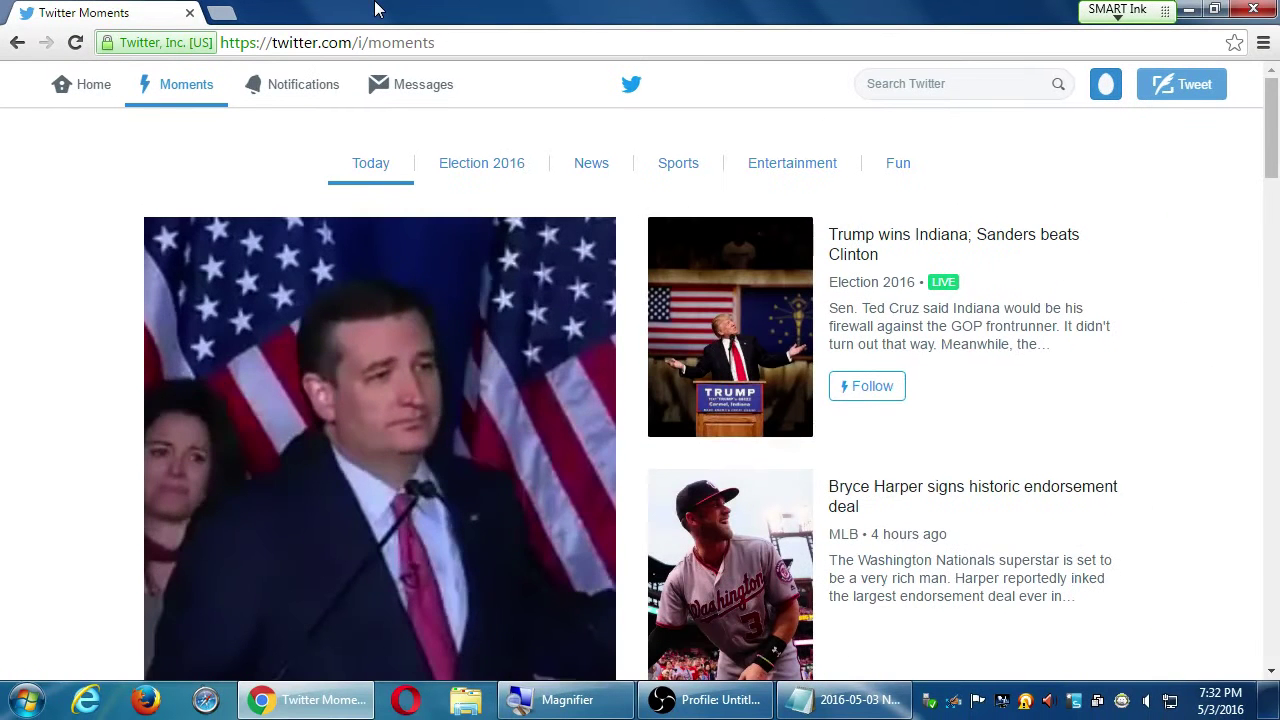
pyautogui.click(566, 256)
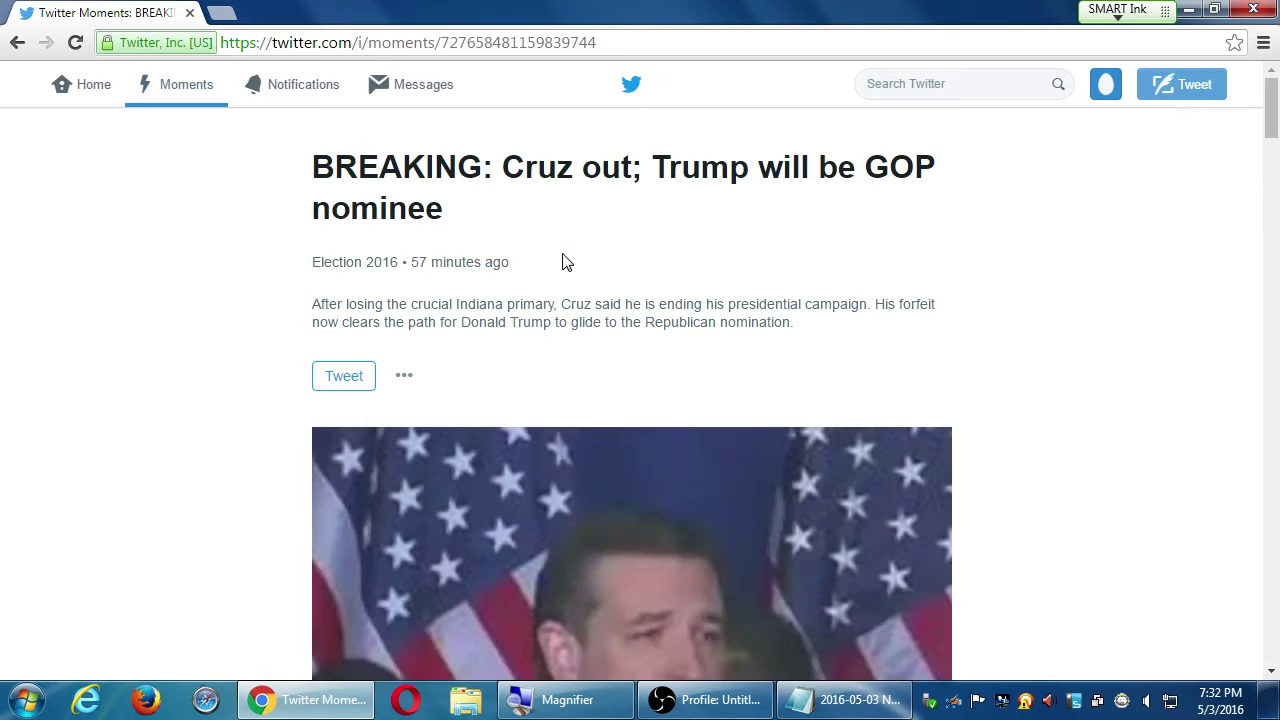
pyautogui.click(165, 87)
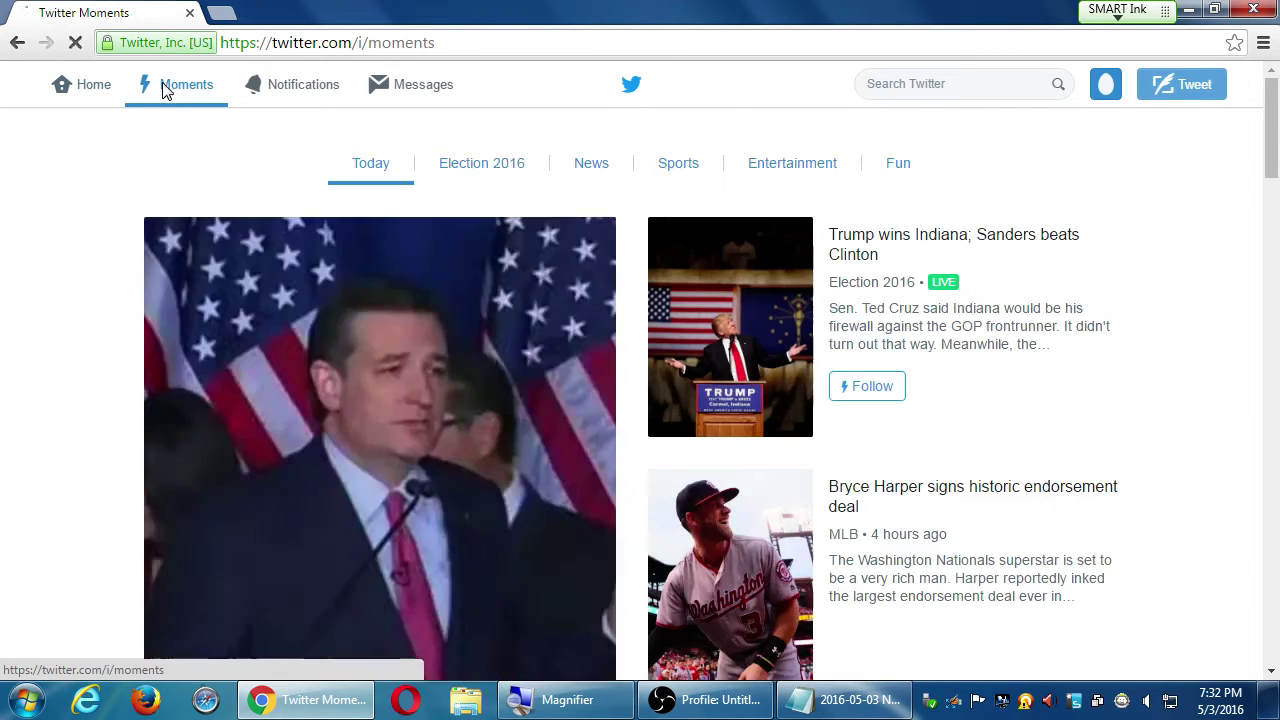
# - Examine the range of today's stories in Moments, down to the end of the page
pyautogui.scroll(-3, 237, 394)
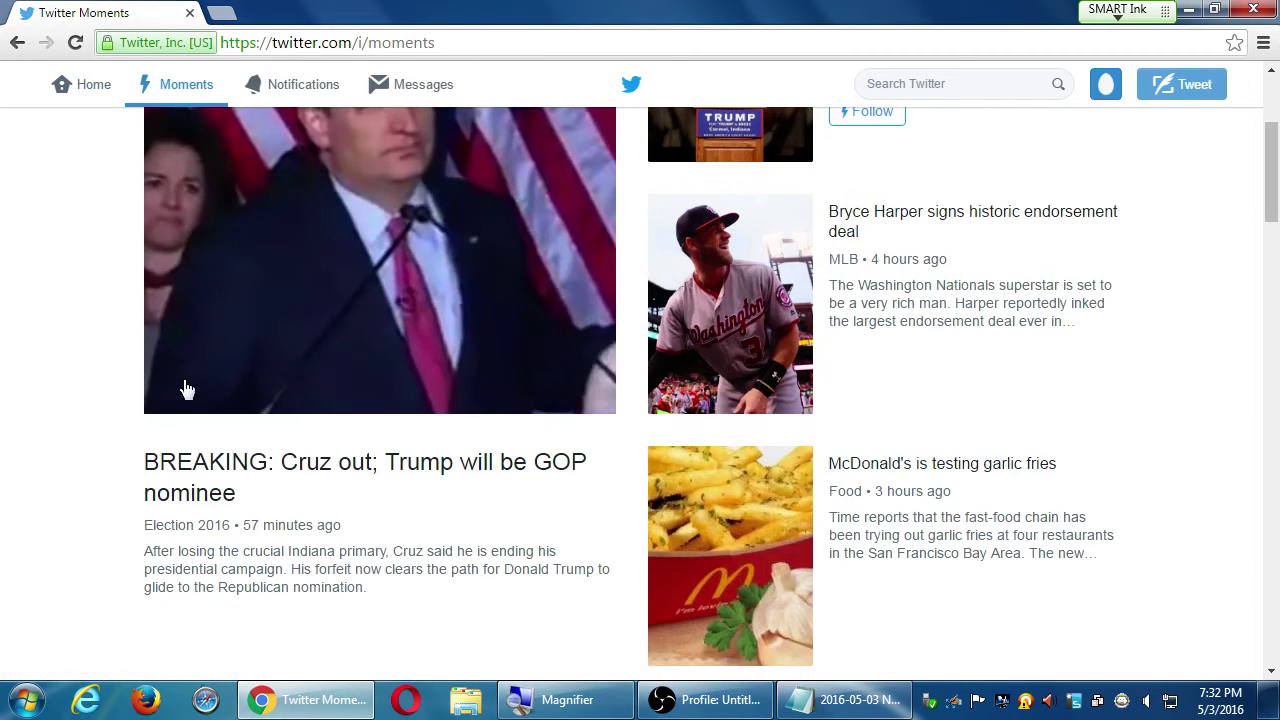
pyautogui.scroll(-3, 290, 440)
pyautogui.scroll(5, 600, 400)
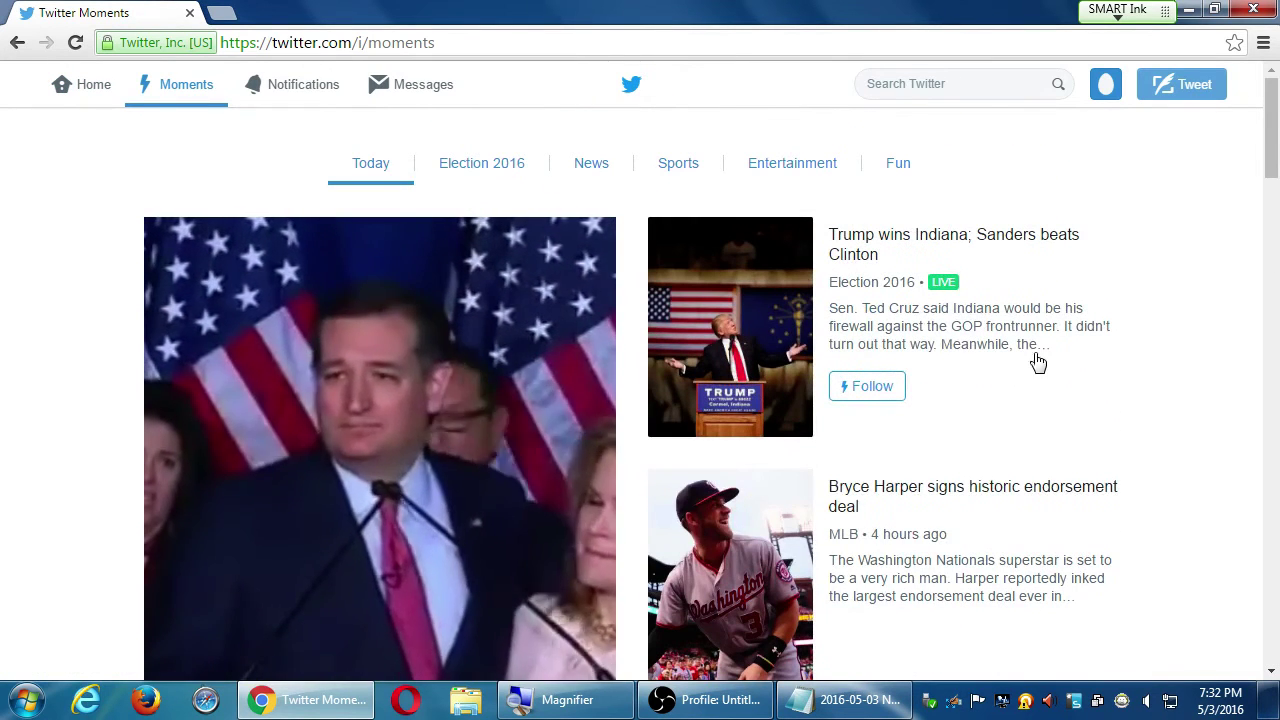
pyautogui.scroll(-6, 1040, 363)
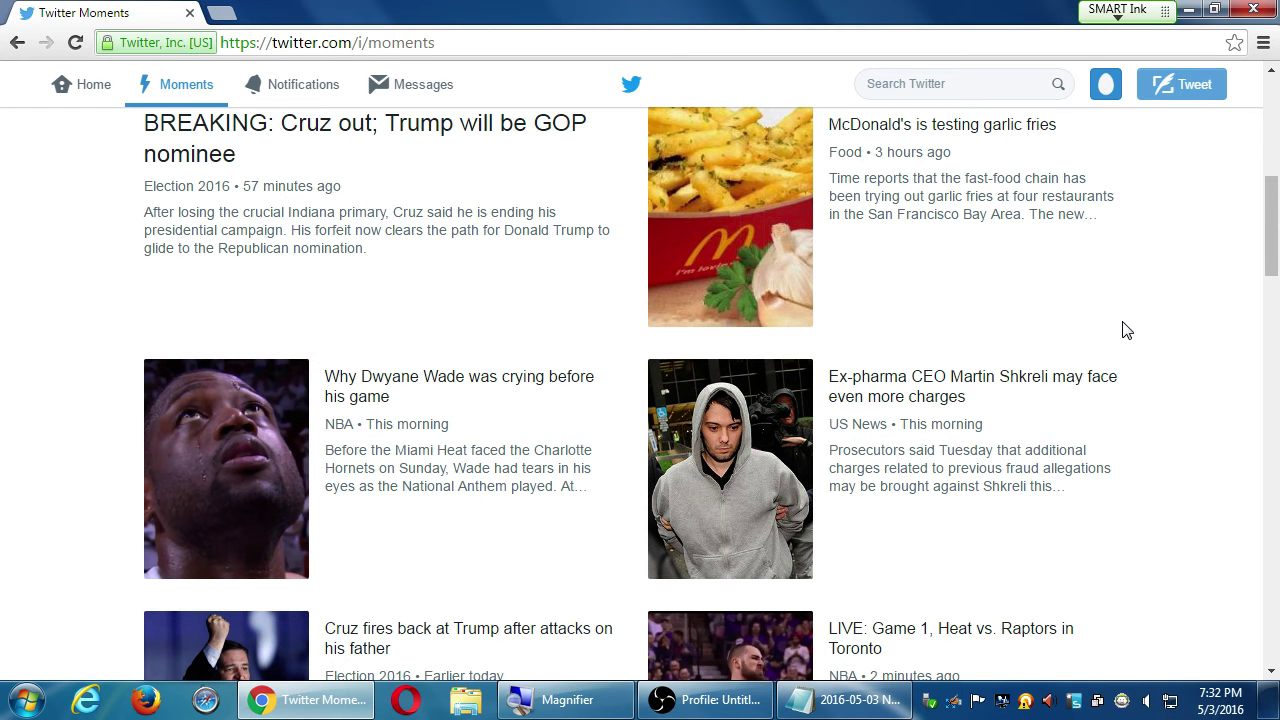
pyautogui.scroll(-7, 1126, 330)
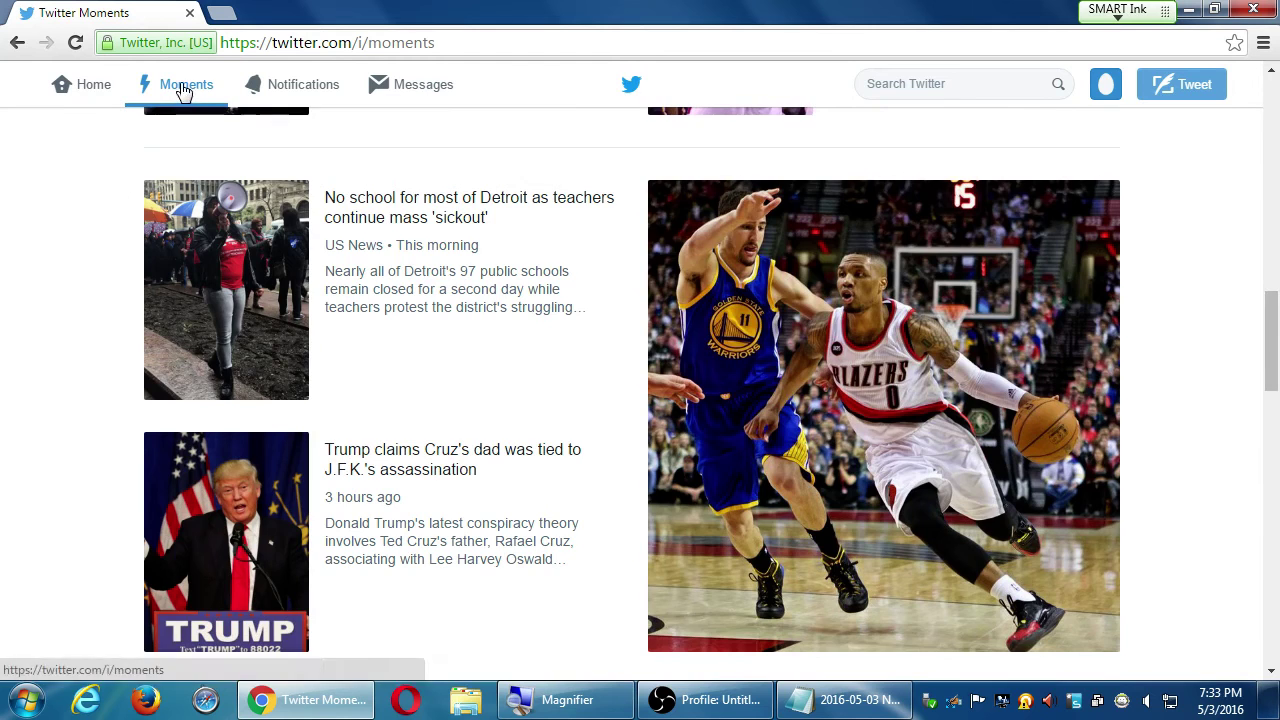
pyautogui.scroll(-2, 87, 269)
pyautogui.scroll(-15, 87, 269)
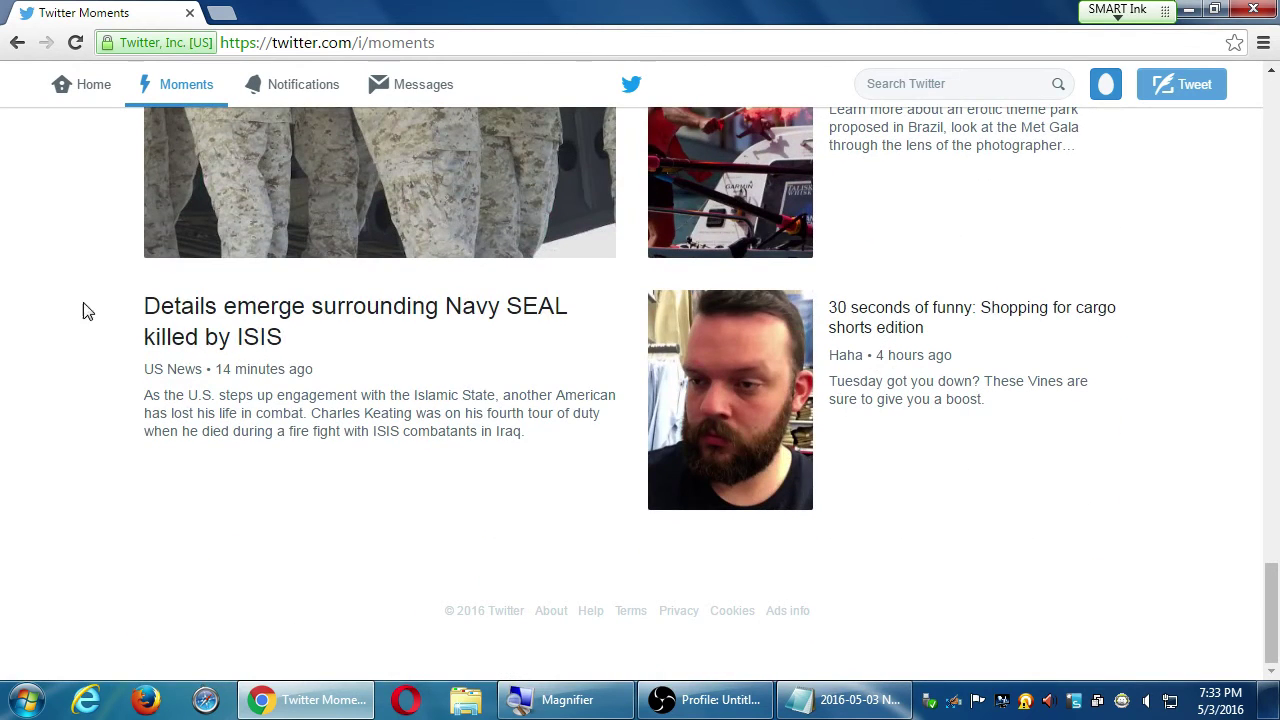
pyautogui.scroll(6, 94, 303)
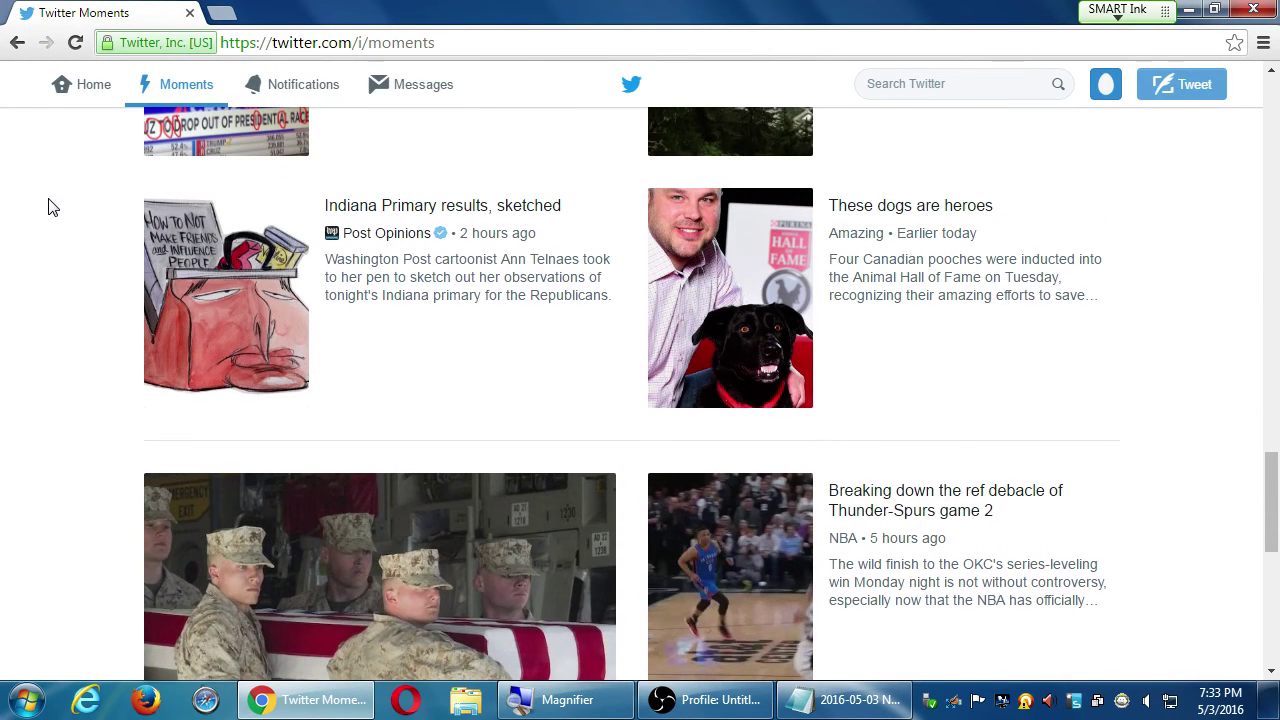
pyautogui.scroll(3, 48, 207)
pyautogui.scroll(4, 52, 206)
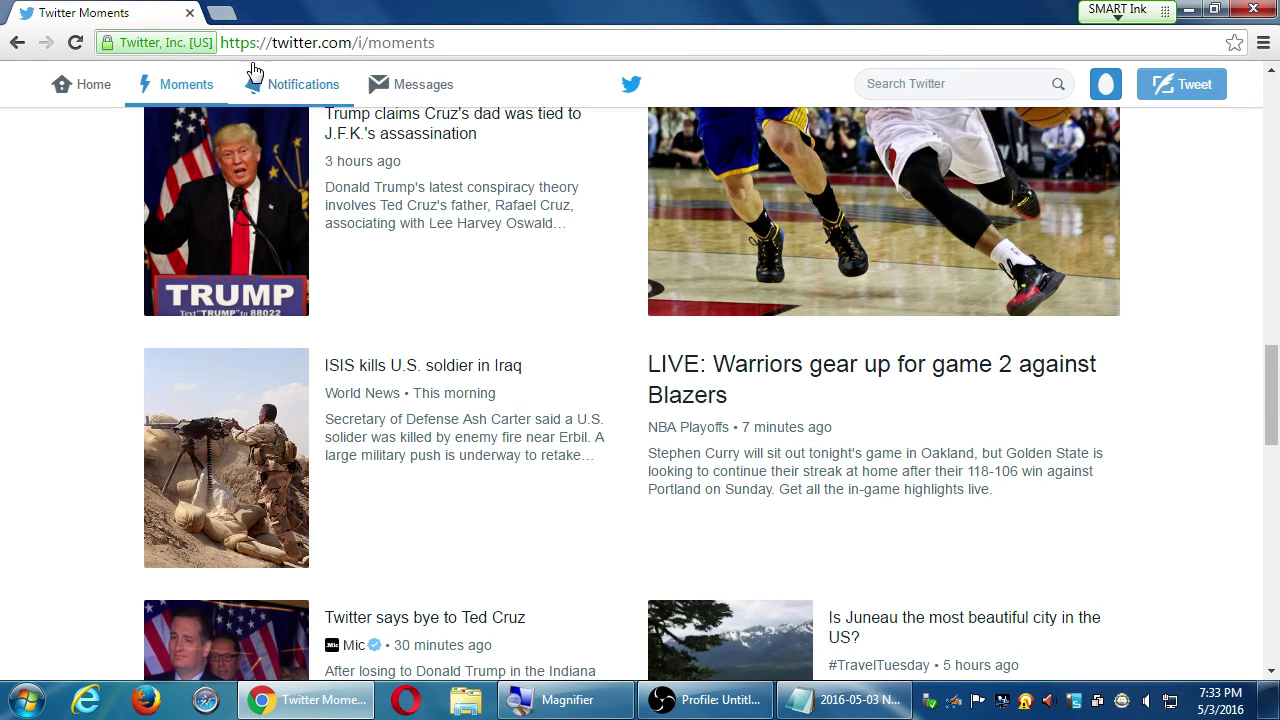
# - Check the account's notifications and direct messages, and return to the home timeline
pyautogui.click(287, 100)
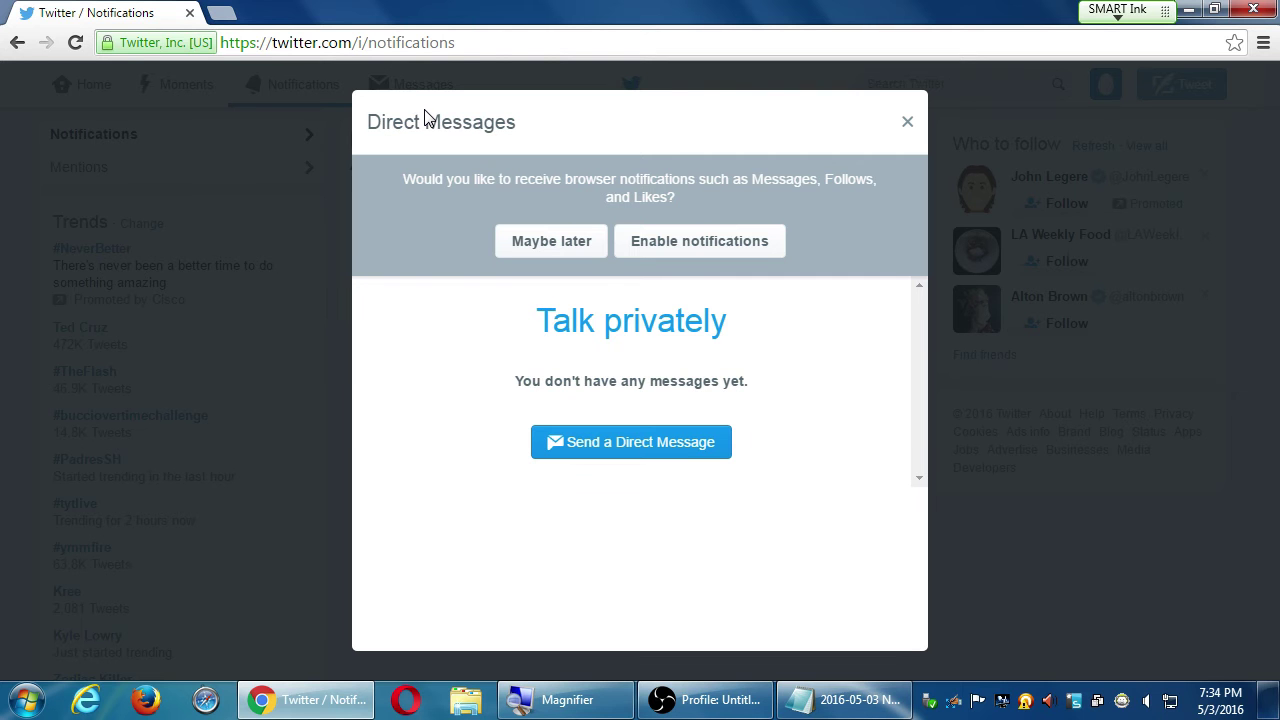
pyautogui.press('Escape')
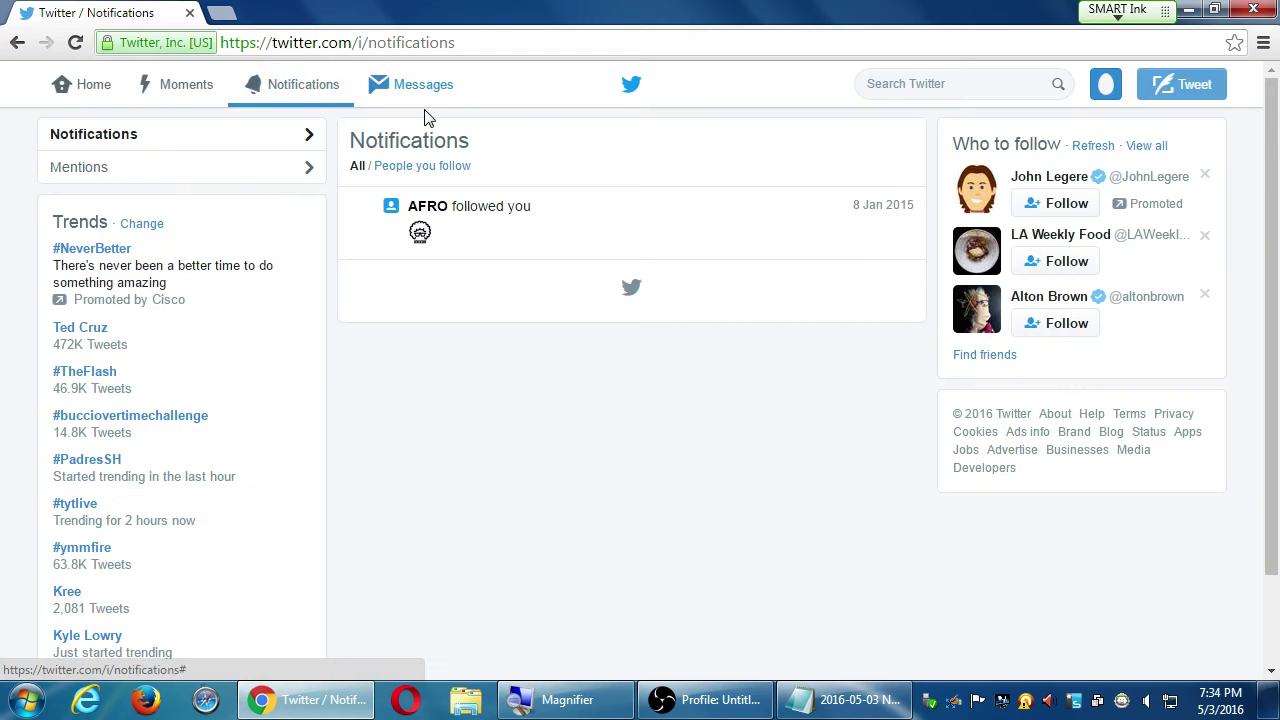
pyautogui.click(112, 90)
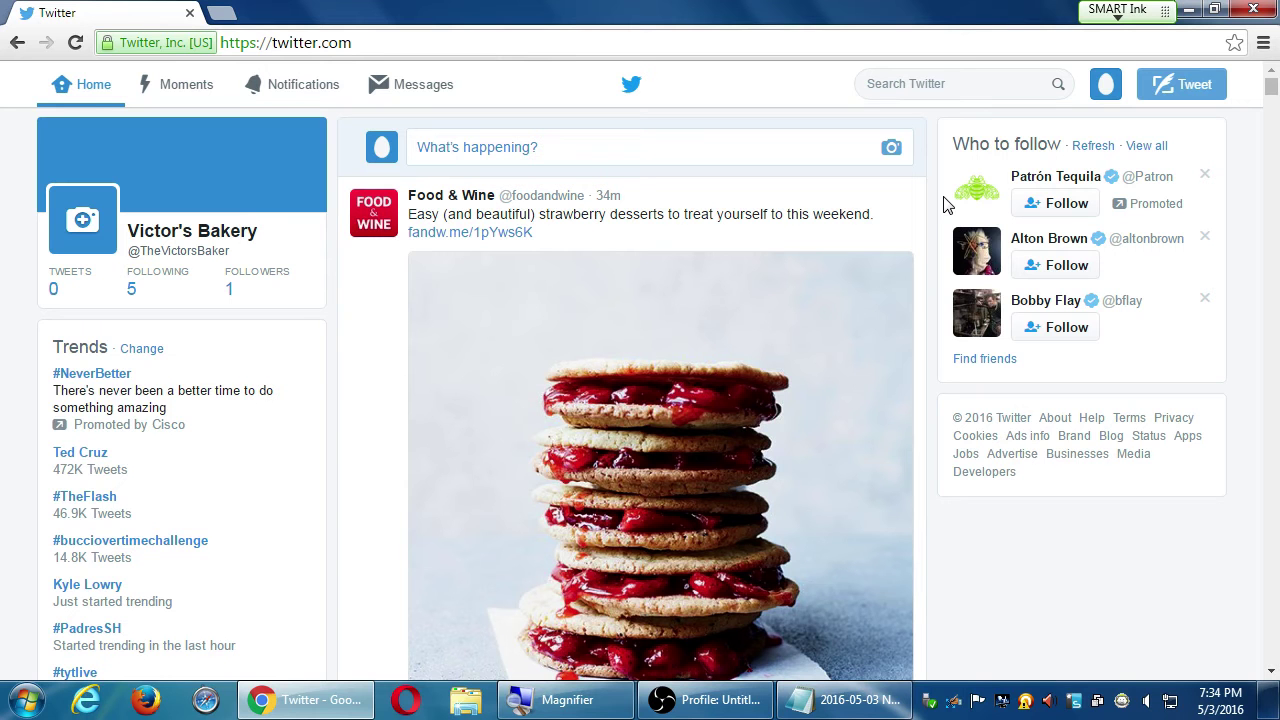
# - Switch to the Notepad file 2016-05-03 Notes.txt and add "Keep your business accounts Public," below the logo note
pyautogui.click(845, 706)
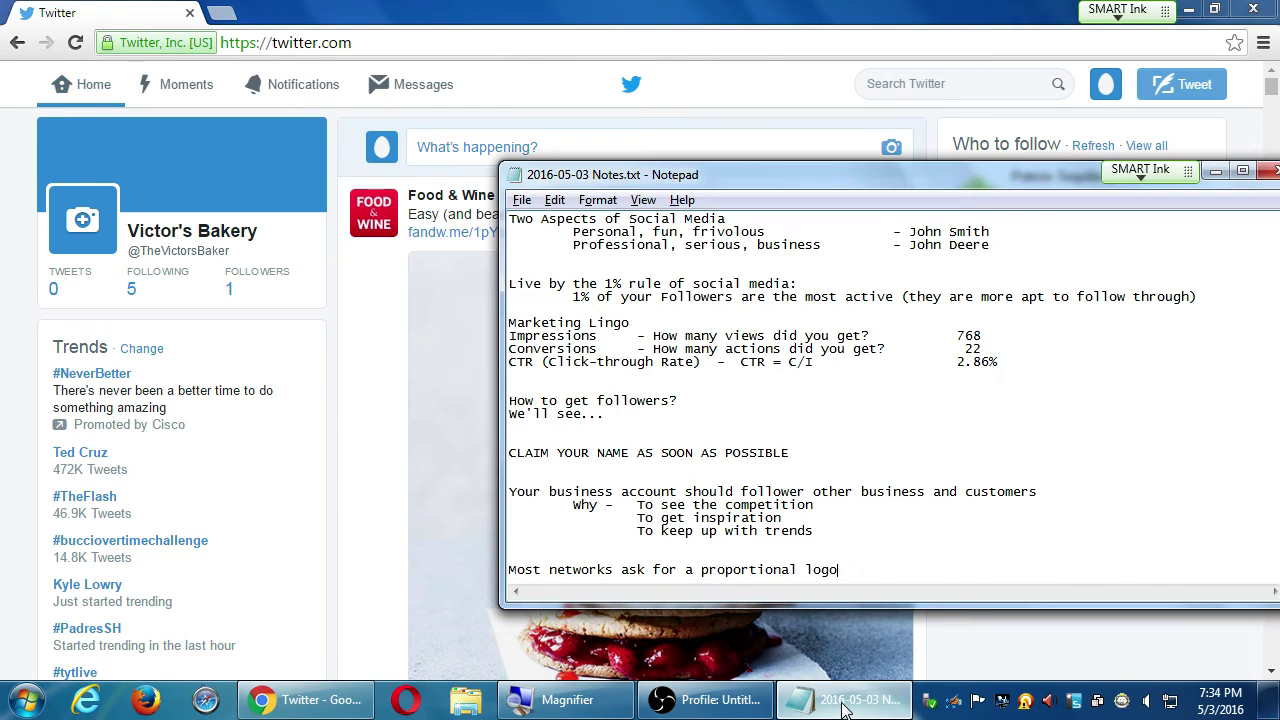
pyautogui.press('Return')
pyautogui.press('Return')
pyautogui.press('Return')
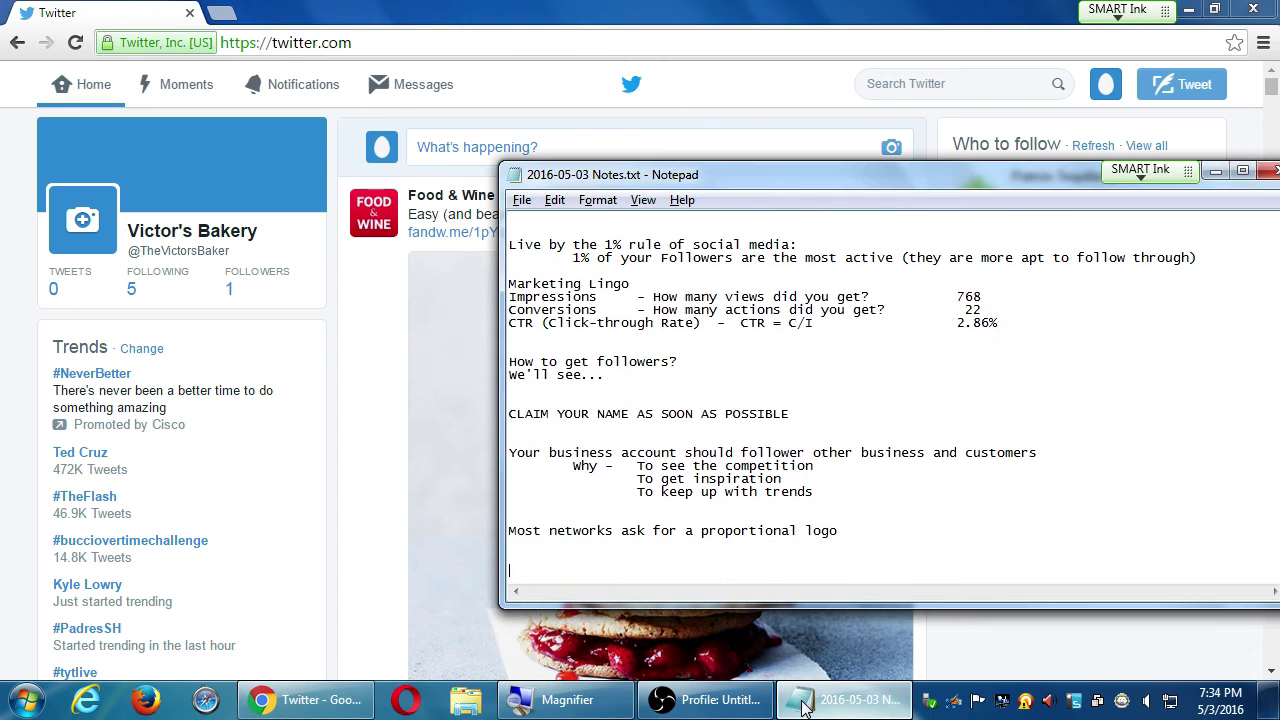
pyautogui.write('Keep ')
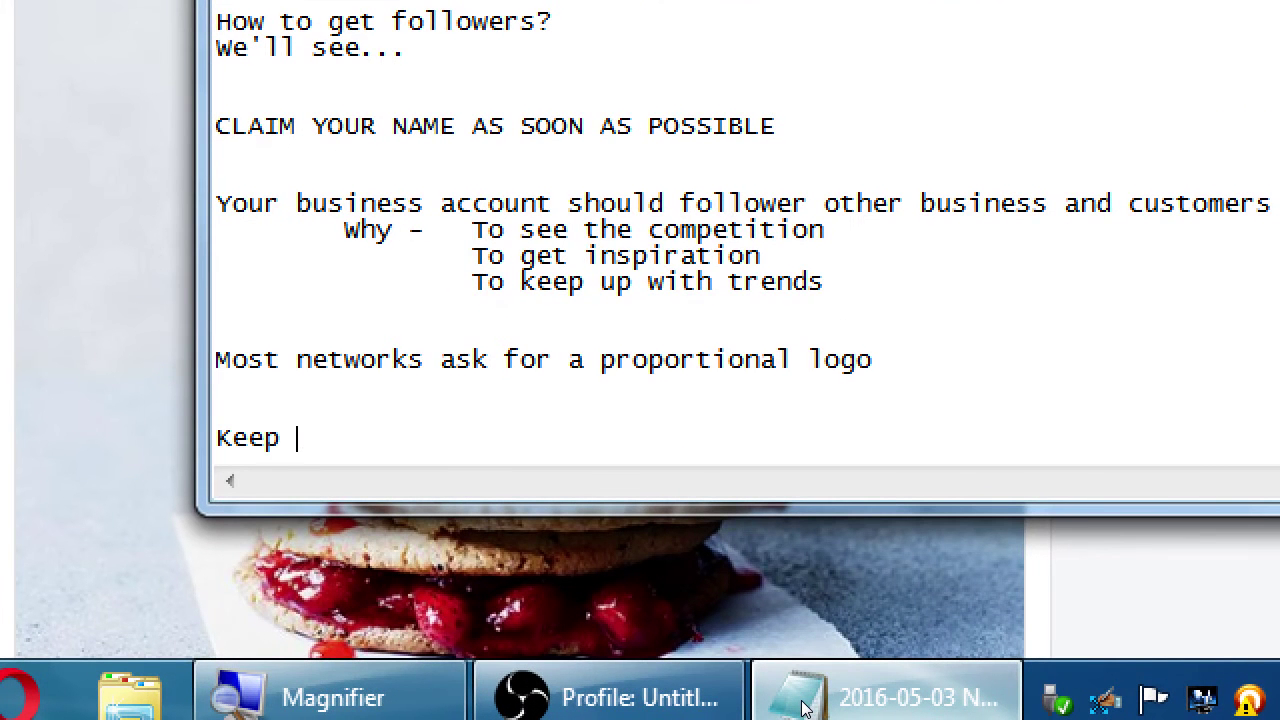
pyautogui.write('your business a')
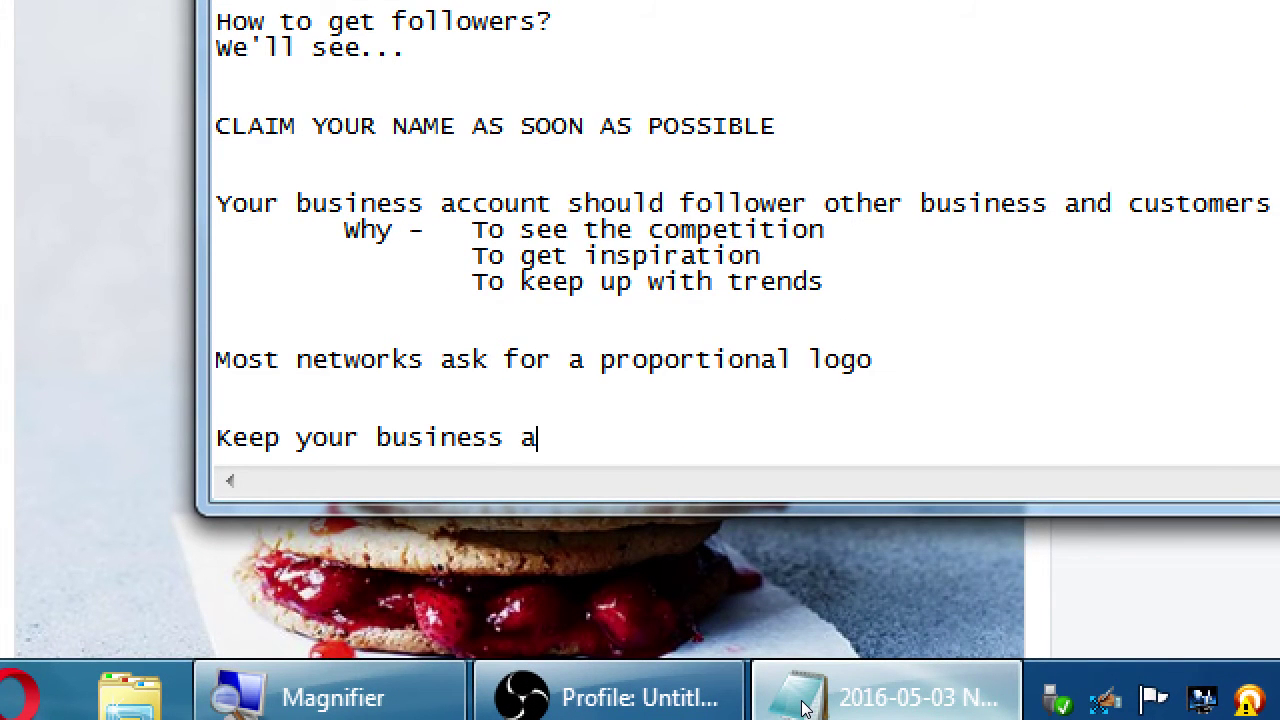
pyautogui.write('ccounts Public,')
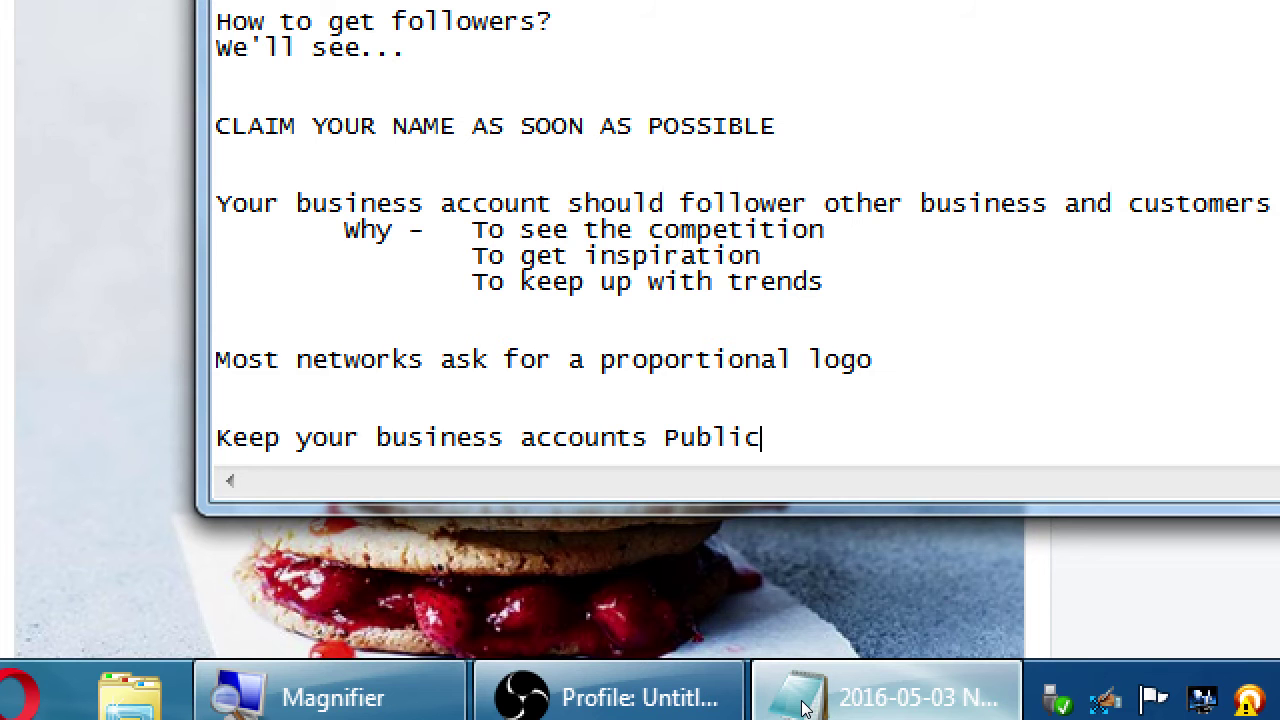
# - Continue the note on a new line with "So more people can find you and FOLLOW you."
pyautogui.press('Return')
pyautogui.write('S')
pyautogui.press('BackSpace')
pyautogui.write('o ')
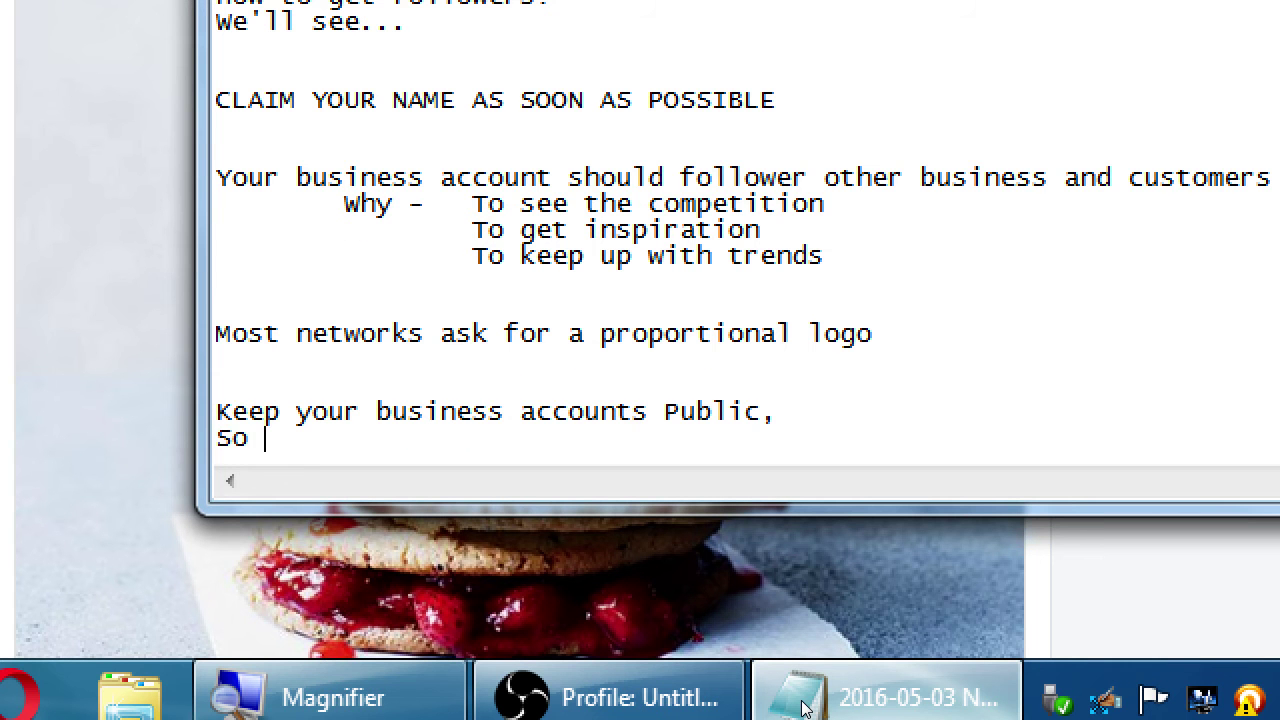
pyautogui.write('more people can')
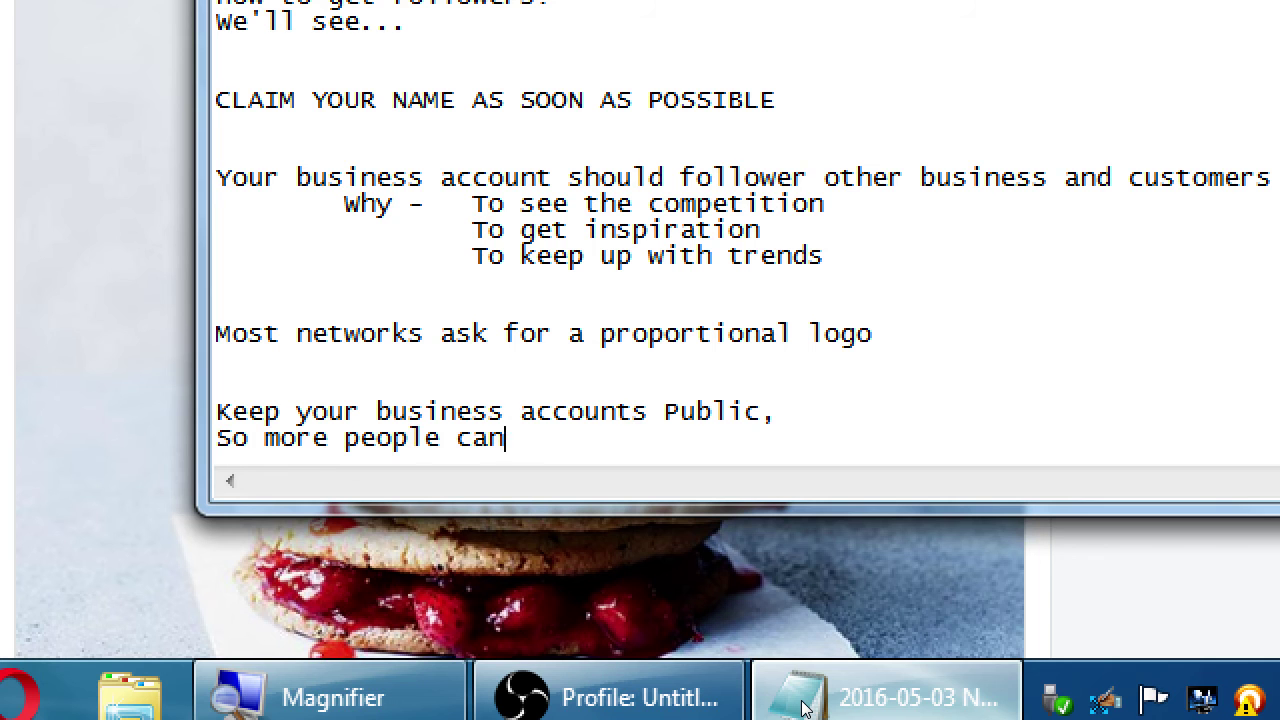
pyautogui.write(' find you and FO')
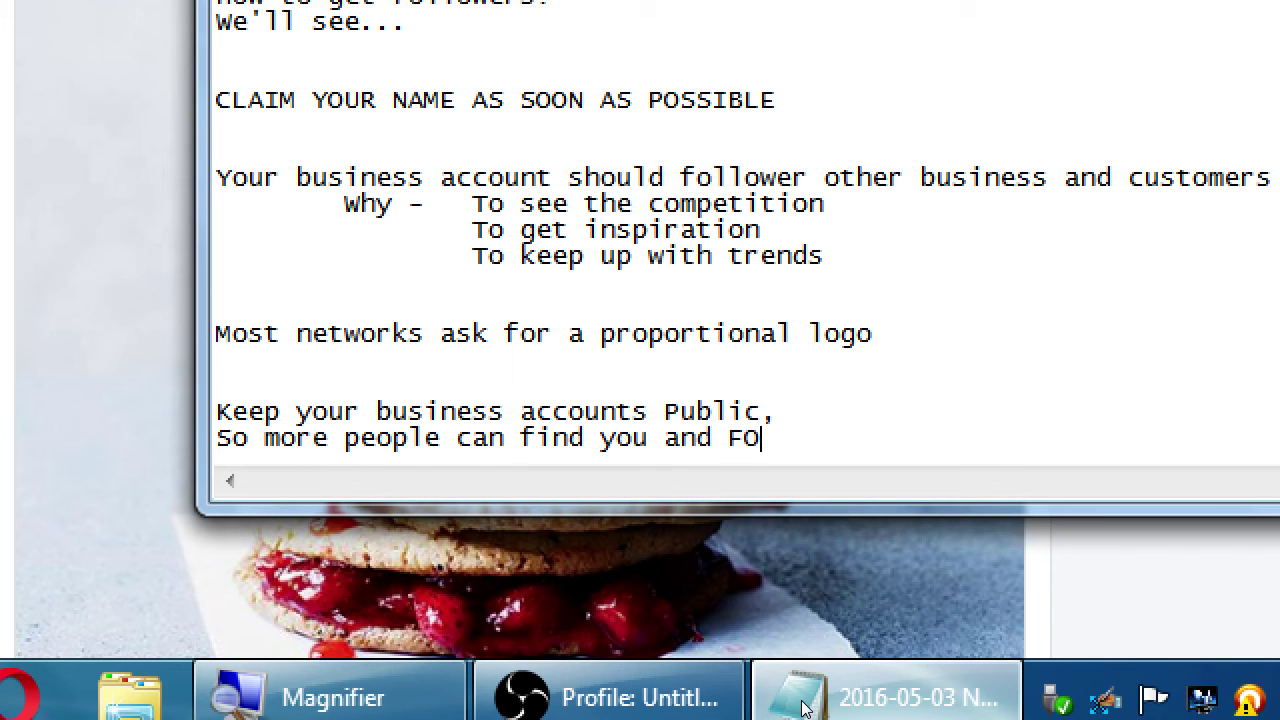
pyautogui.write('LLOW you.')
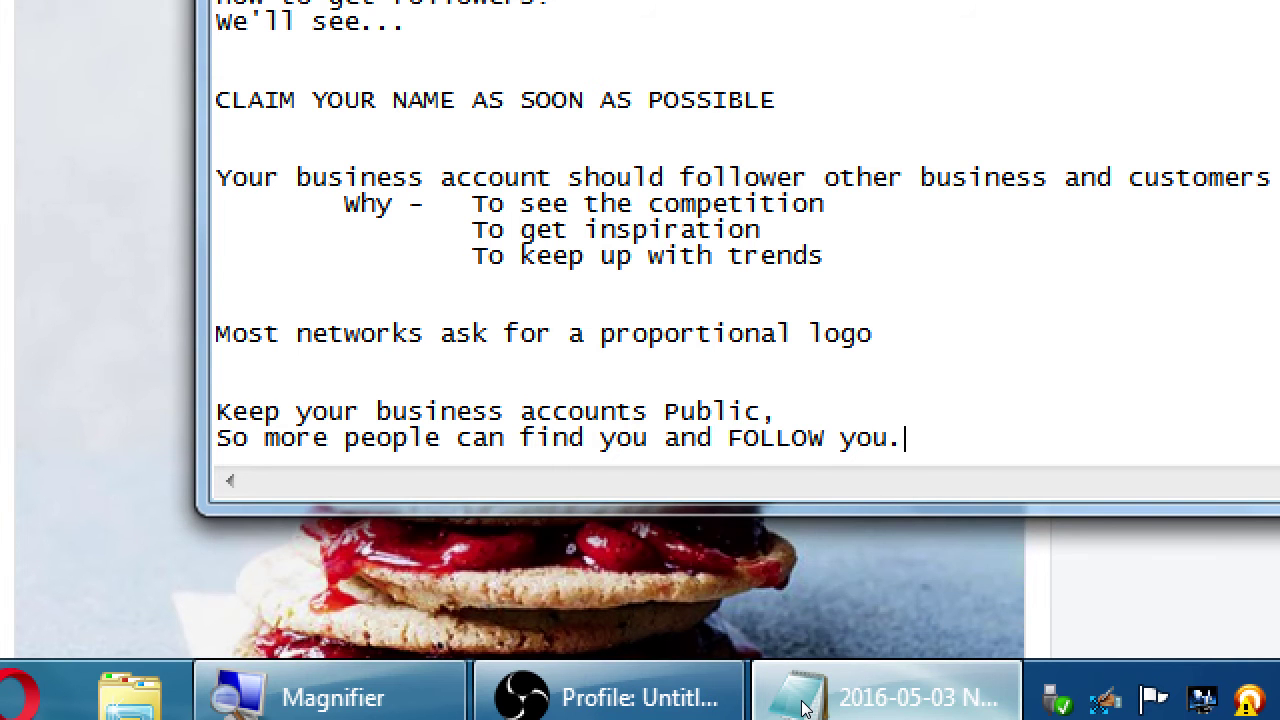
# - Add the note "Use social media as a Dialog, rather than a Monologue." after a blank line below the Public accounts tip
pyautogui.press('Return')
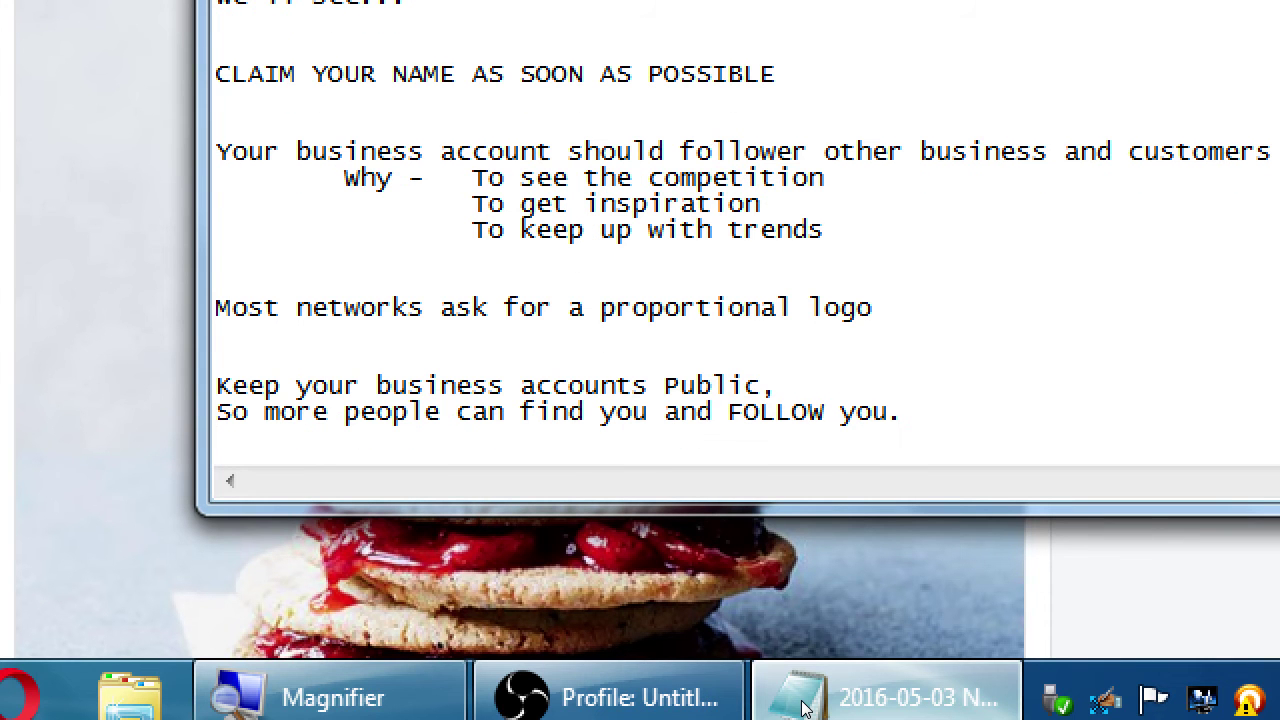
pyautogui.press('Return')
pyautogui.write('Use s')
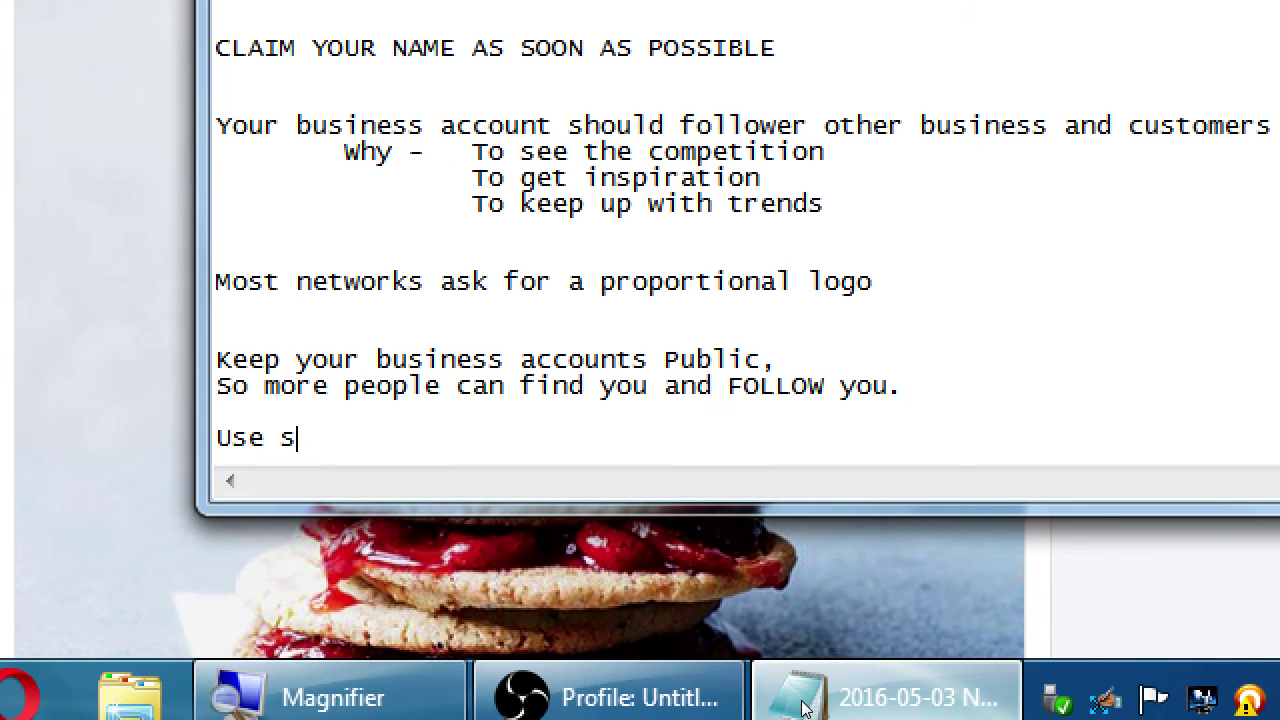
pyautogui.write('os')
pyautogui.press('BackSpace')
pyautogui.write('cial media')
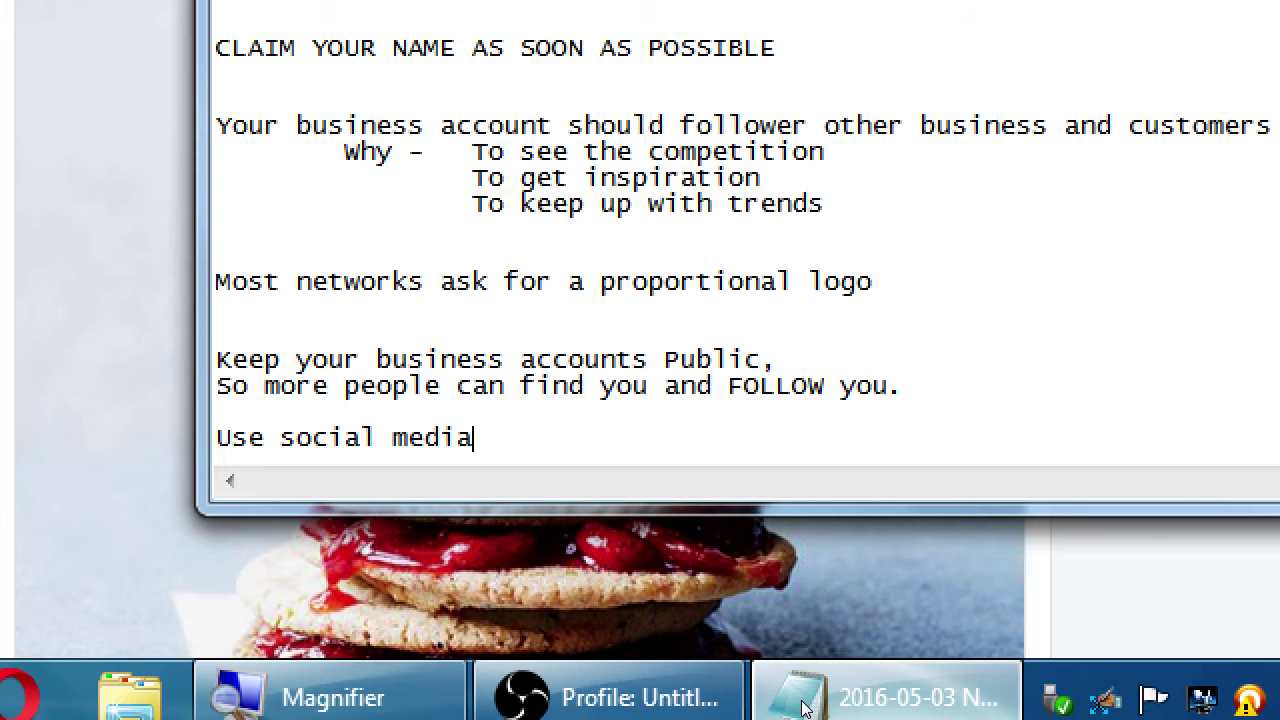
pyautogui.write(' as')
pyautogui.press('BackSpace')
pyautogui.write('as a Dialog, rath')
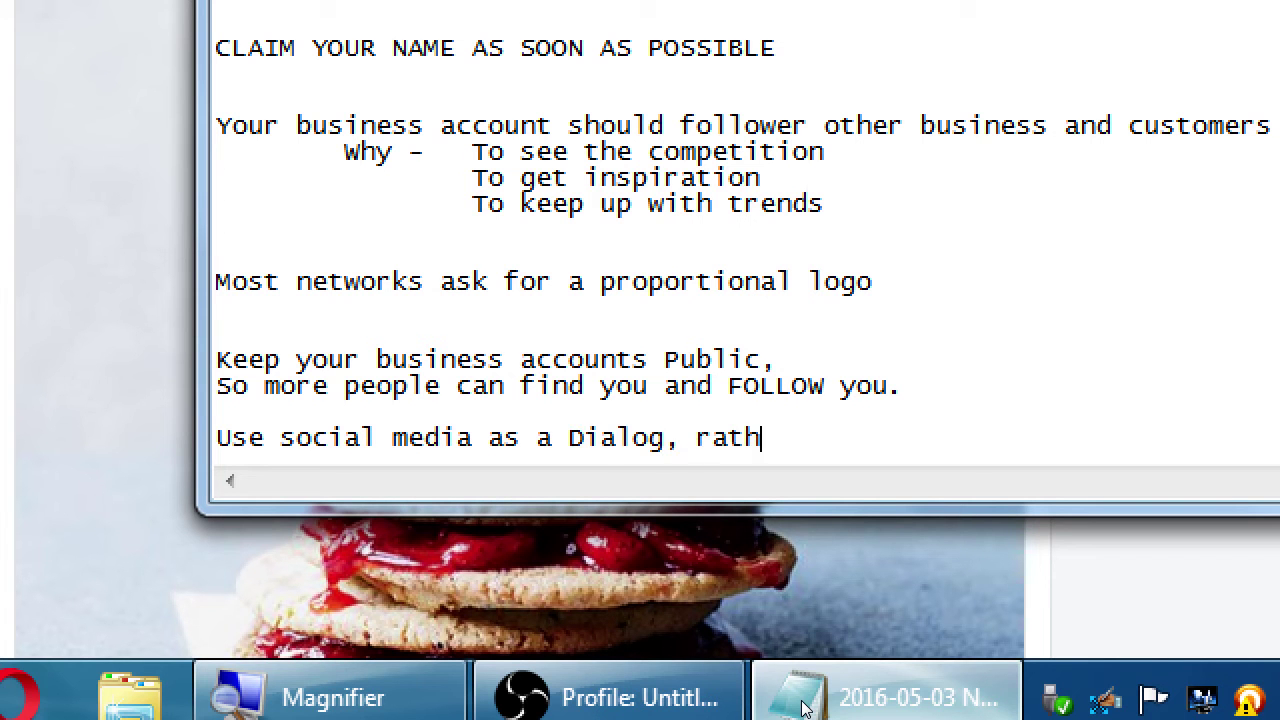
pyautogui.write('er than a Monolog')
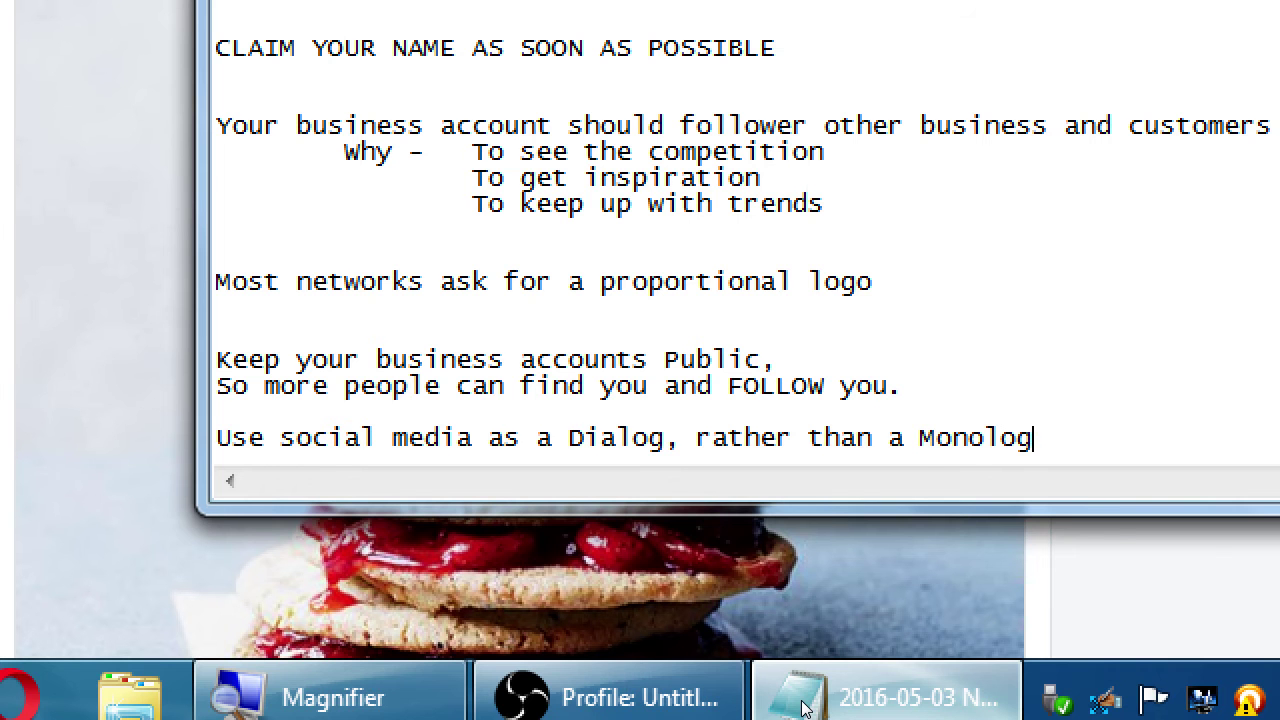
pyautogui.write('ue.')
pyautogui.press('Left')
pyautogui.hotkey('ctrl', 'shift', 'Left')
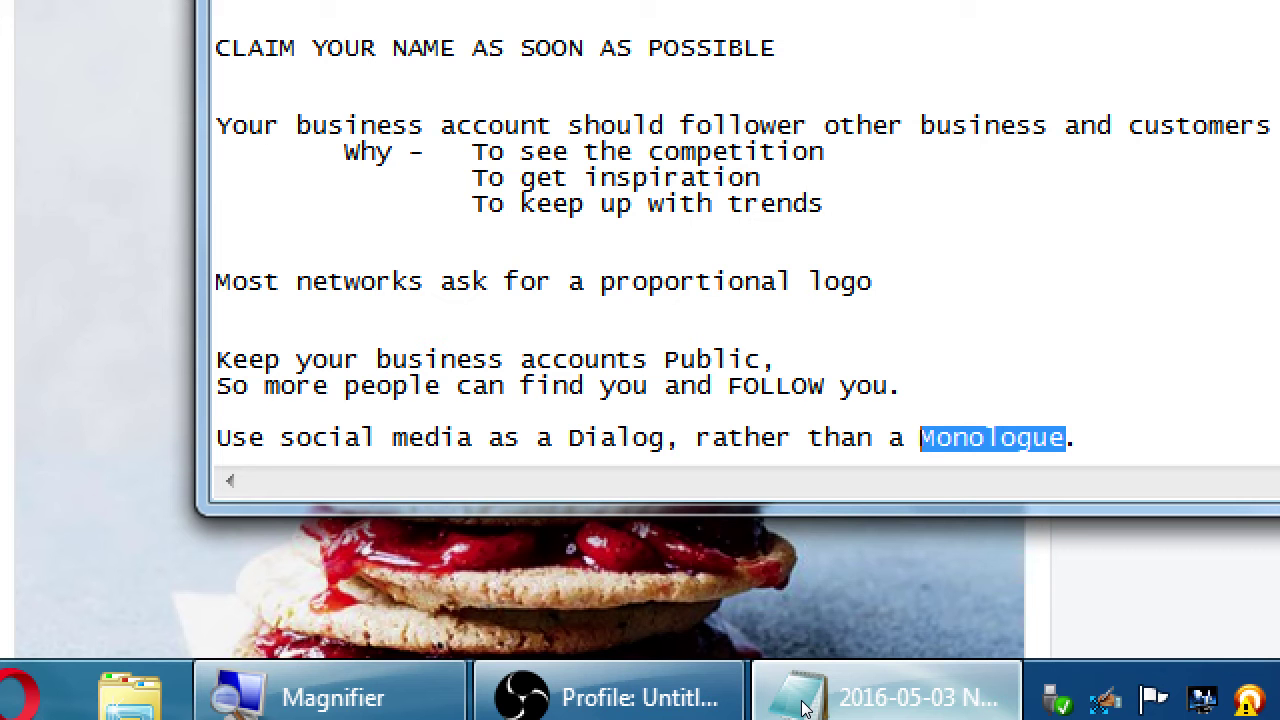
pyautogui.press('End')
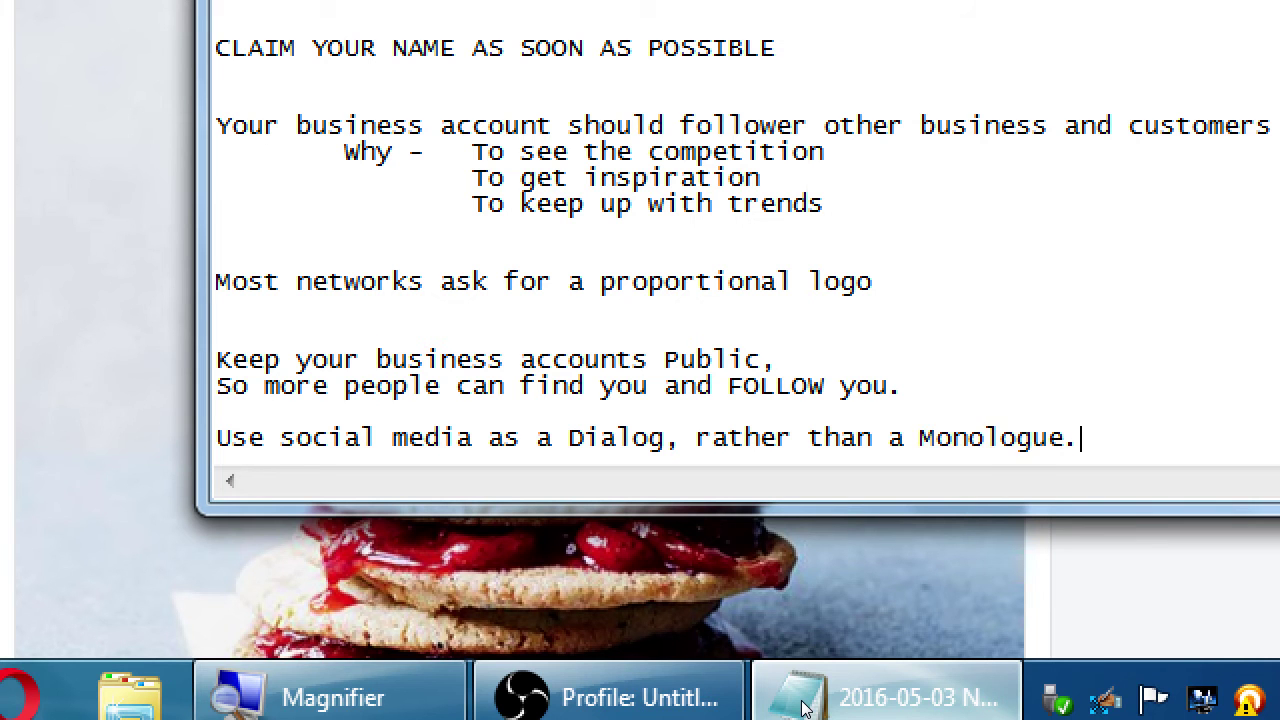
# - Add an indented line beneath the Dialog note reading "Tweet, reply to tweets, keep the convo going"
pyautogui.press('Return')
pyautogui.press('Tab')
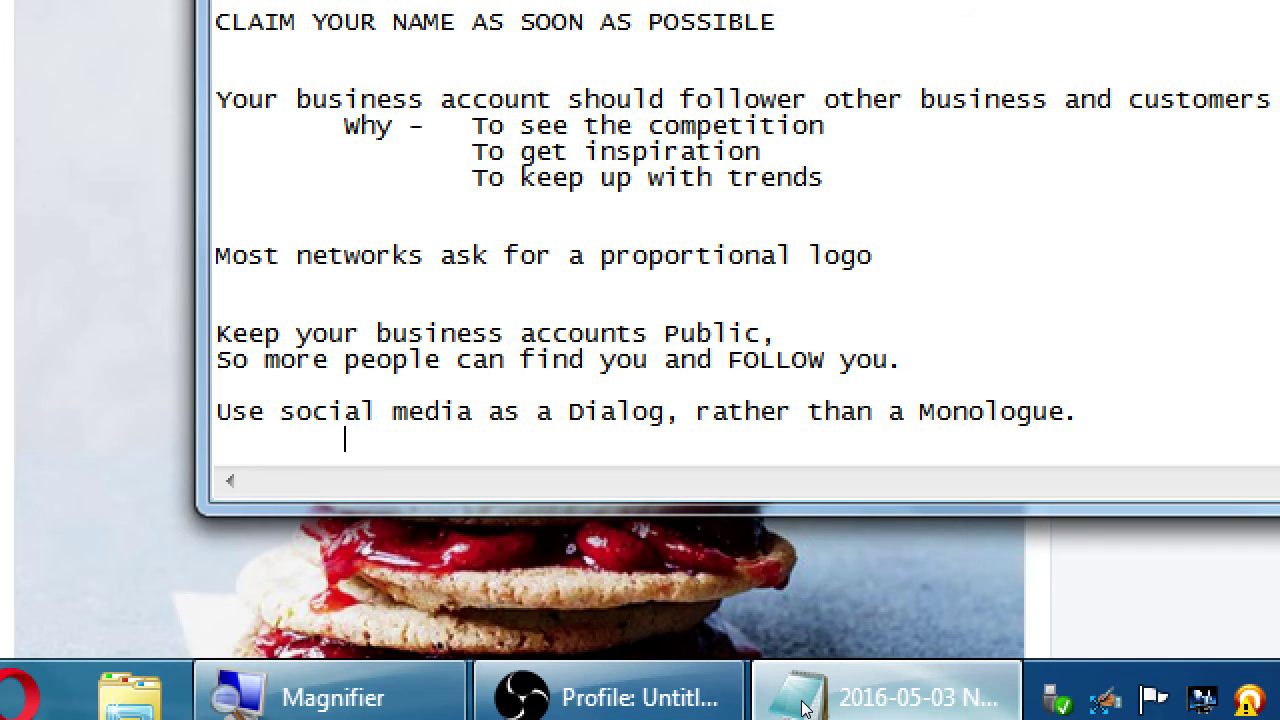
pyautogui.write('Tweet, reply to tweet')
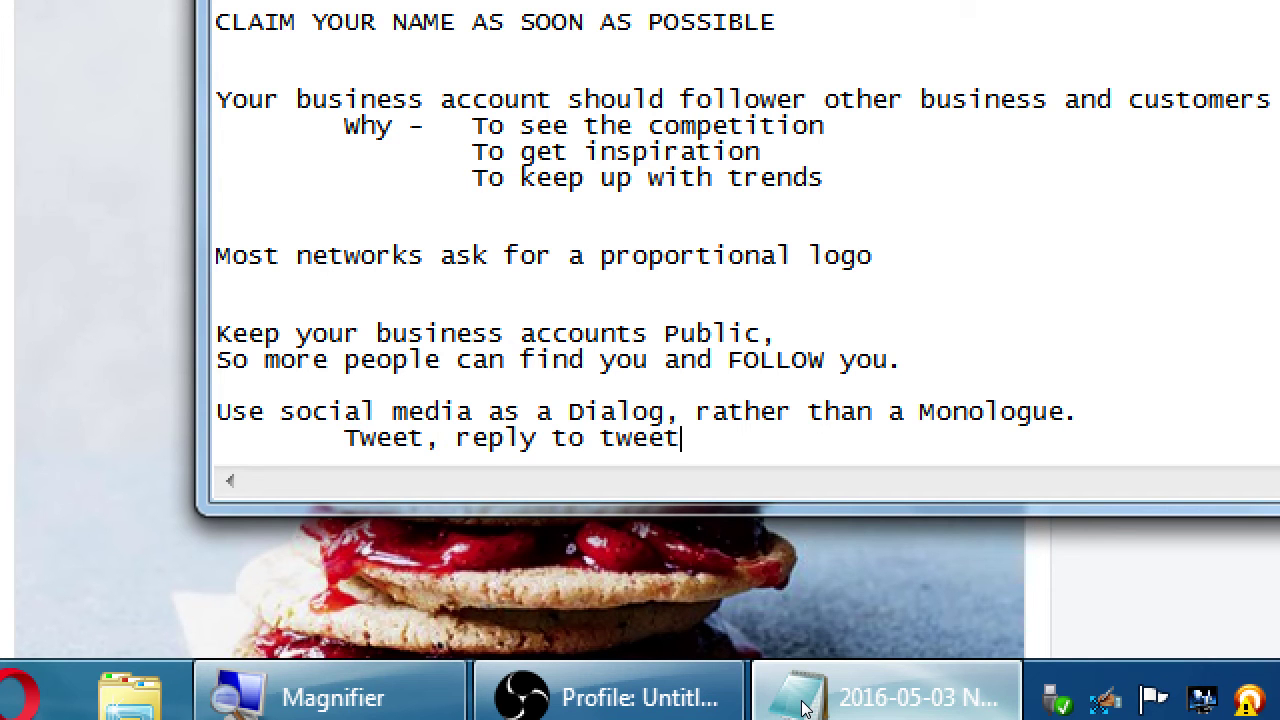
pyautogui.write('s, keep the co')
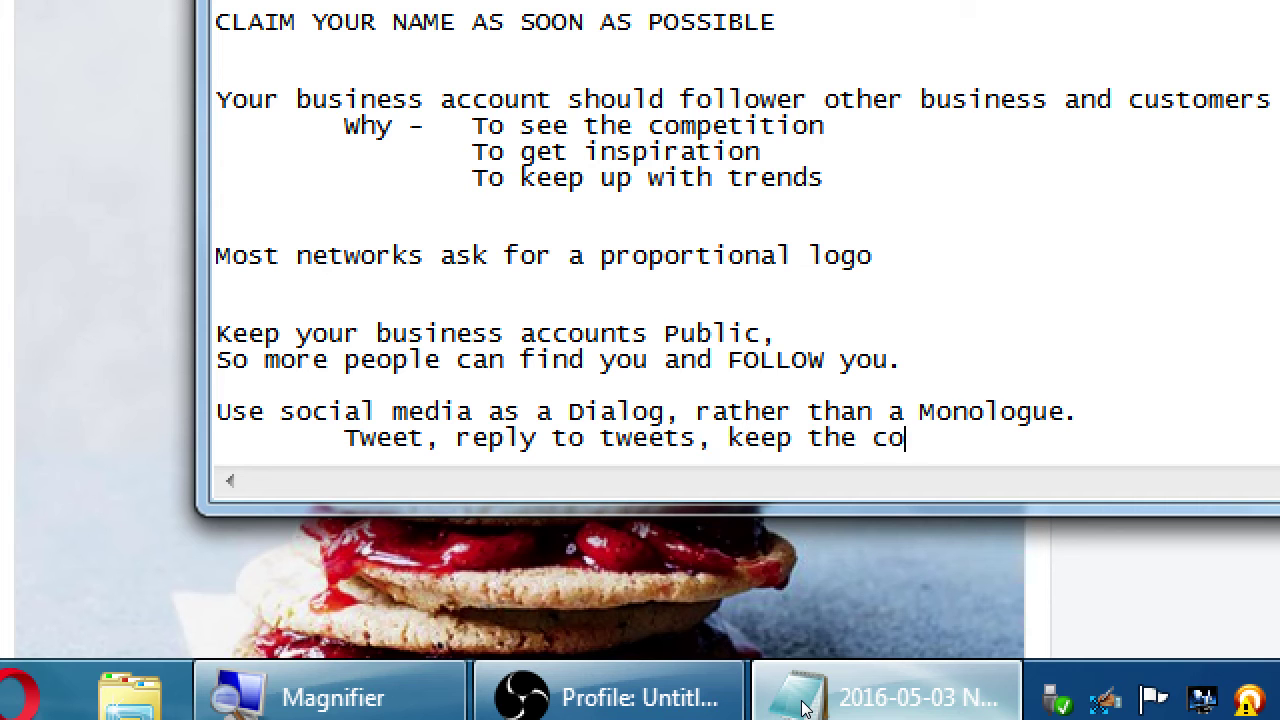
pyautogui.write('nvo going')
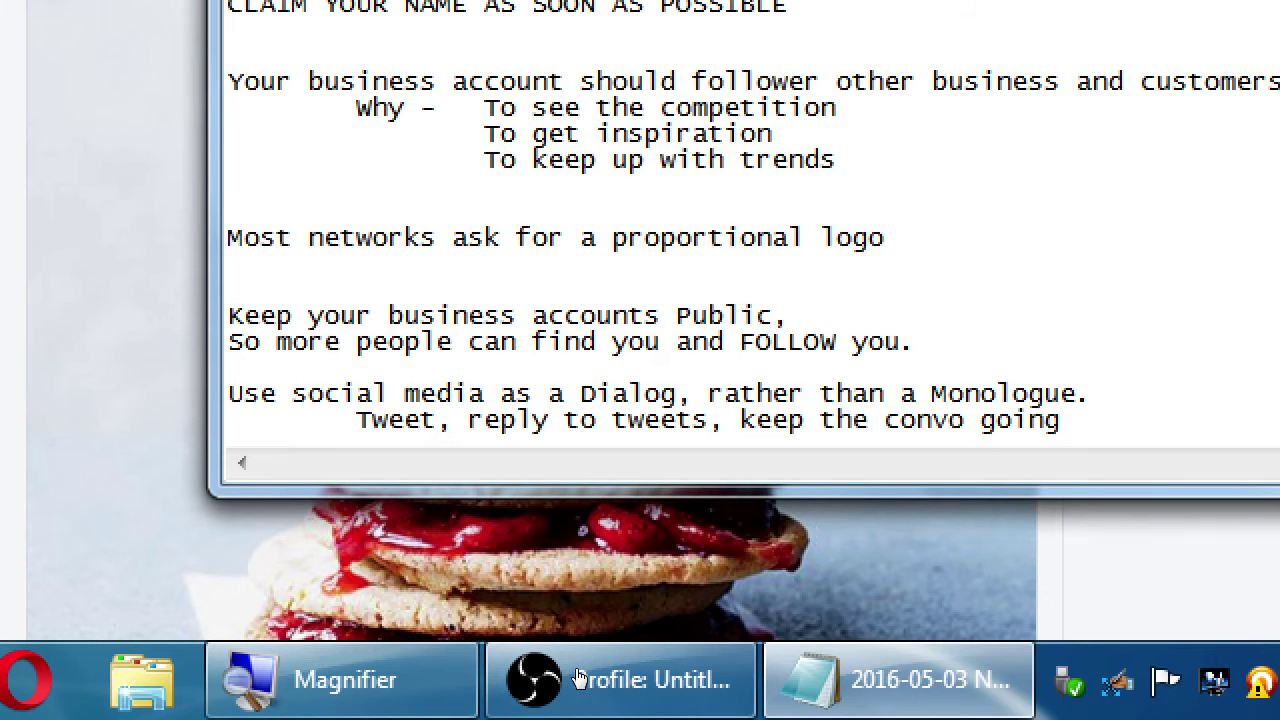
# - Switch back to Twitter and view both the timeline's tweet box and the separate Compose new Tweet dialog, closing each without posting
pyautogui.press('super+minus')
pyautogui.press('super+minus')
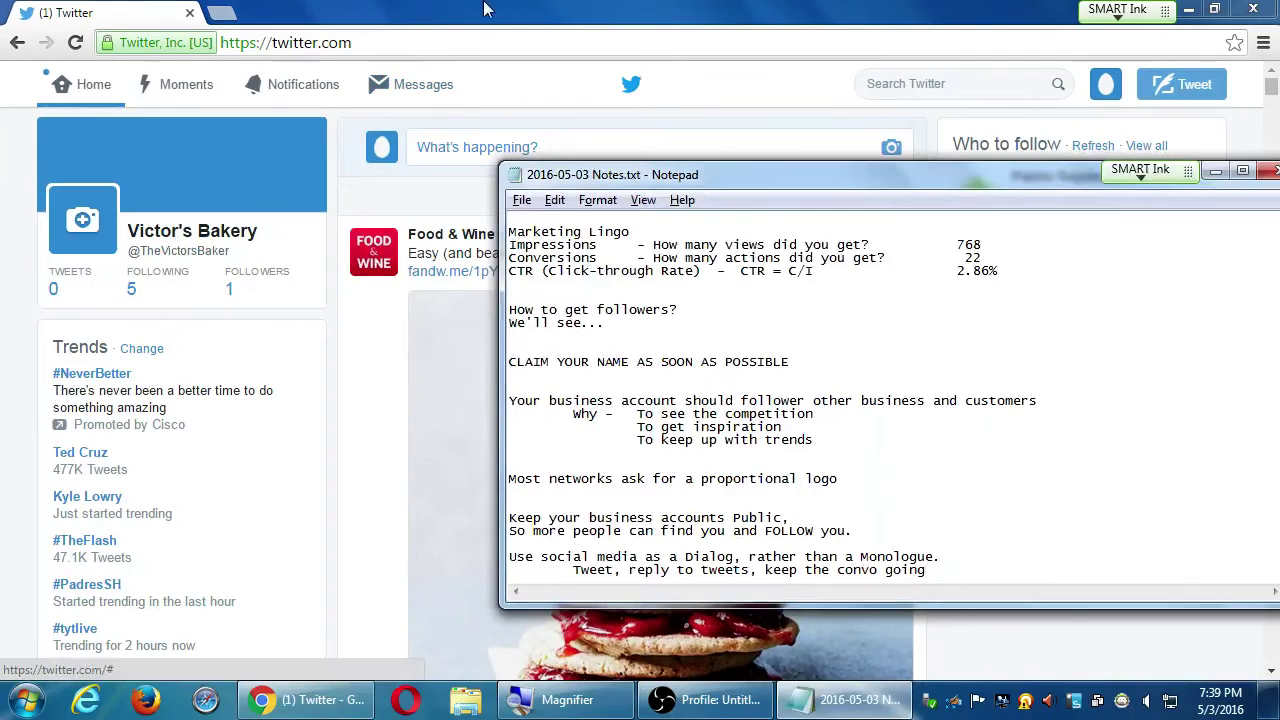
pyautogui.click(980, 18)
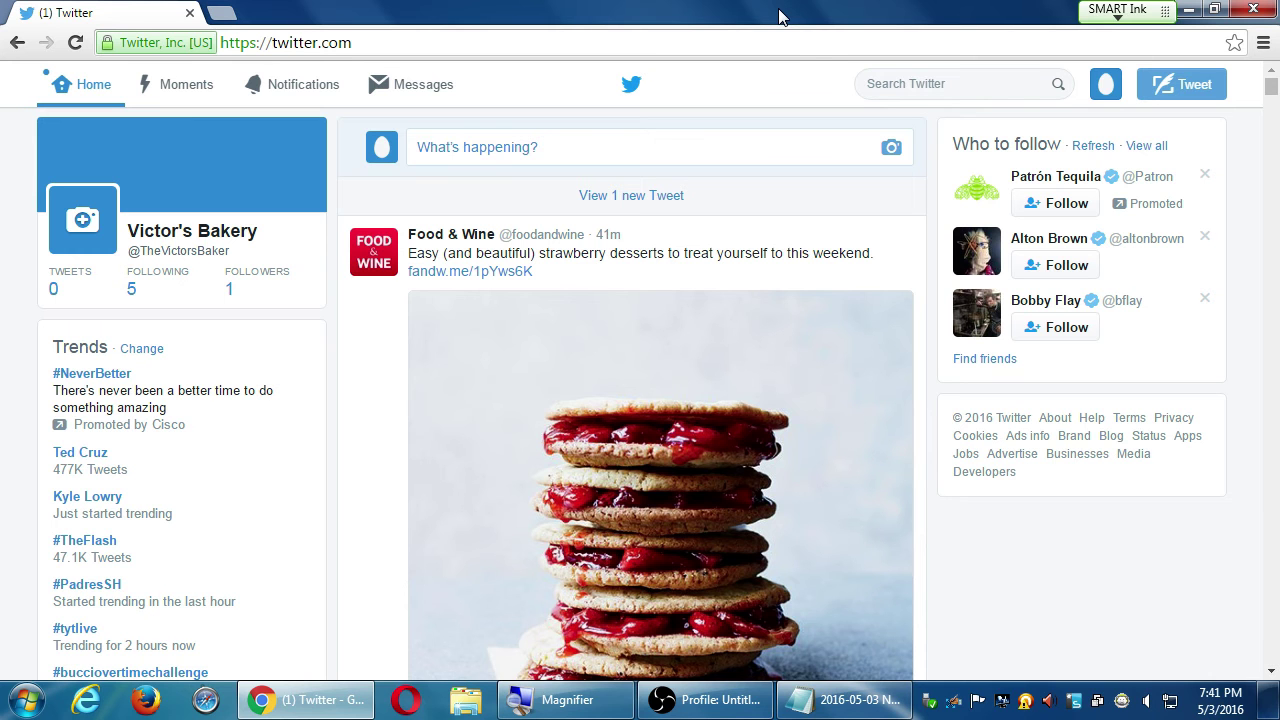
pyautogui.click(651, 148)
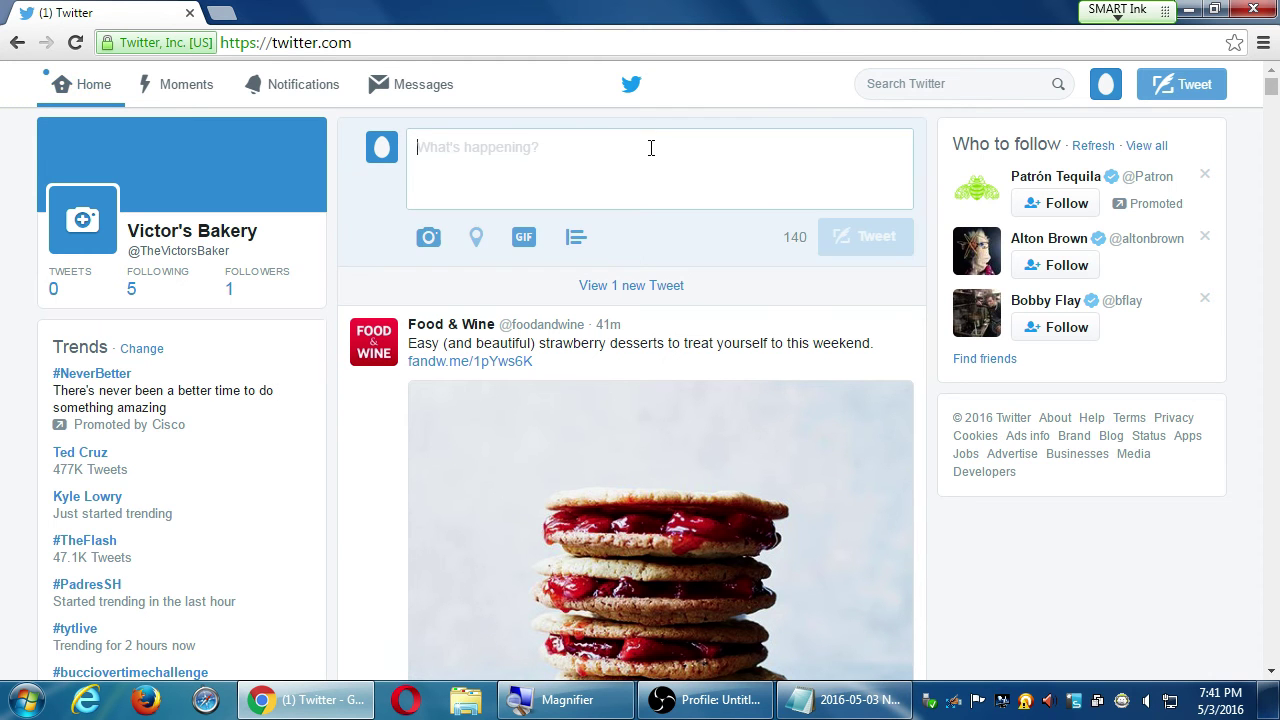
pyautogui.click(1057, 580)
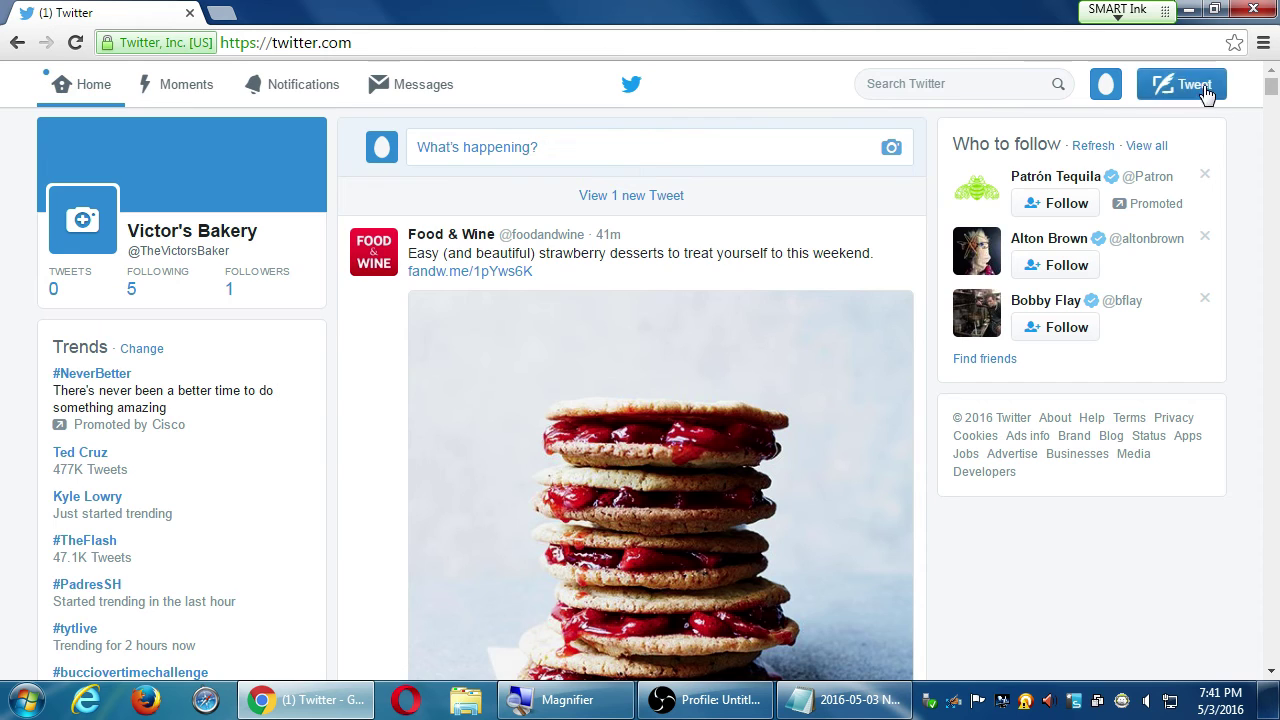
pyautogui.click(1190, 85)
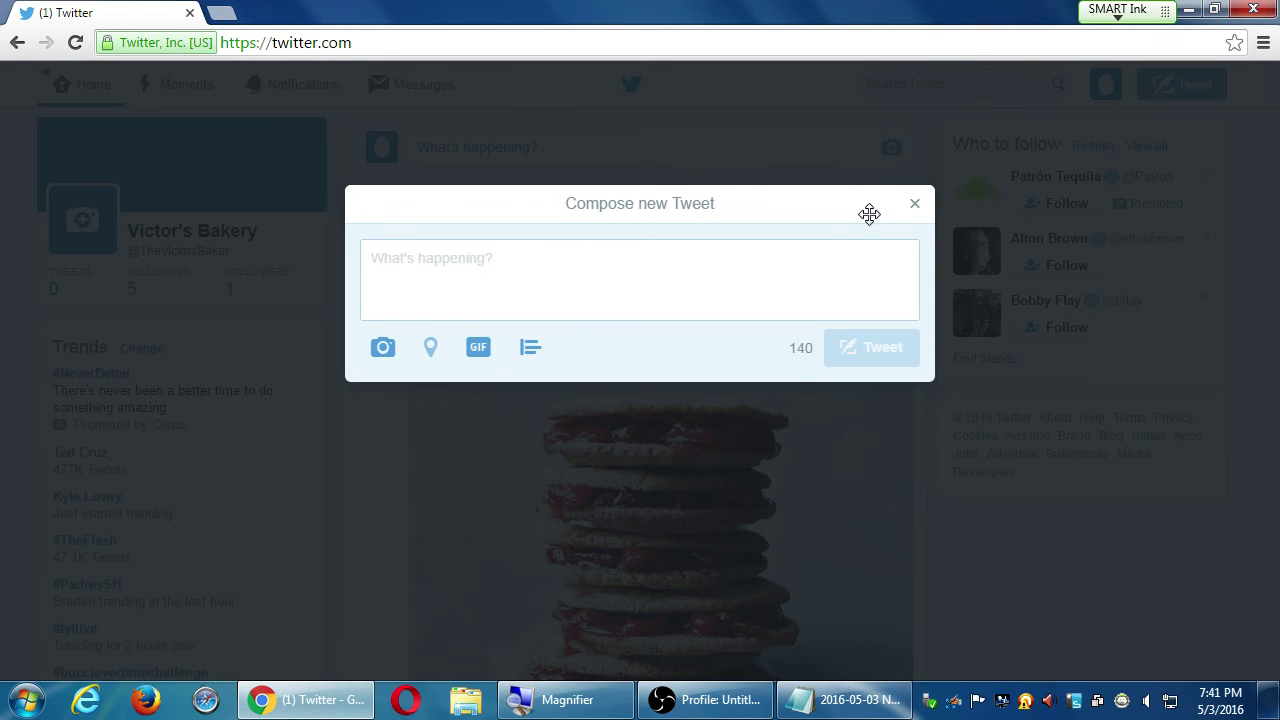
pyautogui.moveTo(869, 211); pyautogui.dragTo(876, 328)
pyautogui.click(898, 326)
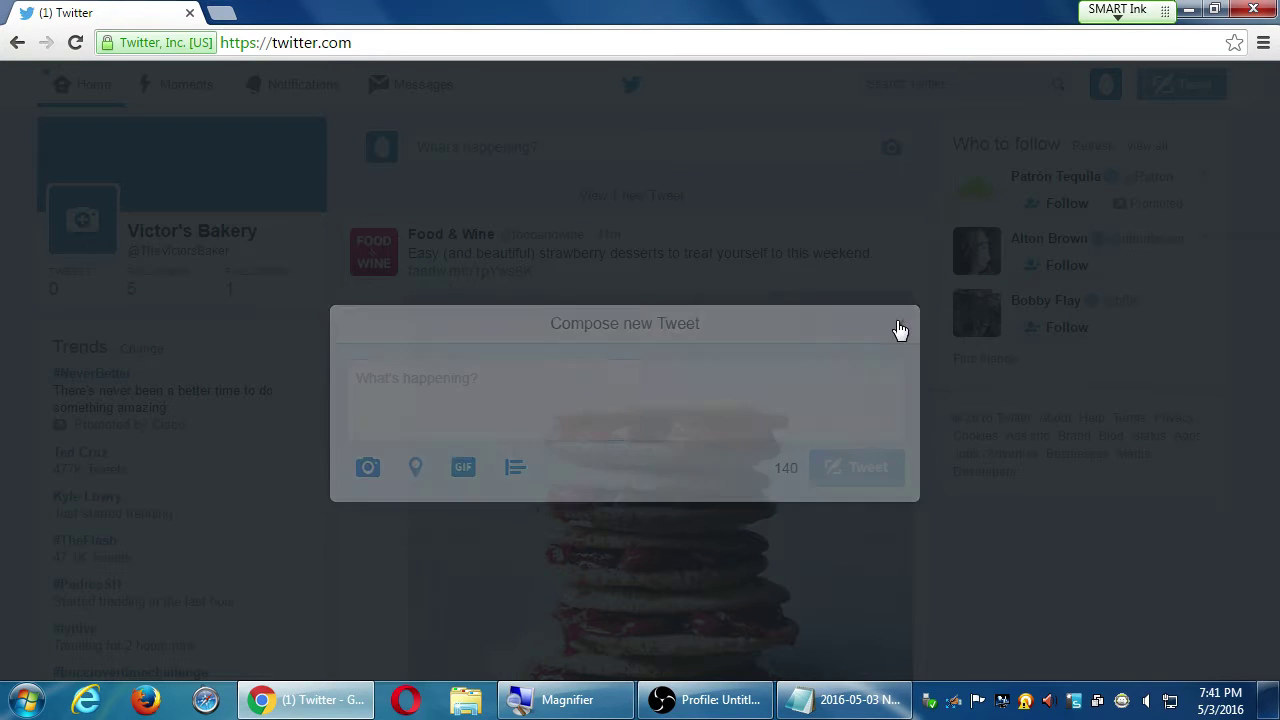
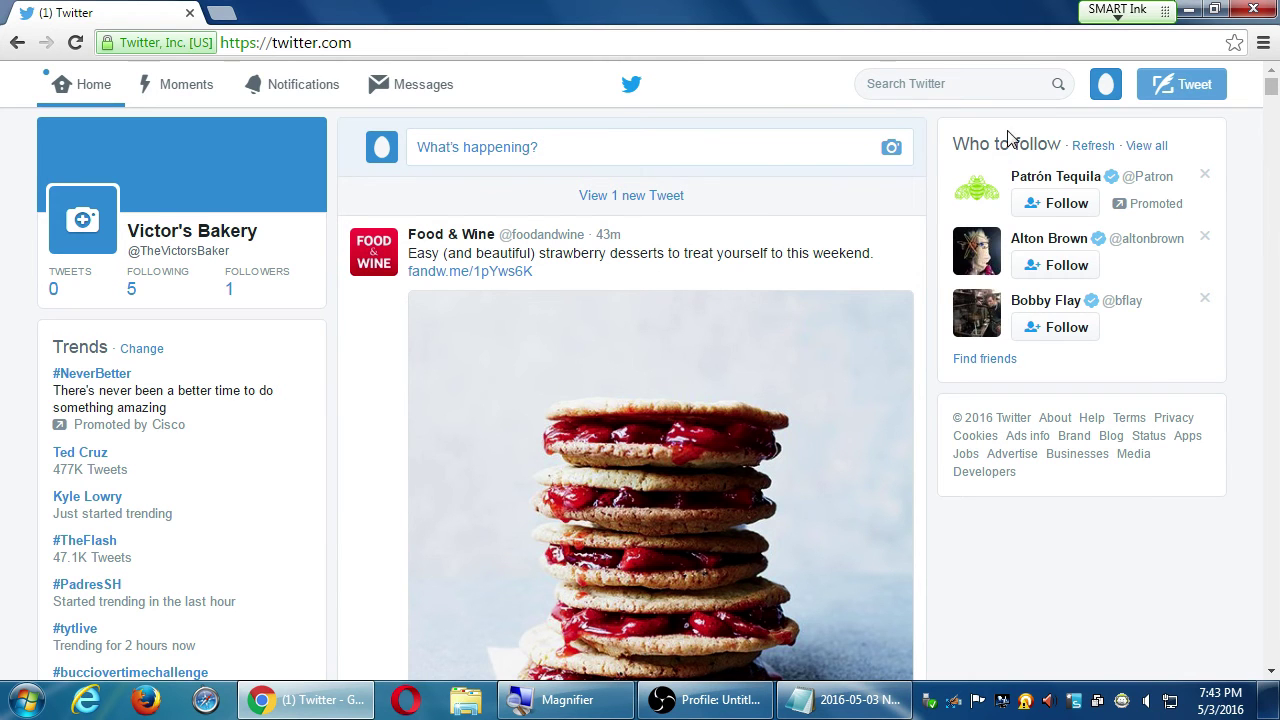
# - Open the Victor's Bakery profile page and look through its contents
pyautogui.click(1105, 90)
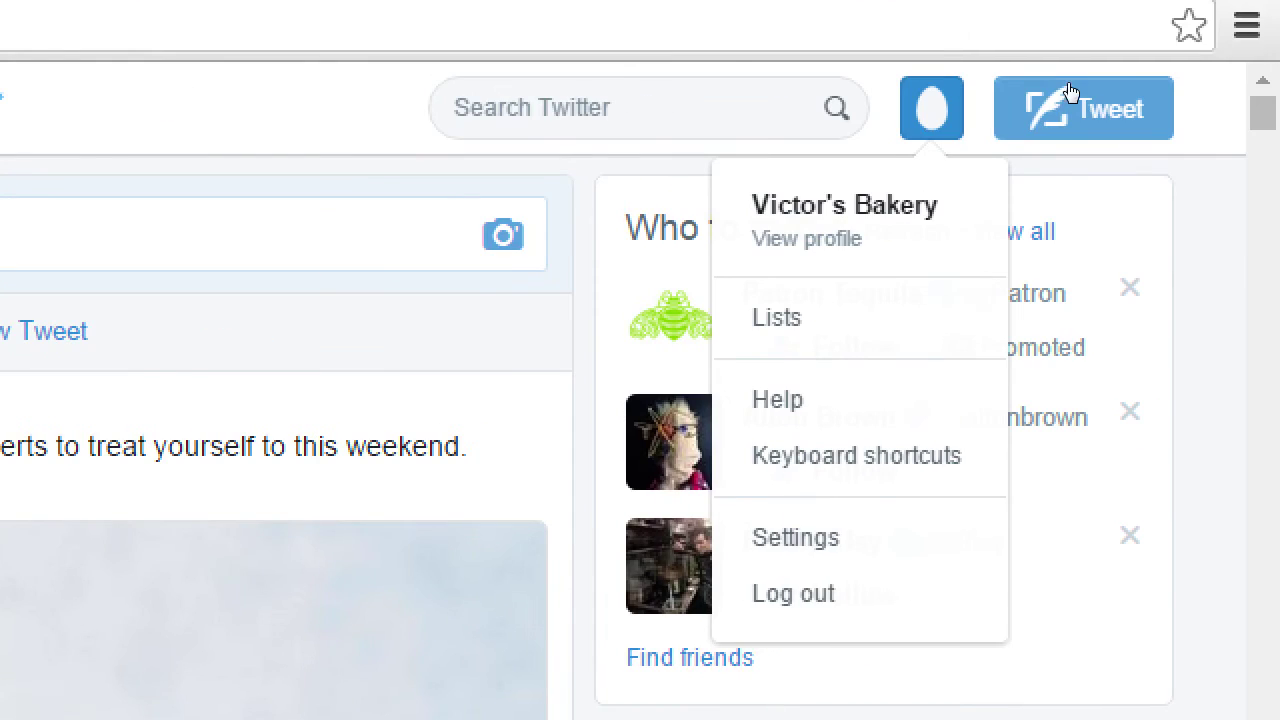
pyautogui.press('Escape')
pyautogui.press('Return')
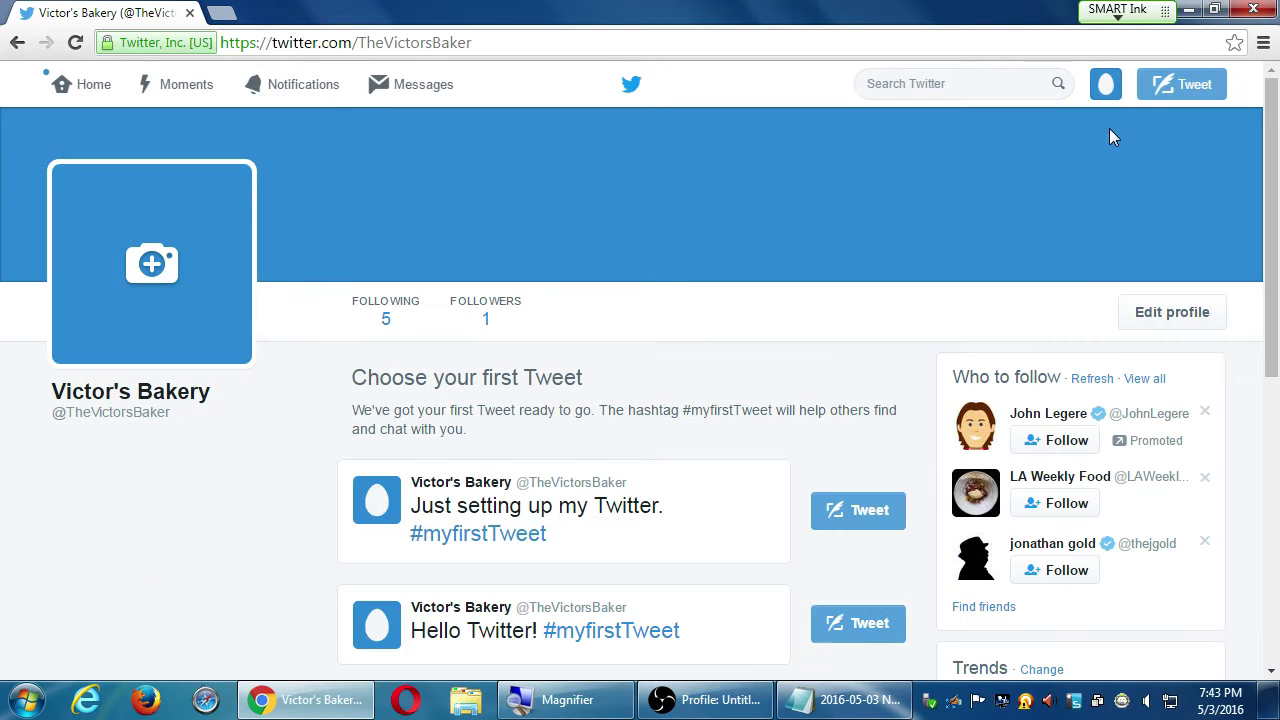
pyautogui.scroll(-3, 240, 488)
pyautogui.scroll(3, 250, 490)
pyautogui.scroll(-5, 285, 462)
pyautogui.scroll(5, 285, 462)
# - Rewrite the handle in the profile's web address in all lowercase as thevictorsbaker, without loading it
pyautogui.press('super+plus')
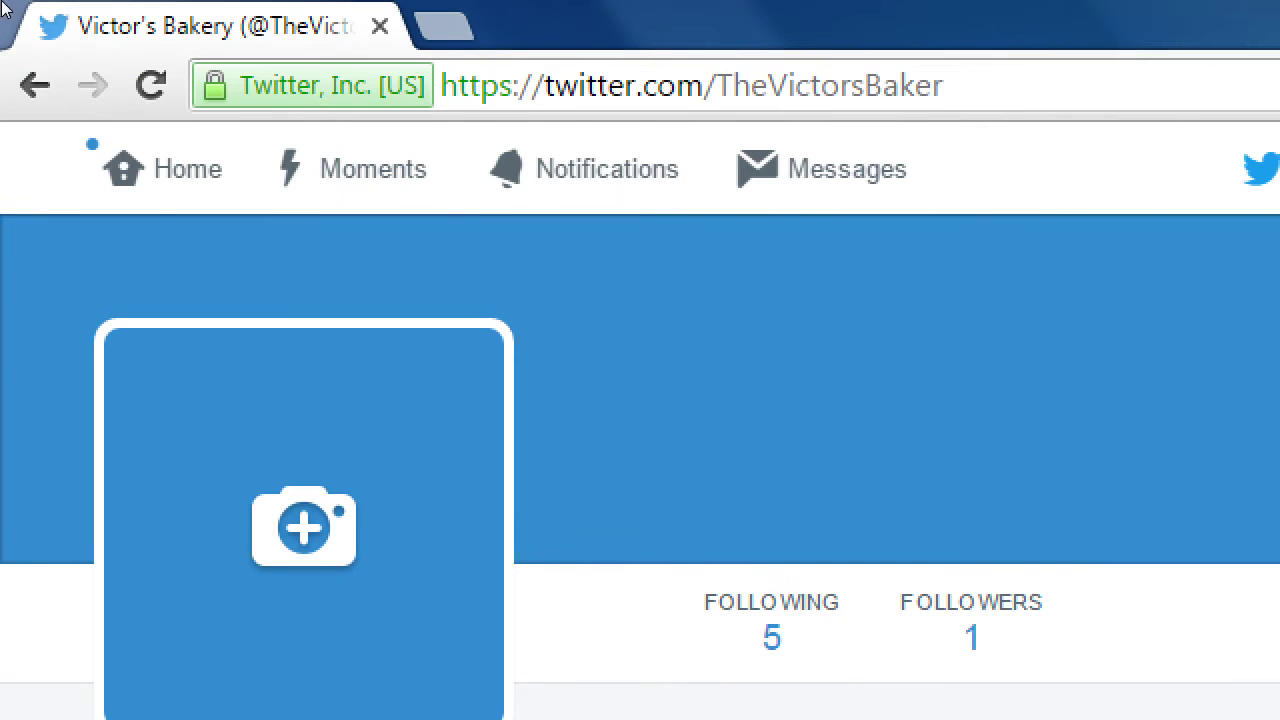
pyautogui.hotkey('ctrl', 'l')
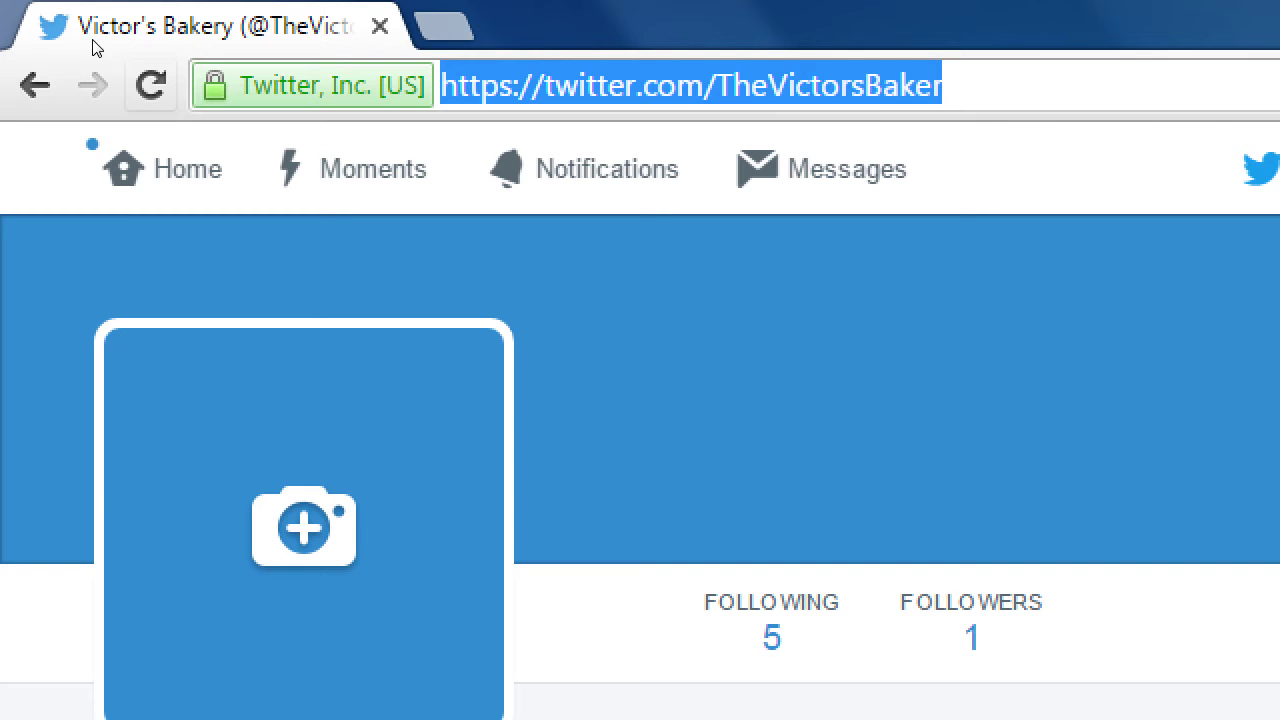
pyautogui.press('End')
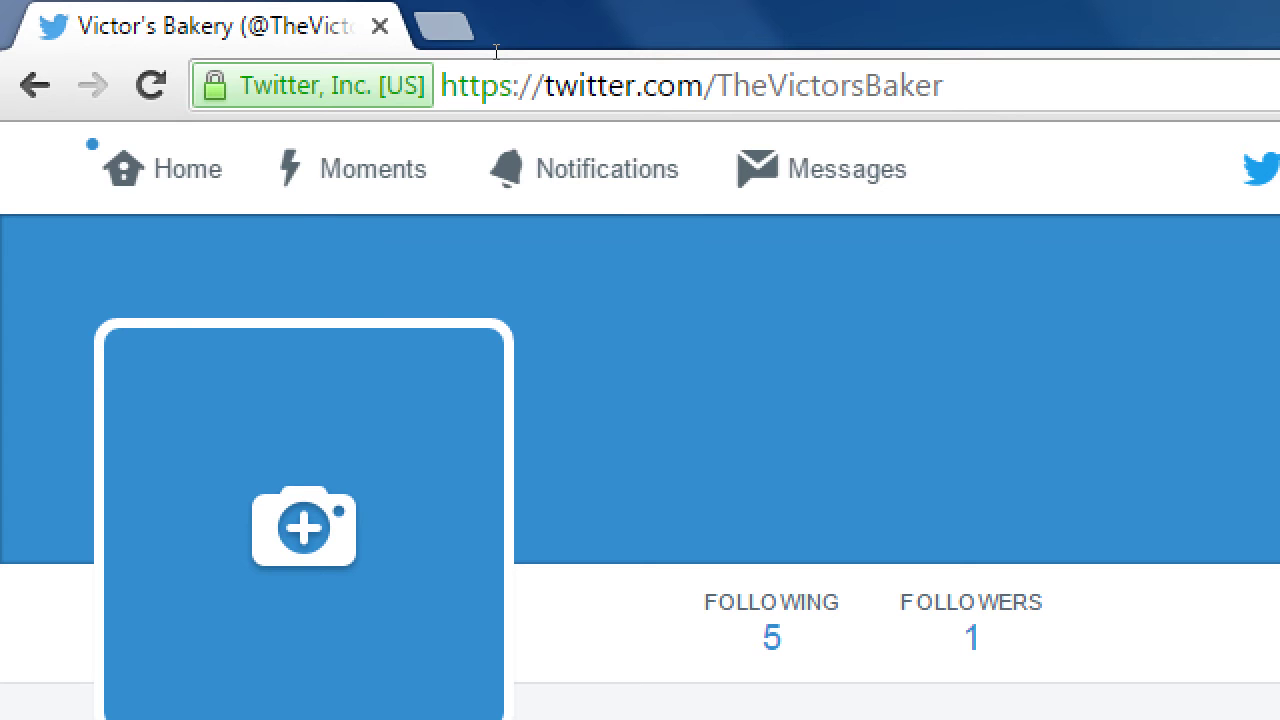
pyautogui.press('Left')
pyautogui.press('Left')
pyautogui.press('Left')
pyautogui.press('Left')
pyautogui.hotkey('shift', 'Left')
pyautogui.press('Left')
pyautogui.hotkey('shift', 'Right')
pyautogui.write('b')
pyautogui.press('Left')
pyautogui.press('Left')
pyautogui.press('Left')
pyautogui.press('Left')
pyautogui.press('Left')
pyautogui.press('Left')
pyautogui.press('Left')
pyautogui.hotkey('shift', 'Left')
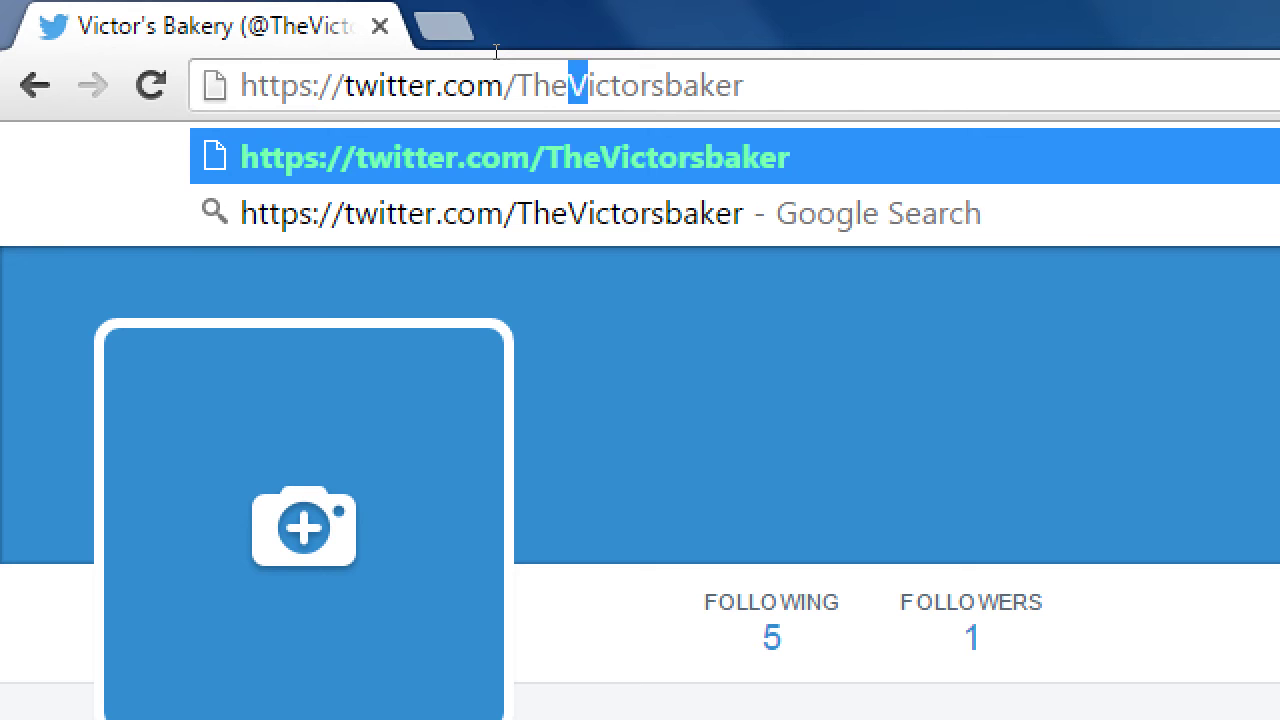
pyautogui.write('v')
pyautogui.press('Left')
pyautogui.press('Left')
pyautogui.hotkey('shift', 'Left')
pyautogui.write('t')
pyautogui.press('End')
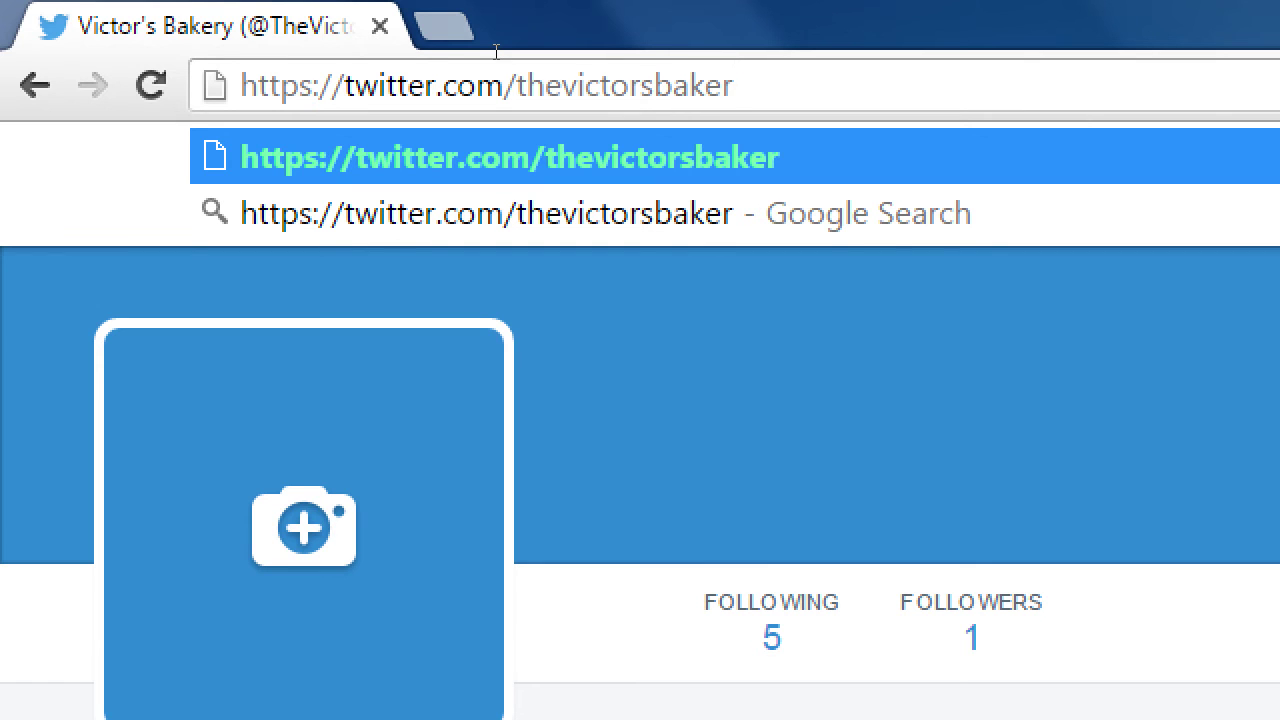
# - Restore the capitals T, V and B in the web address so the handle reads TheVictorsBaker
pyautogui.press('Left')
pyautogui.hotkey('ctrl', 'Left')
pyautogui.press('Delete')
pyautogui.write('T')
pyautogui.press('Right')
pyautogui.press('Right')
pyautogui.press('Delete')
pyautogui.write('V')
pyautogui.press('Right')
pyautogui.press('Right')
pyautogui.press('Right')
pyautogui.press('Right')
pyautogui.press('Right')
pyautogui.press('Right')
pyautogui.press('Delete')
pyautogui.write('B')
pyautogui.press('End')
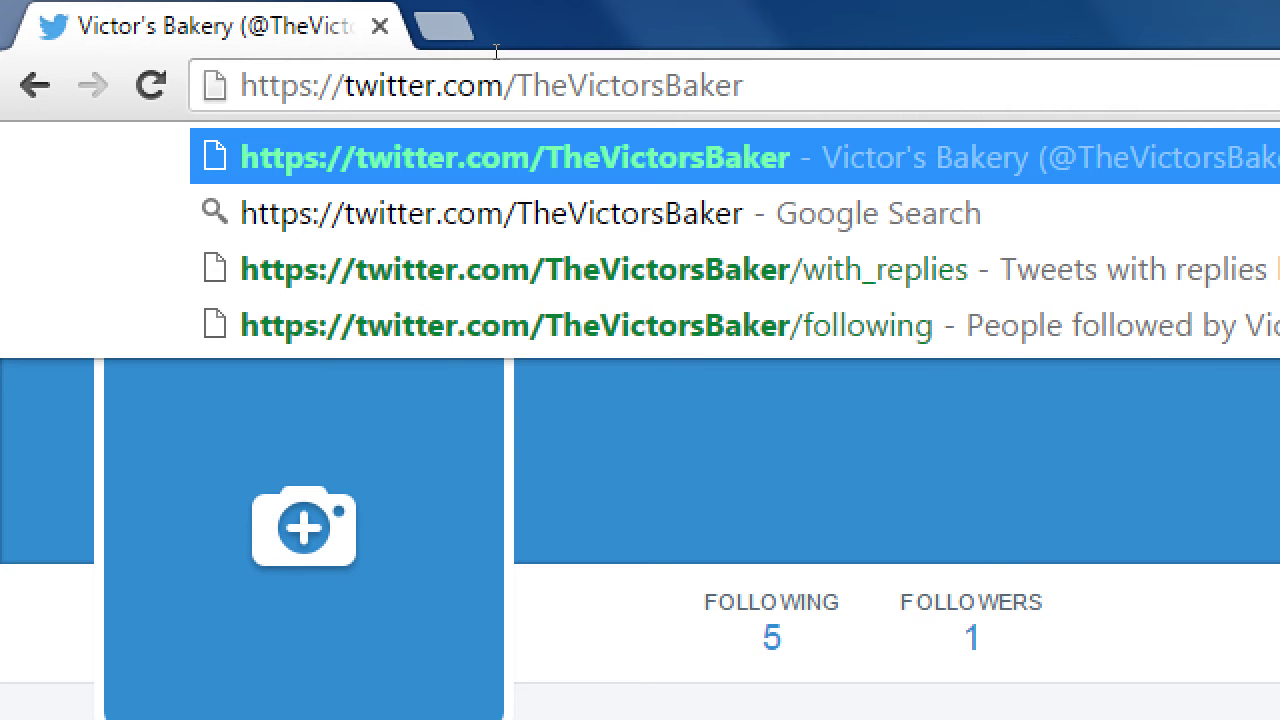
pyautogui.press('Left')
pyautogui.press('Left')
pyautogui.press('Left')
pyautogui.press('Left')
pyautogui.press('Left')
pyautogui.press('Left')
pyautogui.press('Left')
pyautogui.press('Left')
pyautogui.press('Left')
pyautogui.press('Left')
pyautogui.press('Left')
pyautogui.press('Left')
pyautogui.press('Left')
pyautogui.press('Left')
pyautogui.press('Left')
pyautogui.hotkey('shift', 'End')
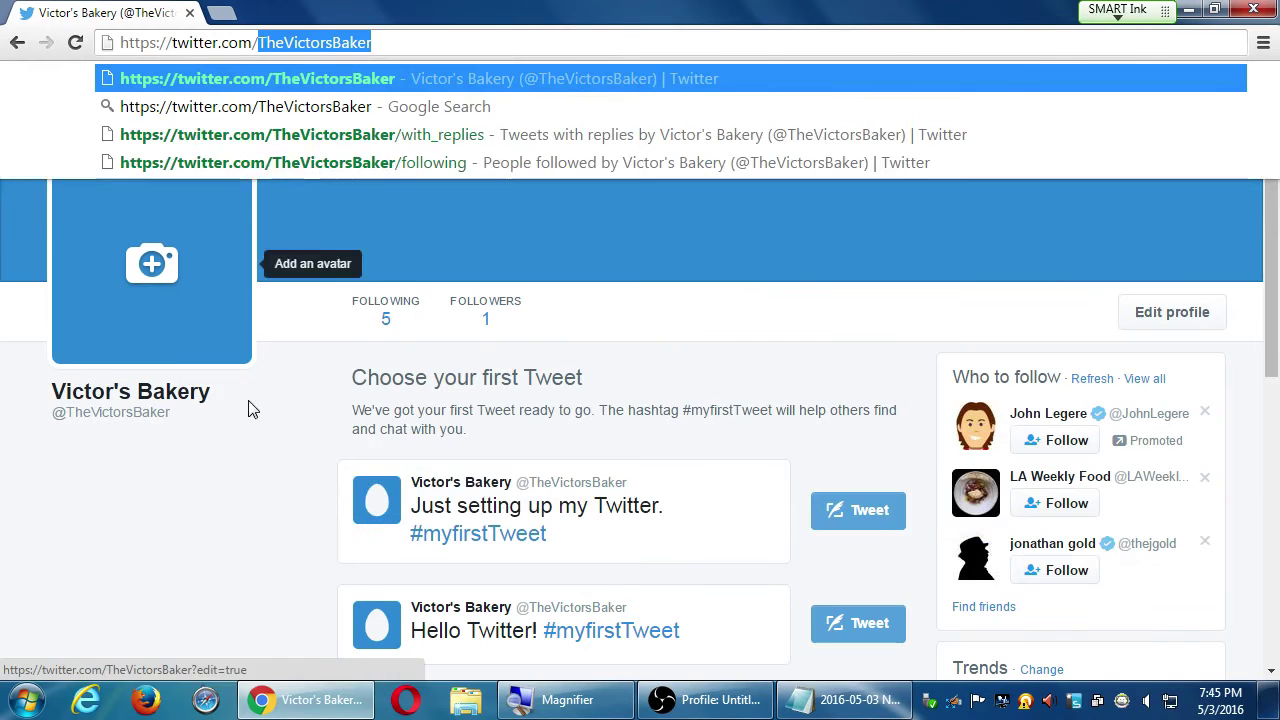
pyautogui.click(255, 513)
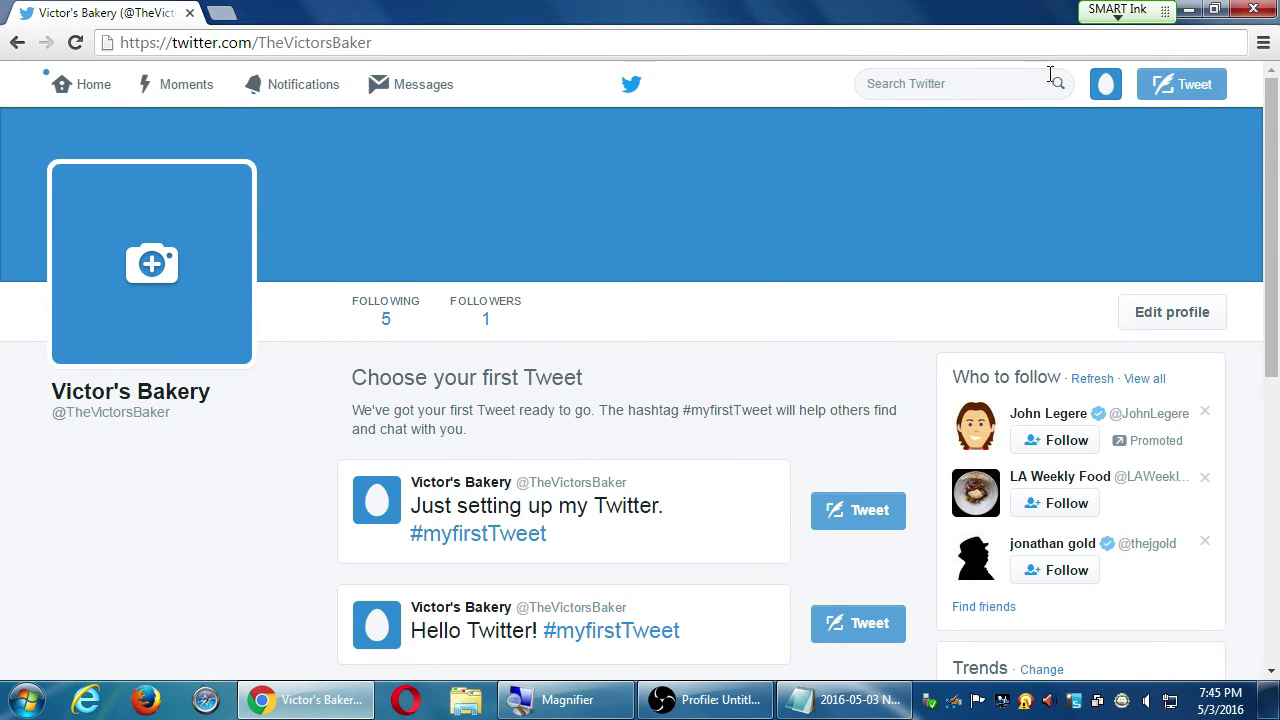
# - View the account options including Settings, close them, and highlight the profile's full web address
pyautogui.click(1102, 88)
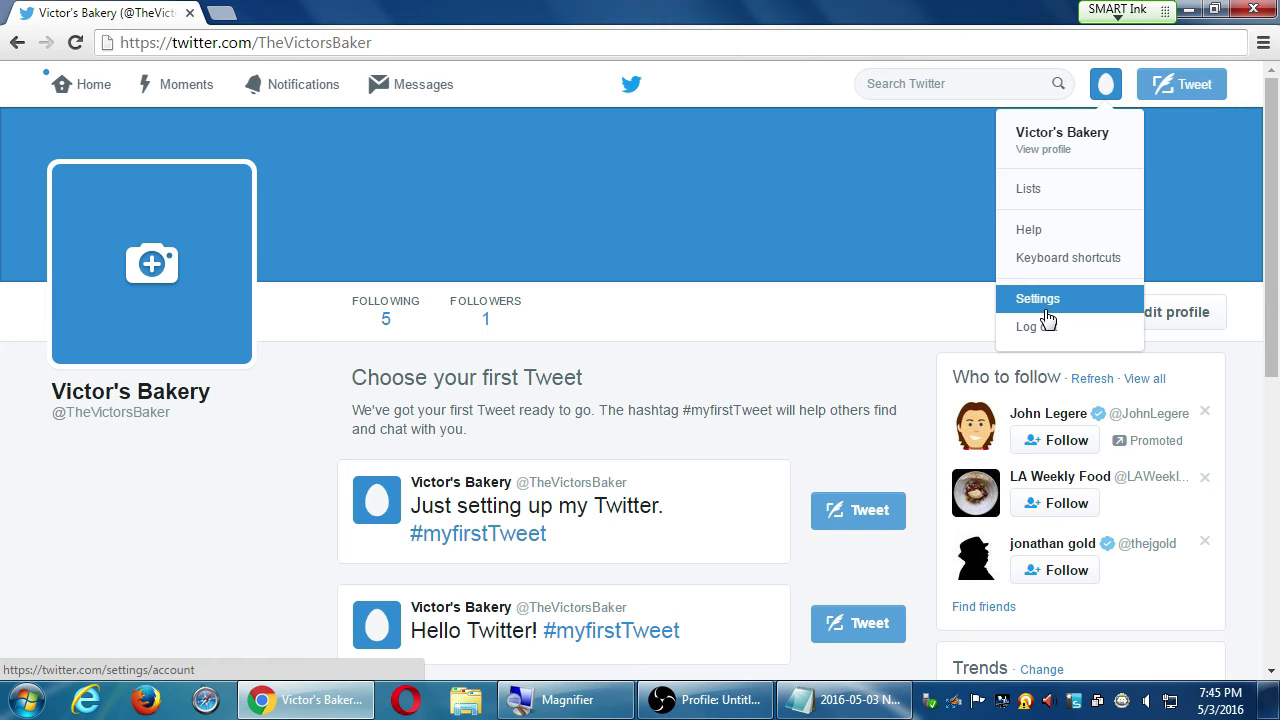
pyautogui.click(271, 488)
pyautogui.click(355, 42)
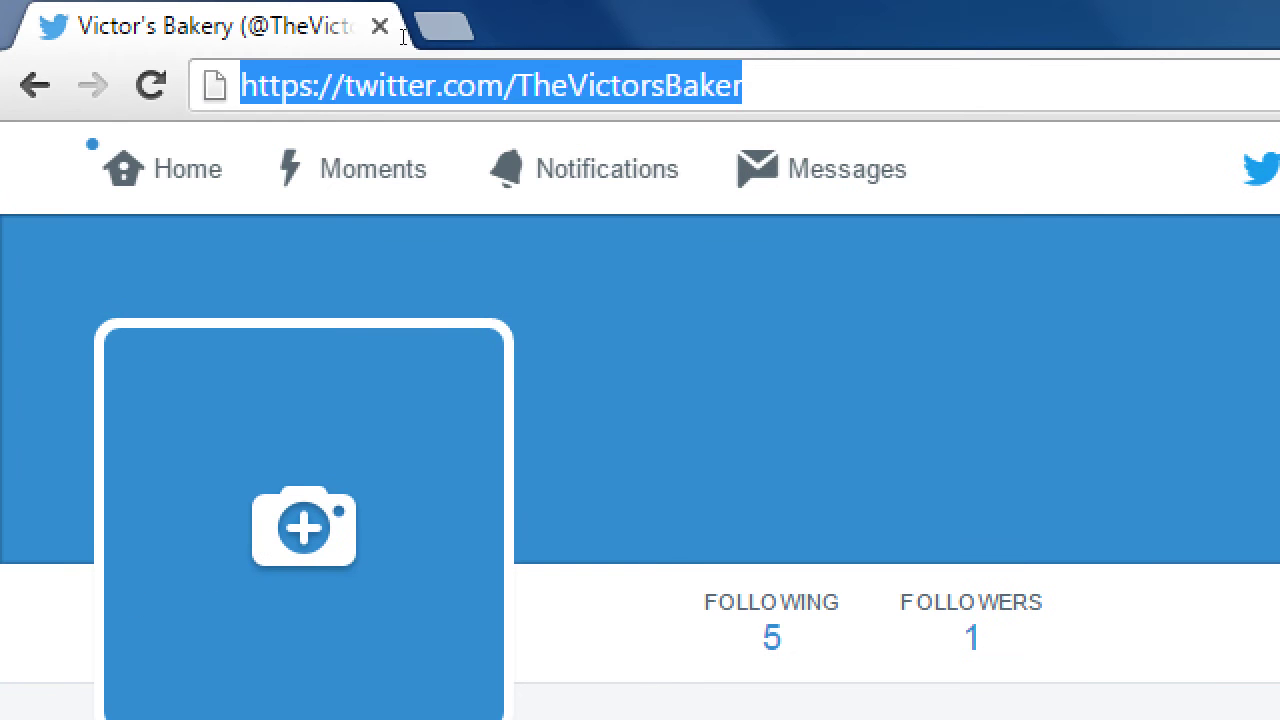
pyautogui.press('End')
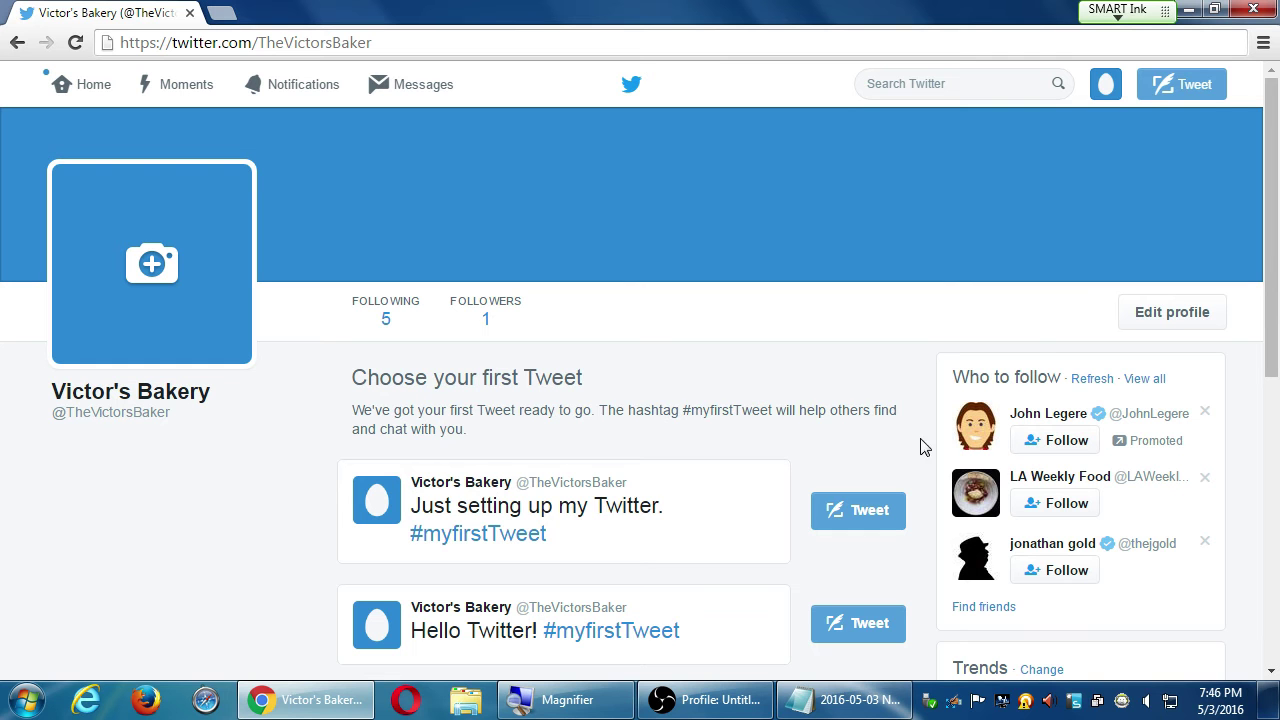
# - Open the bakery's profile for editing, and open the Food & Wine profile from twitter.com in a new browser tab
pyautogui.click(1162, 312)
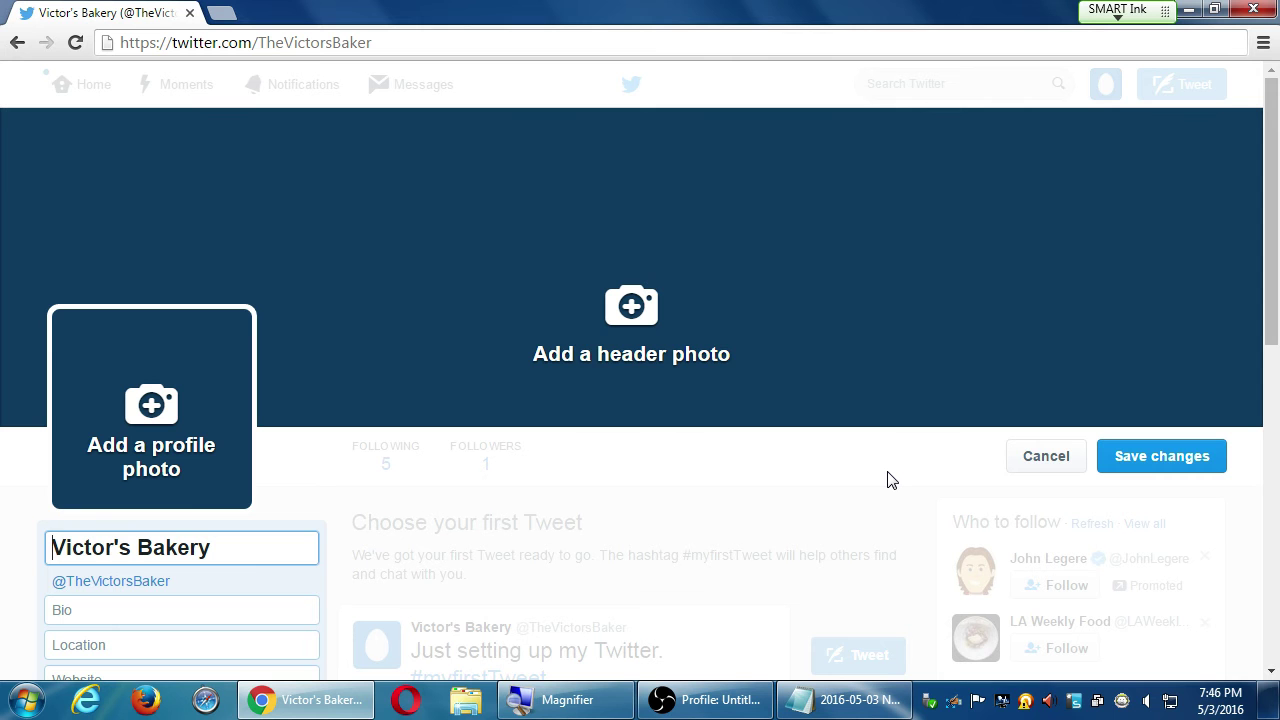
pyautogui.hotkey('ctrl', 't')
pyautogui.write('twitter.com')
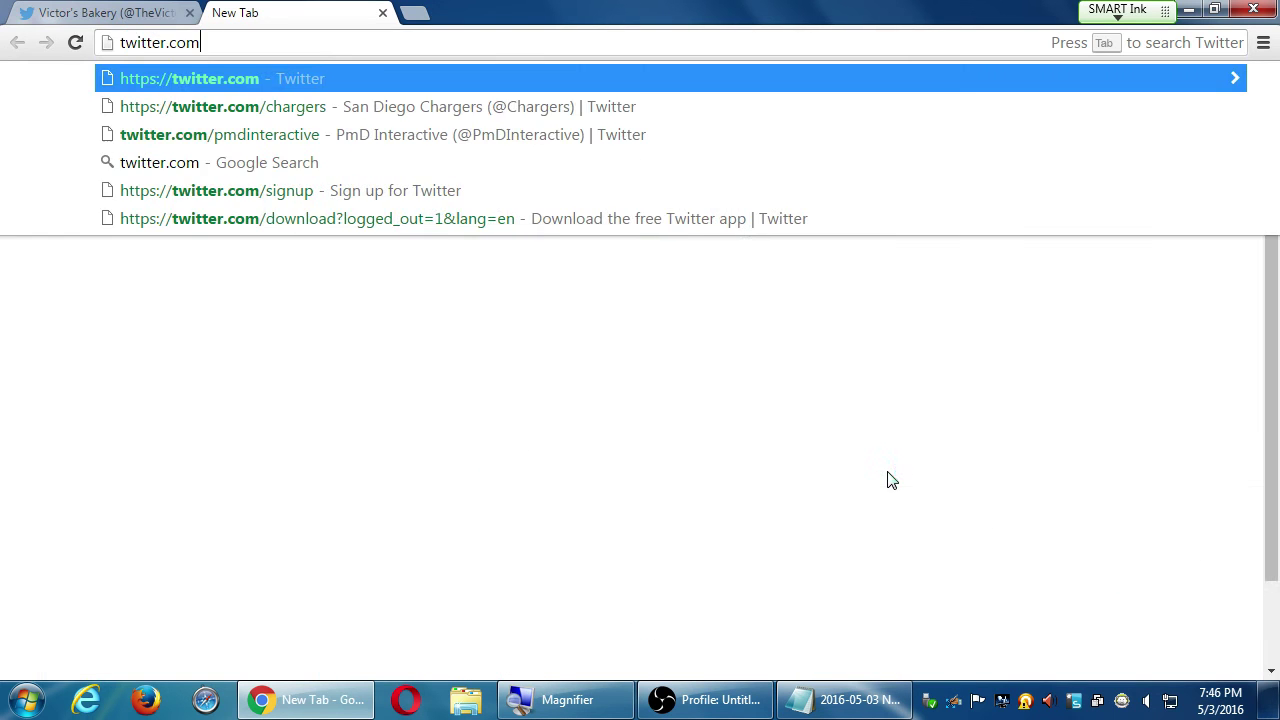
pyautogui.press('Return')
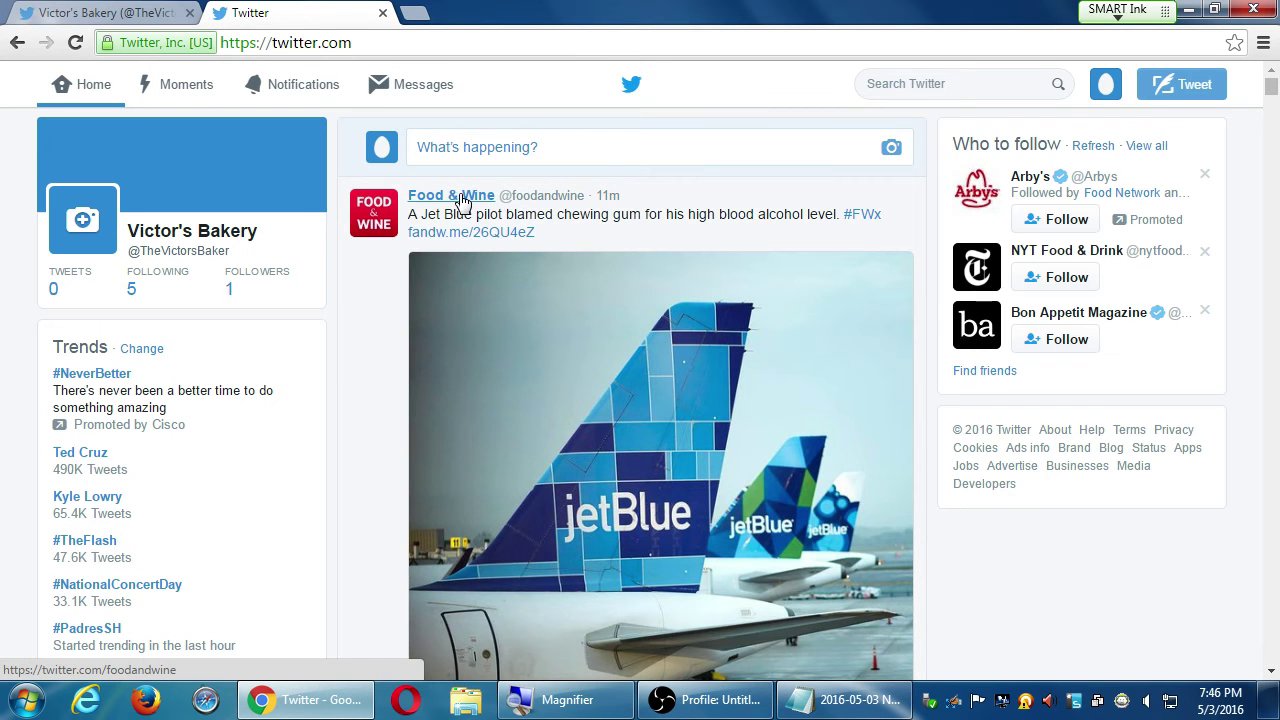
pyautogui.click(460, 198)
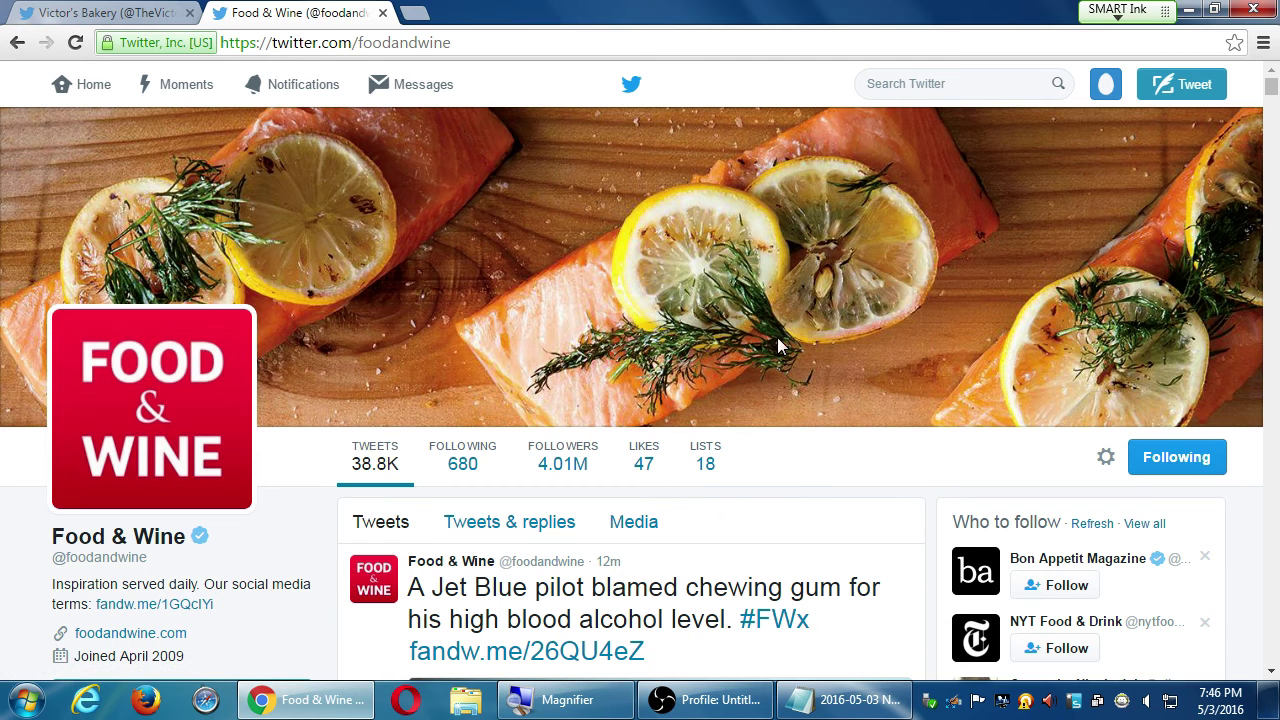
pyautogui.click(618, 524)
pyautogui.scroll(-15, 640, 515)
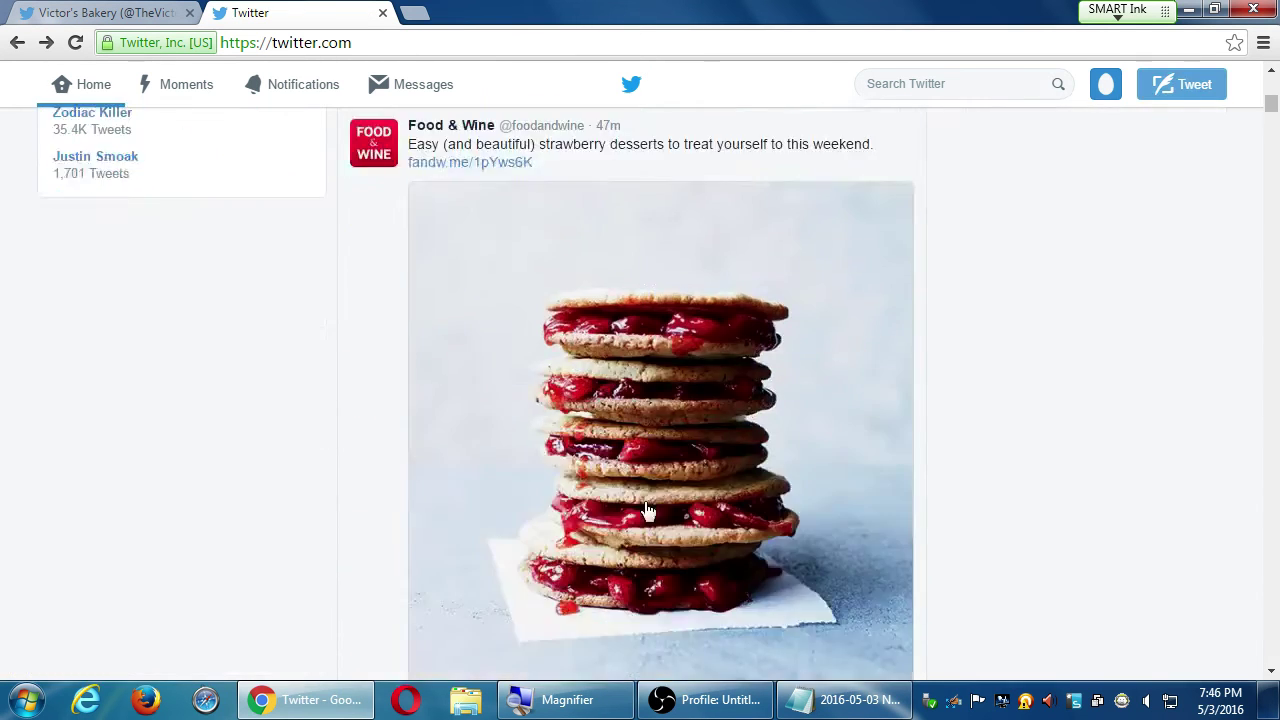
pyautogui.scroll(-2, 630, 500)
pyautogui.scroll(1, 571, 500)
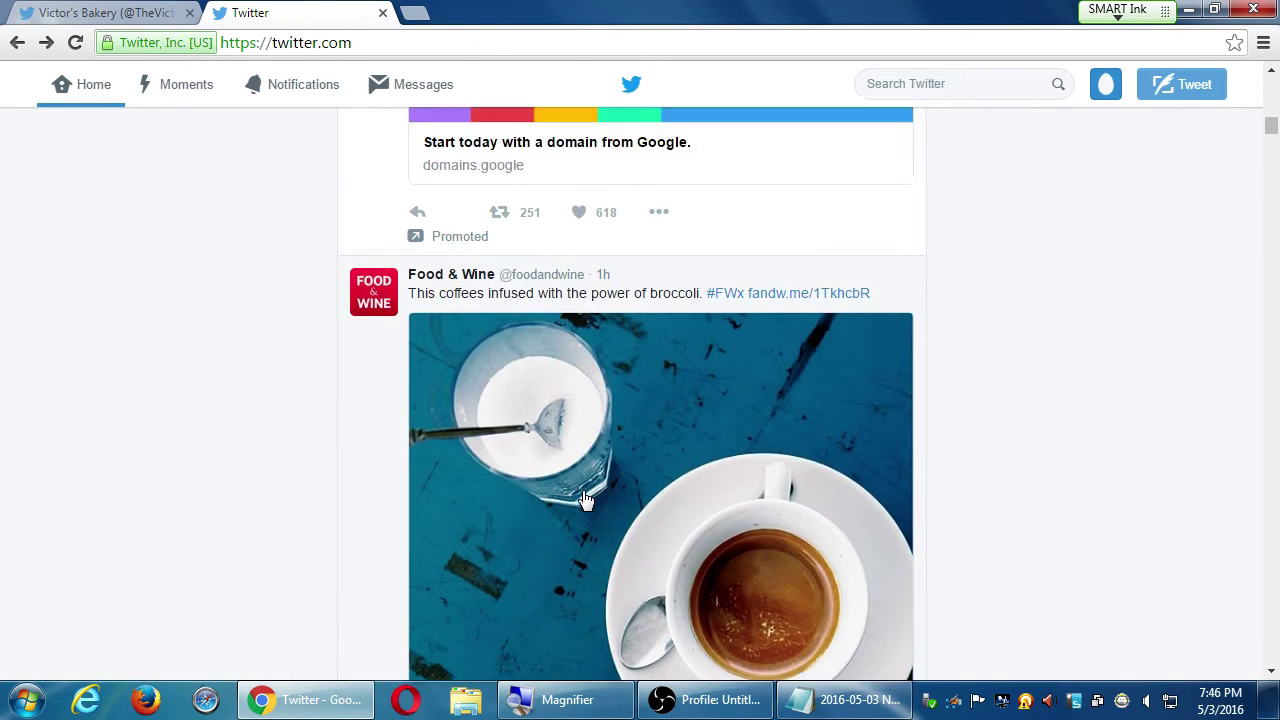
pyautogui.scroll(-5, 586, 500)
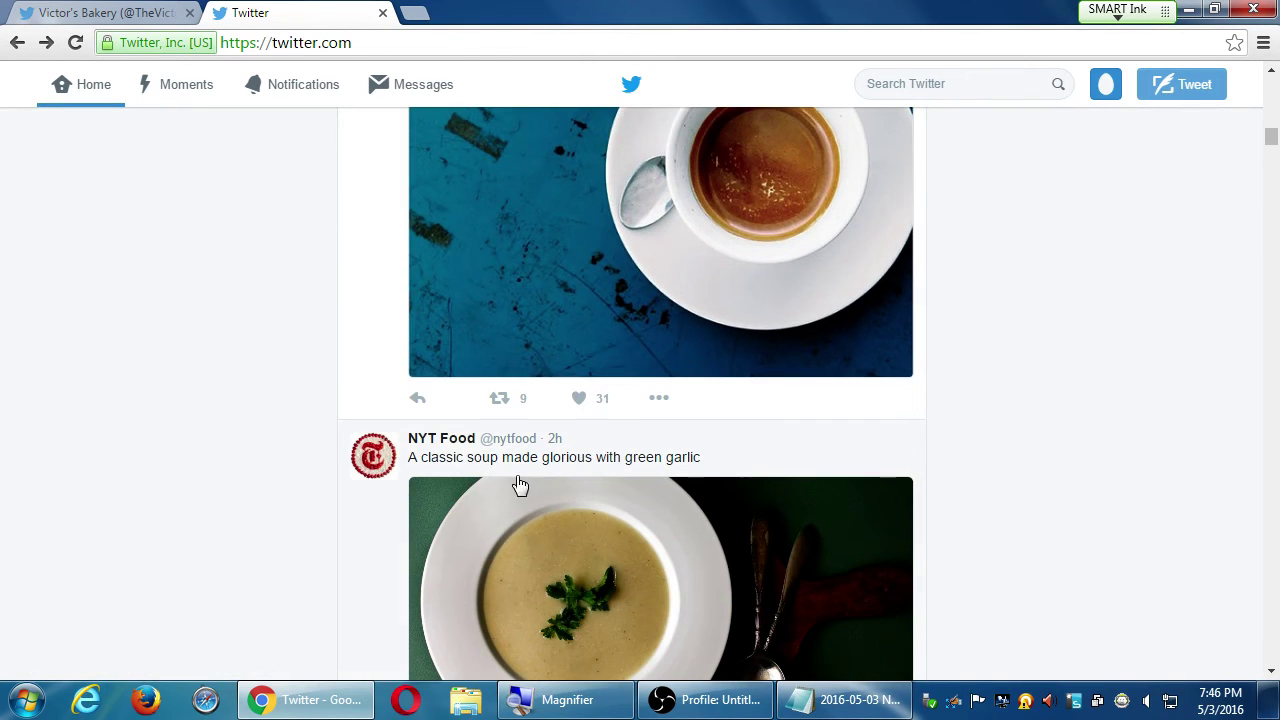
pyautogui.click(458, 441)
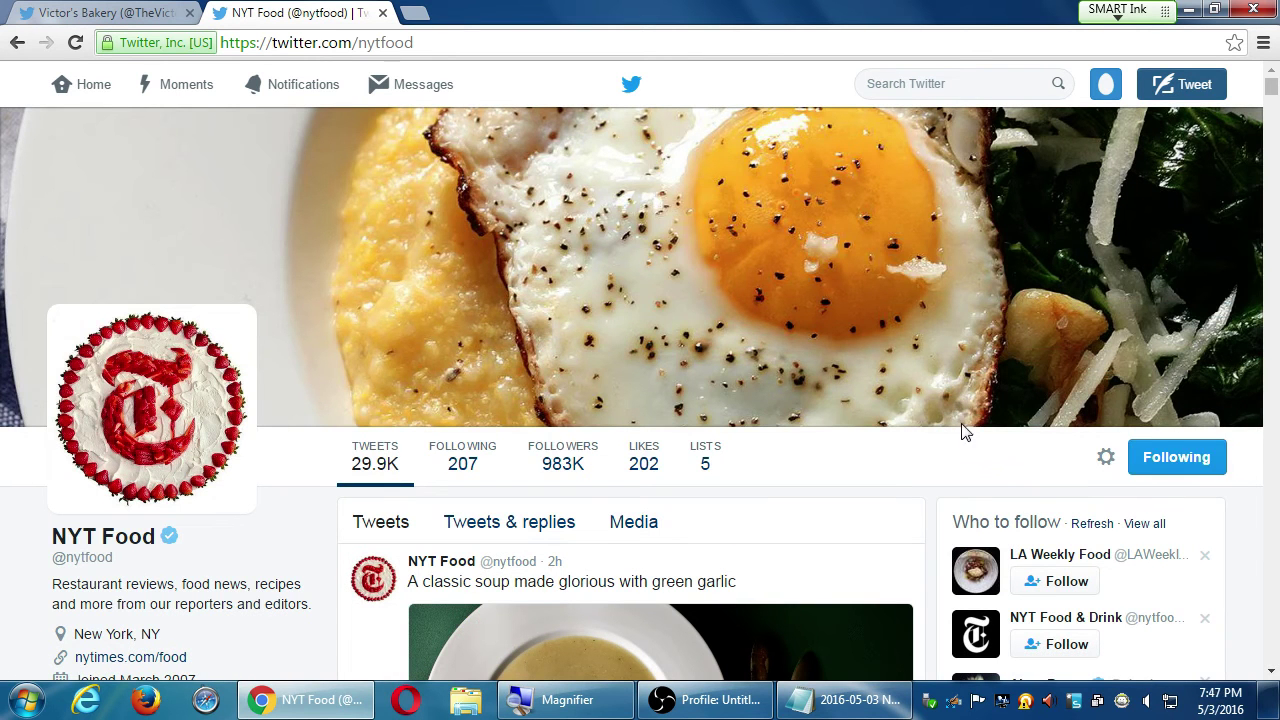
pyautogui.doubleClick(413, 43)
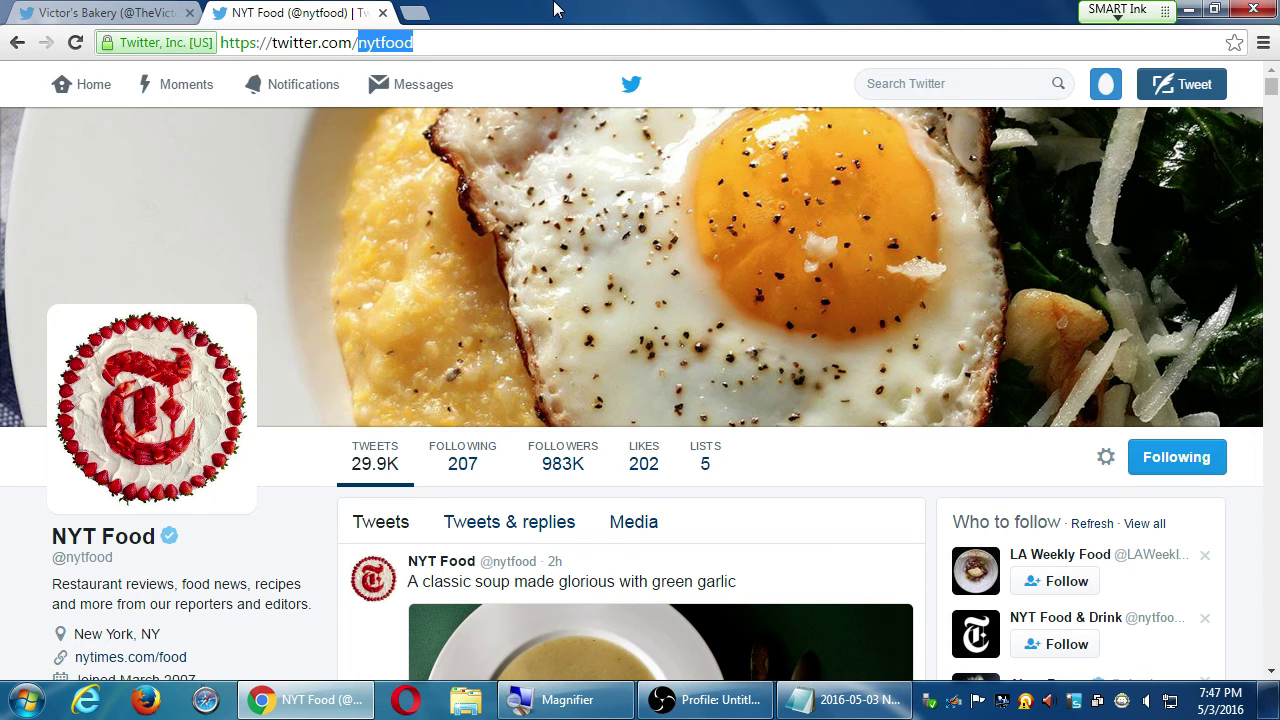
pyautogui.write('cnn')
pyautogui.press('Return')
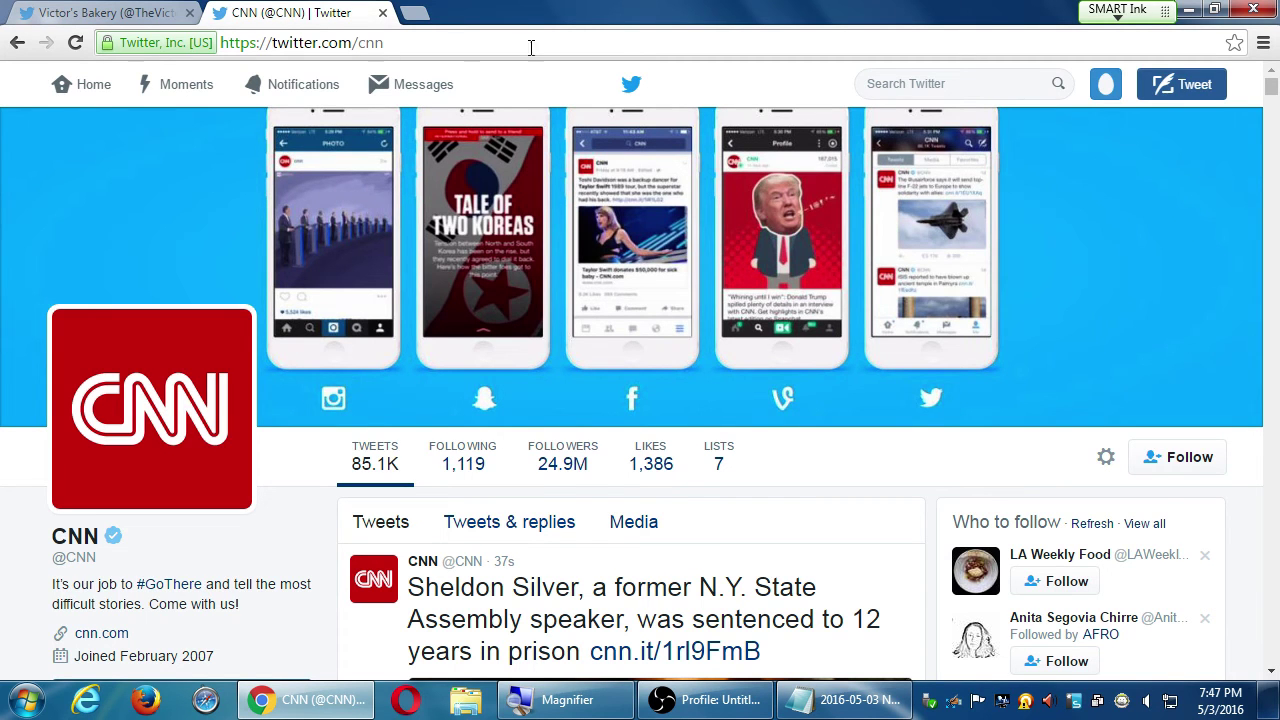
pyautogui.doubleClick(371, 43)
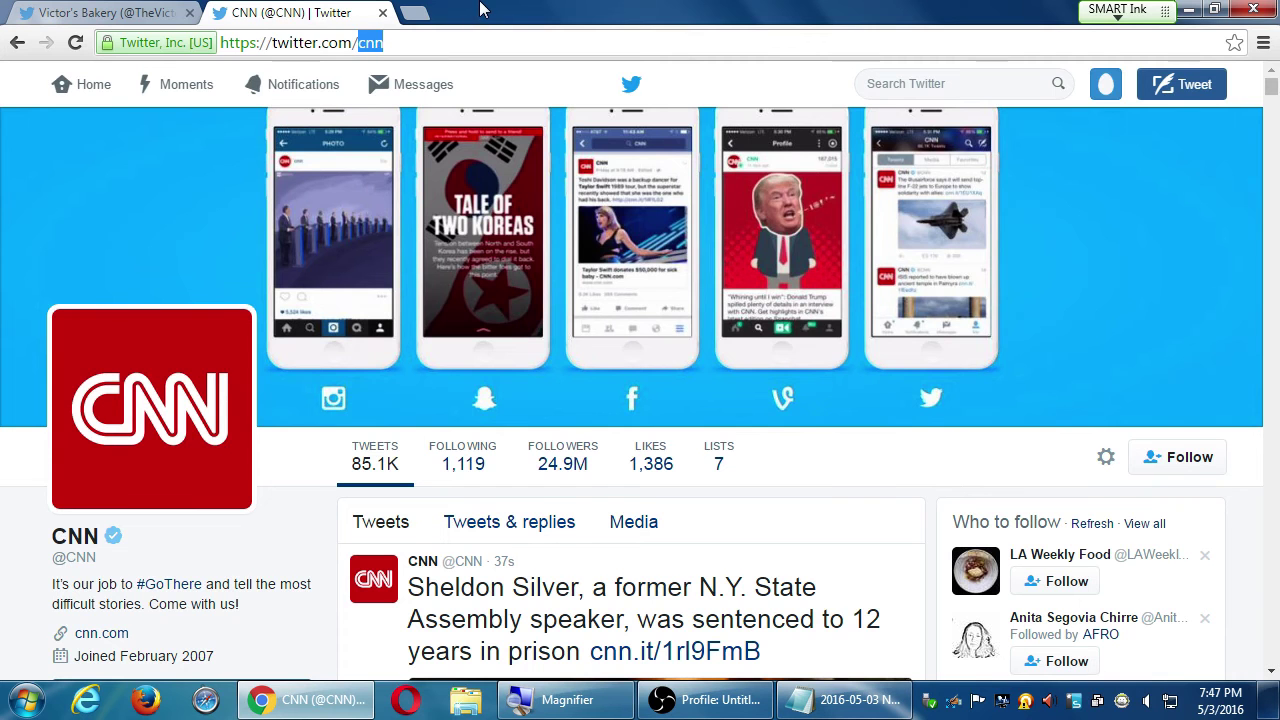
pyautogui.write('foxnews')
pyautogui.press('Return')
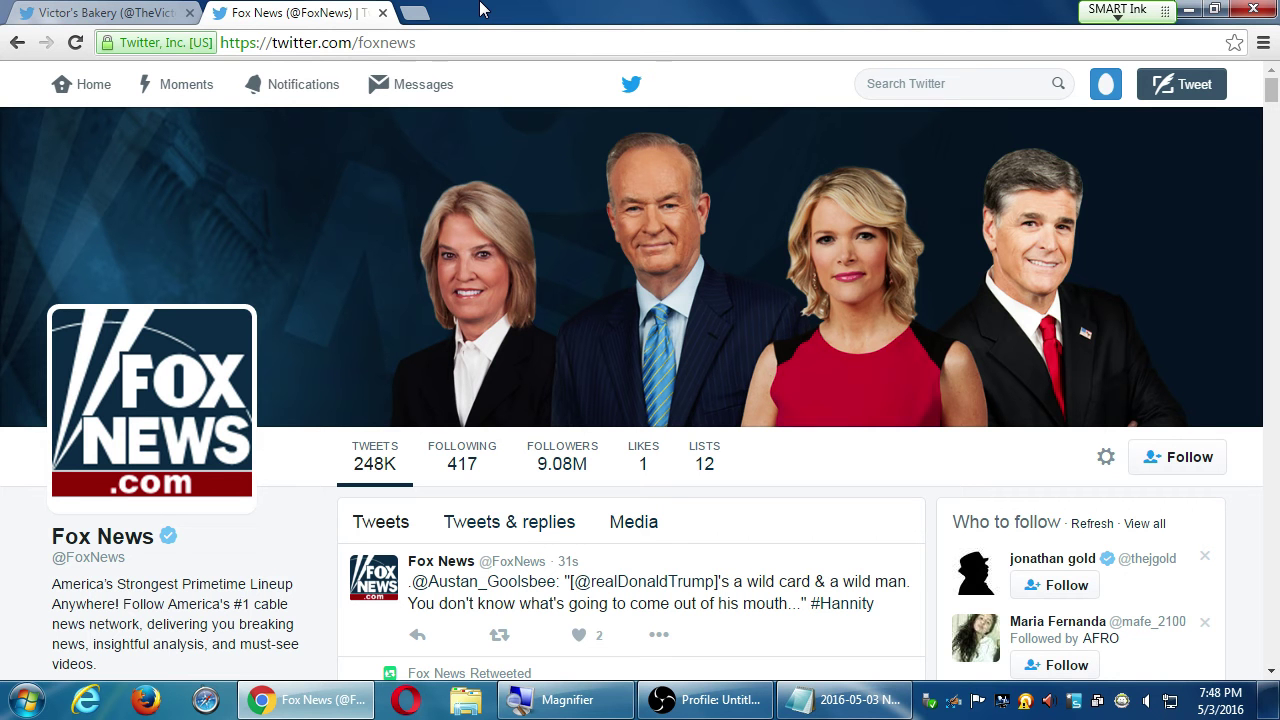
# - Open MSNBC's profile by replacing the handle in the web address with msnbc
pyautogui.hotkey('ctrl', 'l')
pyautogui.press('End')
pyautogui.hotkey('ctrl', 'shift', 'Left')
pyautogui.write('msnbc')
pyautogui.press('Return')
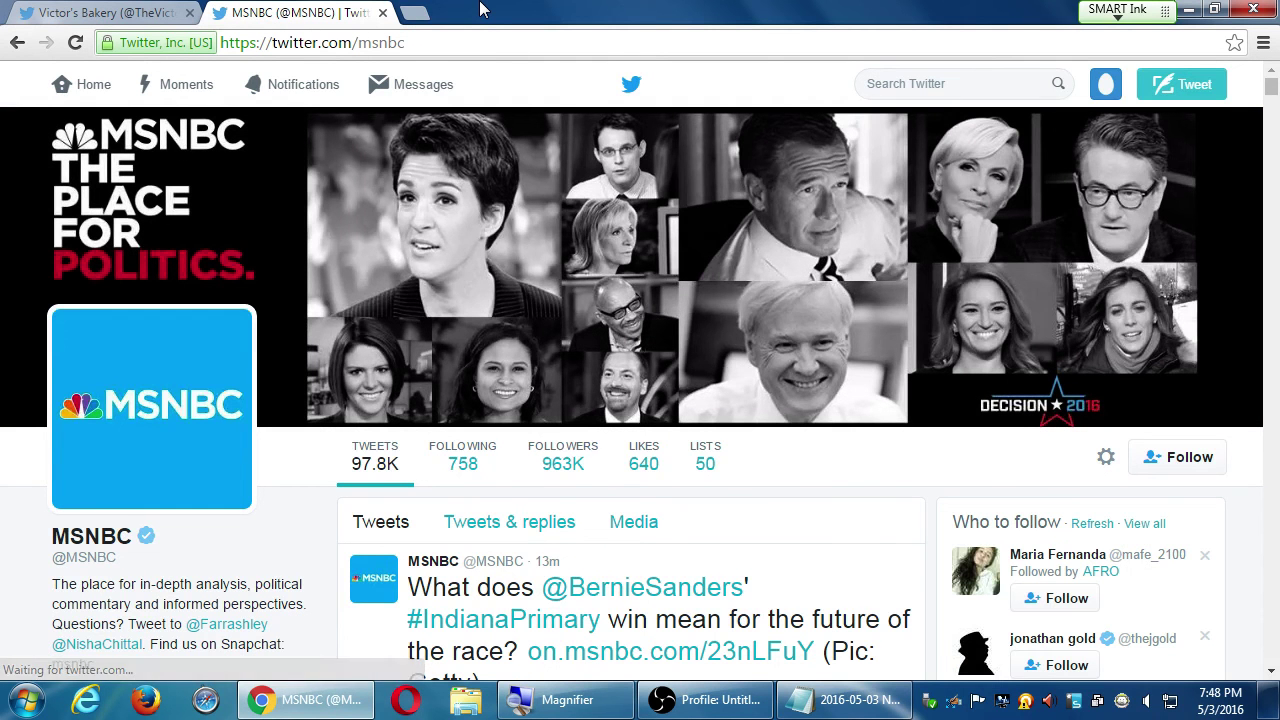
pyautogui.hotkey('ctrl', 'l')
pyautogui.press('End')
pyautogui.hotkey('ctrl', 'shift', 'Left')
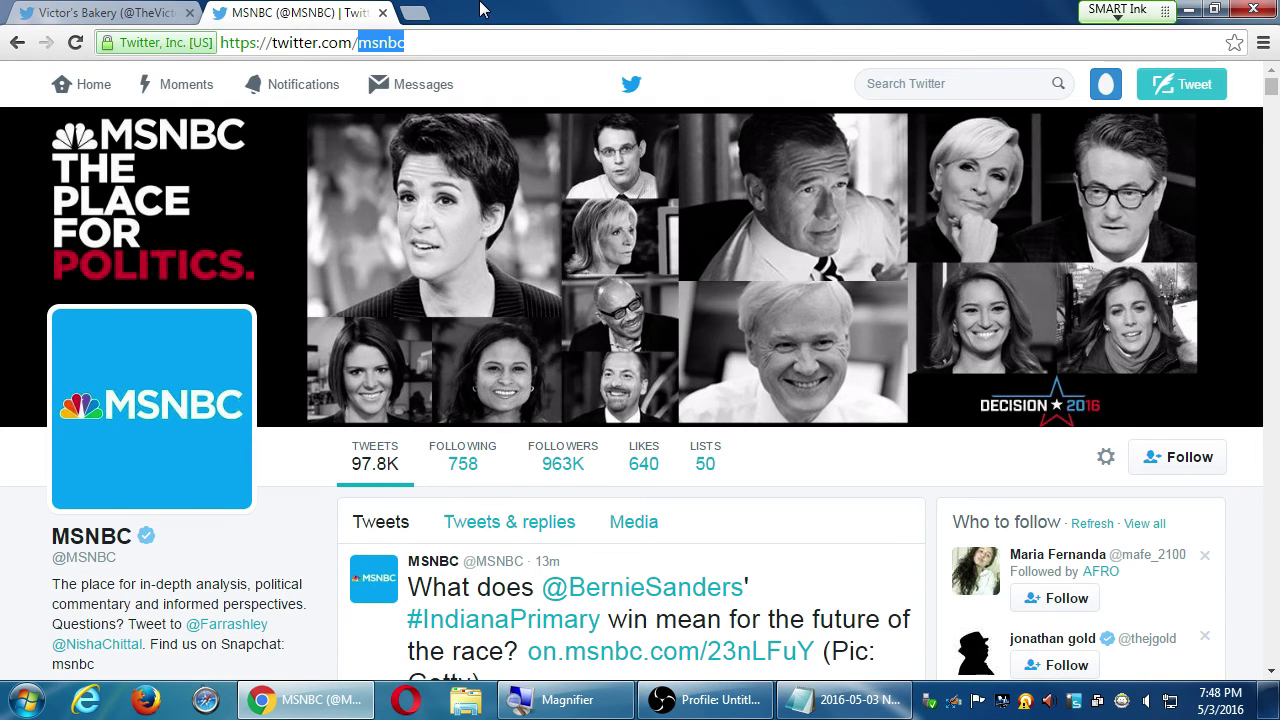
pyautogui.write('sdce')
pyautogui.press('Return')
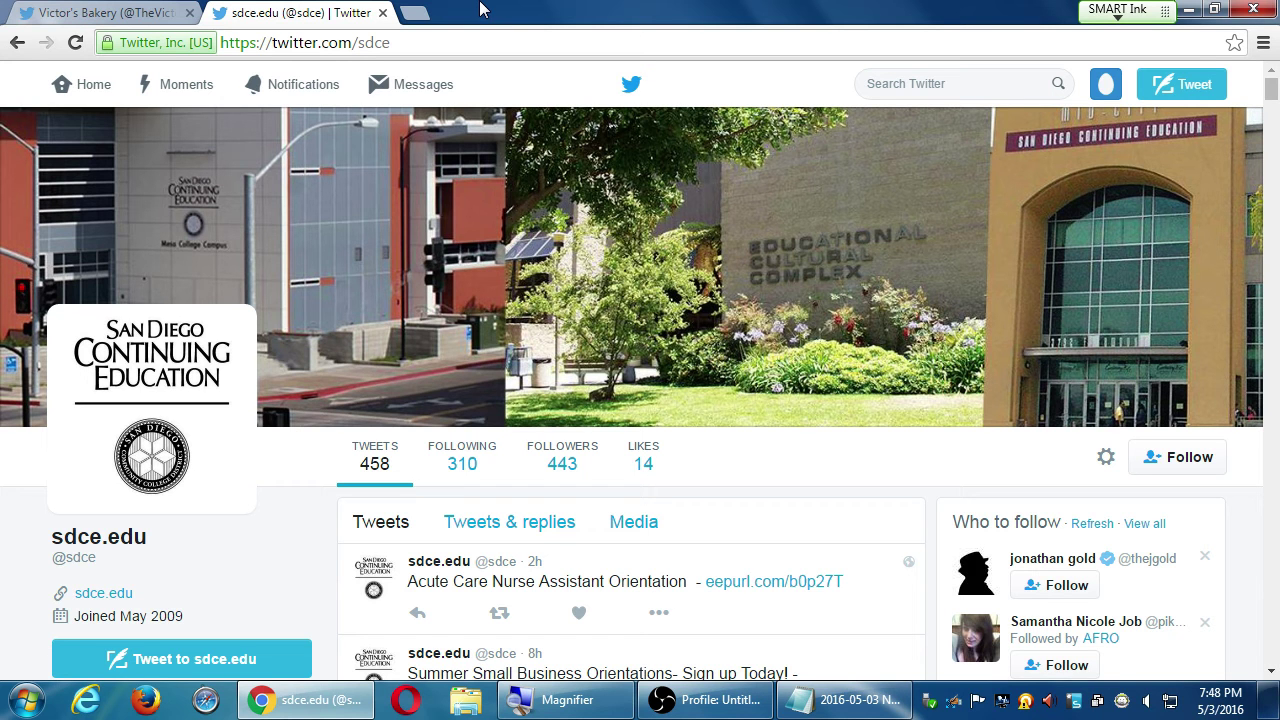
# - Search Google for "what is the twitter header size" in a new browser tab
pyautogui.hotkey('ctrl', 'Tab')
pyautogui.hotkey('ctrl', 'Tab')
pyautogui.hotkey('ctrl', 't')
pyautogui.write('what')
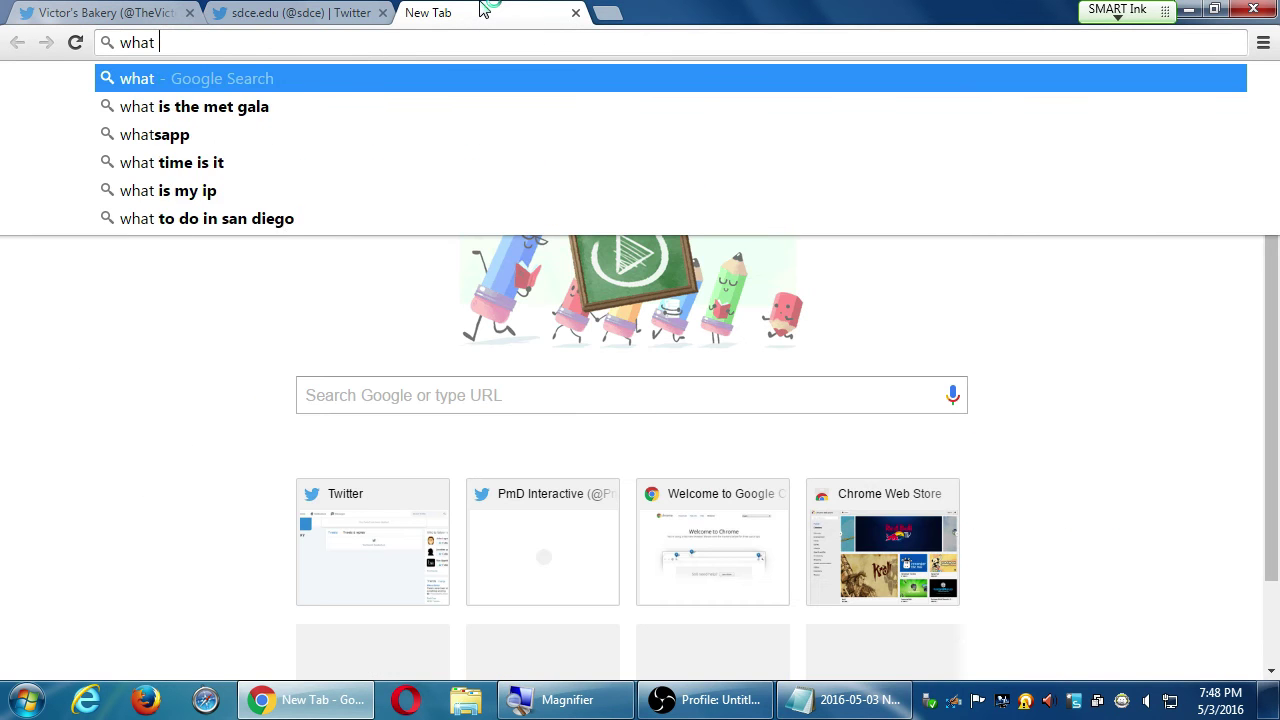
pyautogui.write(' is the twitter header')
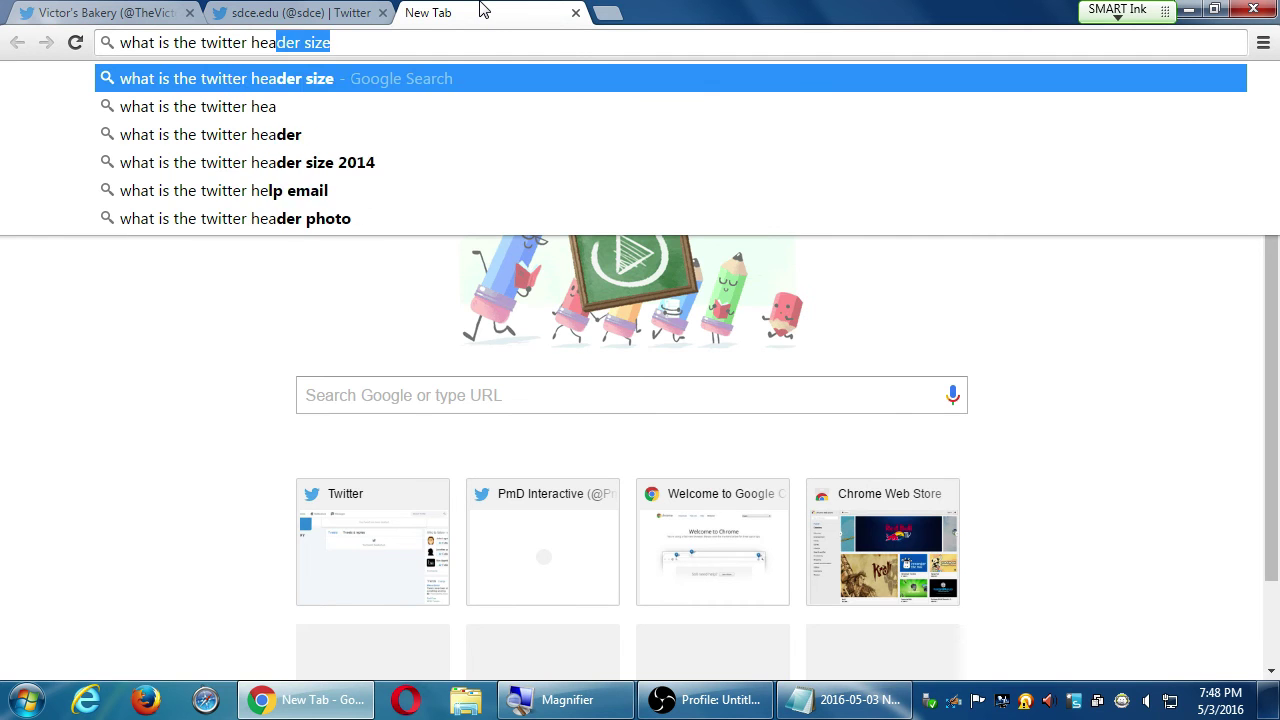
pyautogui.press('Return')
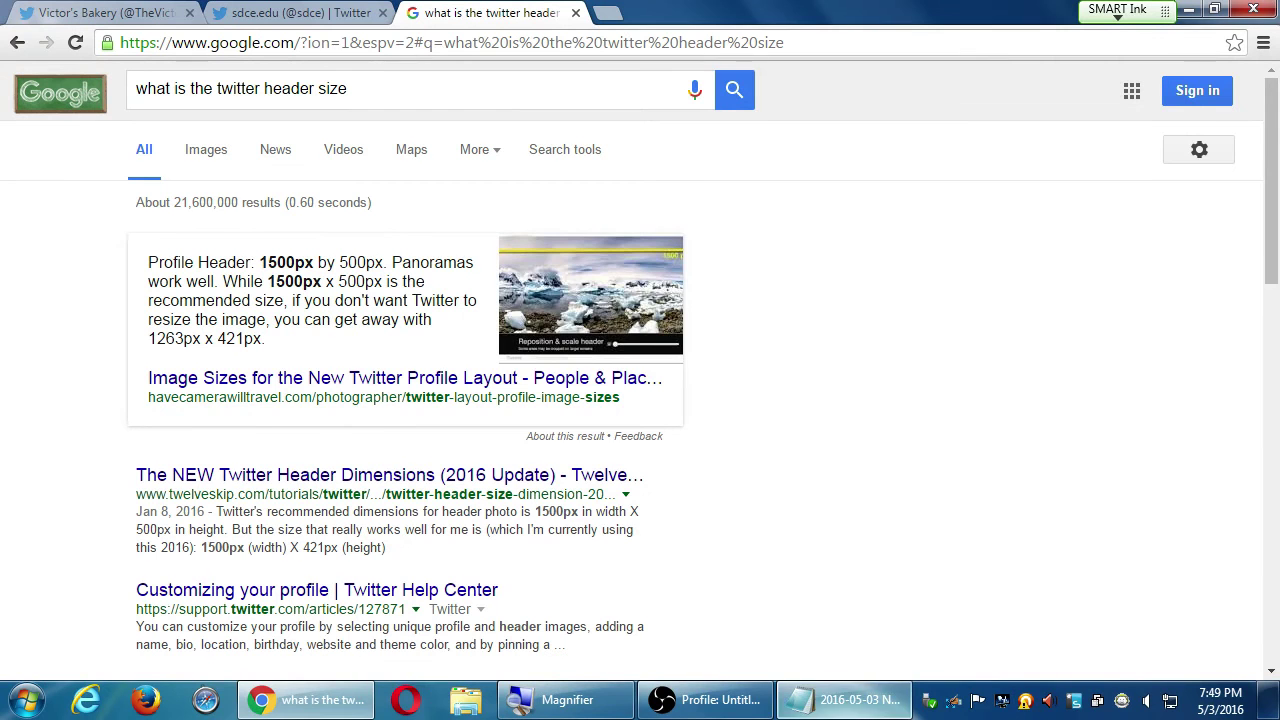
# - Switch to the 2016-05-03 Notes file in Notepad and add the line "Twitter header size: 1500px x 500px" at the end
pyautogui.click(849, 712)
pyautogui.press('Return')
pyautogui.press('Return')
pyautogui.press('Return')
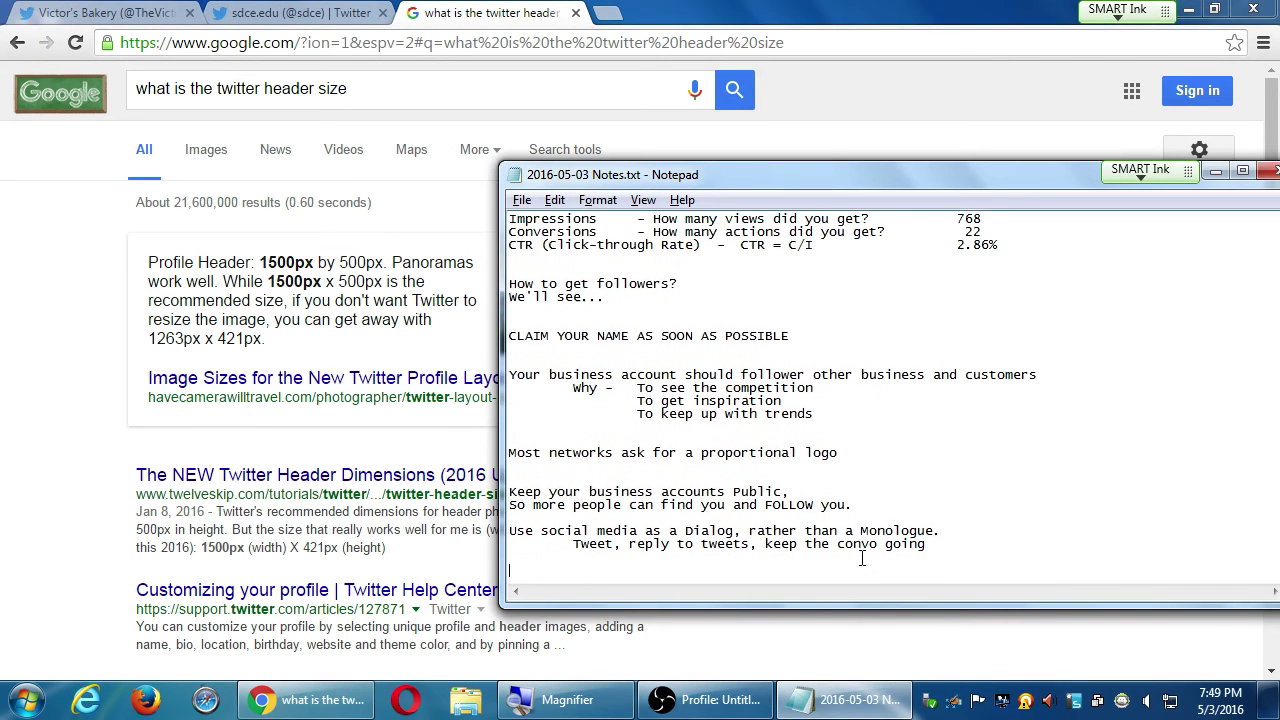
pyautogui.write('Twitt')
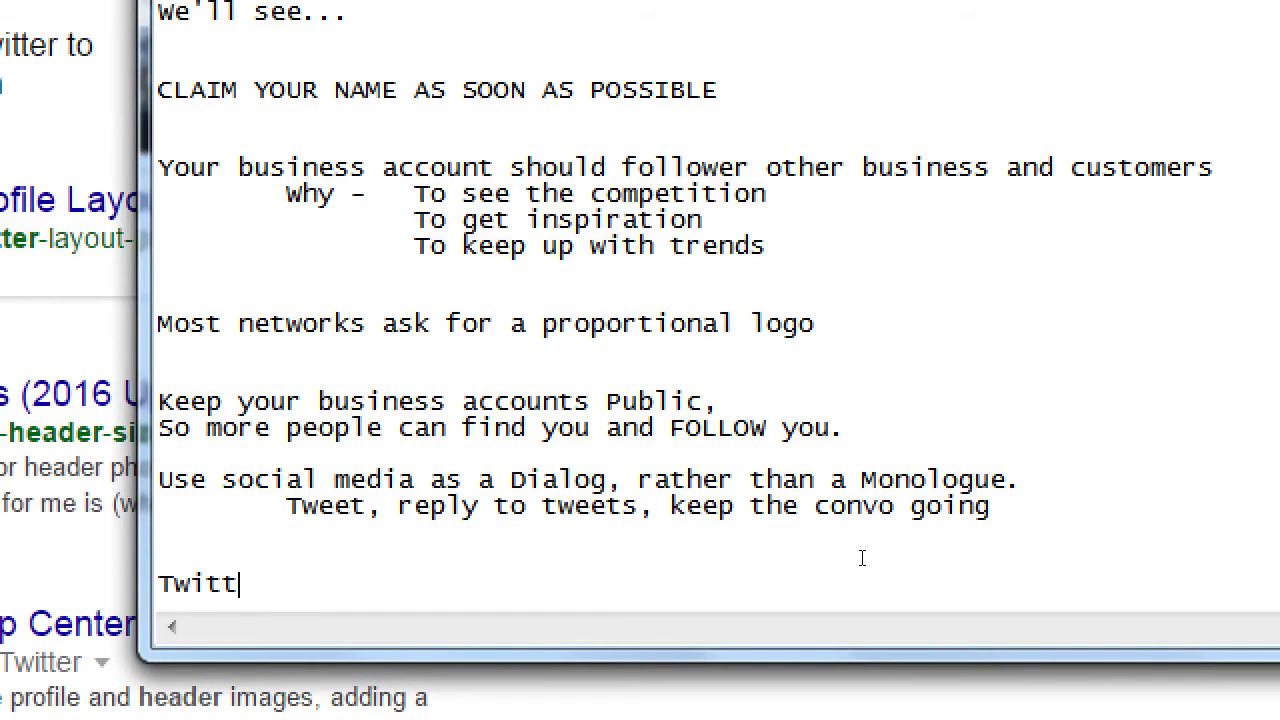
pyautogui.write('er header size')
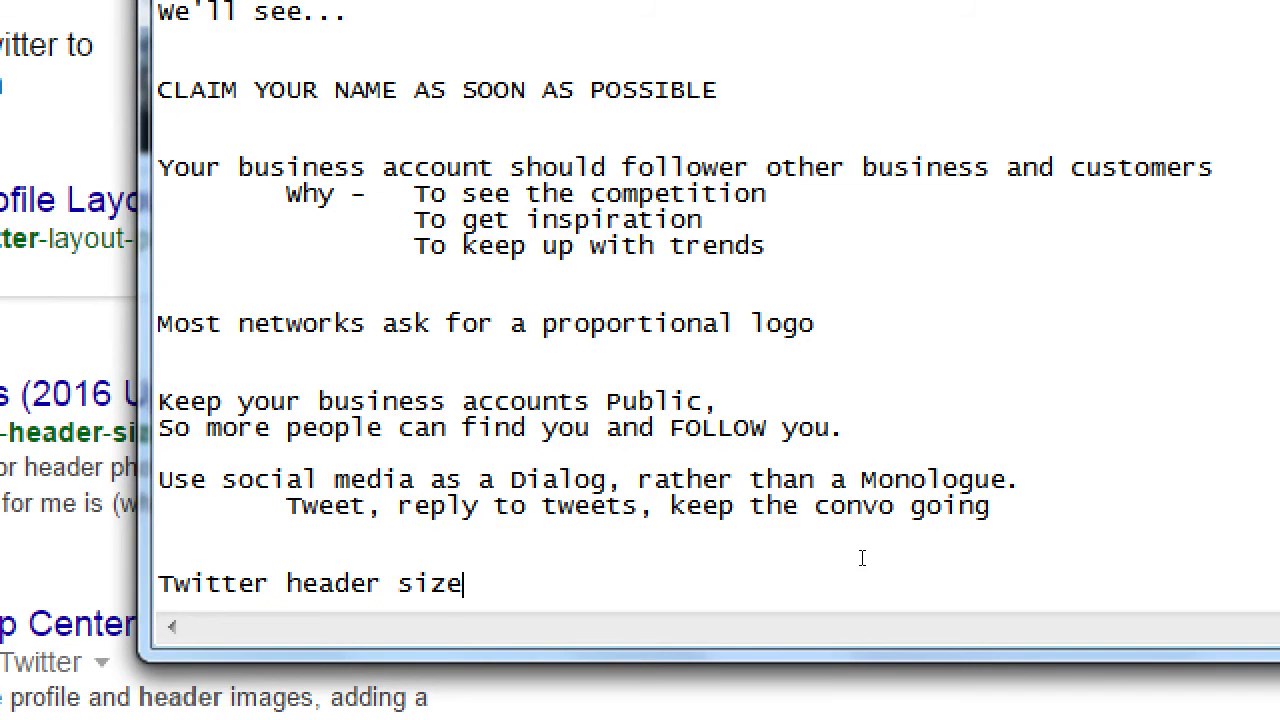
pyautogui.write(': 1500px x 500px')
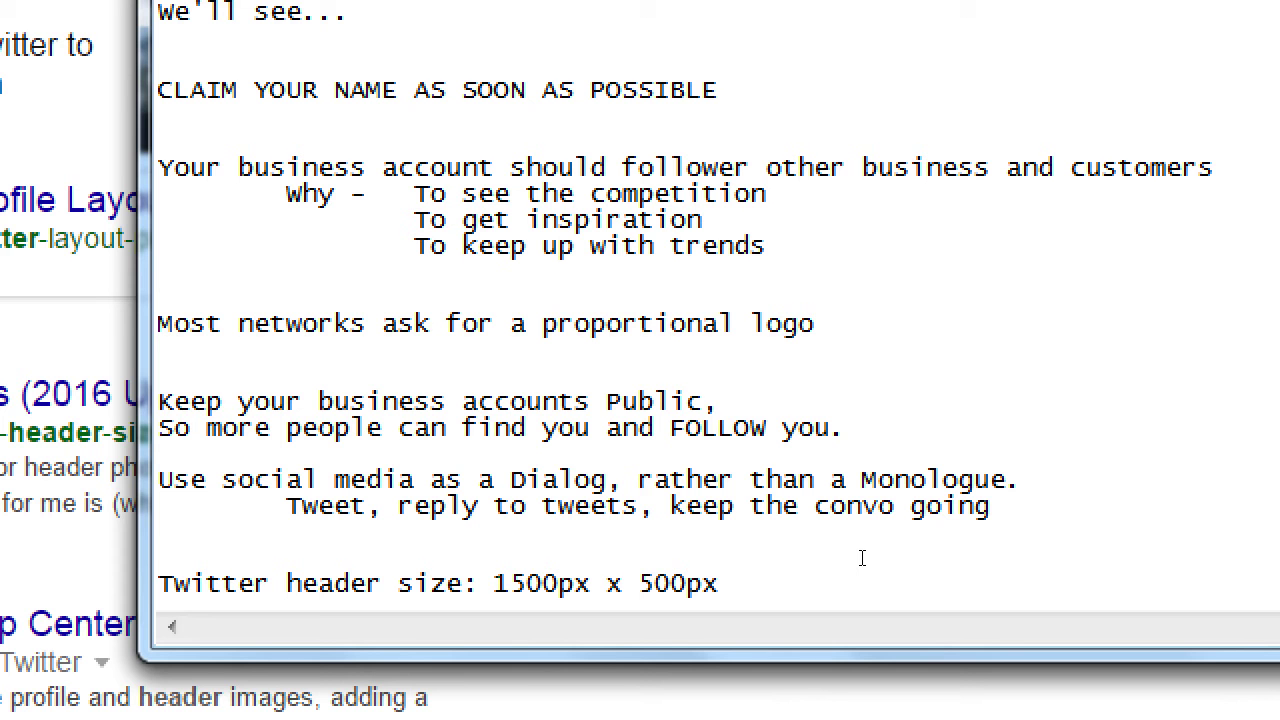
# - Return to the browser and close the header size search results
pyautogui.press('super+minus')
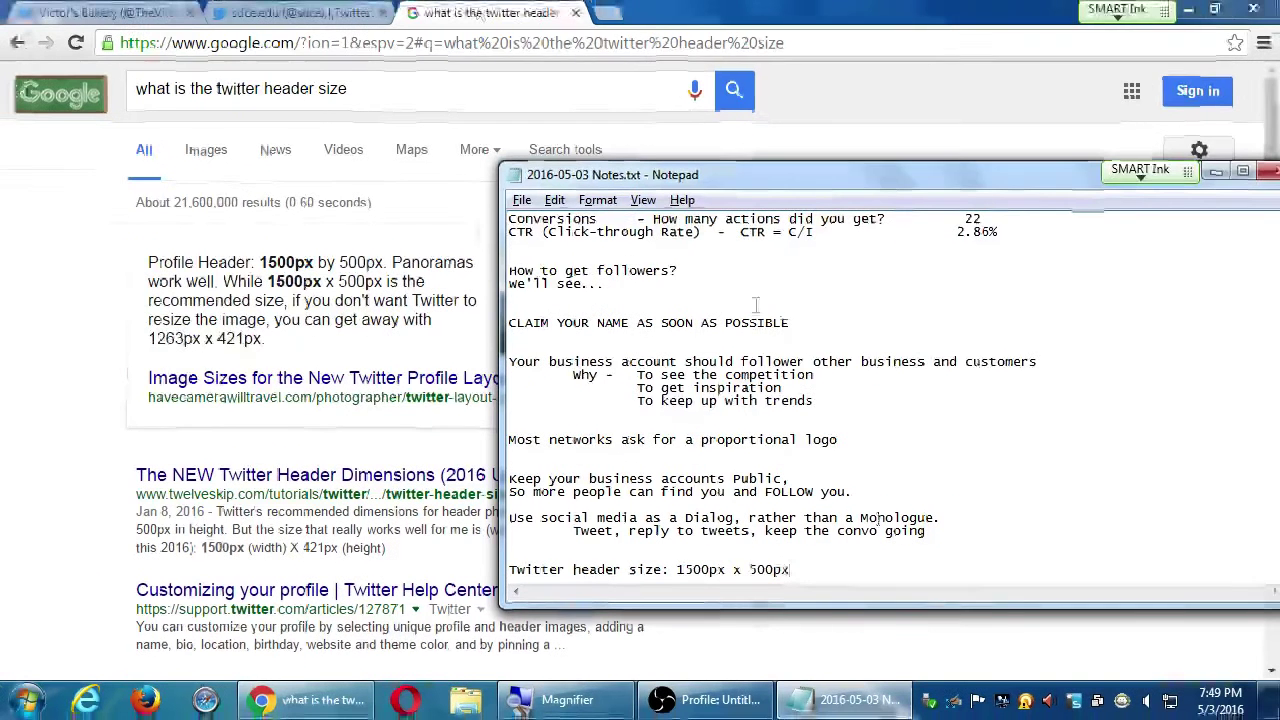
pyautogui.click(490, 13)
pyautogui.click(575, 13)
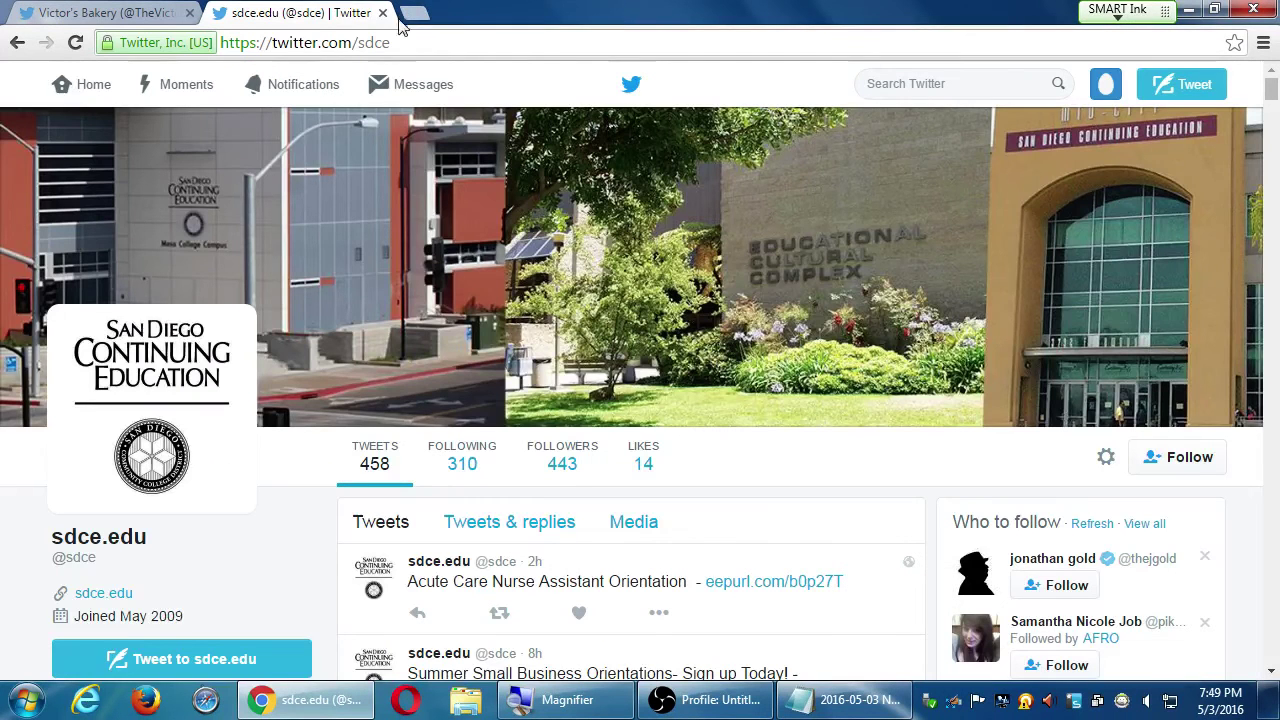
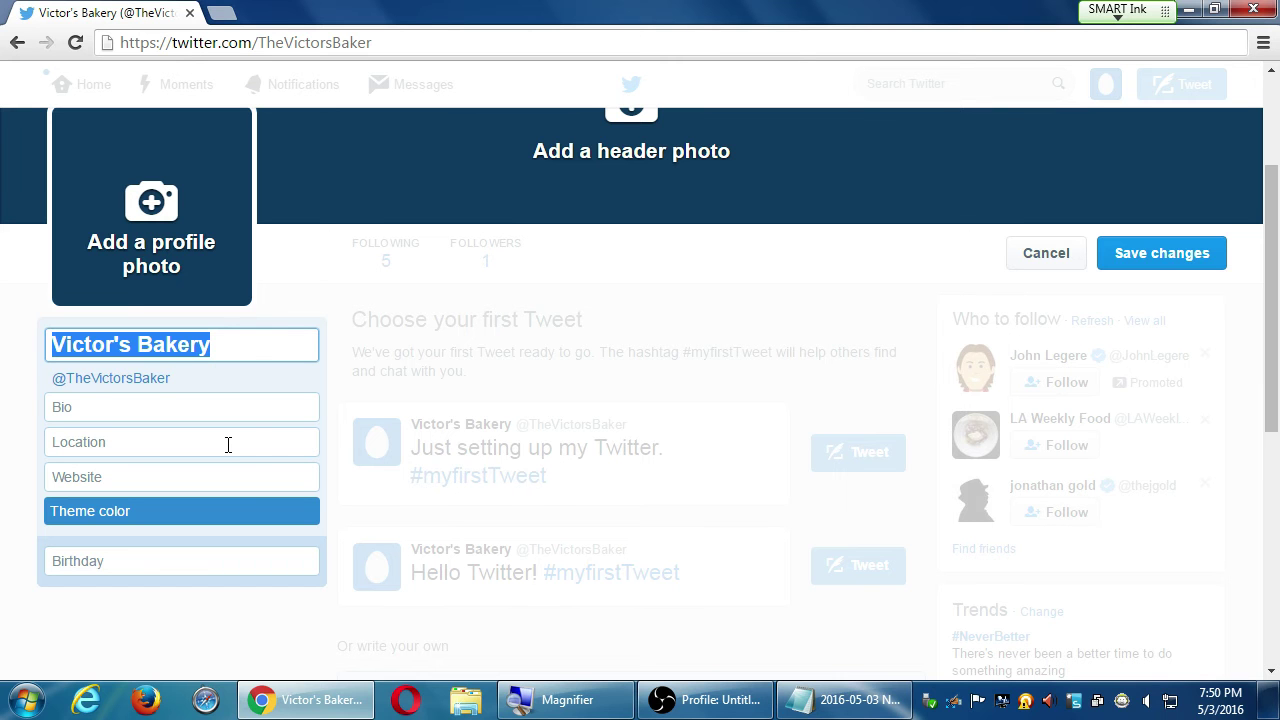
# - Try out the bakery profile's Bio field with random filler text, and clear the field
pyautogui.click(258, 408)
pyautogui.write('dsfsadffsd')
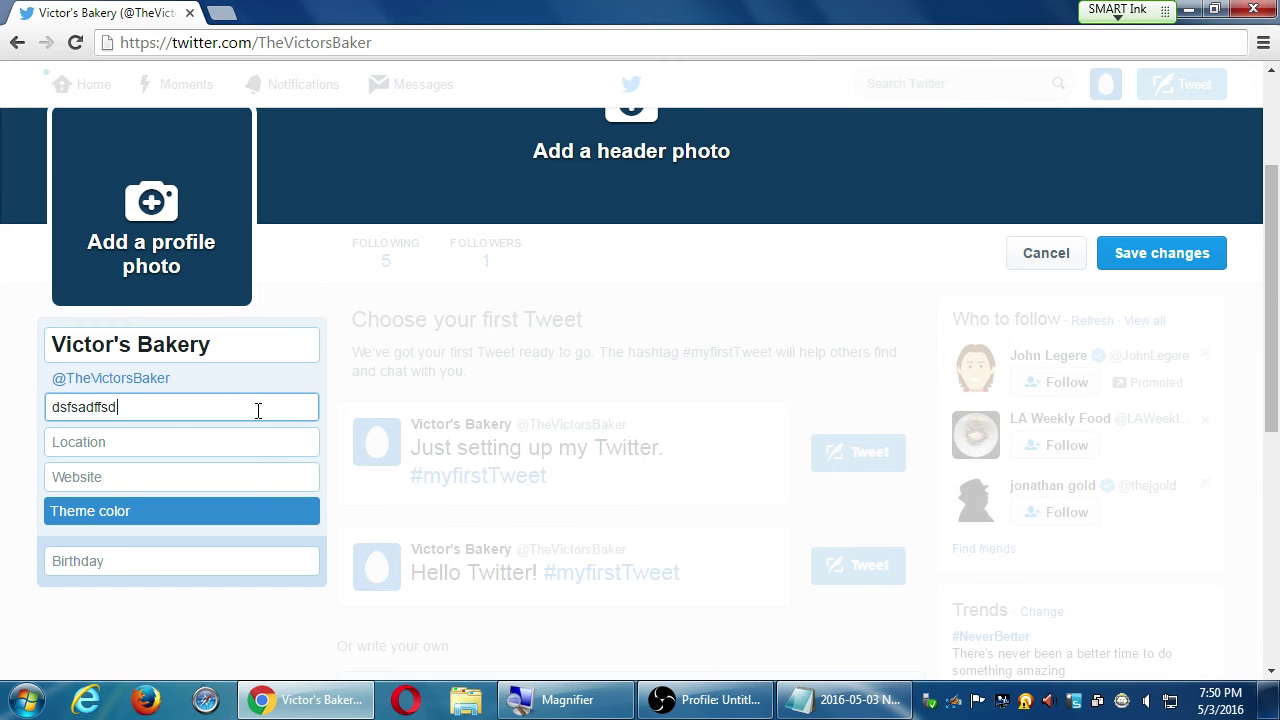
pyautogui.write('asfdsadffdsaasfd')
pyautogui.hotkey('ctrl', 'a')
pyautogui.press('BackSpace')
# - Open the Food & Wine profile from twitter.com in a new browser tab to examine its bio and link
pyautogui.hotkey('ctrl', 't')
pyautogui.write('tw')
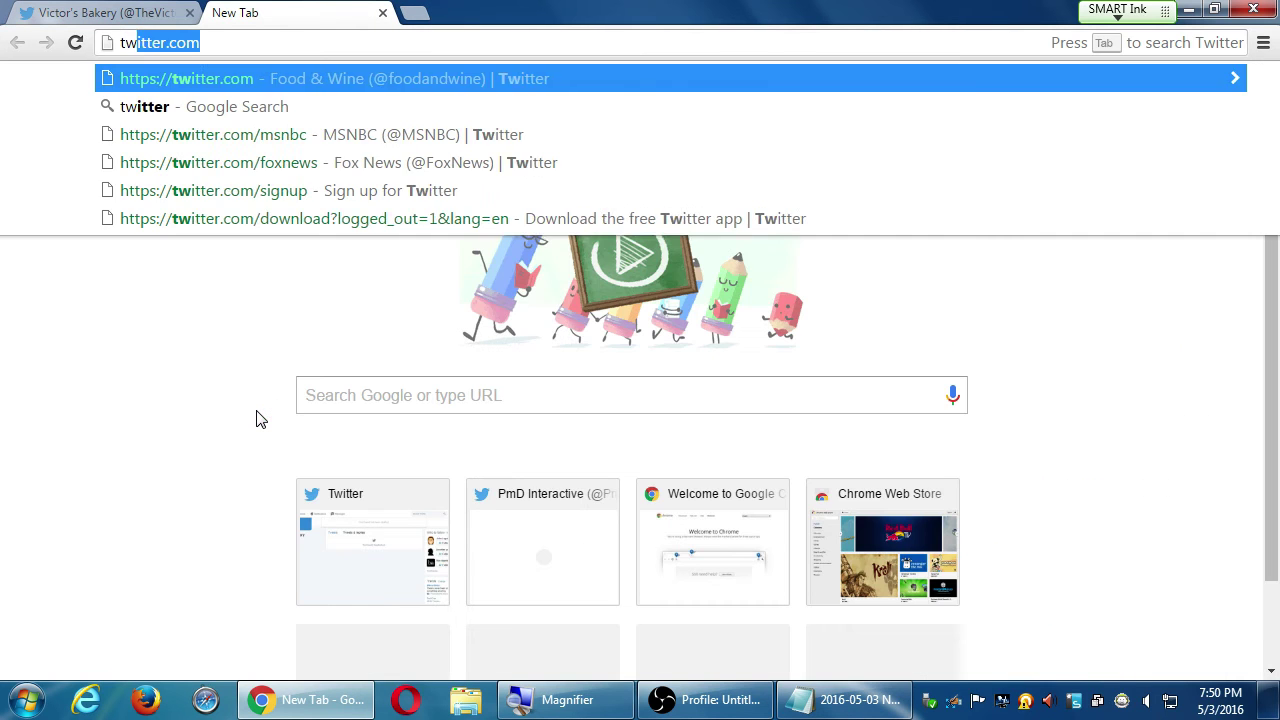
pyautogui.press('Return')
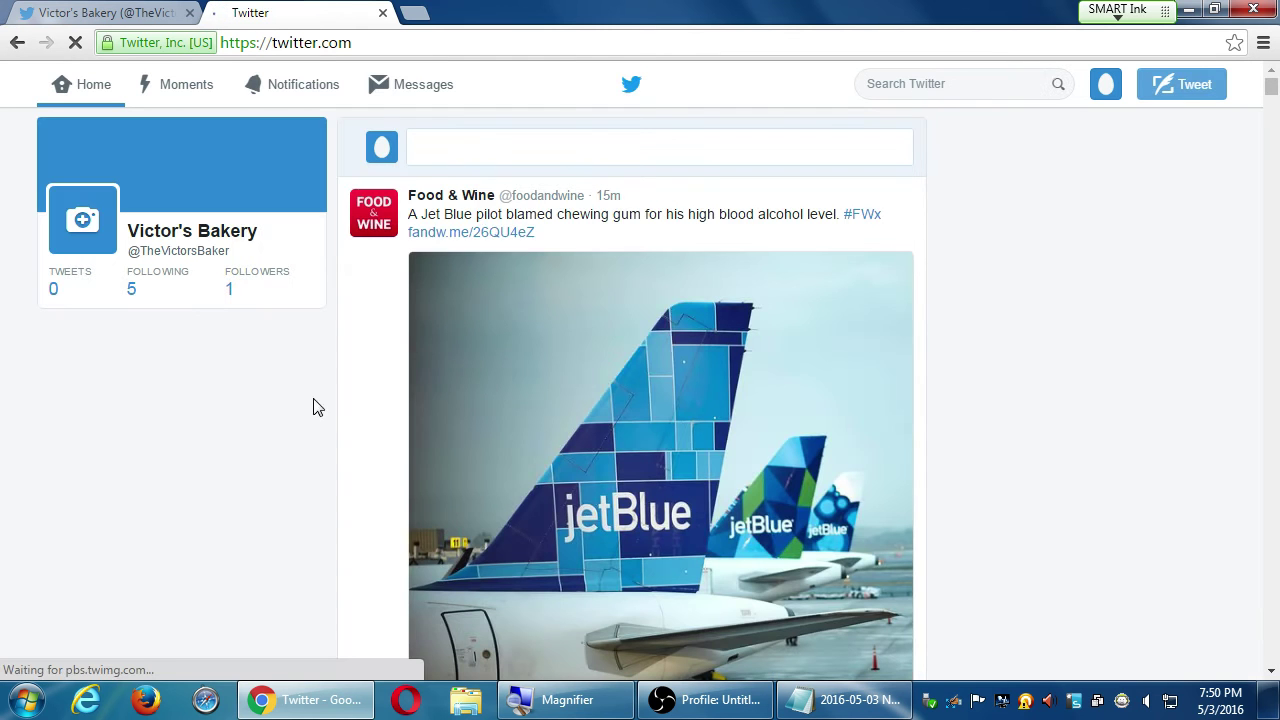
pyautogui.click(432, 195)
pyautogui.moveTo(371, 255)
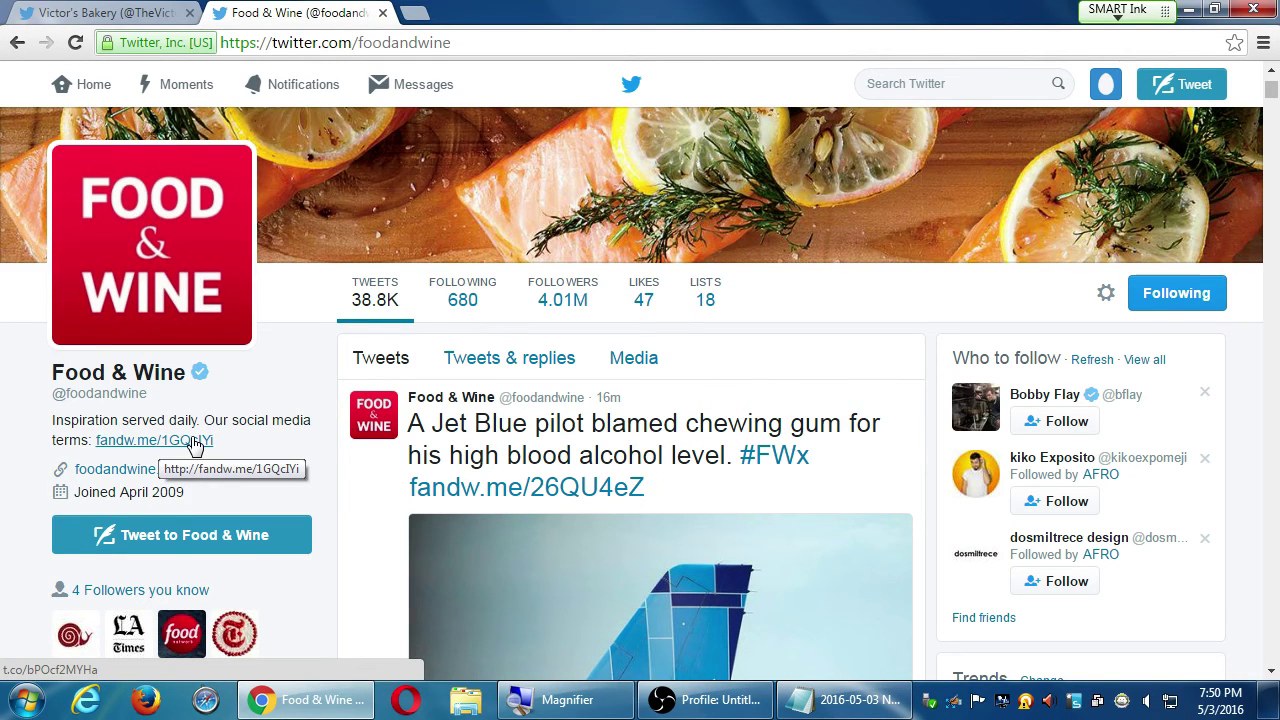
pyautogui.click(100, 12)
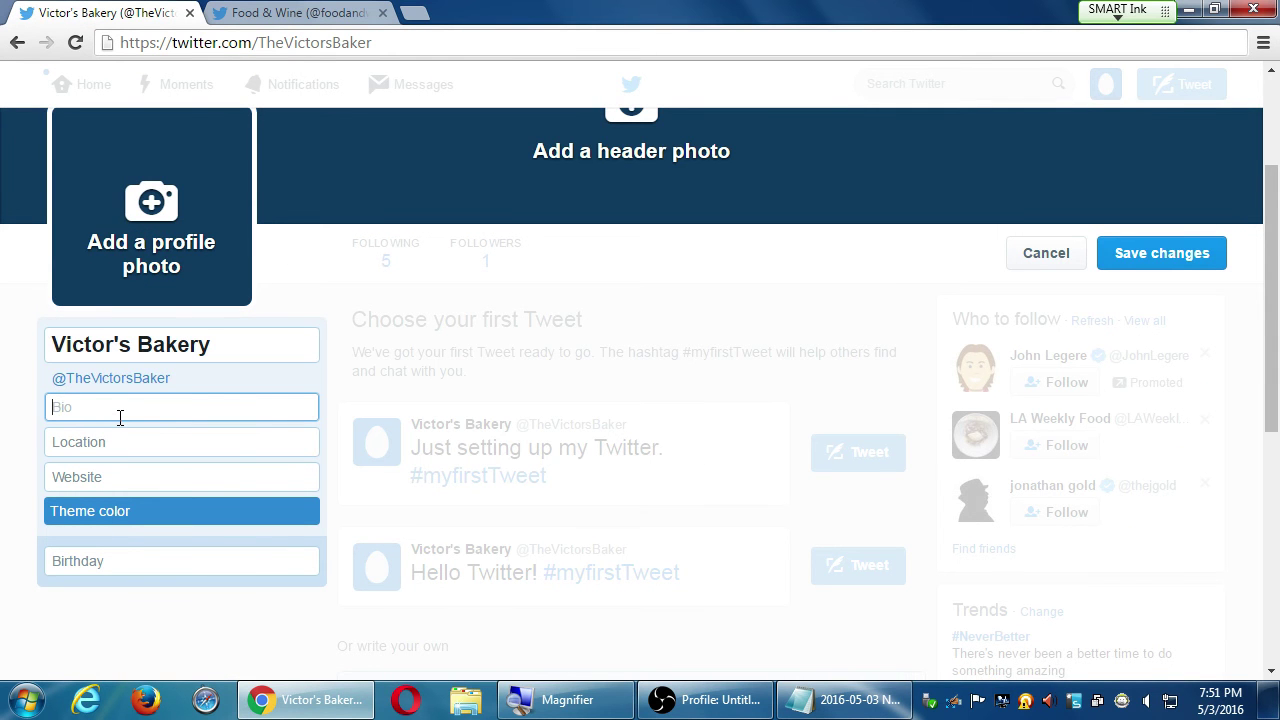
pyautogui.write('Visit our storefront on Main street: ')
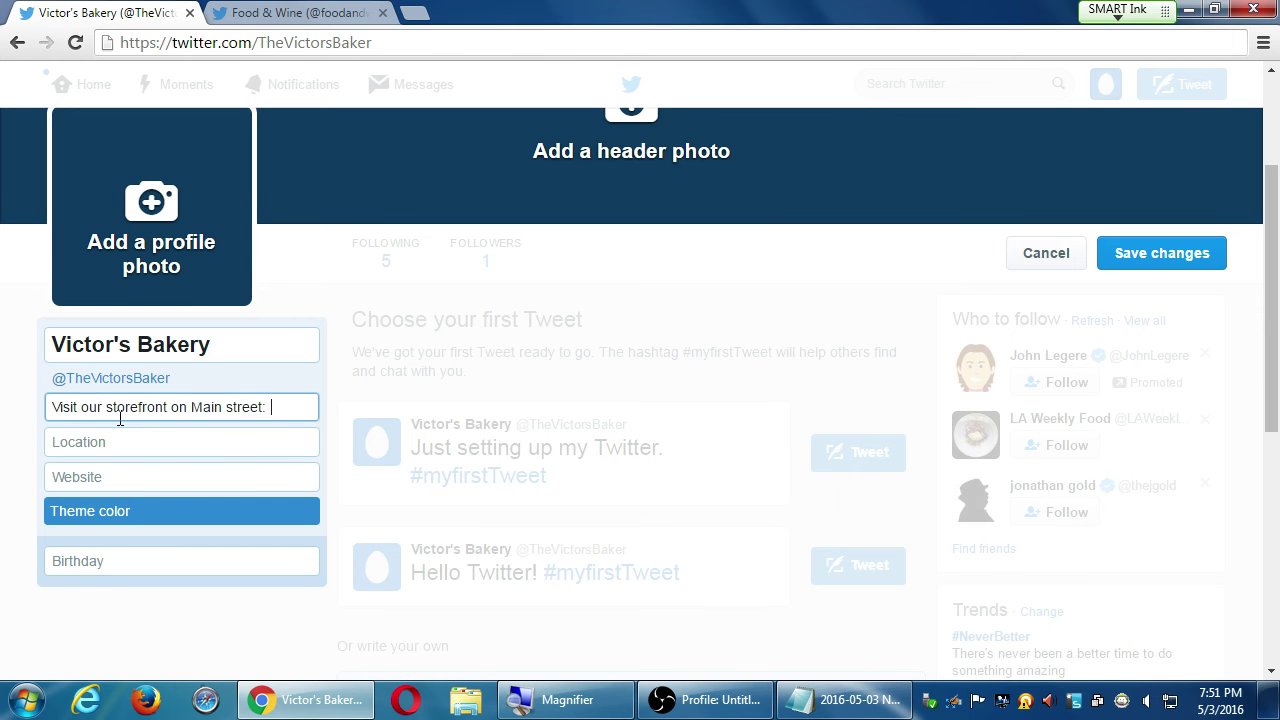
pyautogui.write('http://google.com/jalkfdklakldsfkjfdl')
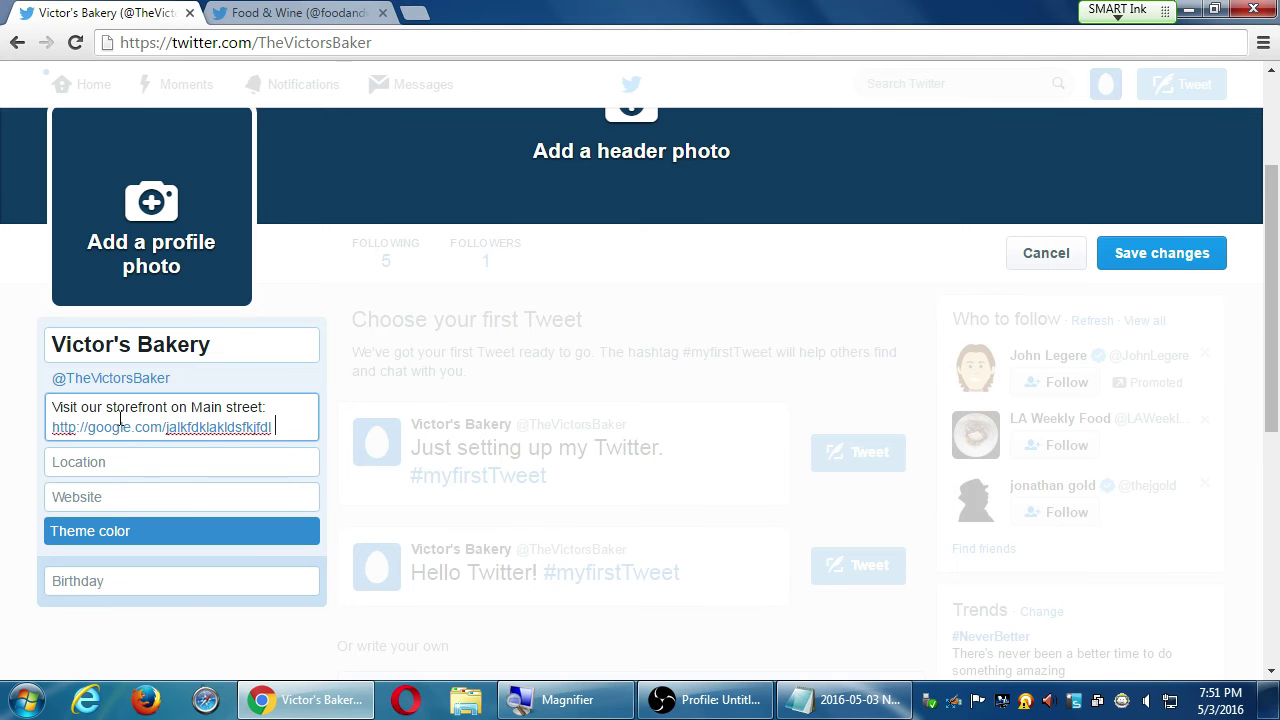
# - Look through the tweets on the Food & Wine profile, and return to the bakery's profile being edited
pyautogui.hotkey('ctrl', 'Tab')
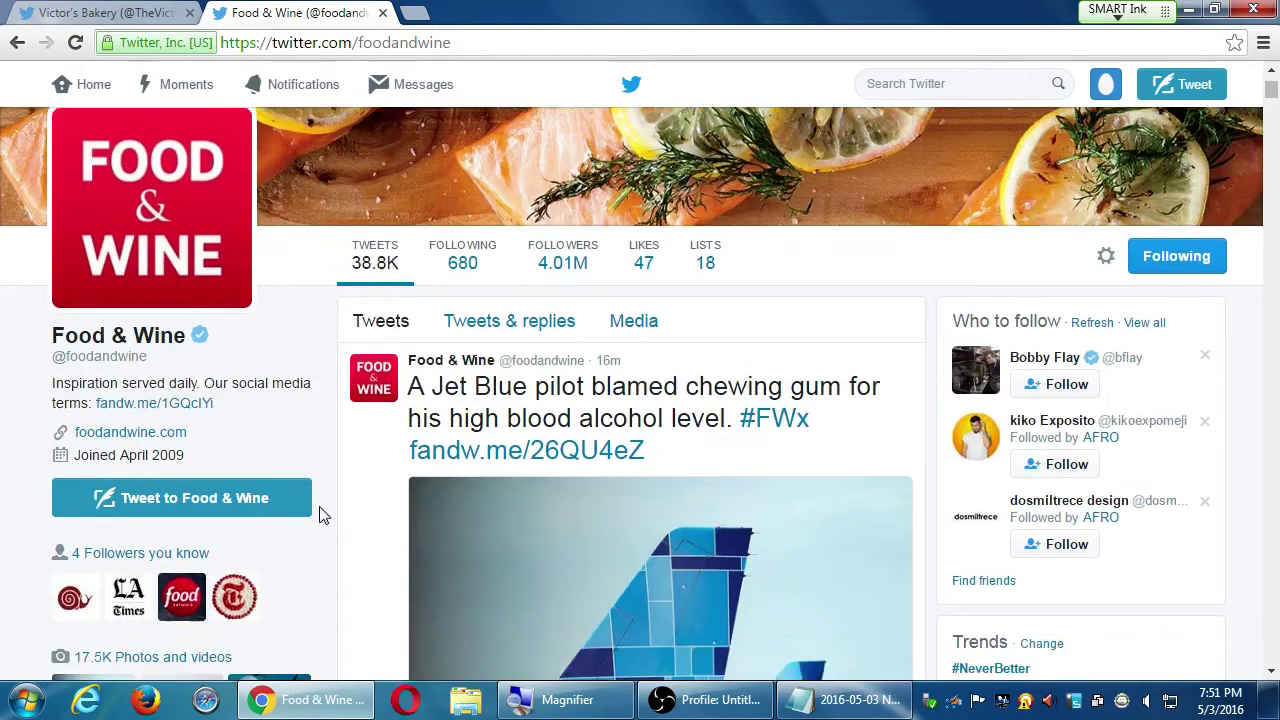
pyautogui.scroll(-12, 337, 529)
pyautogui.scroll(-15, 342, 532)
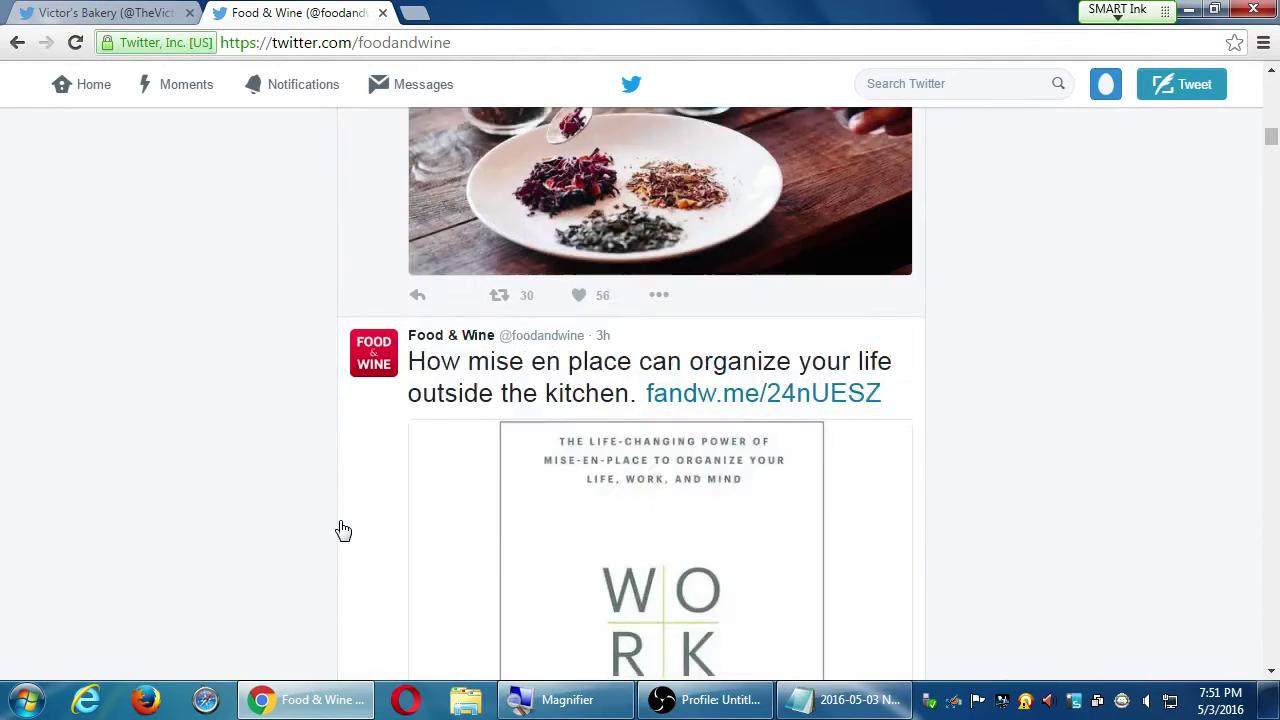
pyautogui.scroll(-15, 343, 530)
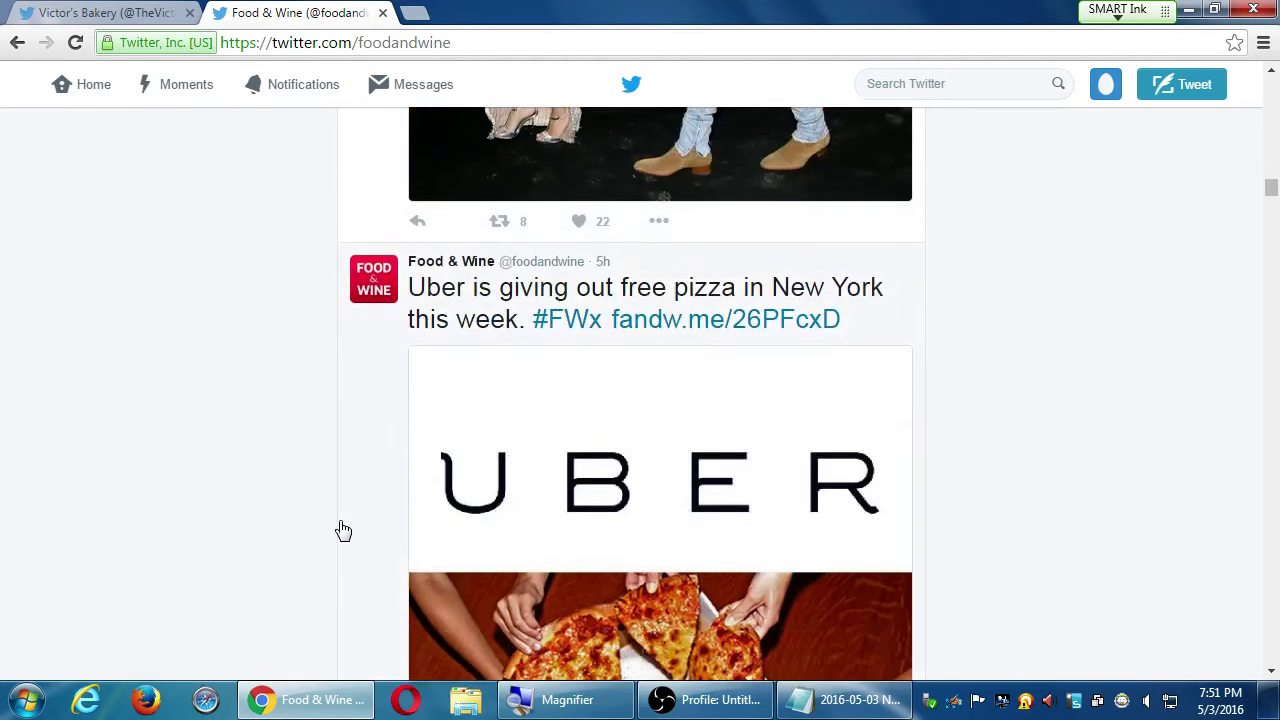
pyautogui.scroll(-5, 343, 530)
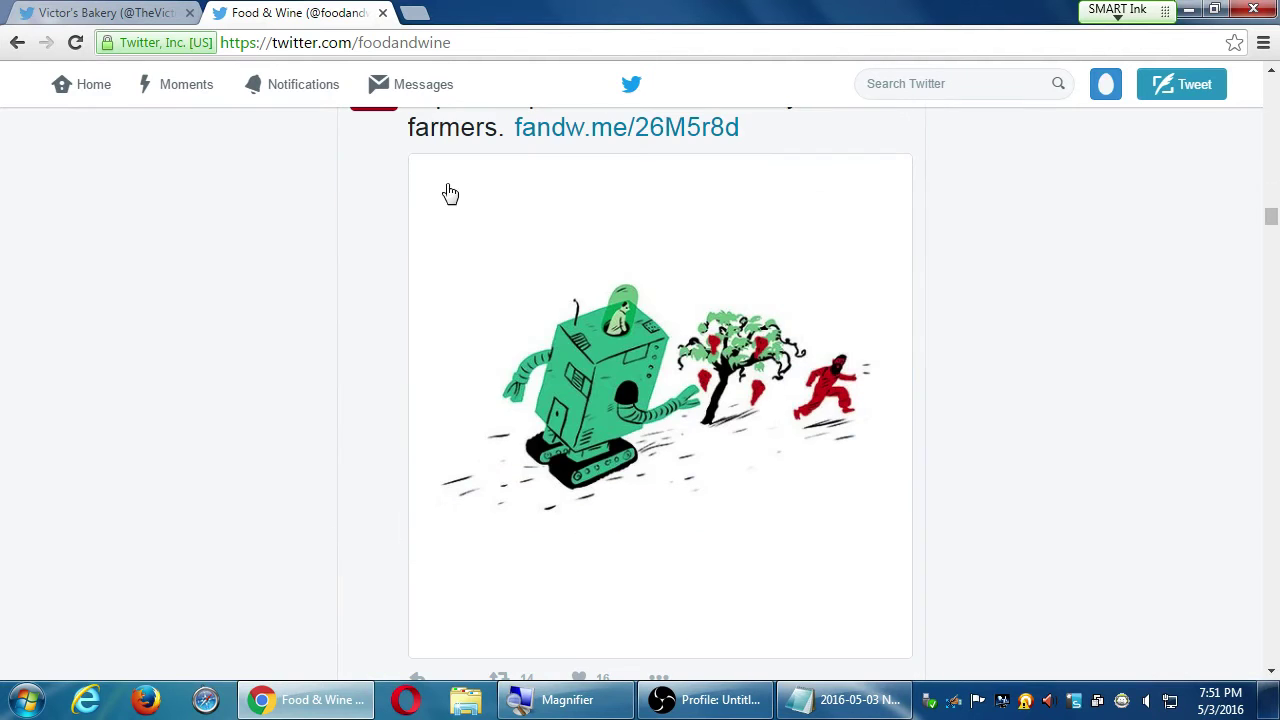
pyautogui.click(155, 12)
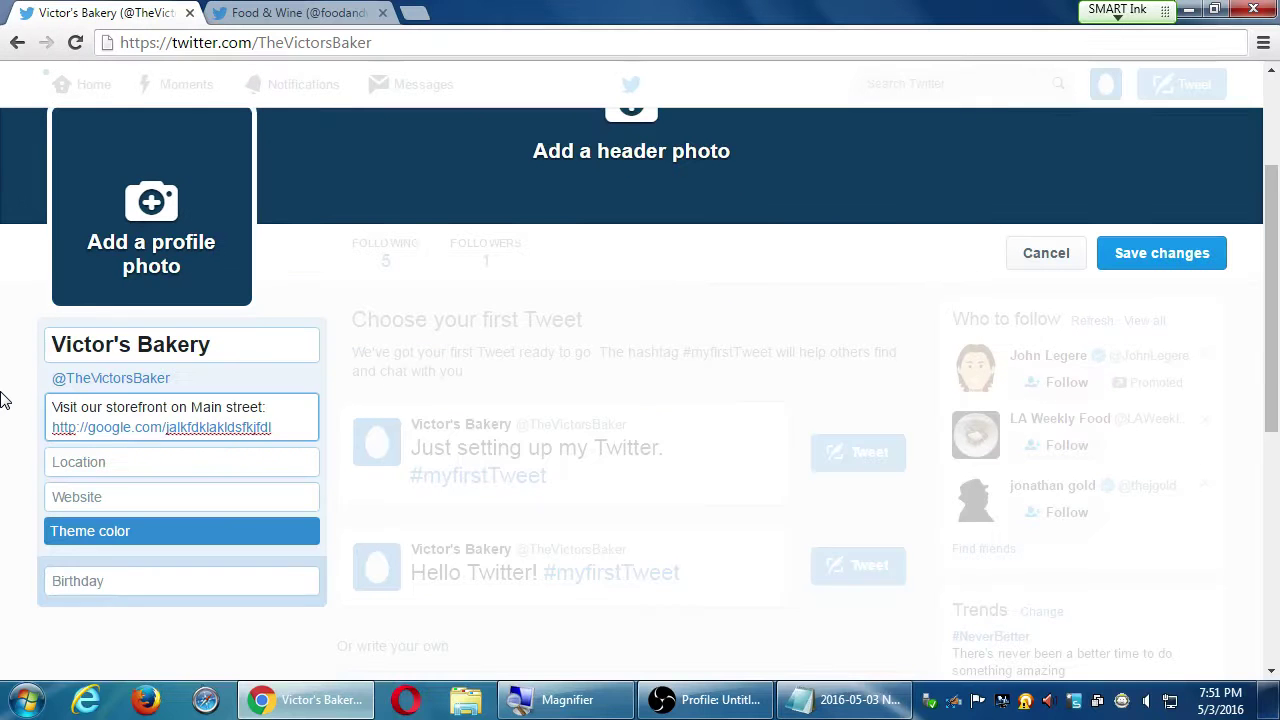
# - Switch to the notes file in Notepad and add the line "Why are you posting this? Why are you sharing this?" at the end
pyautogui.click(860, 706)
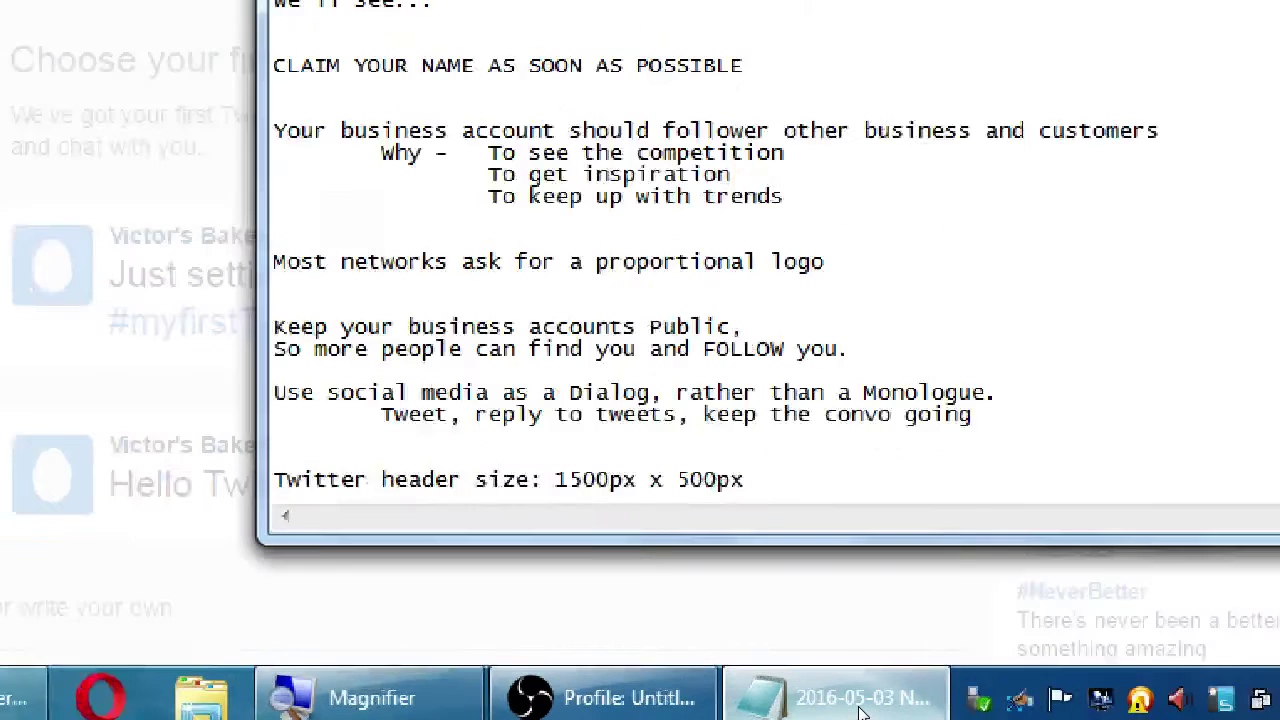
pyautogui.press('Return')
pyautogui.press('Return')
pyautogui.press('Return')
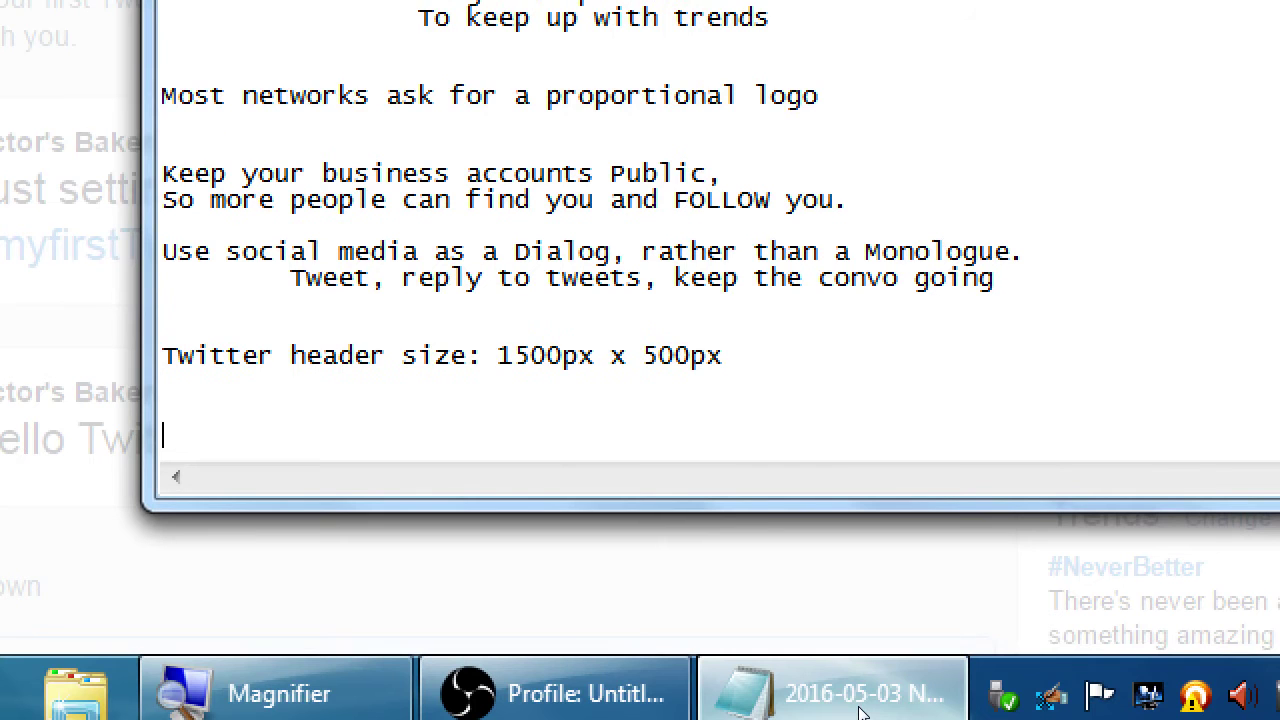
pyautogui.write('why are you posting')
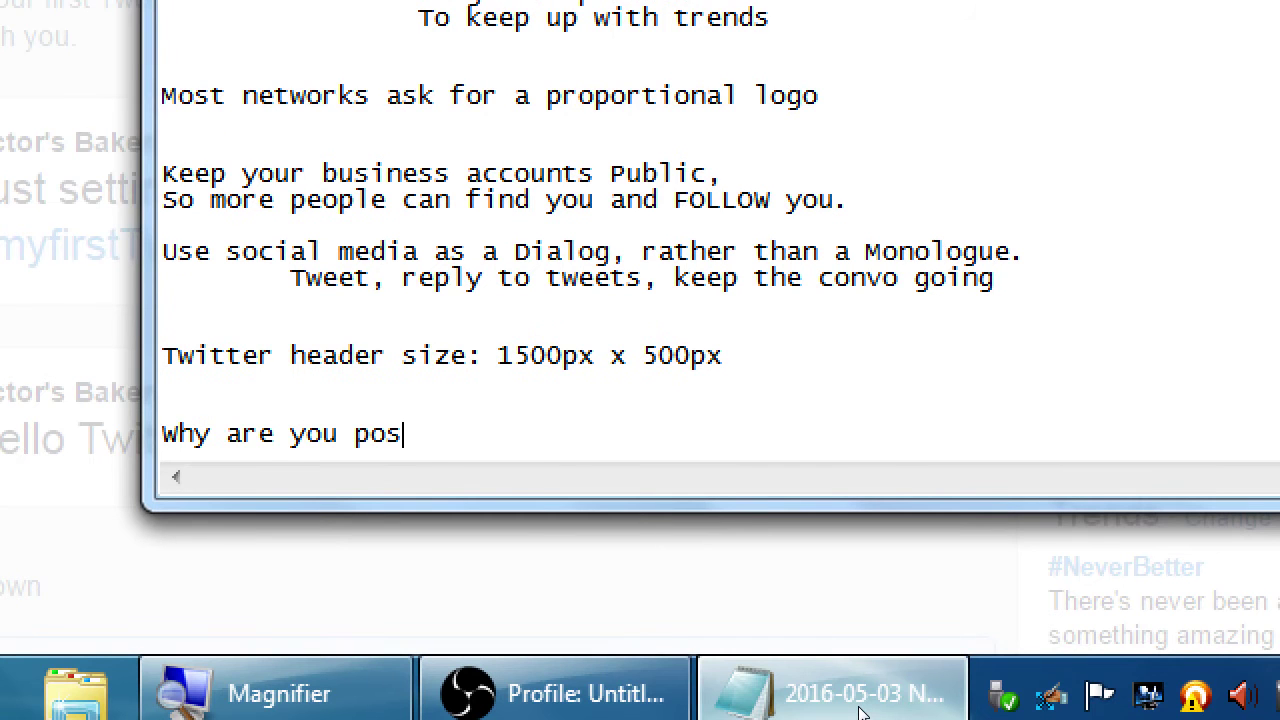
pyautogui.write(' this? Why a')
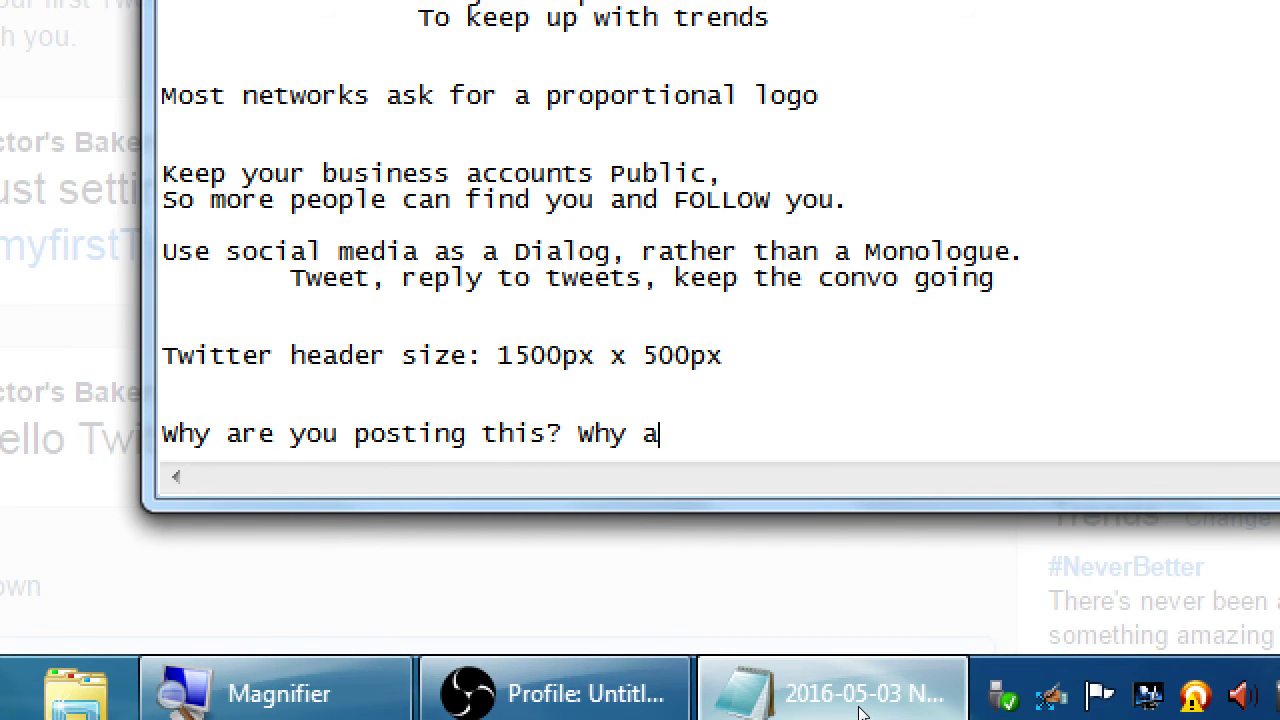
pyautogui.write('re you sharing this?')
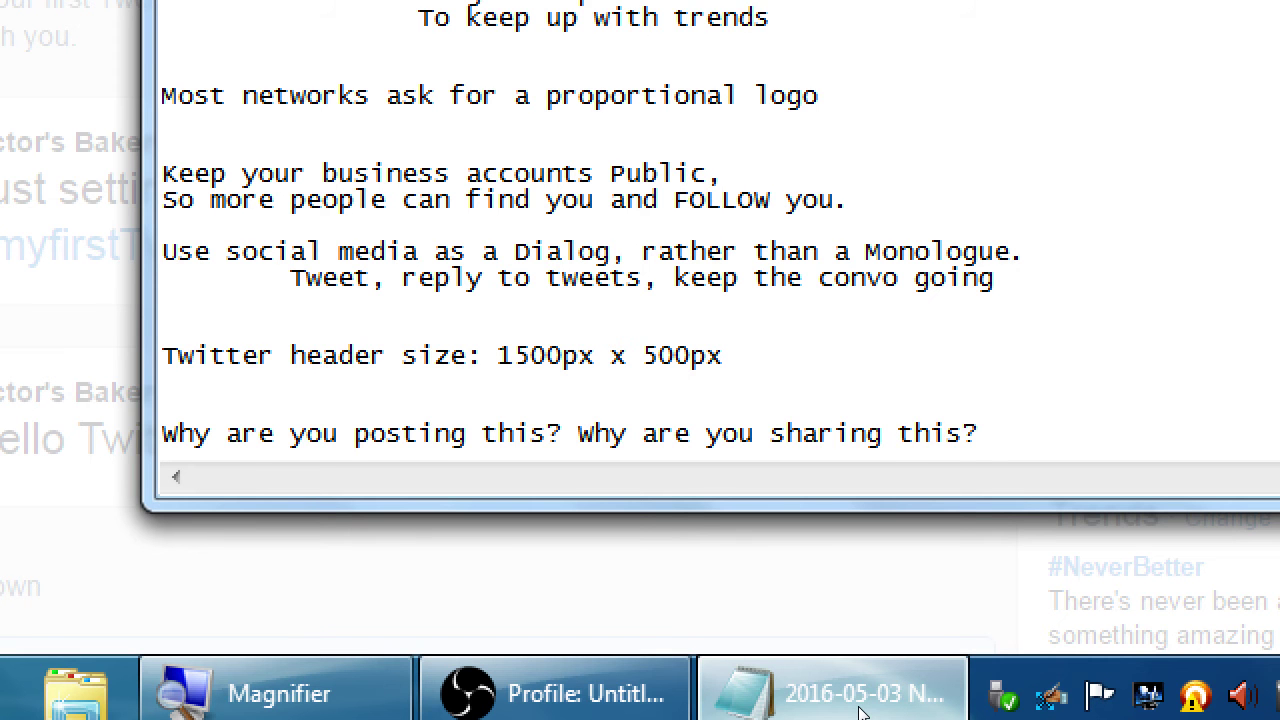
# - Add the line "Why are you on social media?" to the notes, directly above the line of questions about posting and sharing
pyautogui.press('Return')
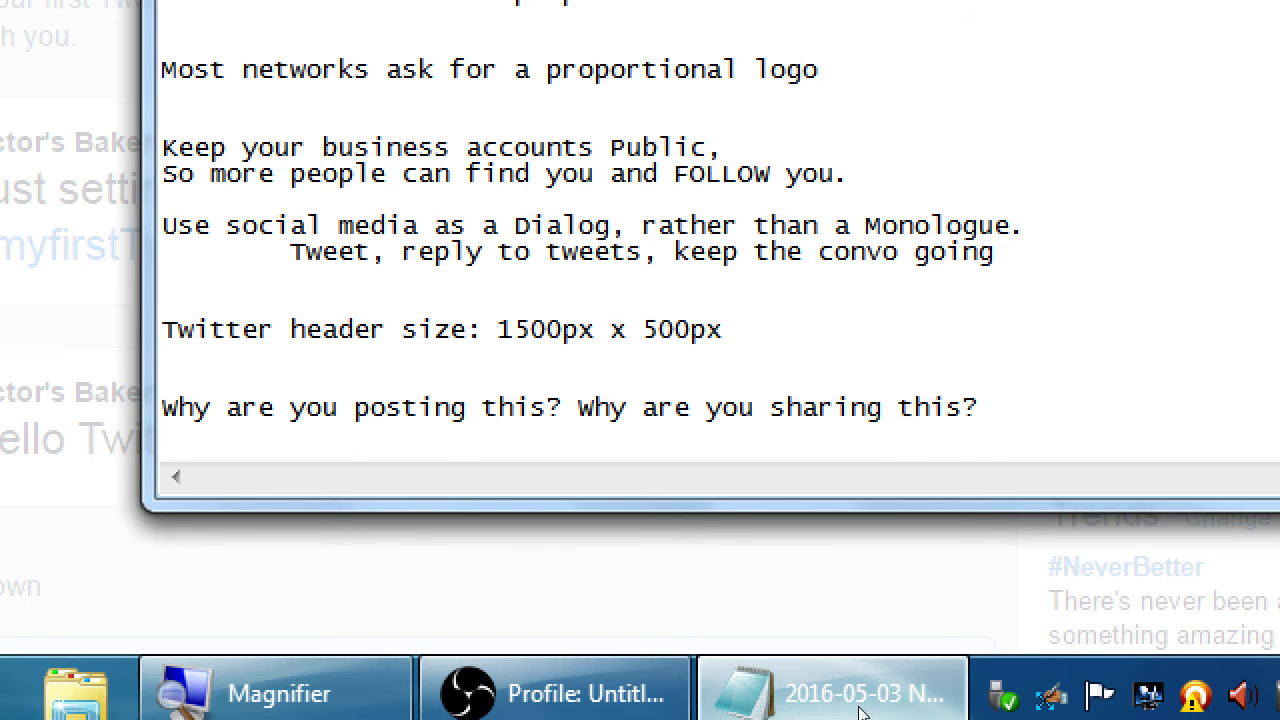
pyautogui.write('Why are you ')
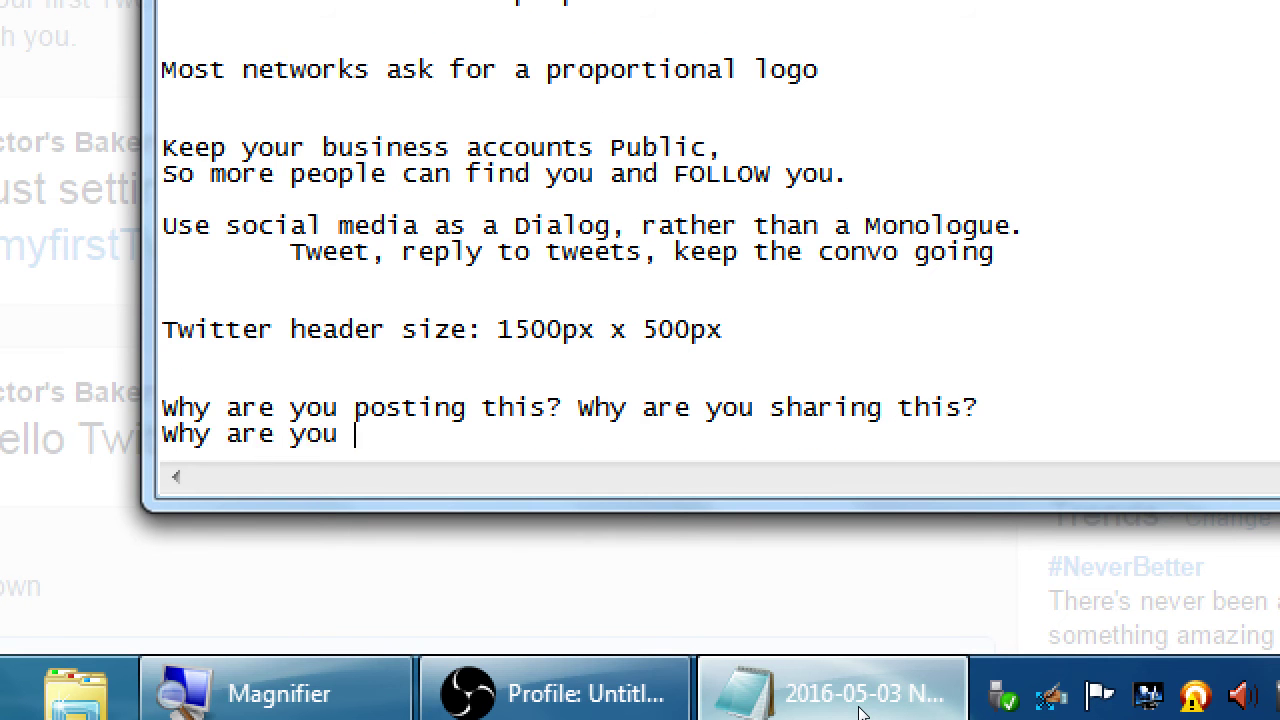
pyautogui.write('on socia')
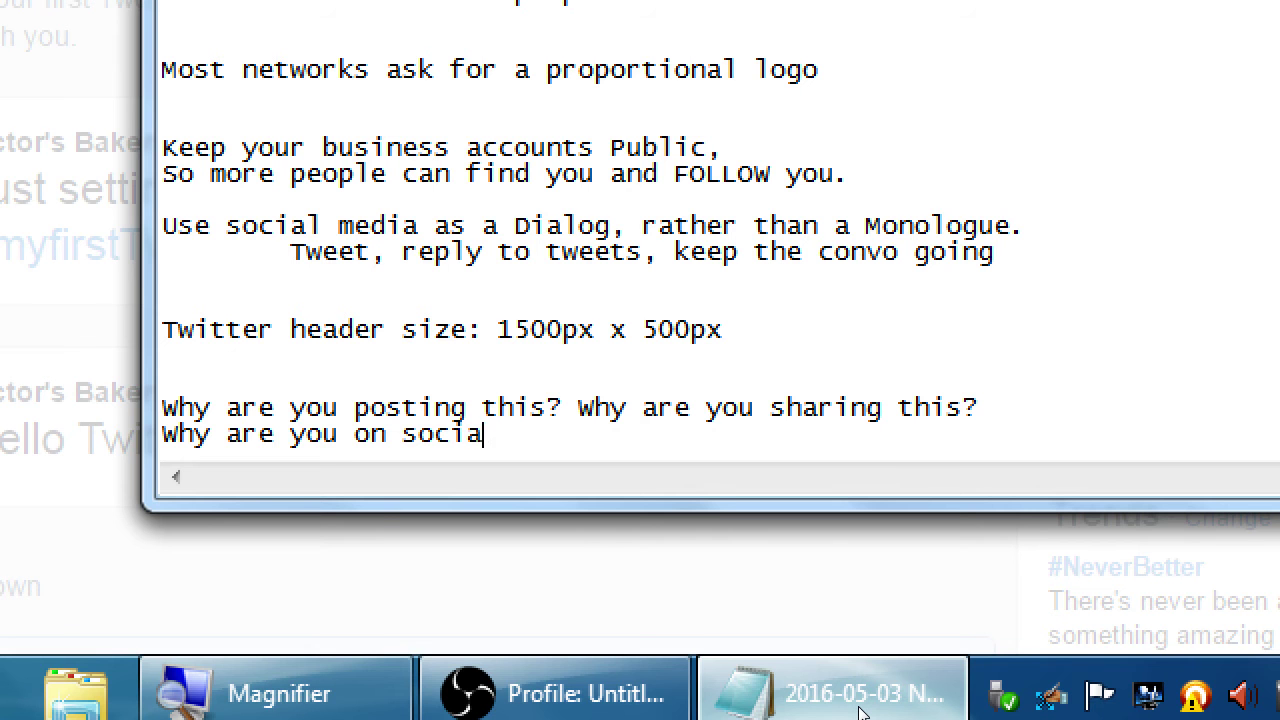
pyautogui.write('l media?')
pyautogui.hotkey('shift', 'Home')
pyautogui.hotkey('ctrl', 'c')
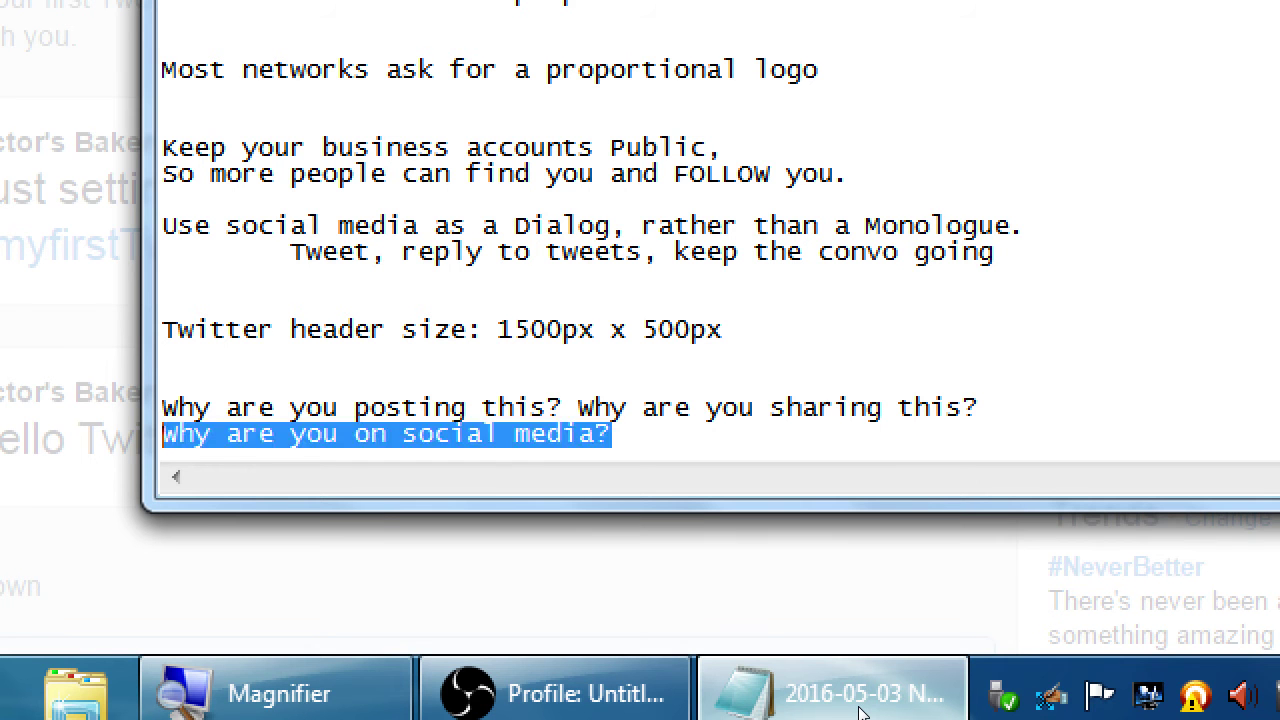
pyautogui.press('BackSpace')
pyautogui.press('Up')
pyautogui.press('Up')
pyautogui.hotkey('ctrl', 'v')
pyautogui.press('Down')
pyautogui.press('Down')
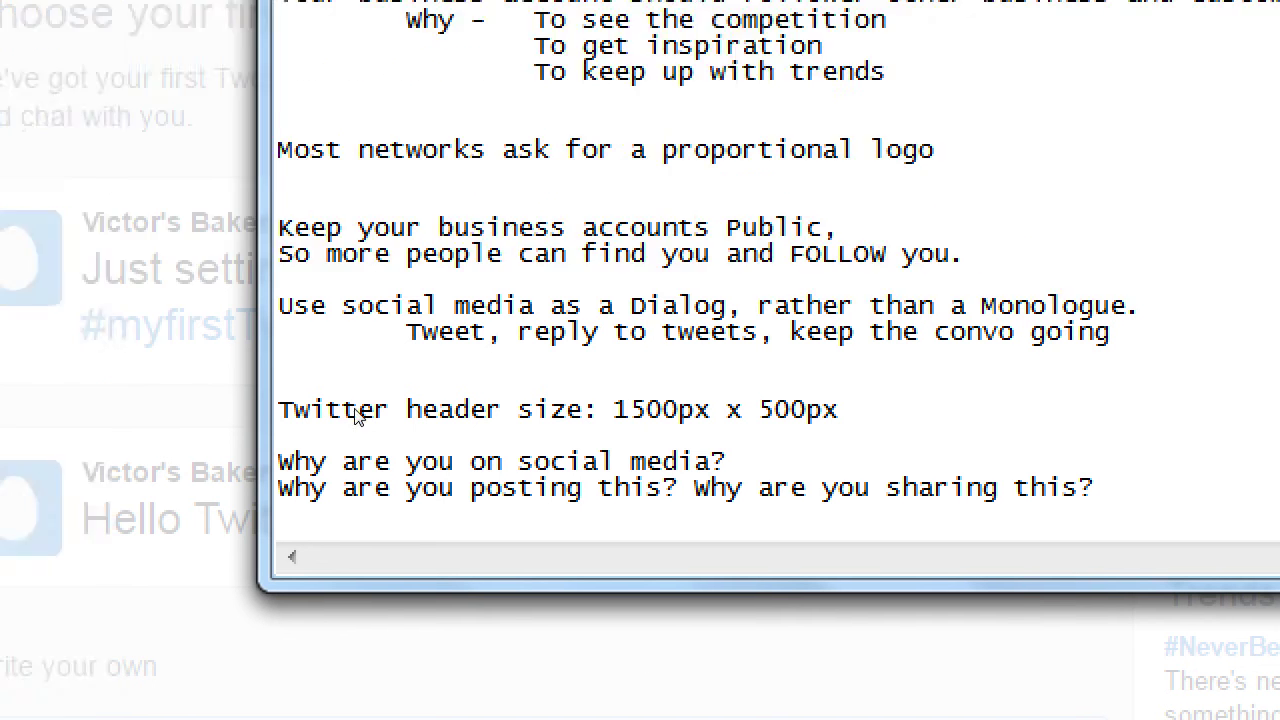
# - Switch back to Chrome and insert "San Diego bakery, since 1989. Follow us for exclusive coupons." above the storefront line in the bakery profile's bio
pyautogui.hotkey('alt', 'Tab')
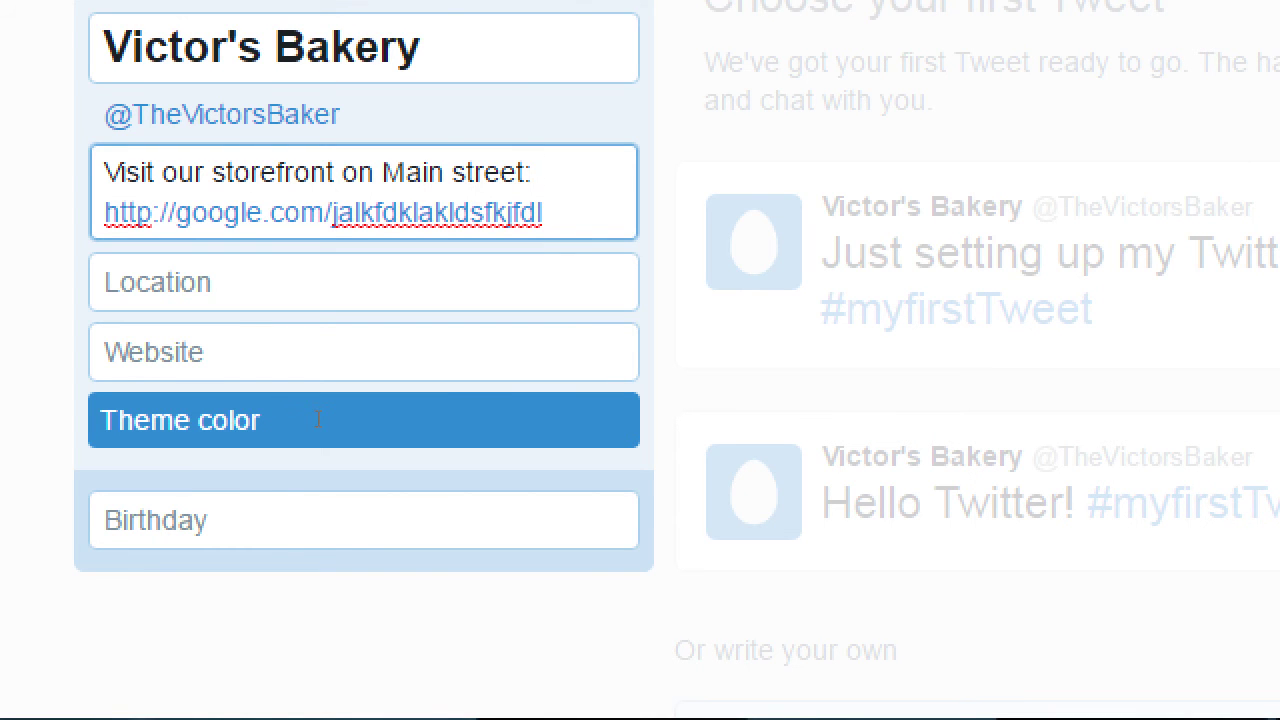
pyautogui.press('Home')
pyautogui.press('Return')
pyautogui.press('Up')
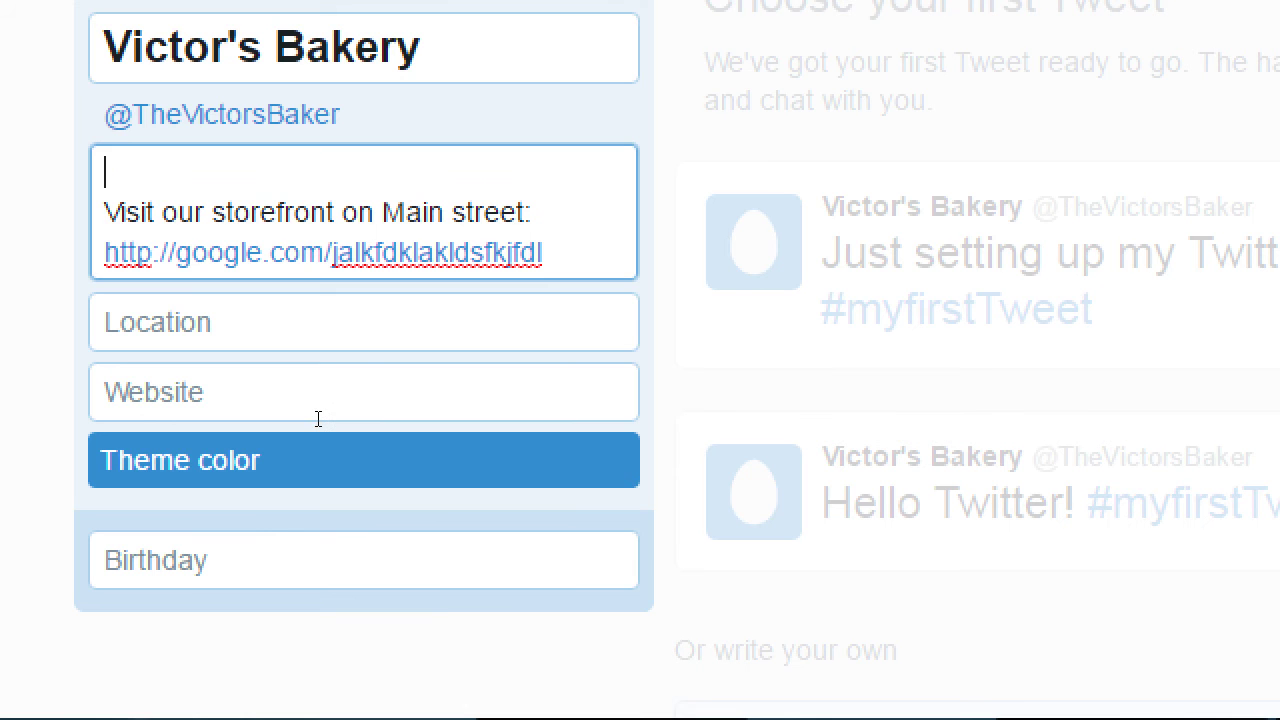
pyautogui.write('San Diego ')
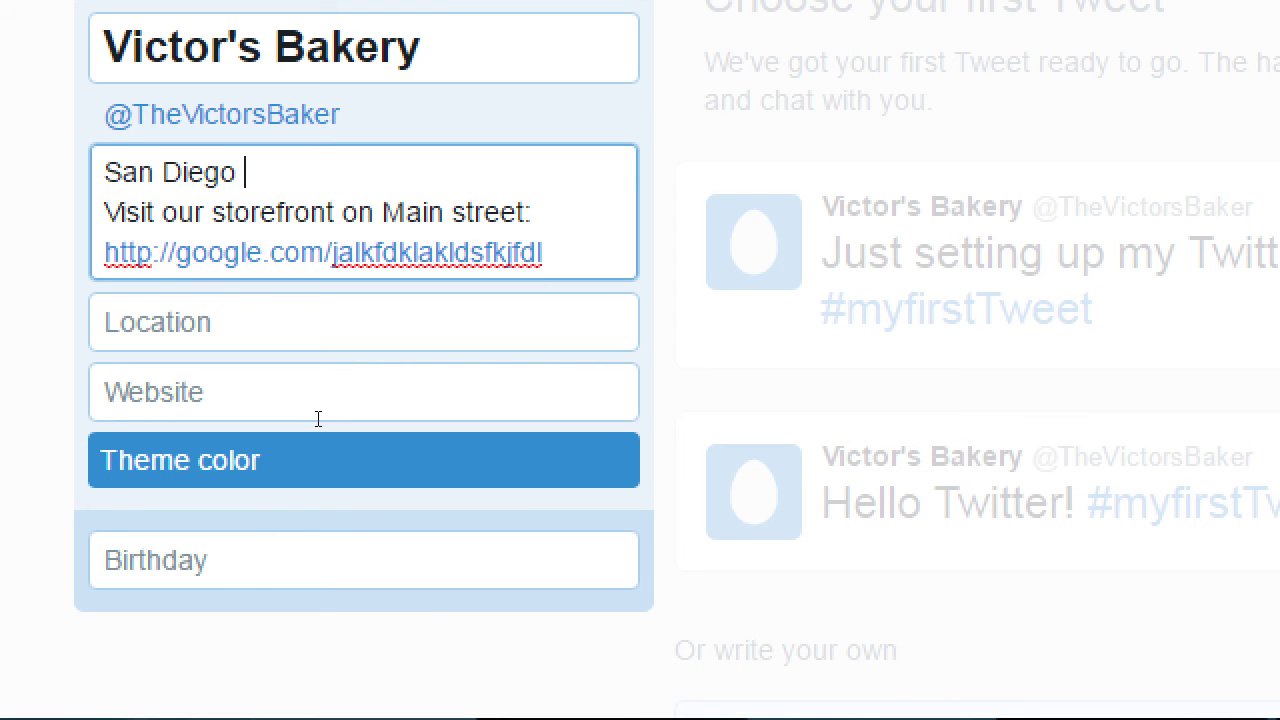
pyautogui.write('Bakery')
pyautogui.press('BackSpace')
pyautogui.press('BackSpace')
pyautogui.press('BackSpace')
pyautogui.press('BackSpace')
pyautogui.press('BackSpace')
pyautogui.press('BackSpace')
pyautogui.write('bakery, since ')
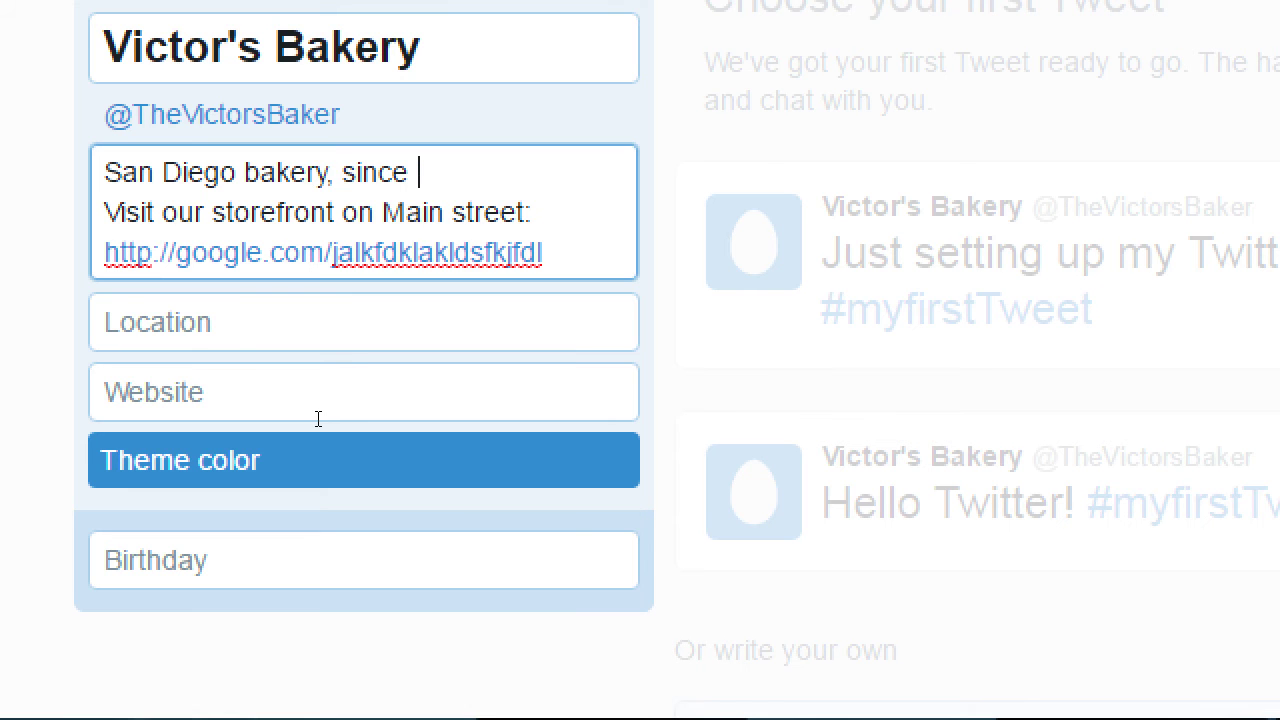
pyautogui.write('1989. Fo')
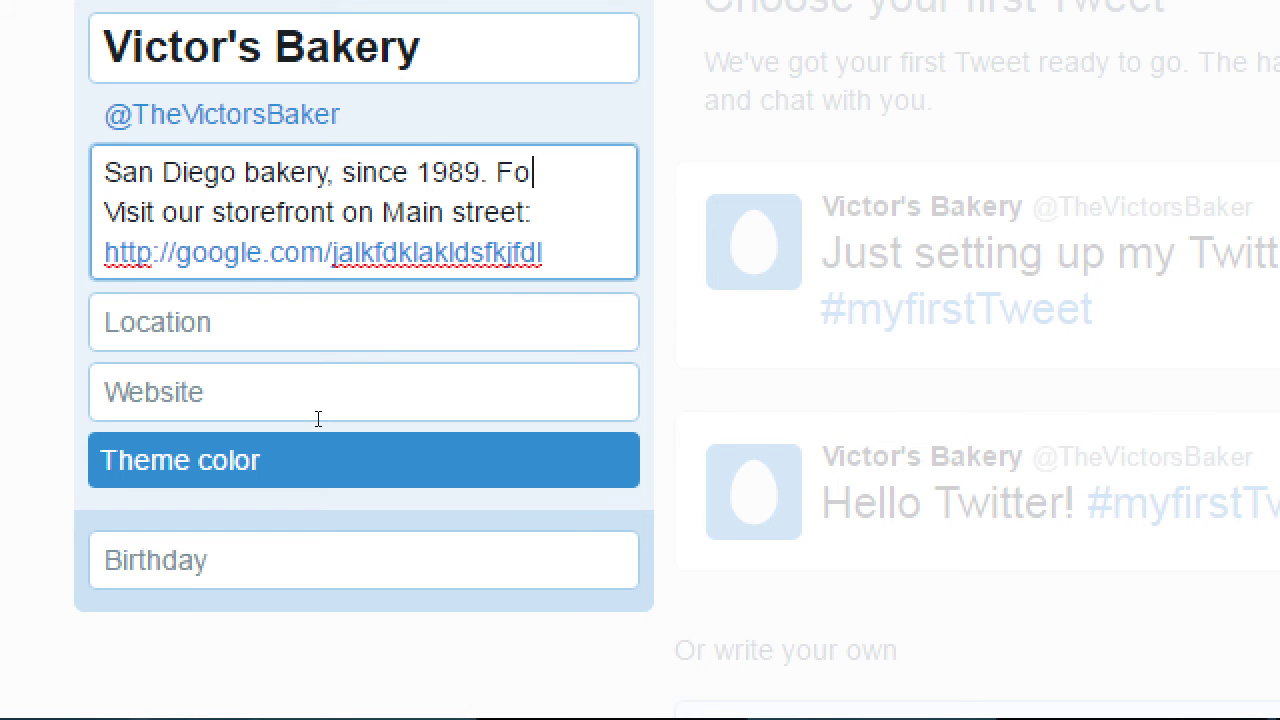
pyautogui.write('llow us for')
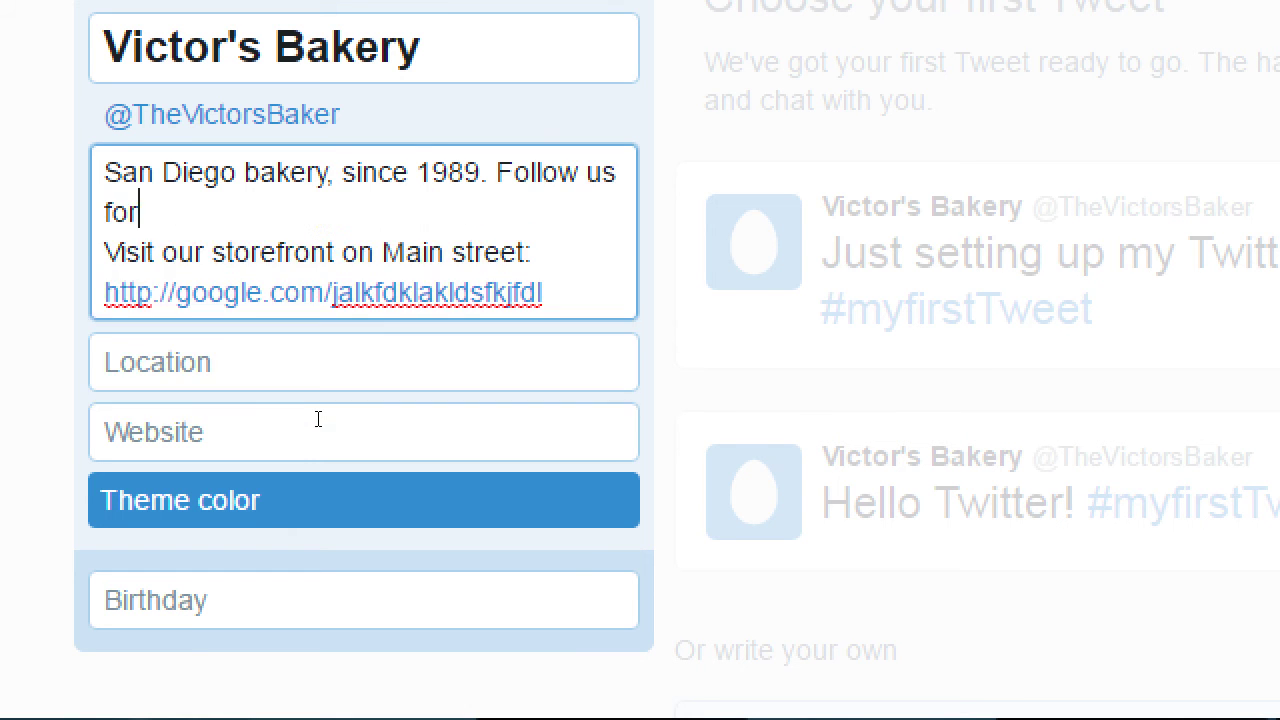
pyautogui.write(' exclusi')
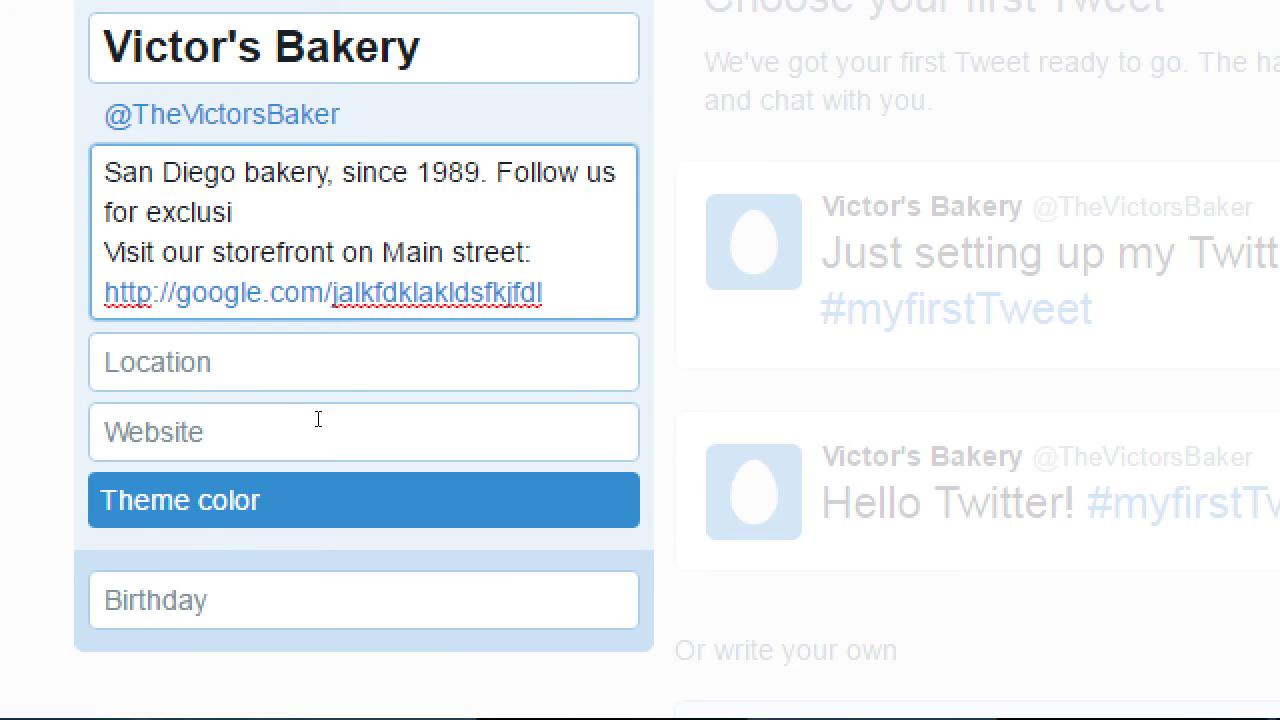
pyautogui.write('ve coupons.')
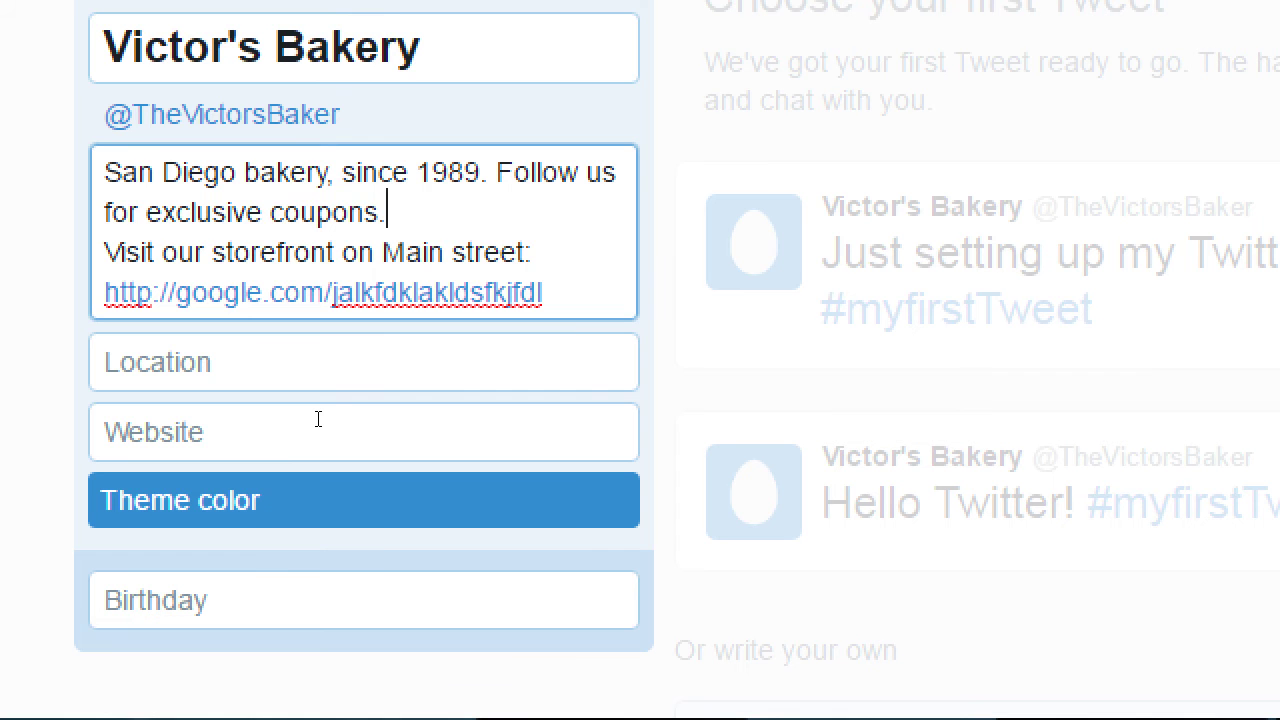
pyautogui.hotkey('ctrl', 's')
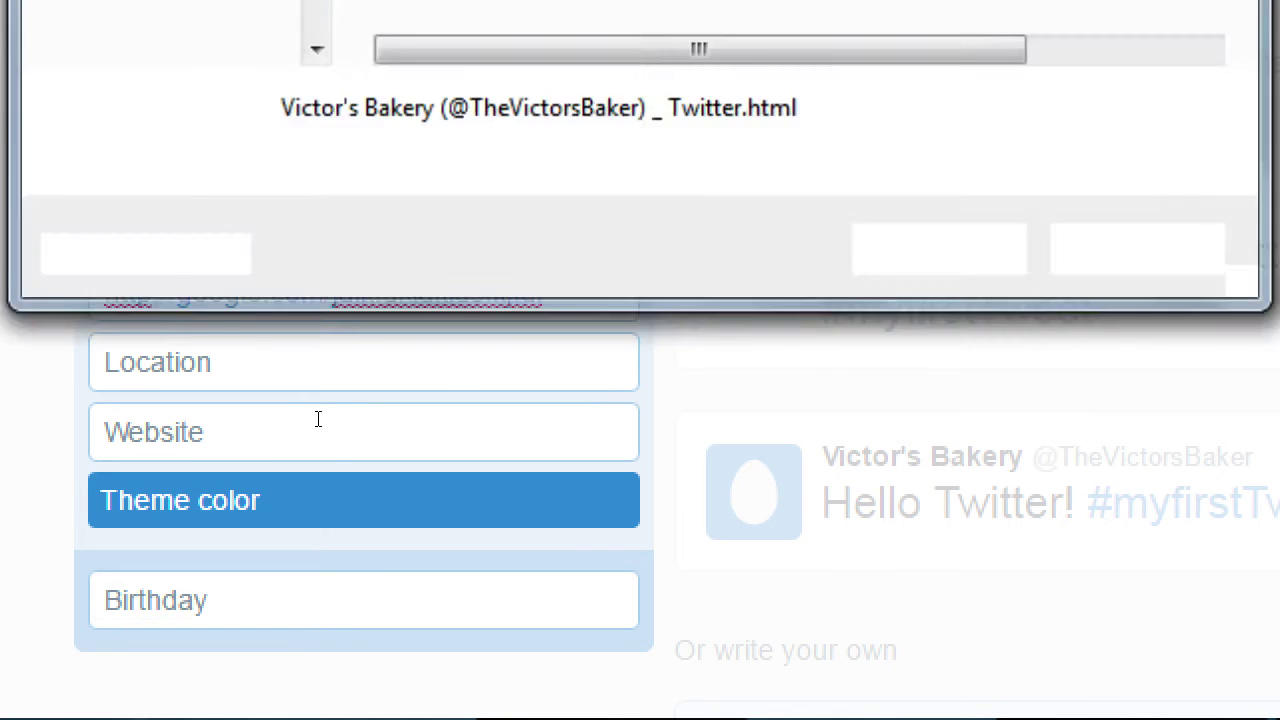
pyautogui.press('Escape')
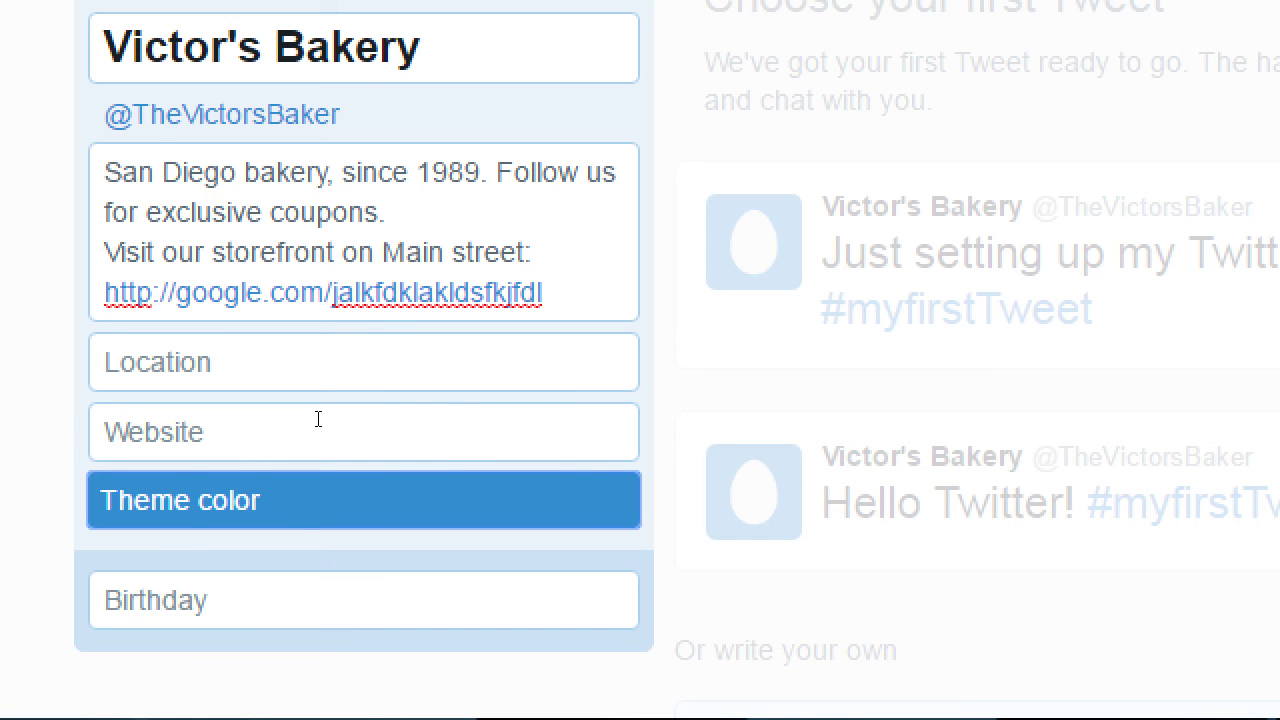
# - Try out the Location field with "USA" and "Over there", and choose the suggestion "Over, England"
pyautogui.scroll(1, 318, 419)
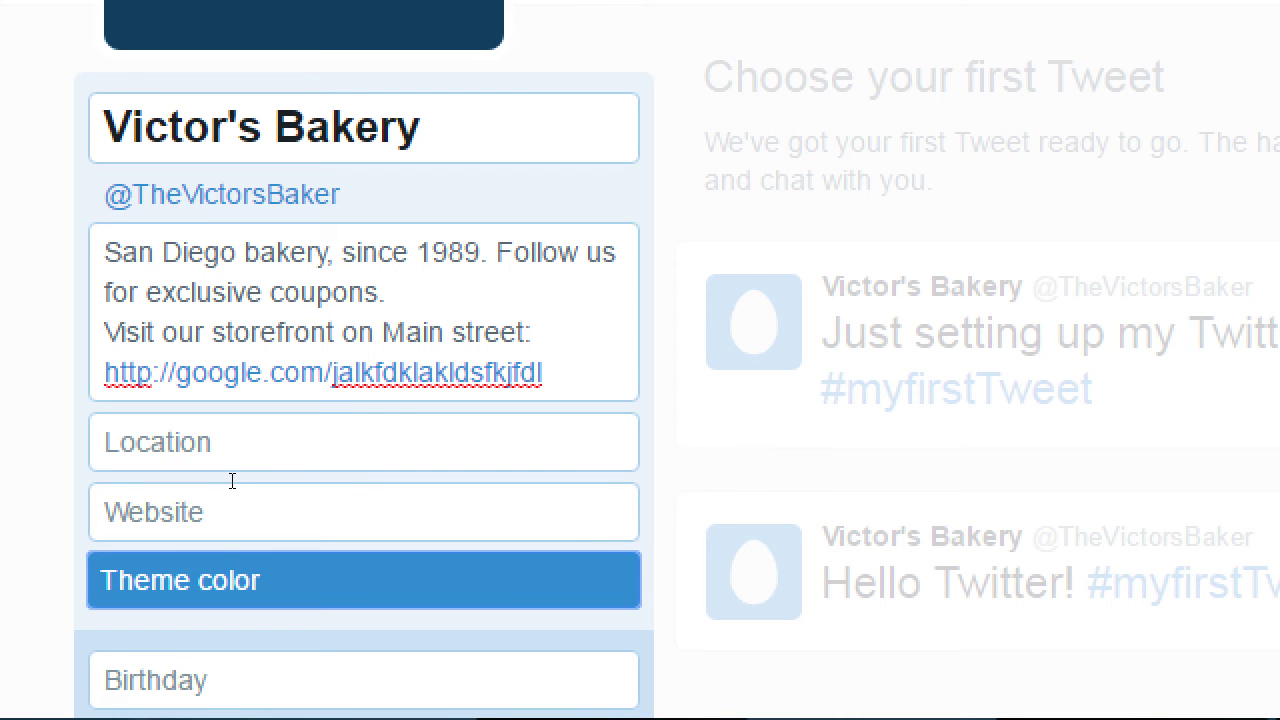
pyautogui.press('Tab')
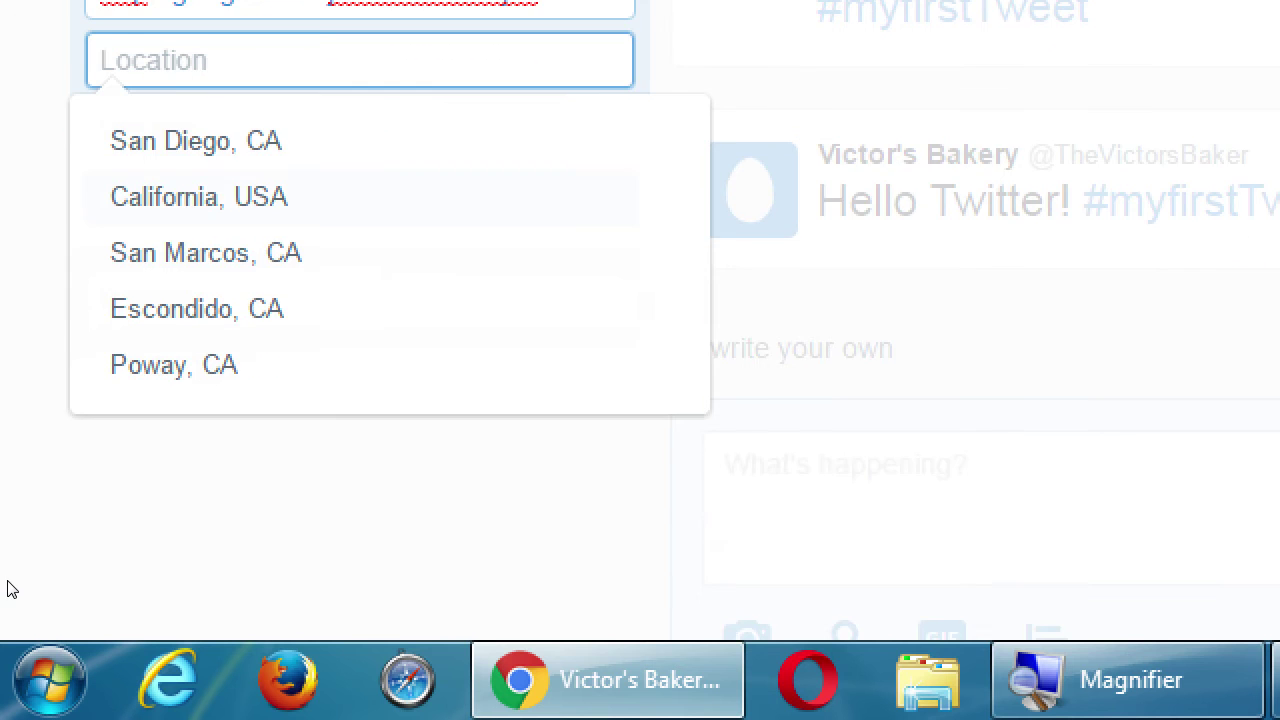
pyautogui.press('Down')
pyautogui.press('Down')
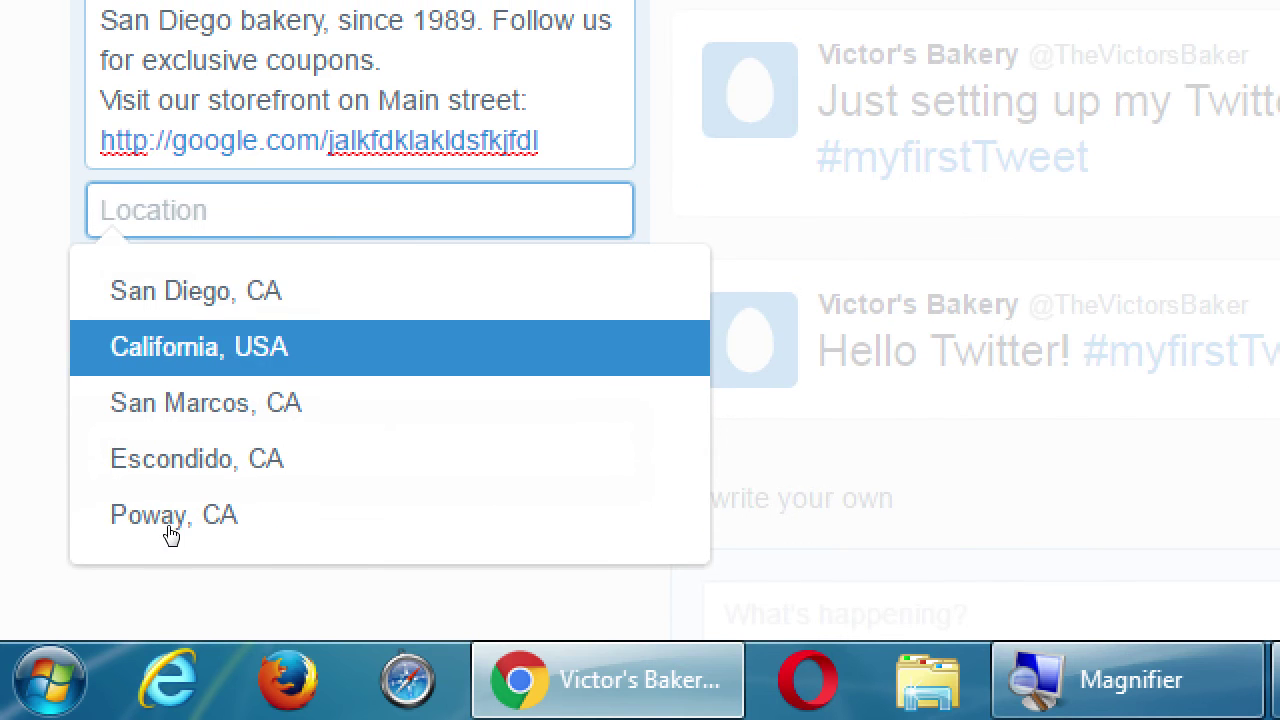
pyautogui.press('Up')
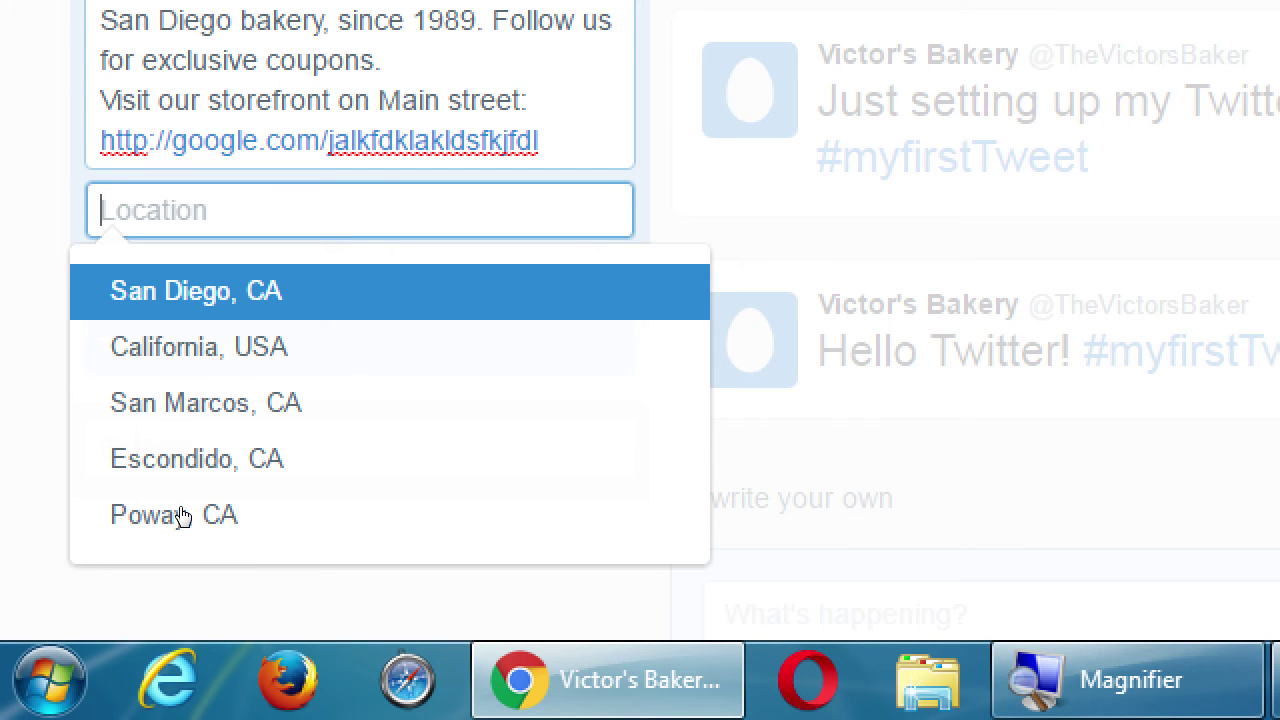
pyautogui.write('USA')
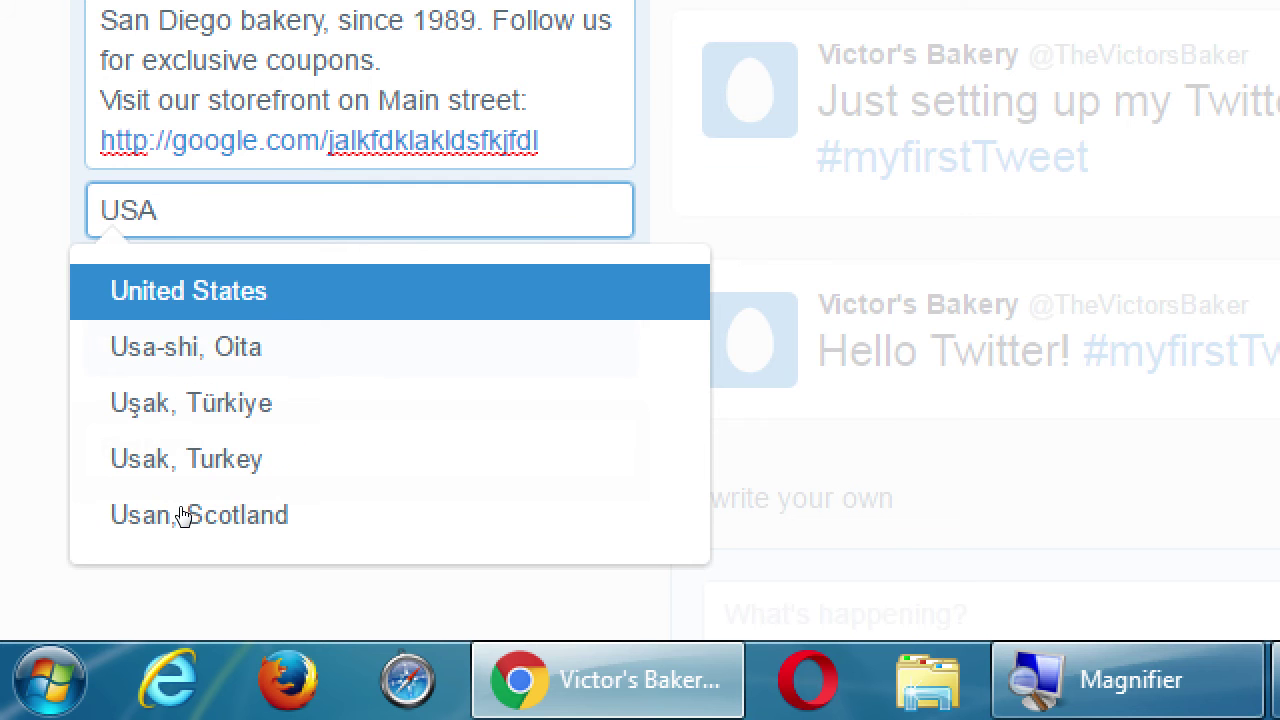
pyautogui.press('BackSpace')
pyautogui.press('BackSpace')
pyautogui.press('BackSpace')
pyautogui.write('Over there')
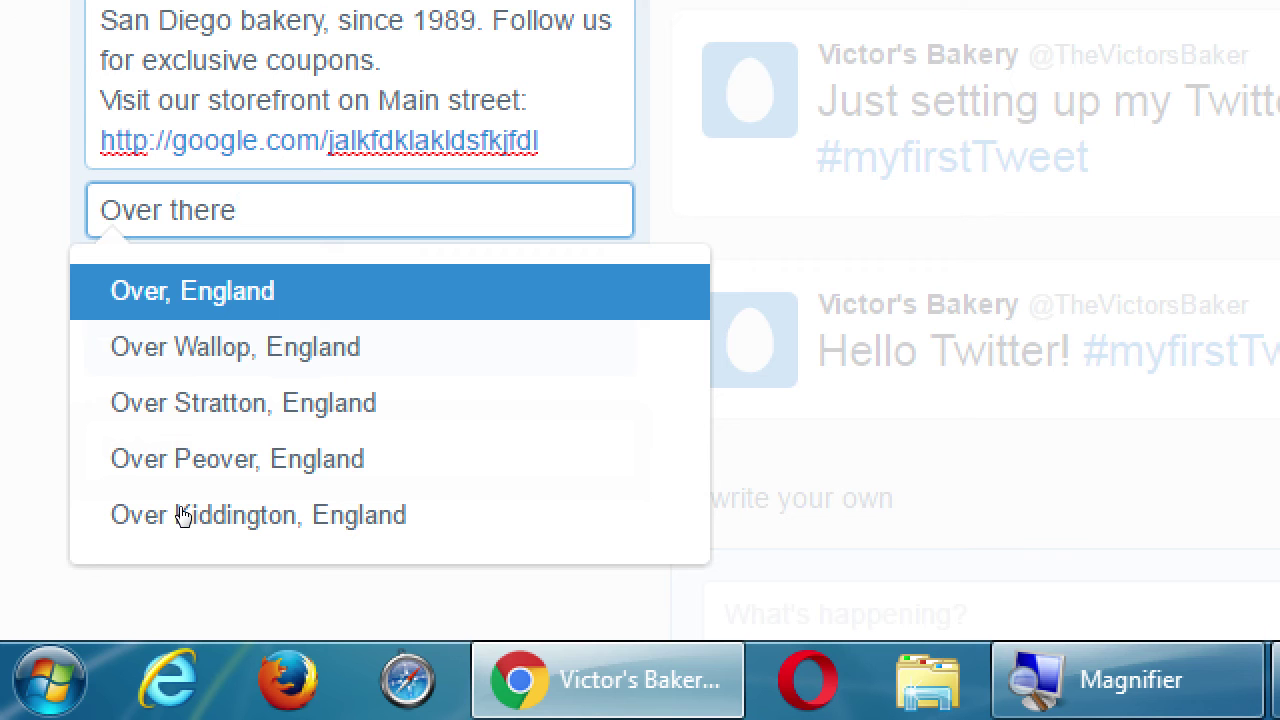
pyautogui.press('Down')
pyautogui.press('Return')
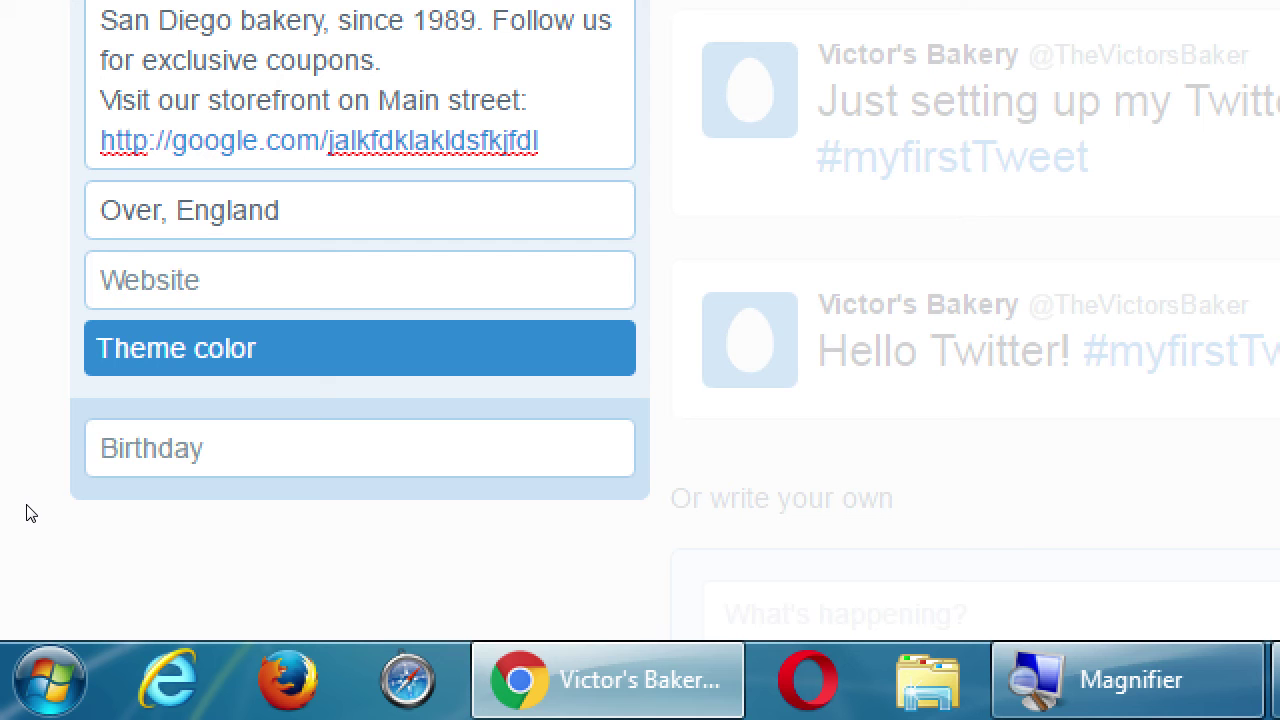
# - Set the bakery profile's location to the suggested "San Diego, CA"
pyautogui.press('Tab')
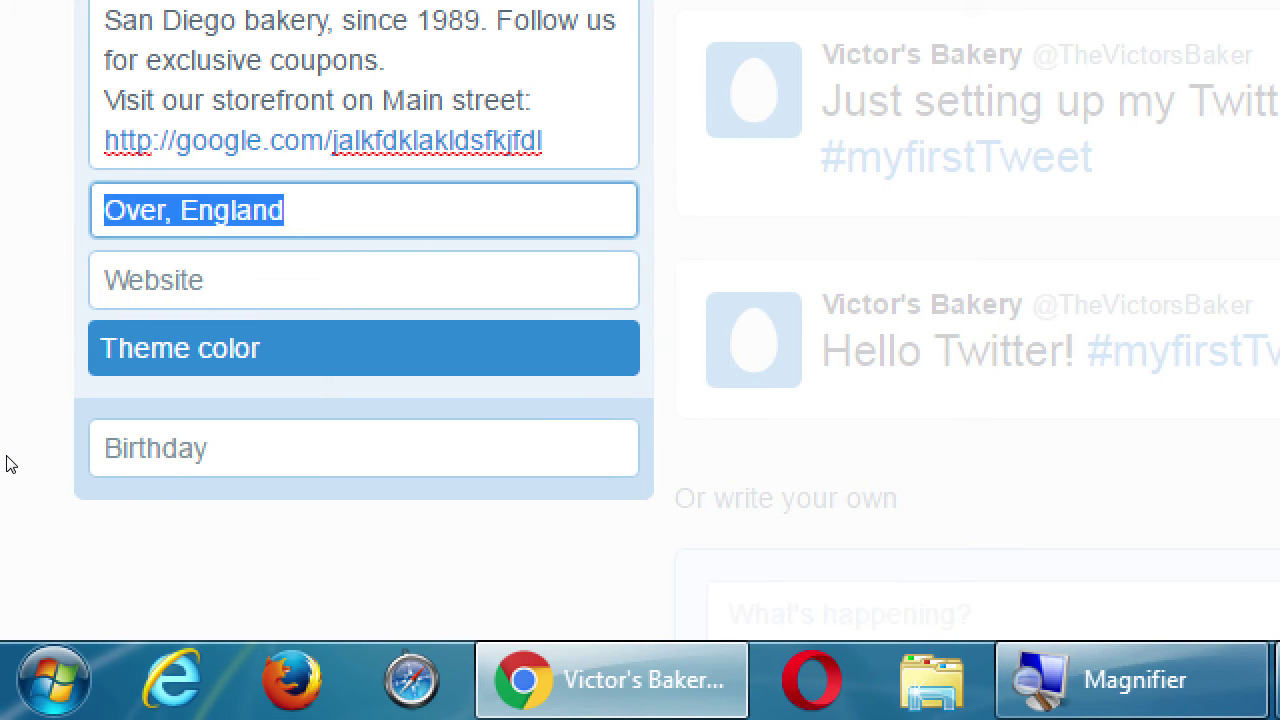
pyautogui.write('s')
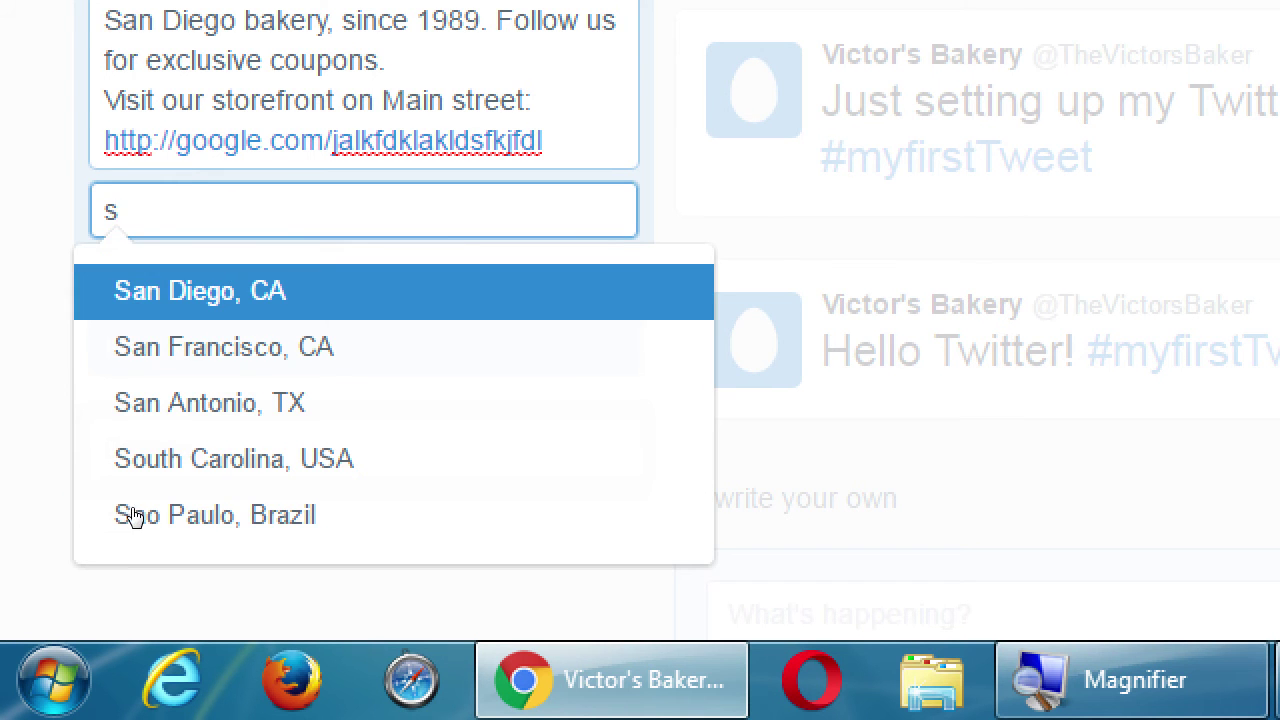
pyautogui.press('Return')
pyautogui.press('Tab')
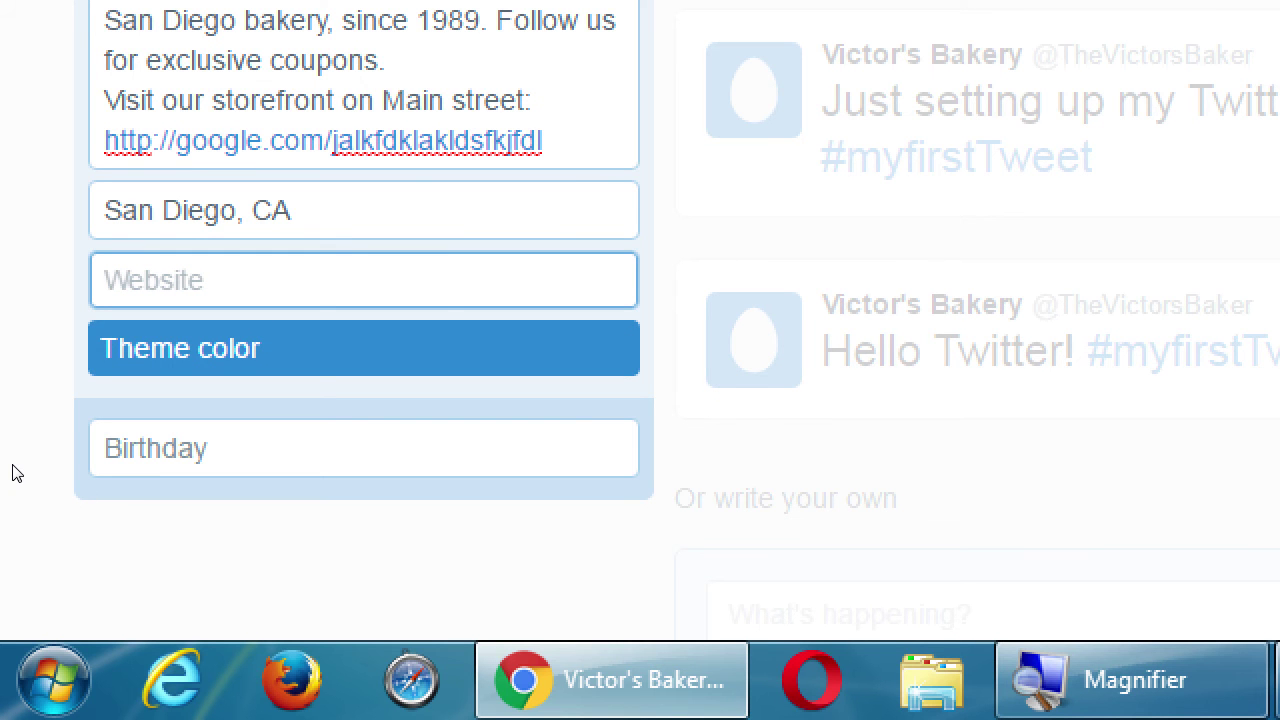
pyautogui.write('http')
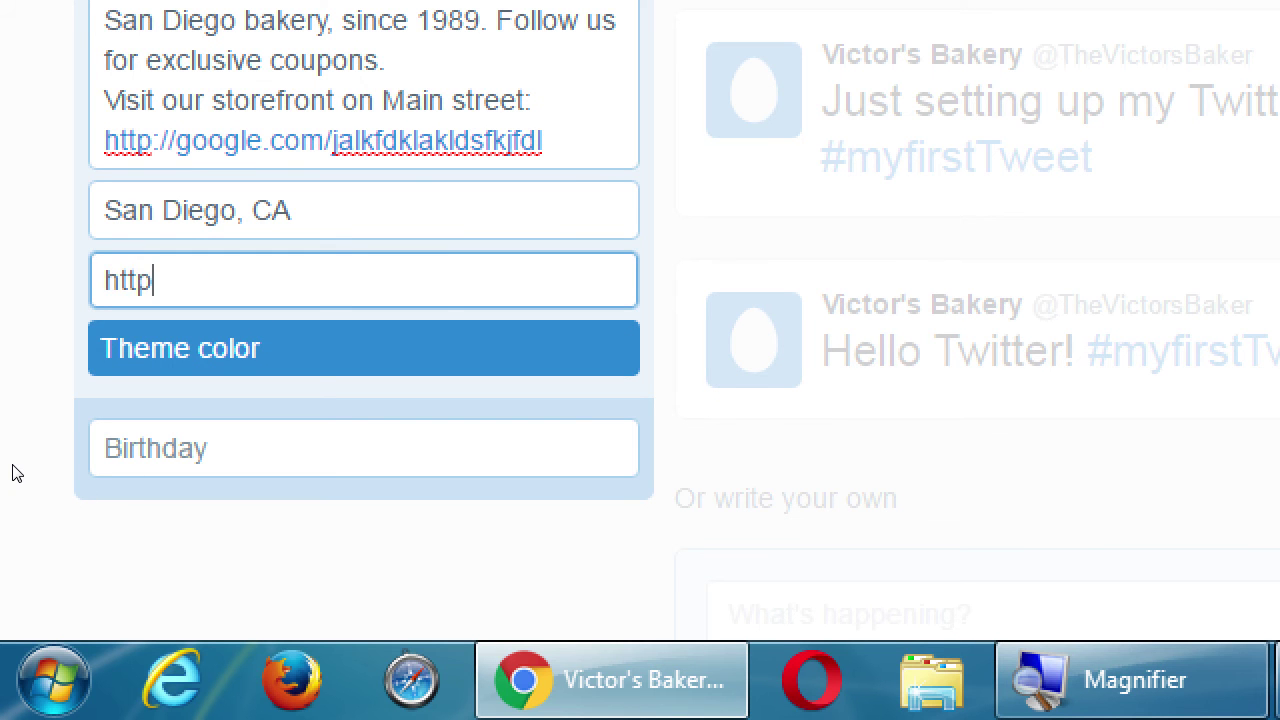
pyautogui.write('://victor')
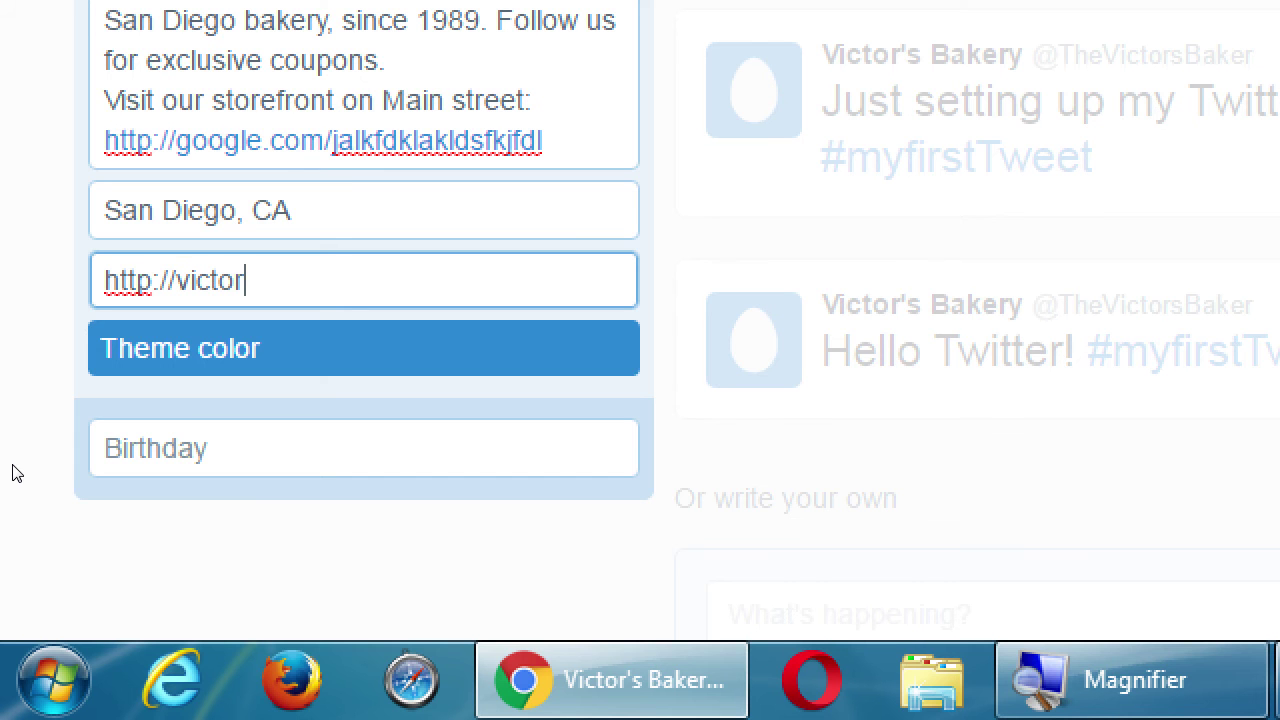
pyautogui.write('sbakery.com')
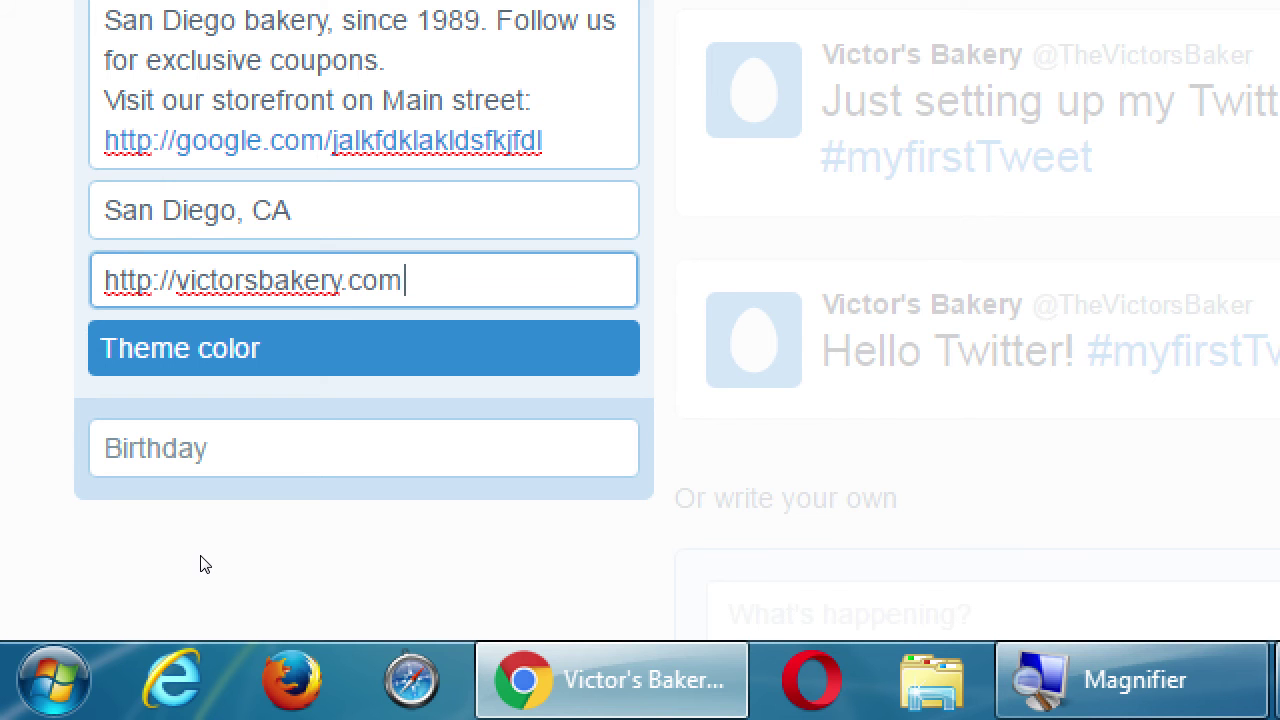
pyautogui.hotkey('ctrl', 'a')
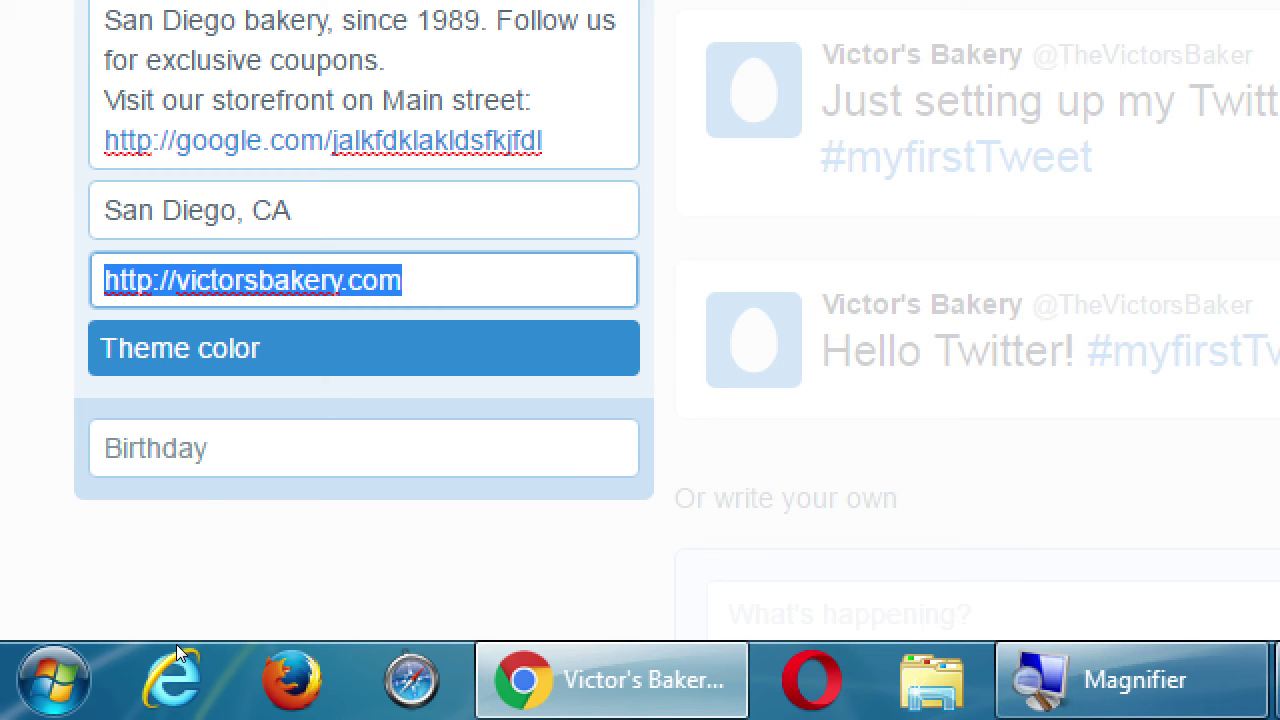
pyautogui.press('End')
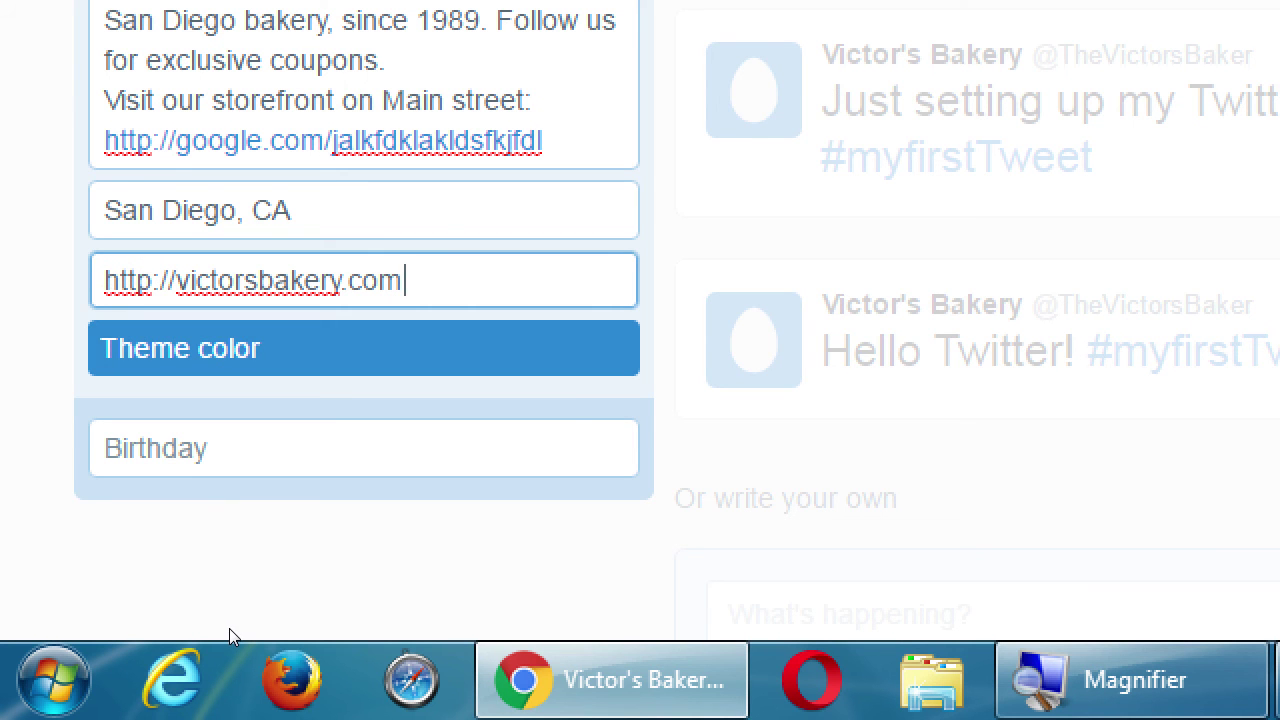
pyautogui.write('/twitteroffer.html')
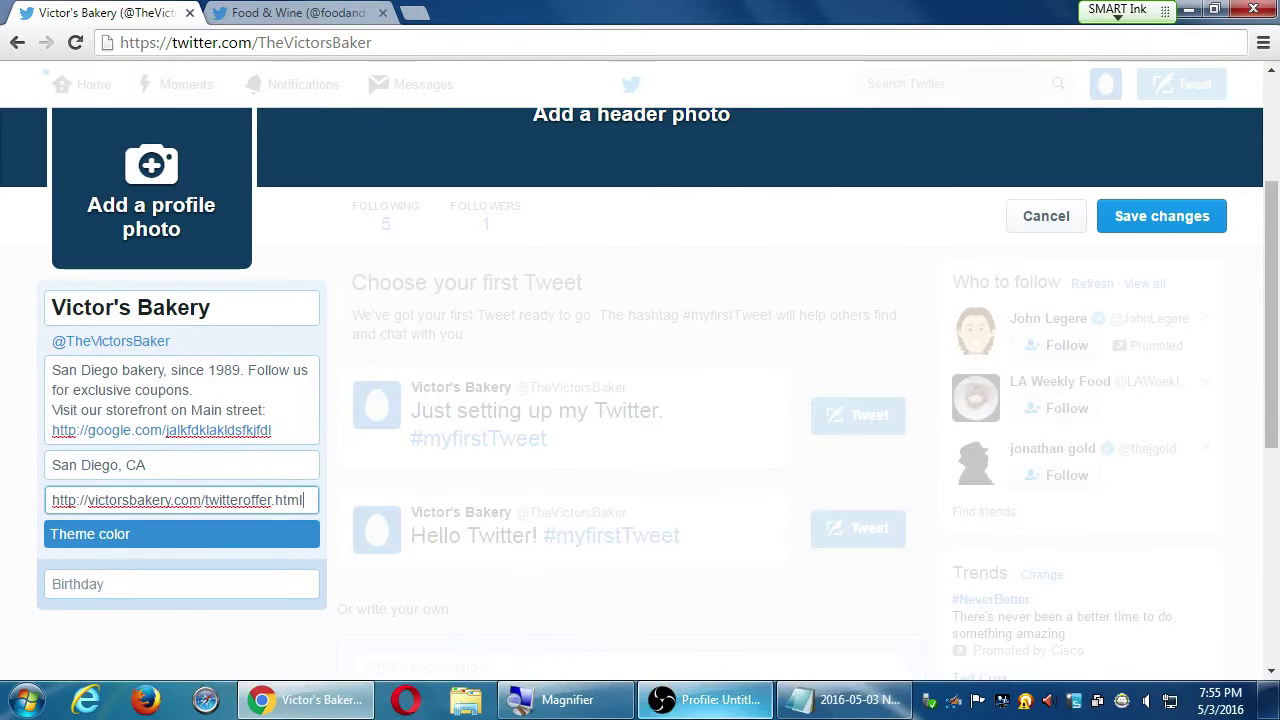
# - Switch to the Notepad notes and add the line "Take advantage of Landing Pages" below the sharing questions, separated by blank space
pyautogui.click(858, 700)
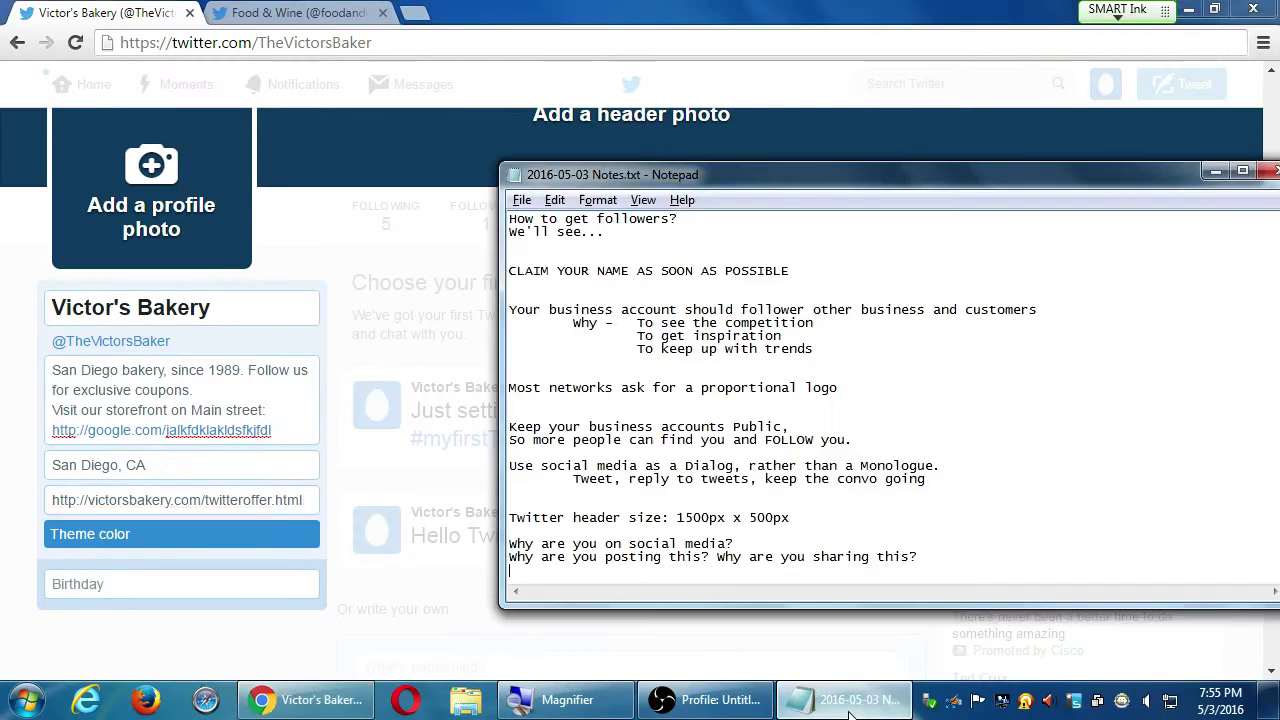
pyautogui.press('Return')
pyautogui.press('Return')
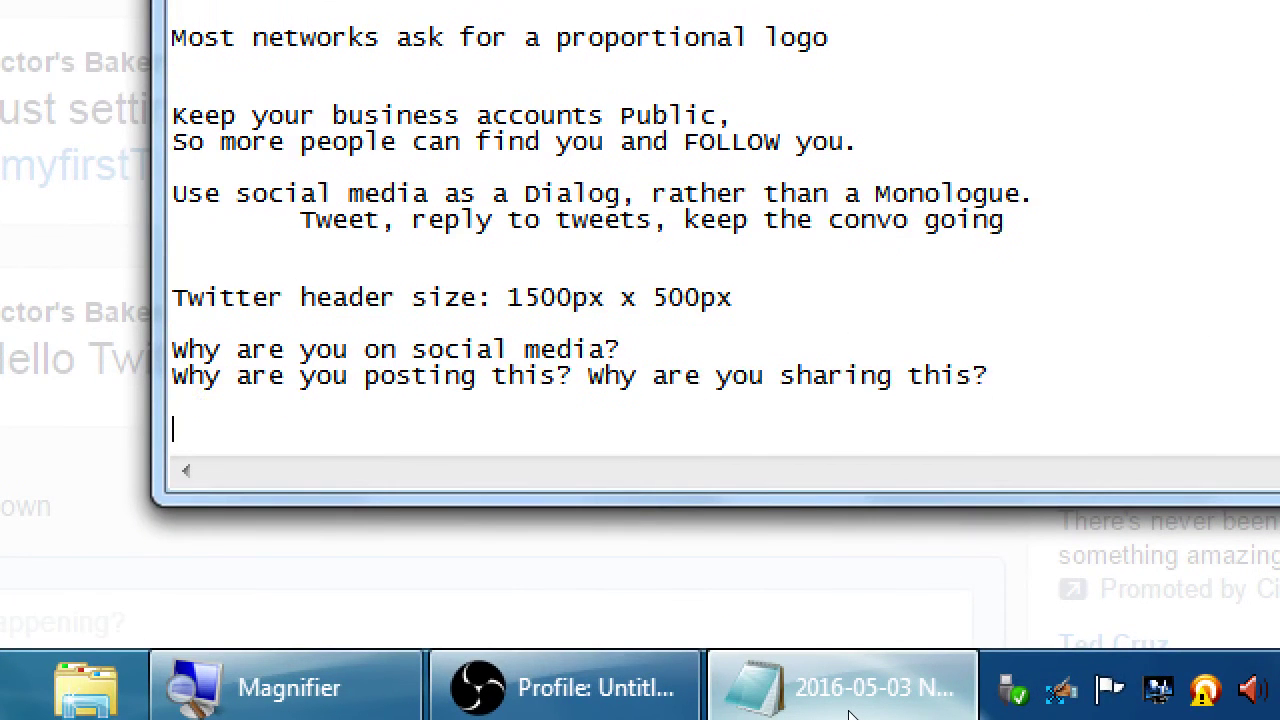
pyautogui.write('Take advtanga')
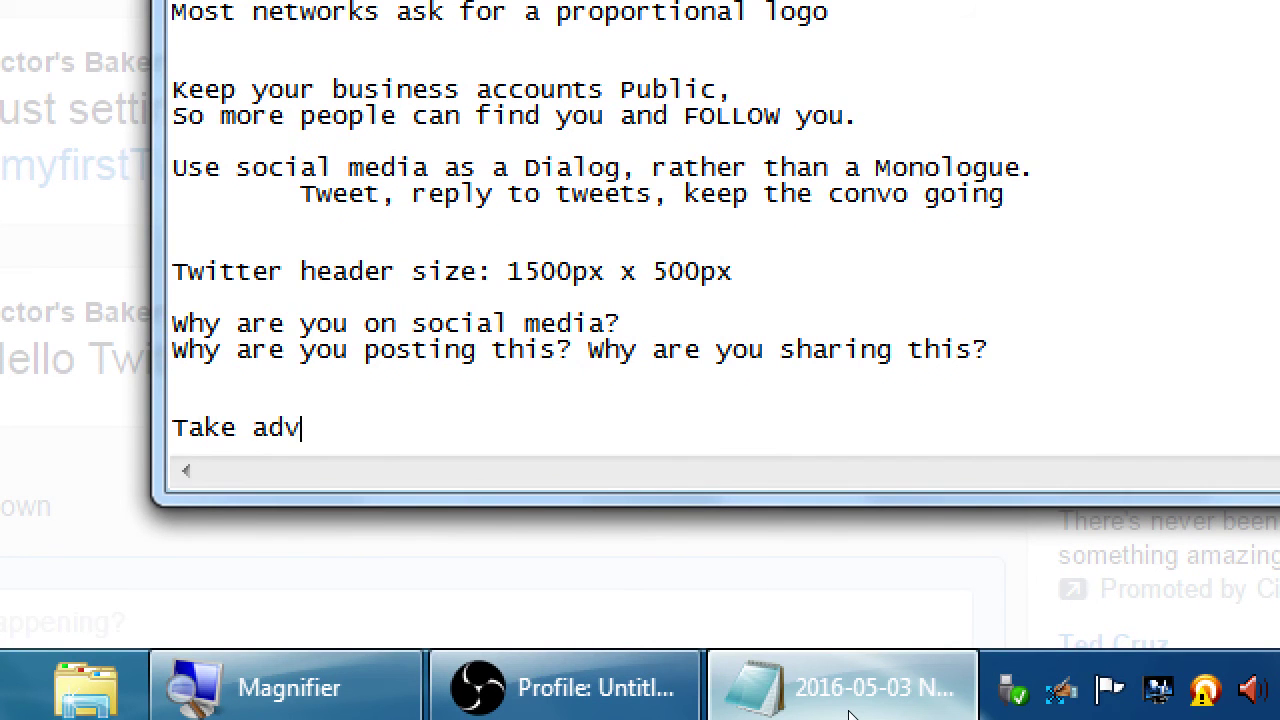
pyautogui.press('BackSpace')
pyautogui.press('BackSpace')
pyautogui.press('BackSpace')
pyautogui.press('BackSpace')
pyautogui.press('BackSpace')
pyautogui.write('antage of Landing pag')
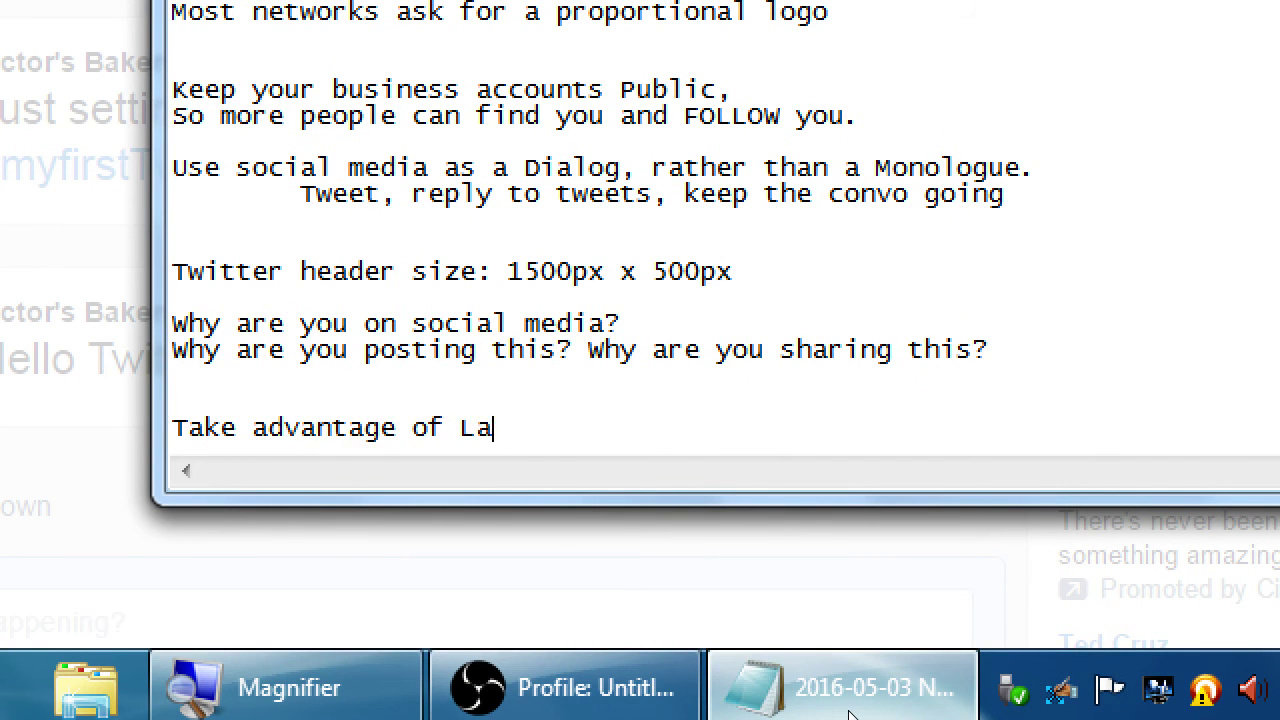
pyautogui.press('BackSpace')
pyautogui.press('BackSpace')
pyautogui.press('BackSpace')
pyautogui.write('Pages')
pyautogui.press('Return')
# - Add the indented line "LP are pages on your website you cannot get to via 'normal' means" under the landing pages tip
pyautogui.press('Tab')
pyautogui.write('LP are')
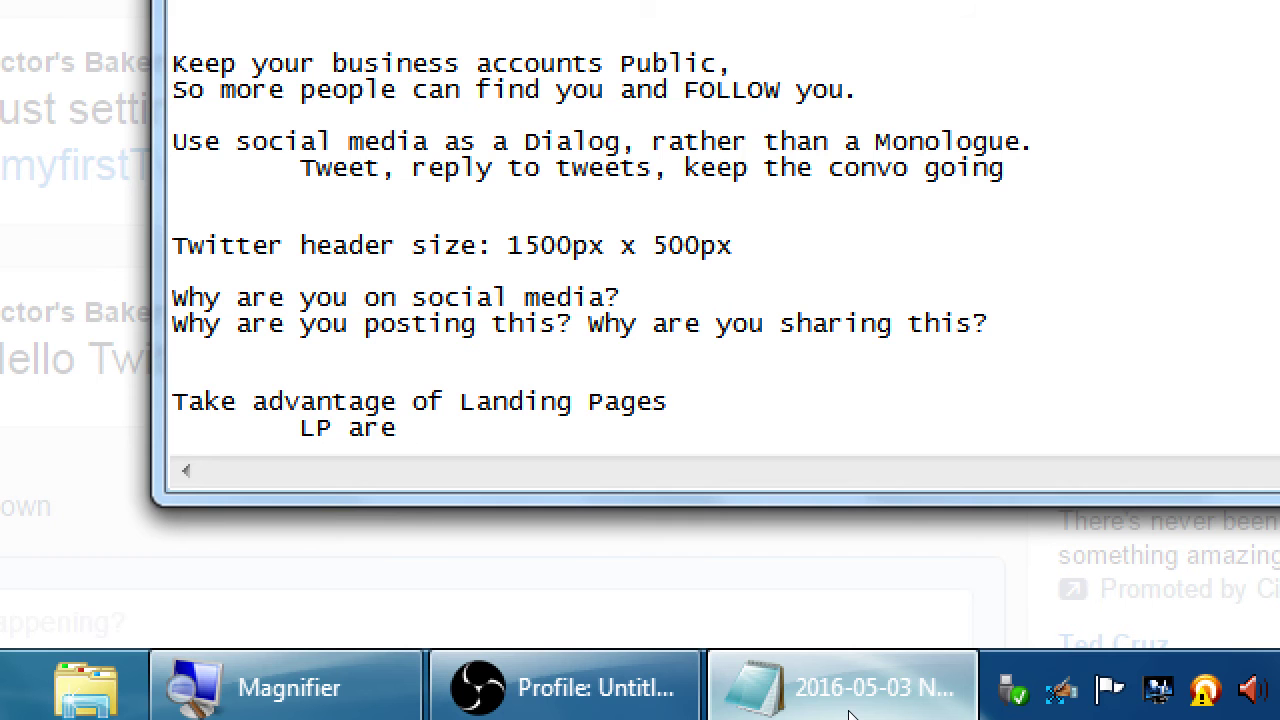
pyautogui.write(' pages on your webiste')
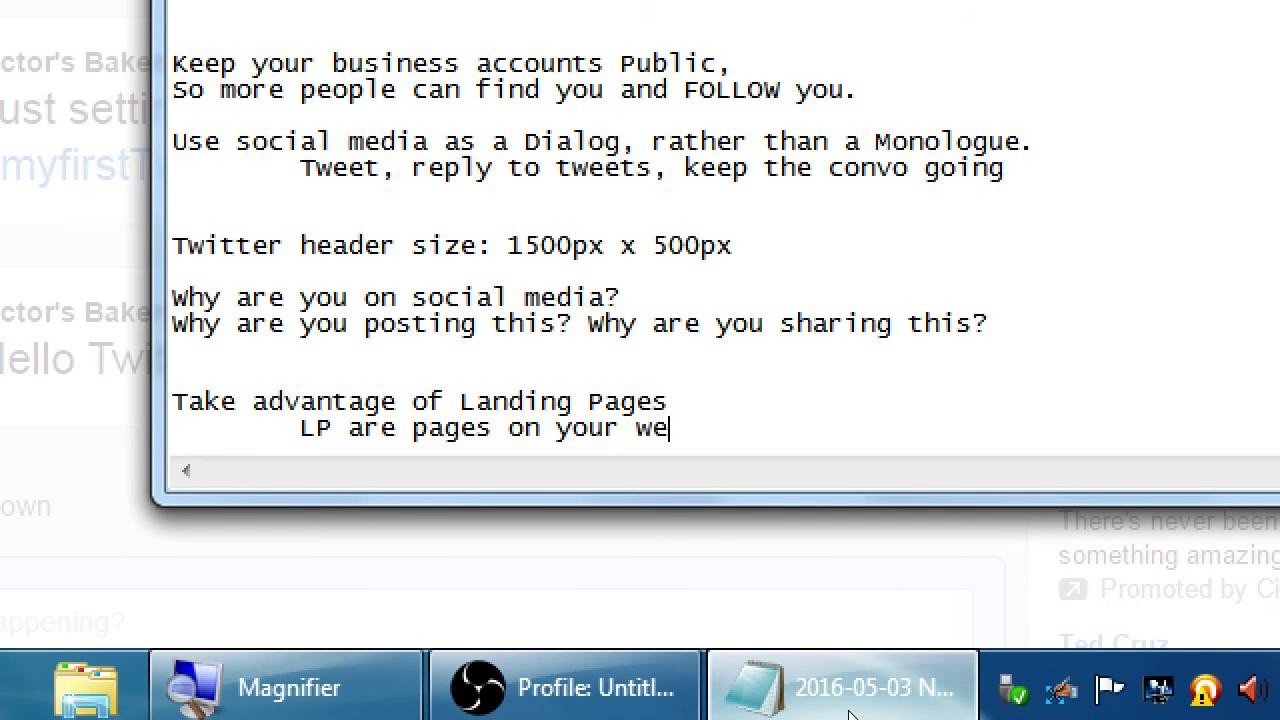
pyautogui.press('BackSpace')
pyautogui.press('BackSpace')
pyautogui.press('BackSpace')
pyautogui.press('BackSpace')
pyautogui.press('BackSpace')
pyautogui.write('site you cannot get')
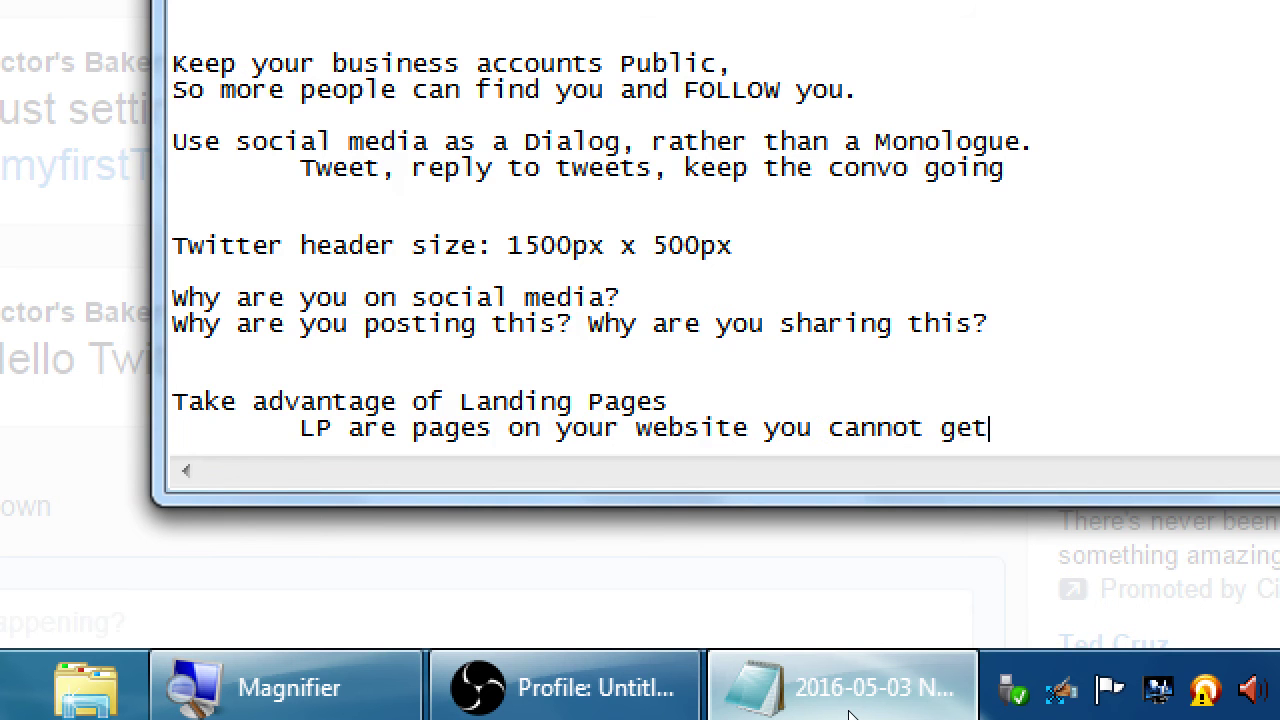
pyautogui.write(' to via th')
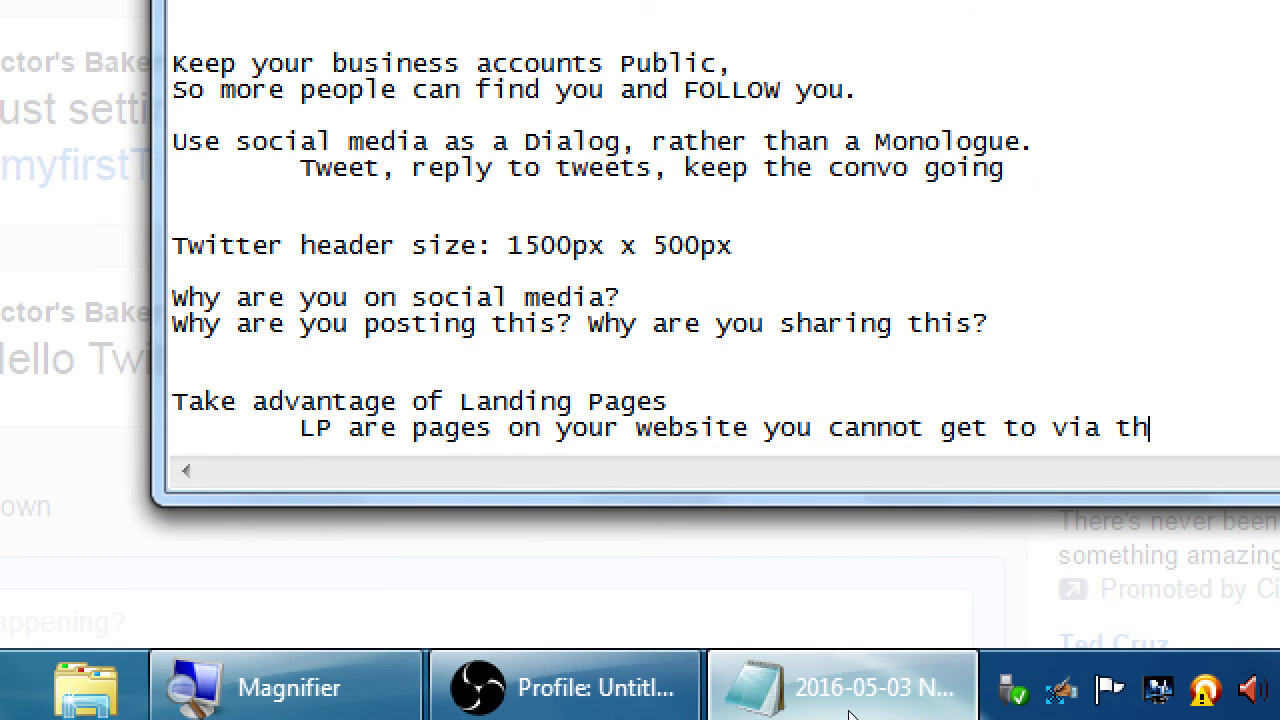
pyautogui.press('BackSpace')
pyautogui.press('BackSpace')
pyautogui.write("'normal' me")
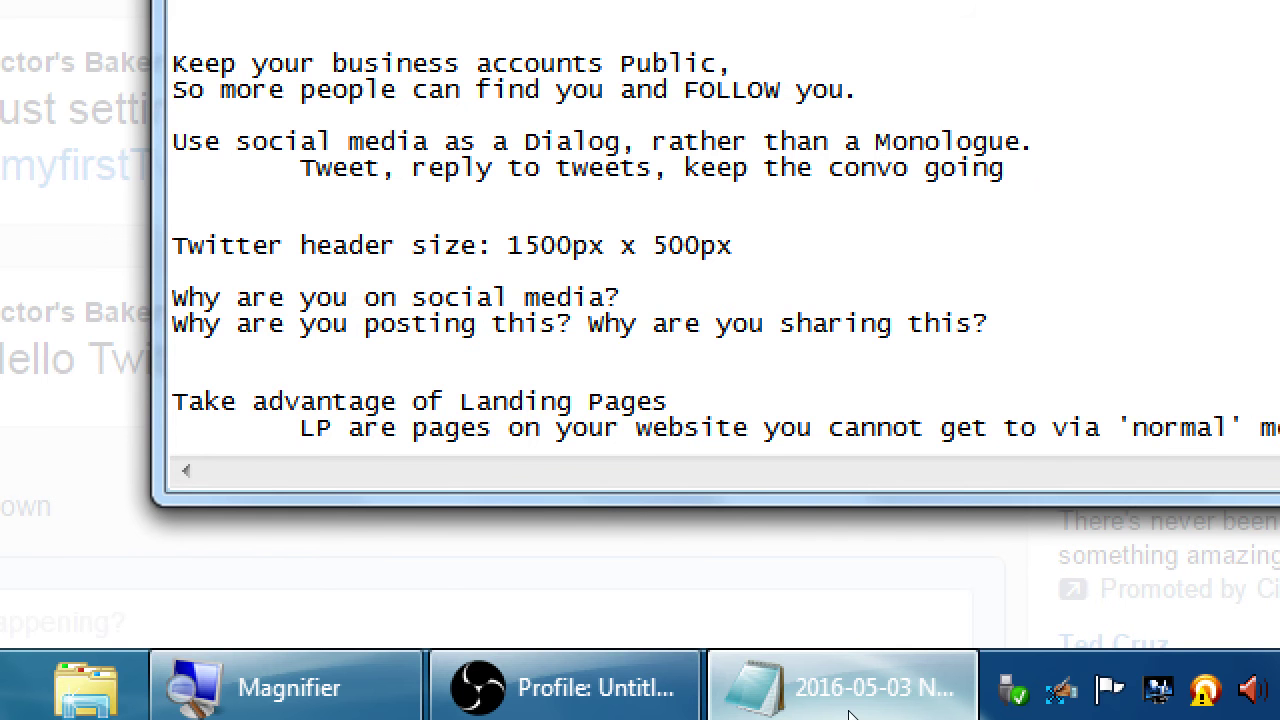
pyautogui.write('ans')
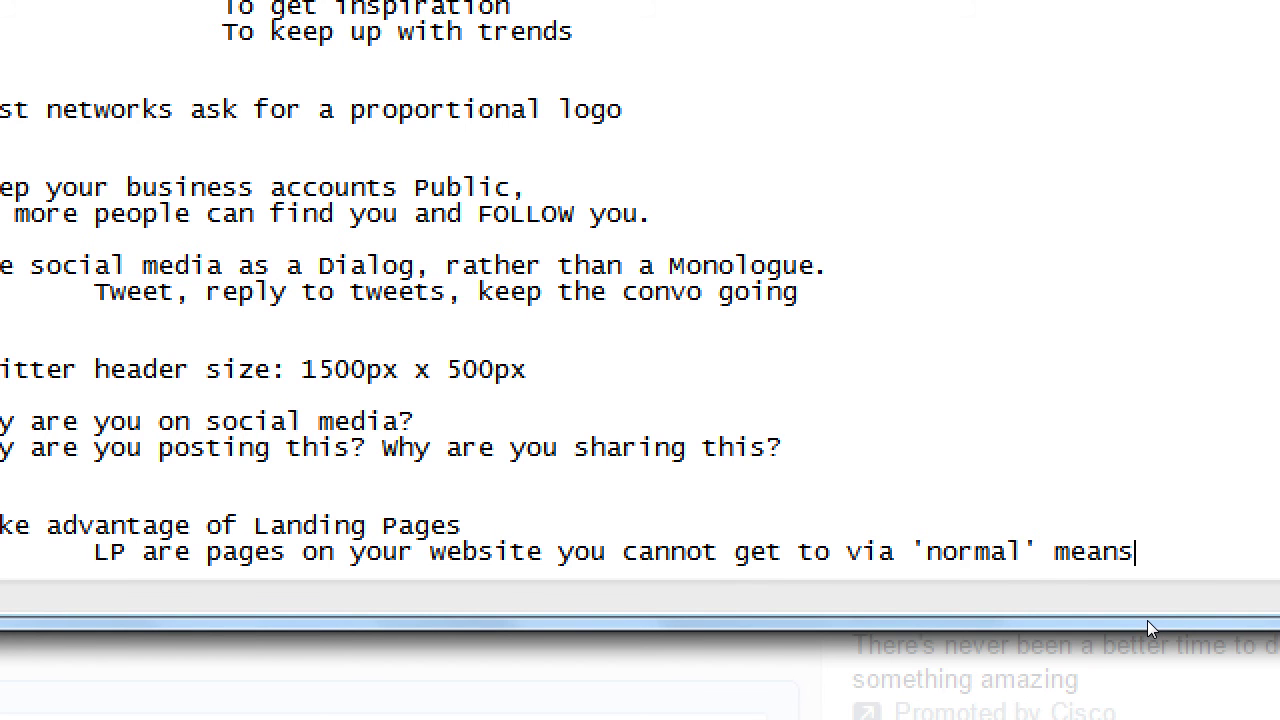
# - Switch back to Chrome and open the theme color choices of the bakery profile
pyautogui.press('super+minus')
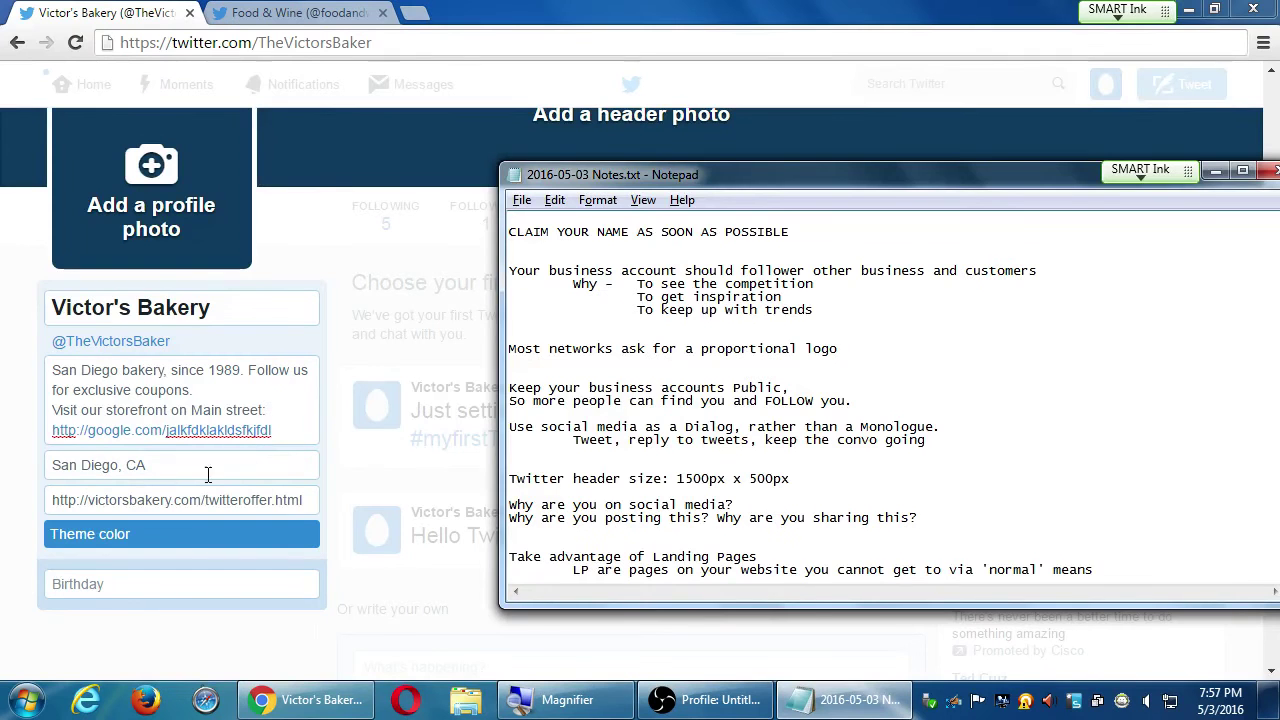
pyautogui.click(268, 500)
pyautogui.press('super+plus')
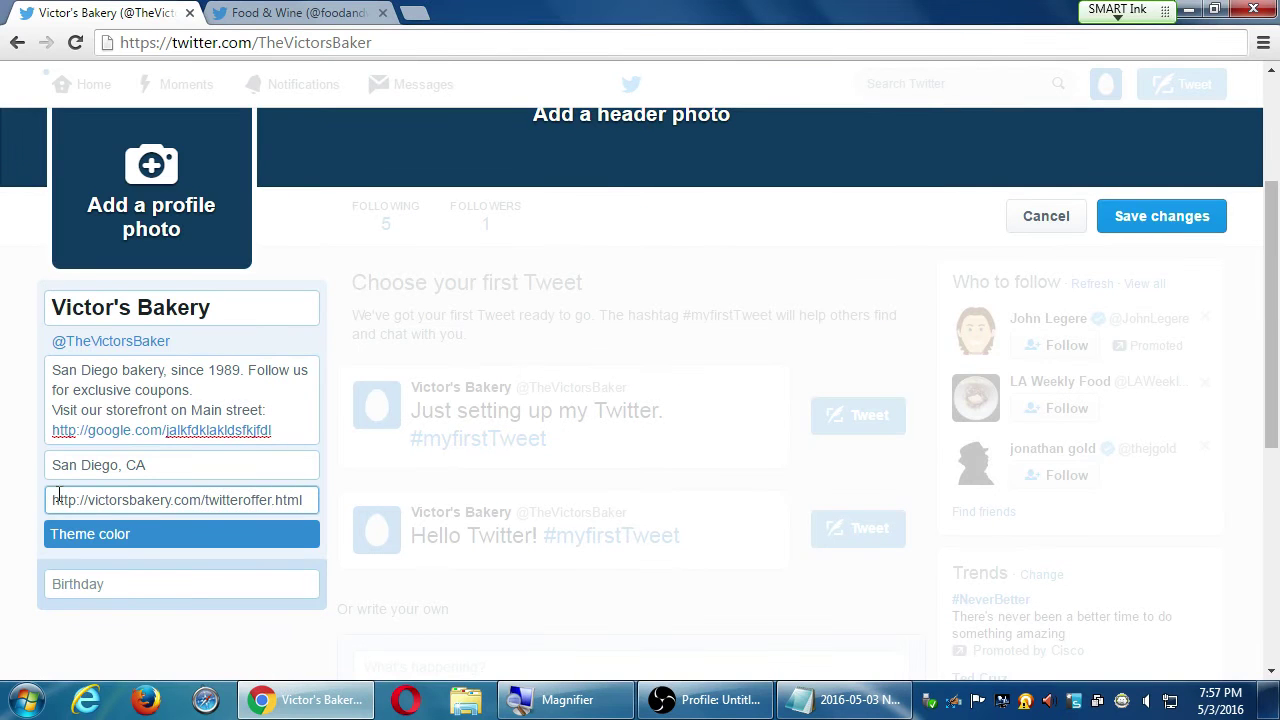
pyautogui.click(147, 549)
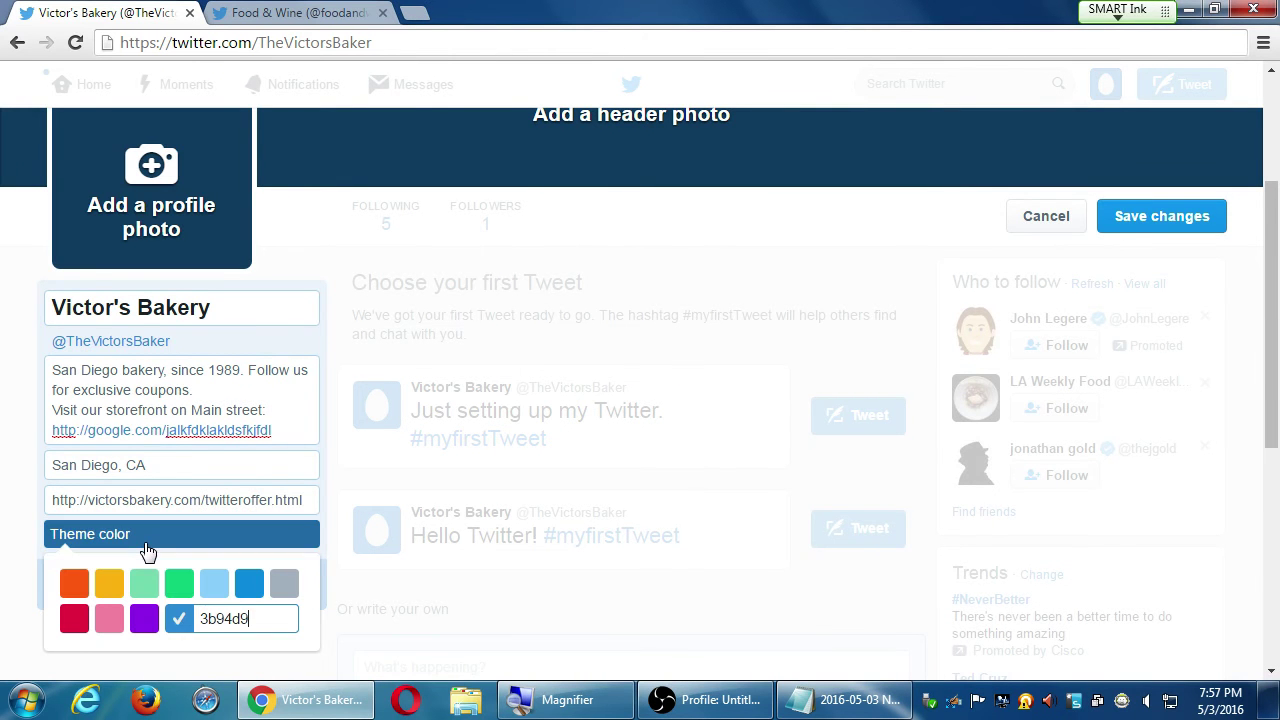
# - Try out the green, light green, amber and pink presets as the profile's theme color
pyautogui.click(179, 583)
pyautogui.click(144, 583)
pyautogui.click(109, 587)
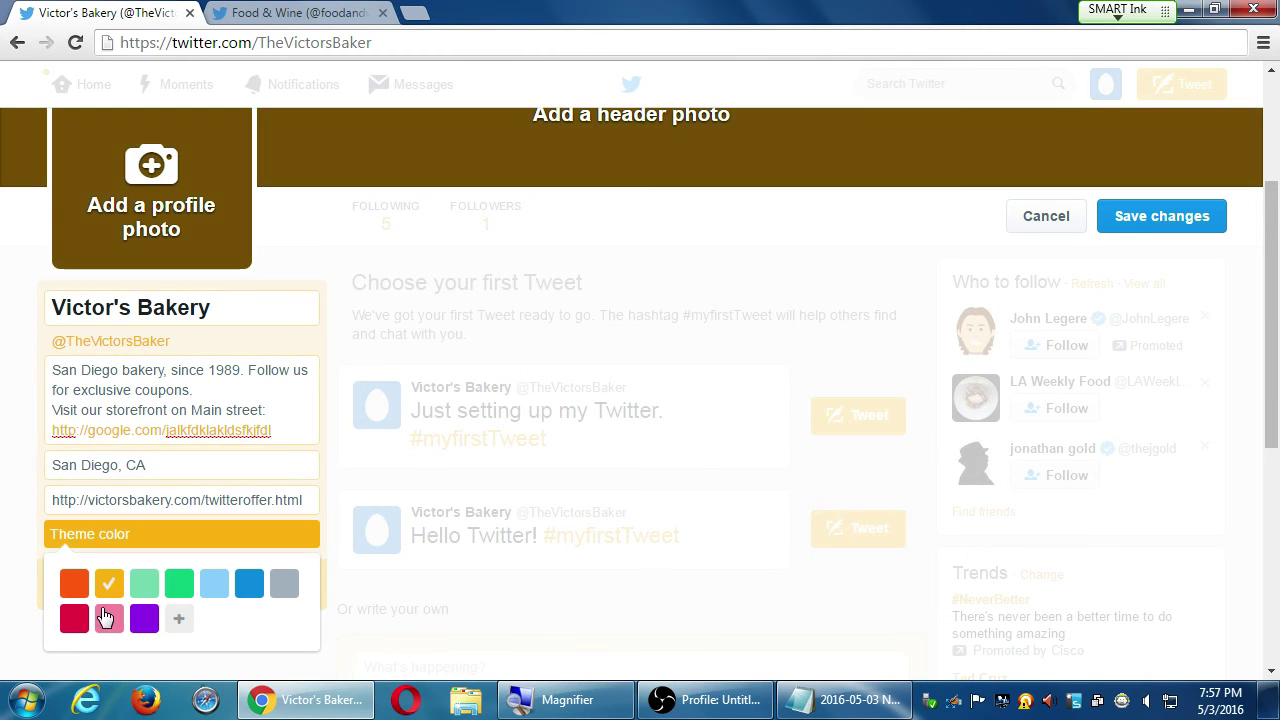
pyautogui.click(109, 618)
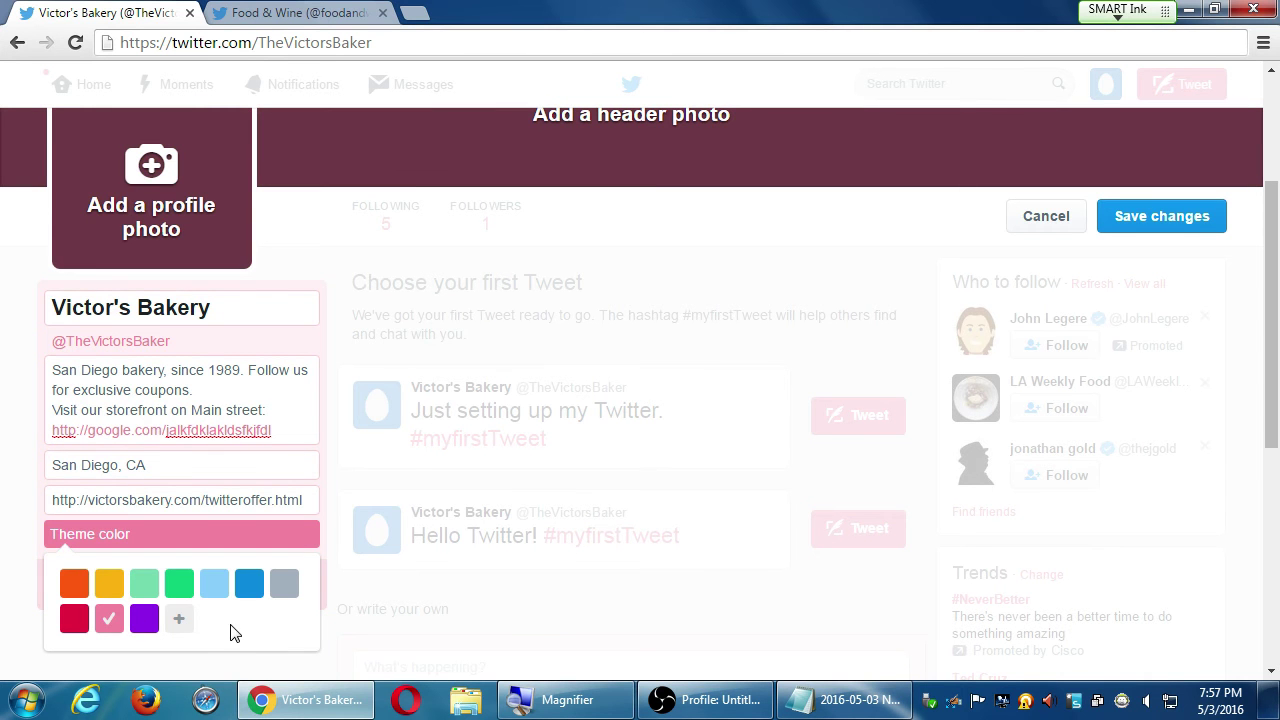
# - Try out the custom theme color 8970ab on the bakery profile
pyautogui.click(177, 620)
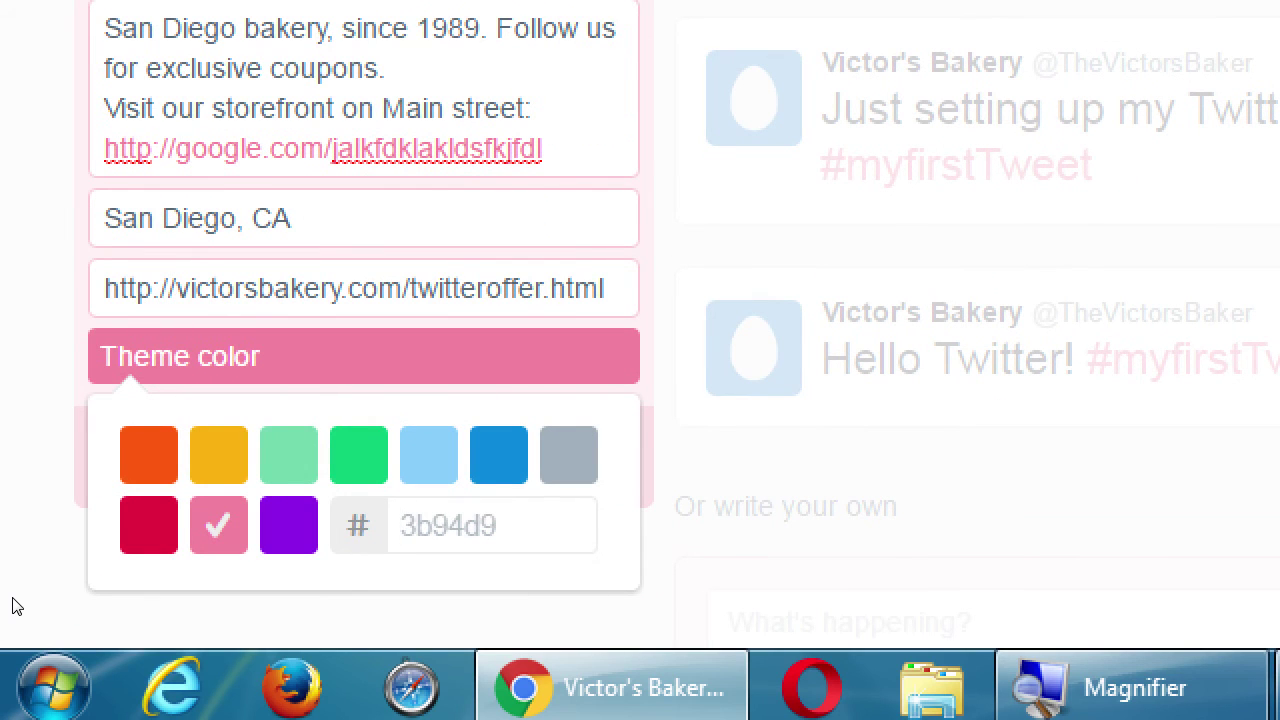
pyautogui.write('89')
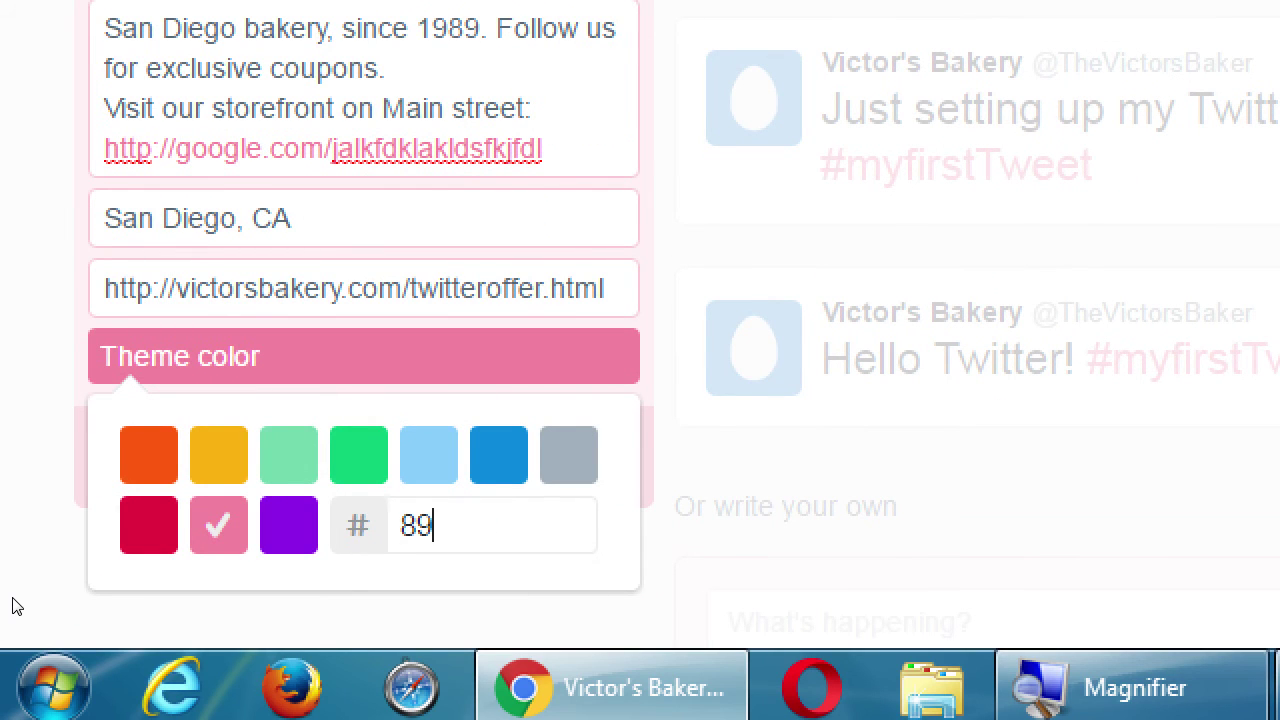
pyautogui.write('7')
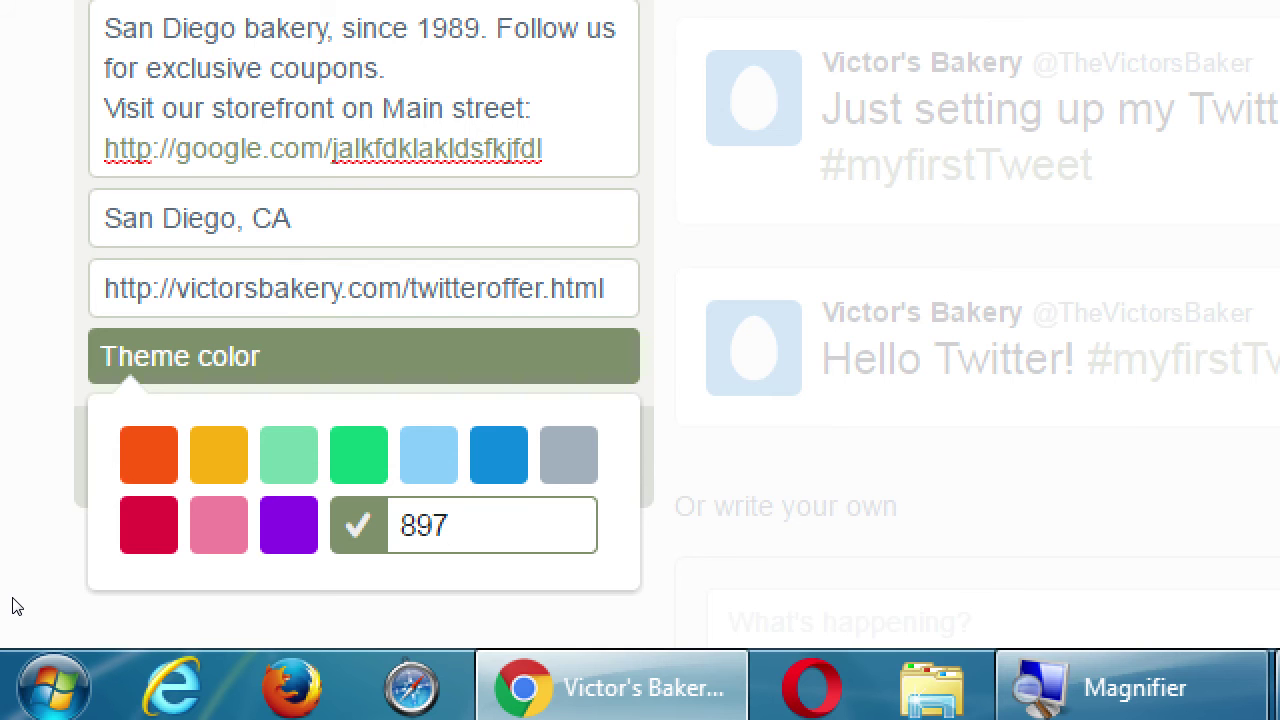
pyautogui.write('0ab')
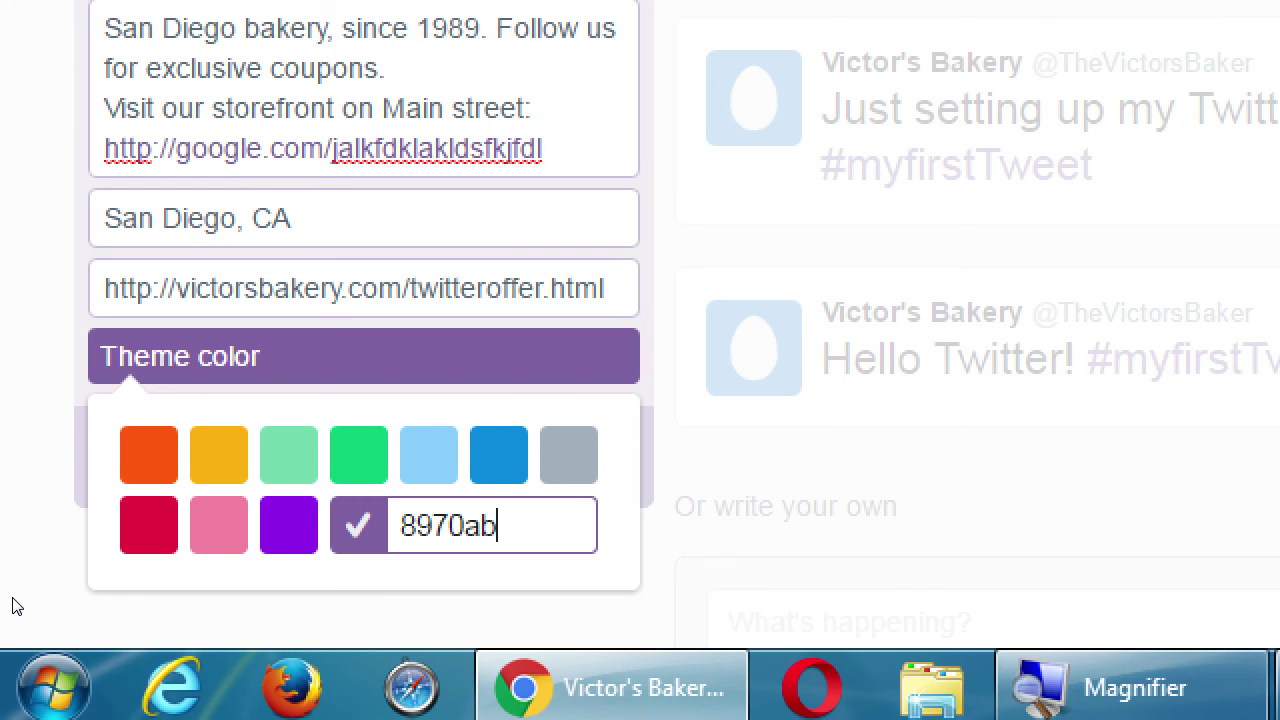
# - Replace the custom theme color with the darker blue preset and save the profile changes
pyautogui.hotkey('shift', 'Left')
pyautogui.hotkey('shift', 'Left')
pyautogui.hotkey('shift', 'Left')
pyautogui.hotkey('shift', 'Left')
pyautogui.hotkey('shift', 'Left')
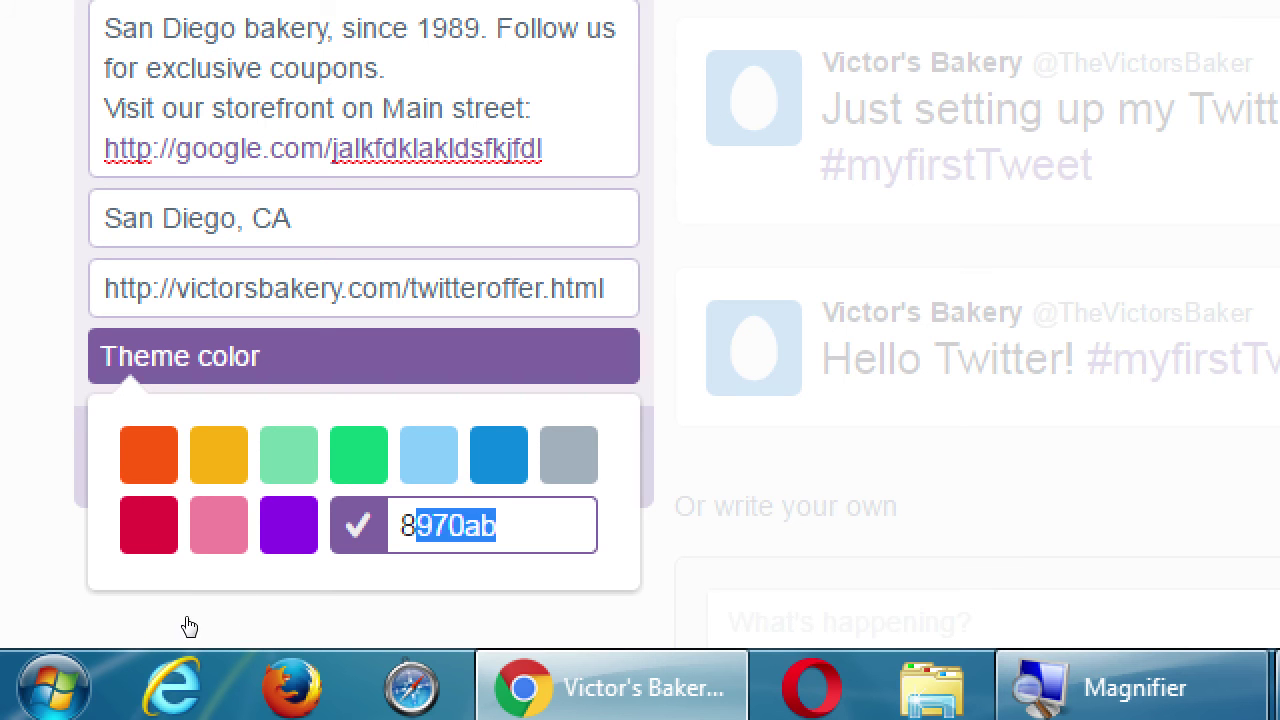
pyautogui.press('BackSpace')
pyautogui.press('Left')
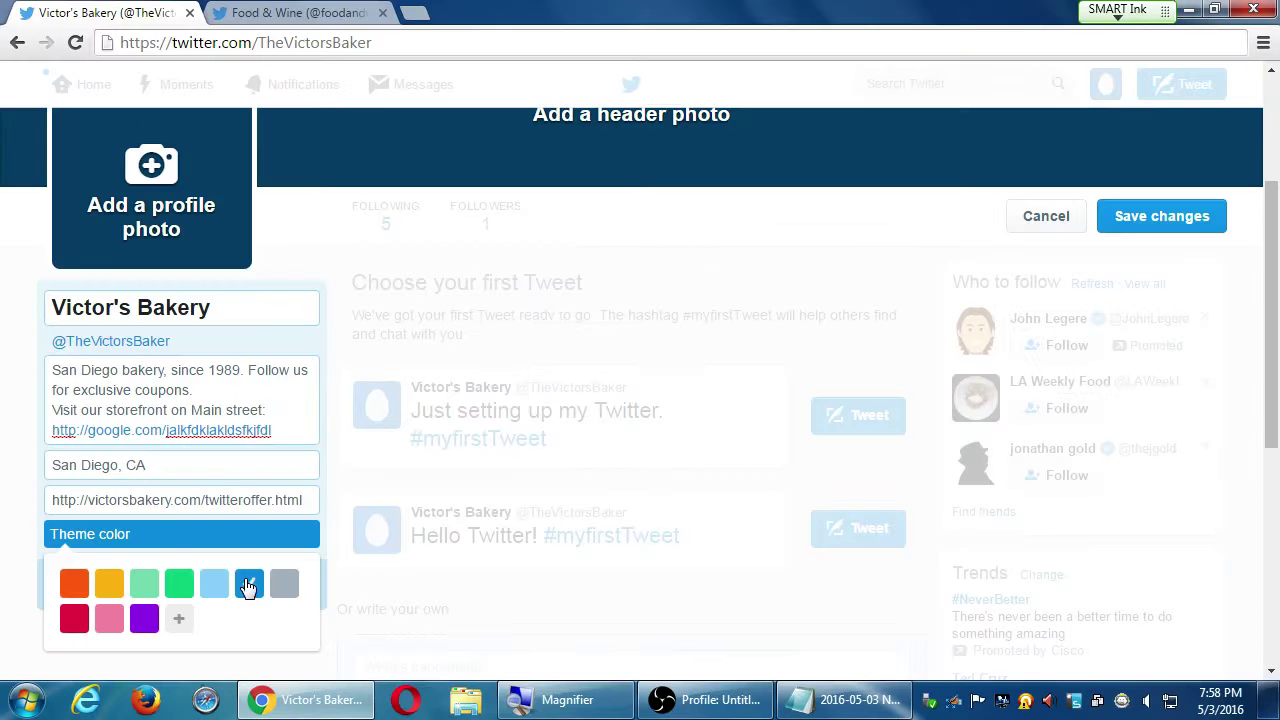
pyautogui.click(1160, 217)
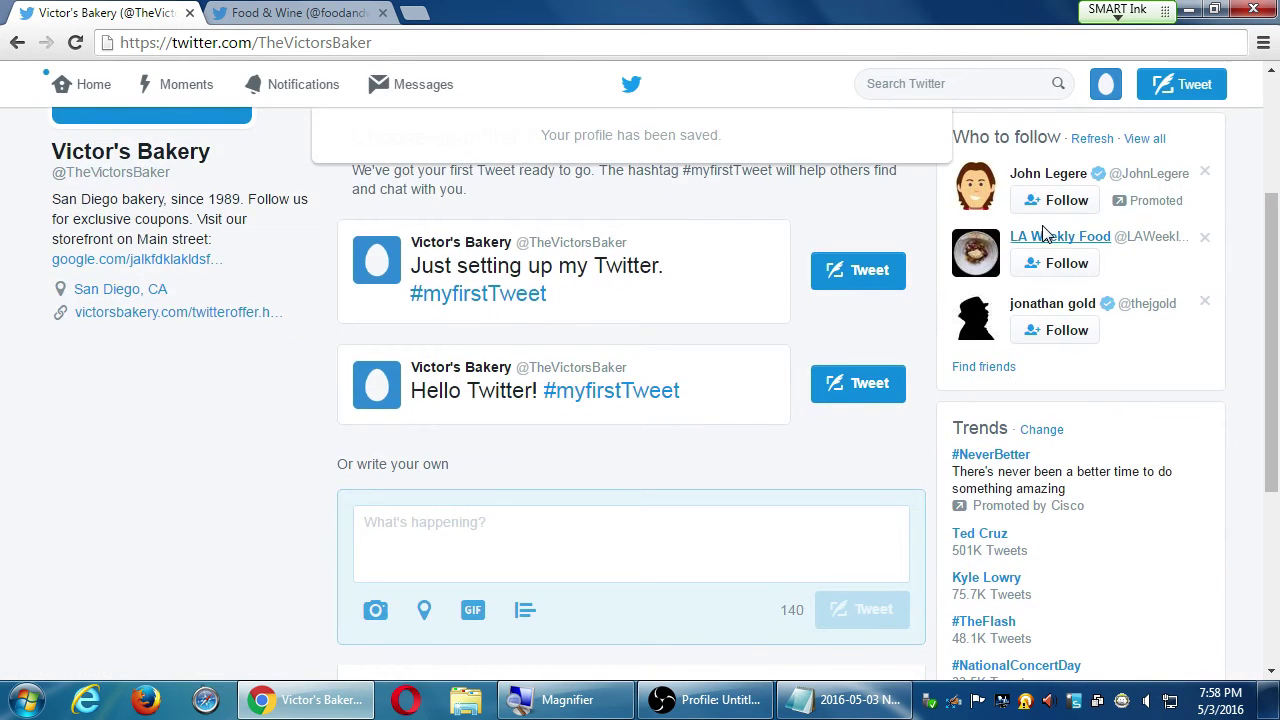
pyautogui.scroll(3, 926, 337)
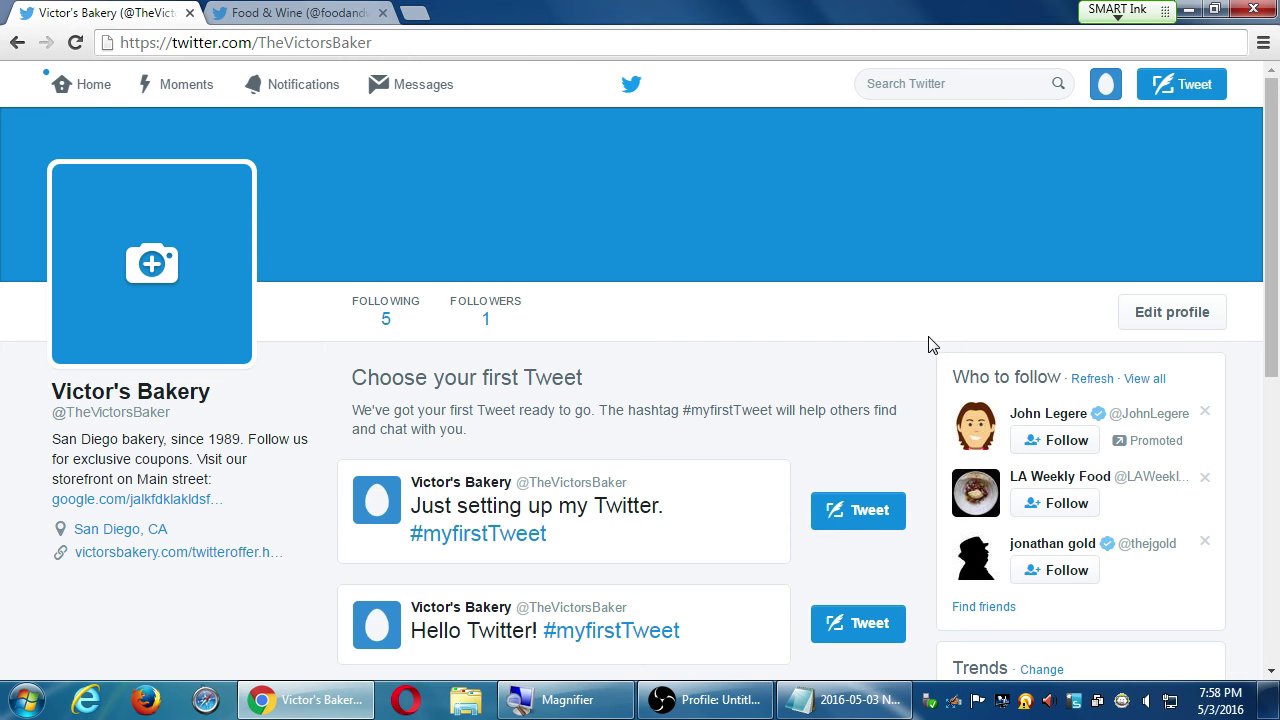
# - Switch to the Notepad notes and add the lines "Complete your profile ASAP" and "Tweet 5-10 times before trying to get followers"
pyautogui.click(878, 705)
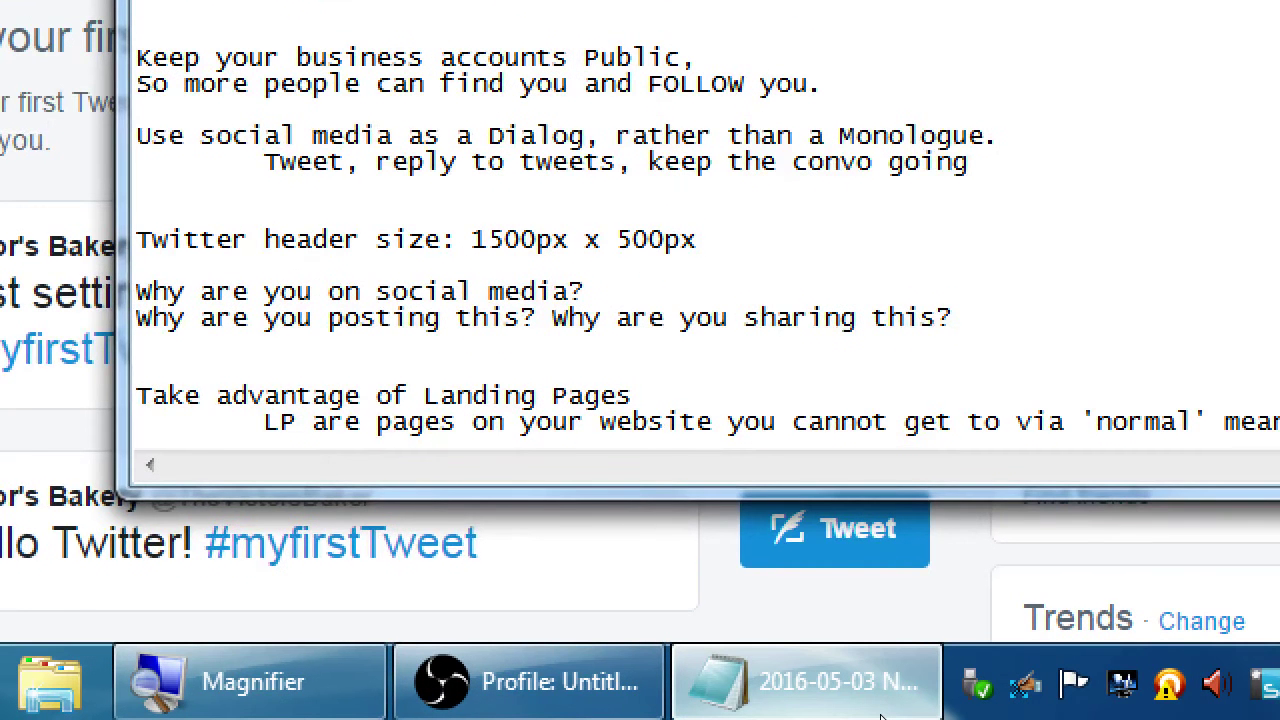
pyautogui.press('Return')
pyautogui.press('Return')
pyautogui.press('Return')
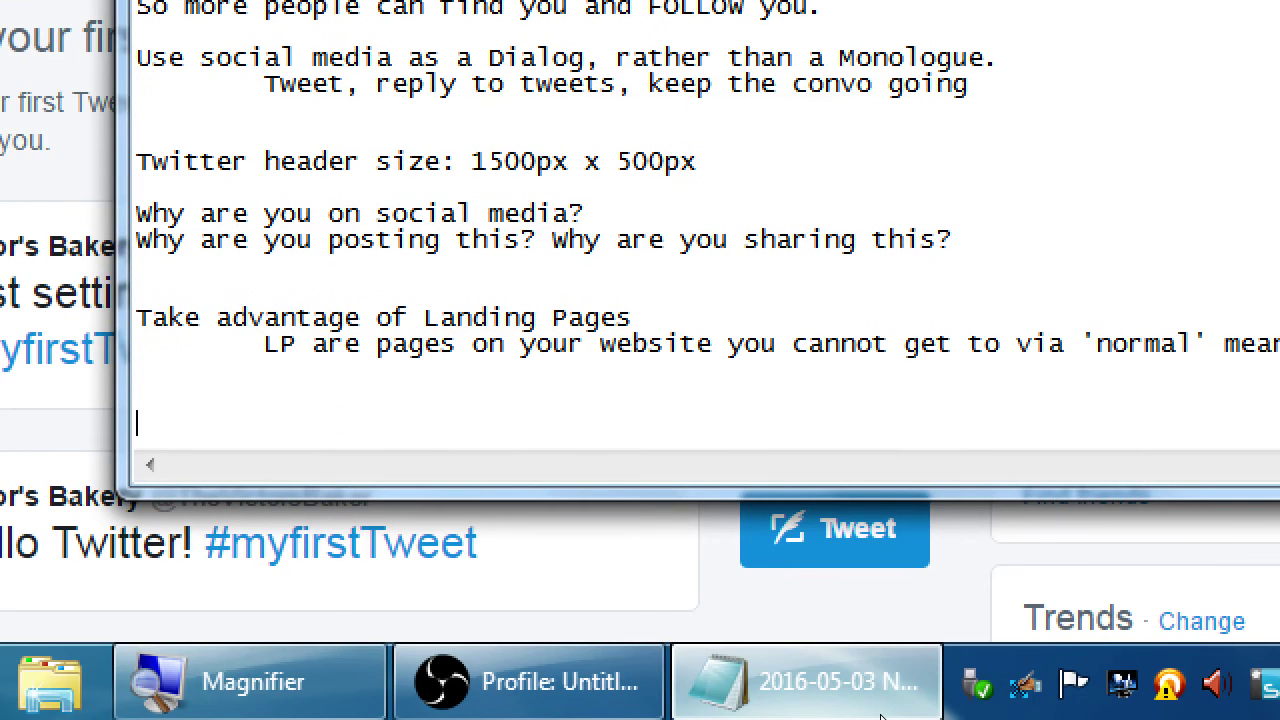
pyautogui.write('Complete your')
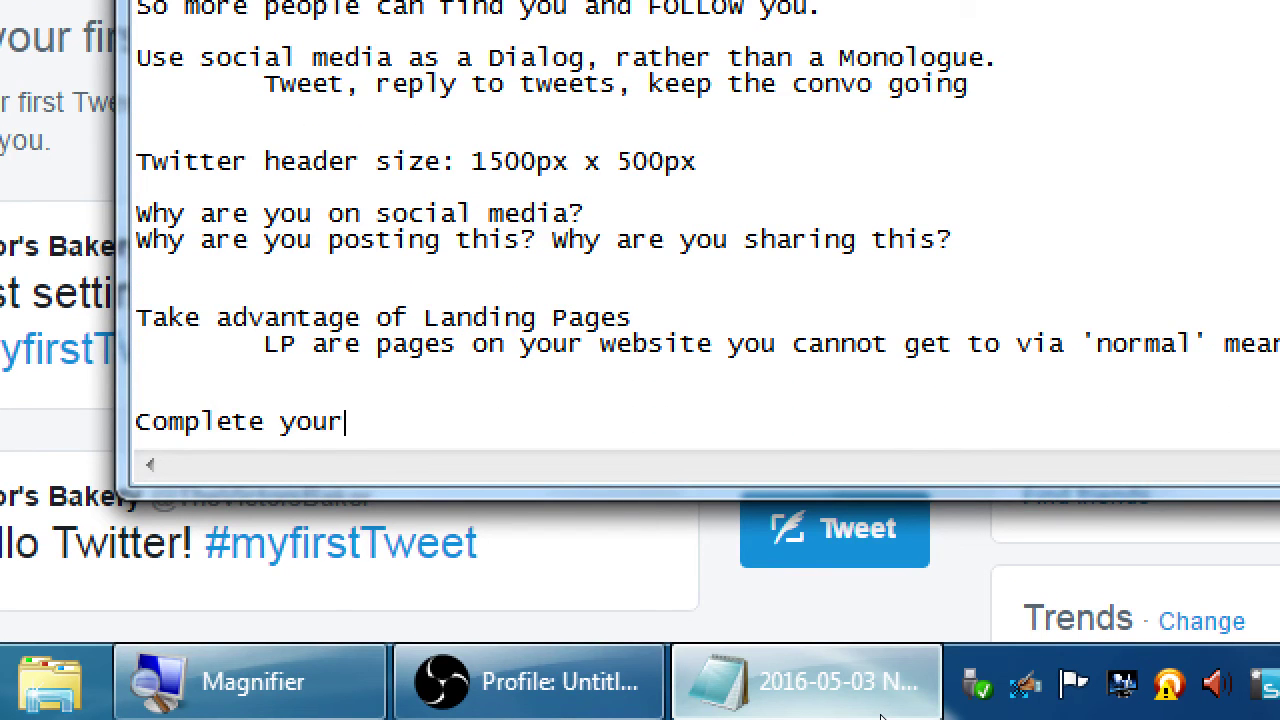
pyautogui.write(' profile ASAP')
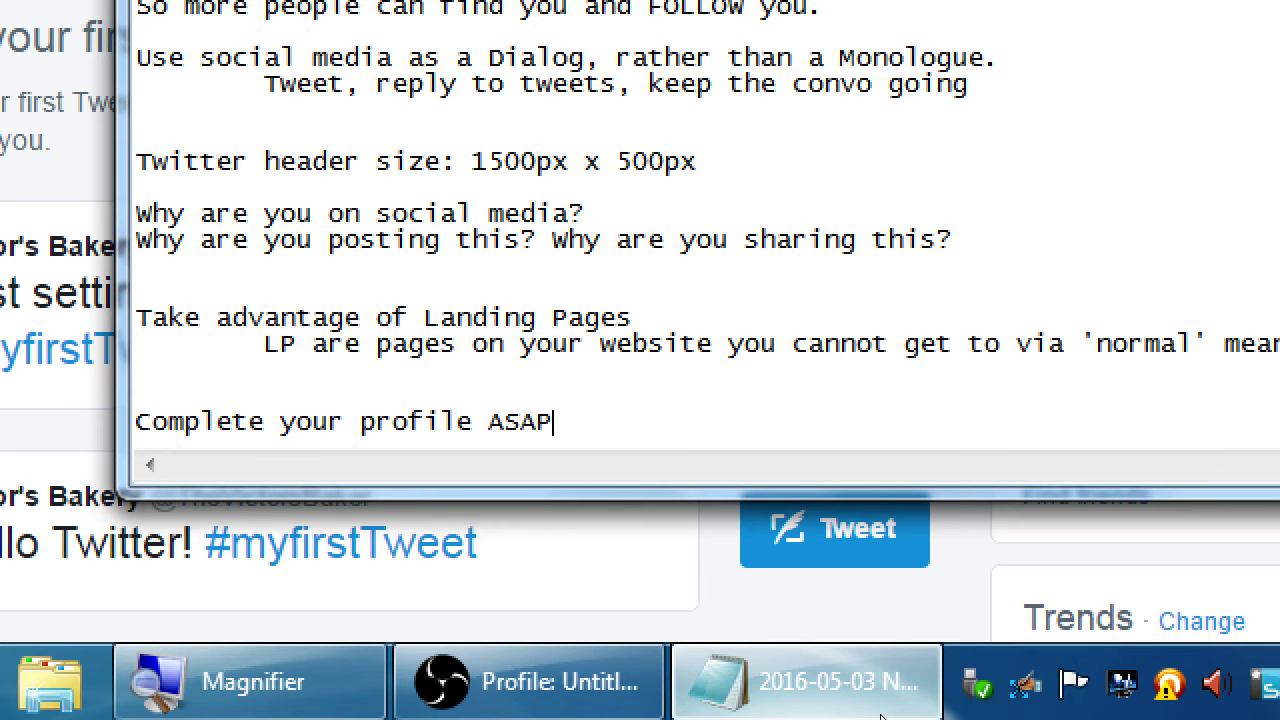
pyautogui.press('Return')
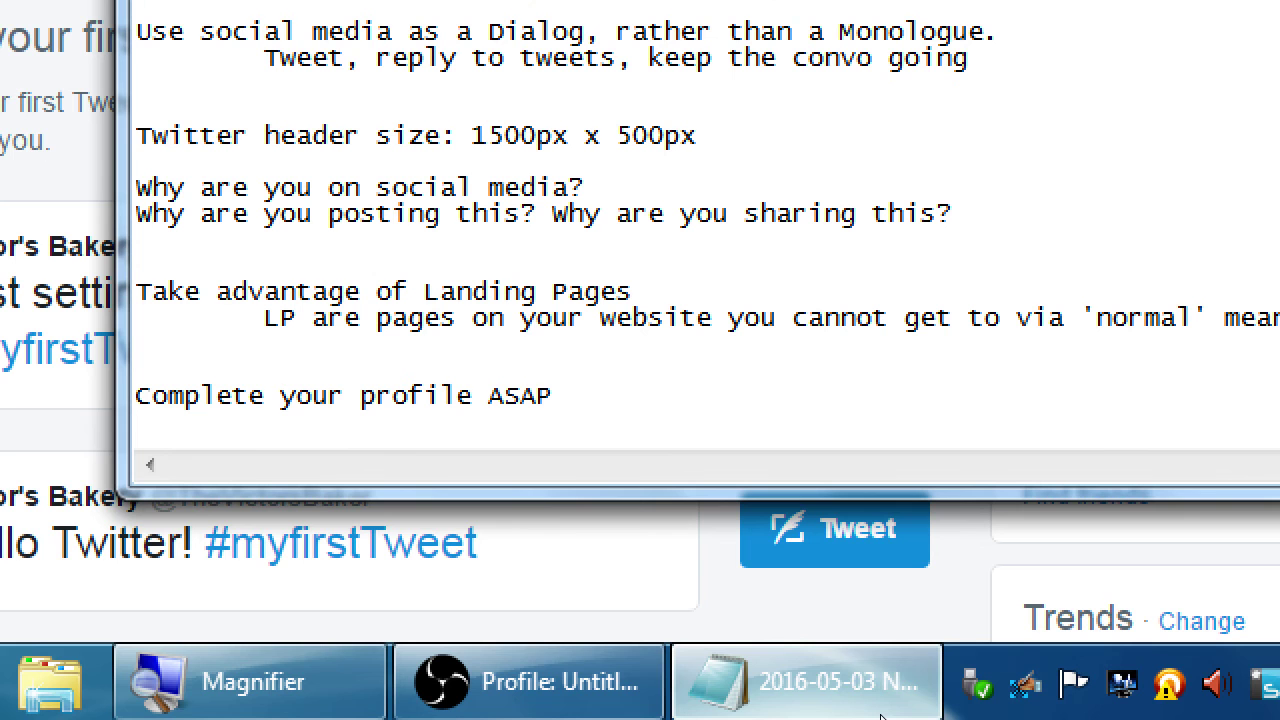
pyautogui.write('Tweet 5-10 times before')
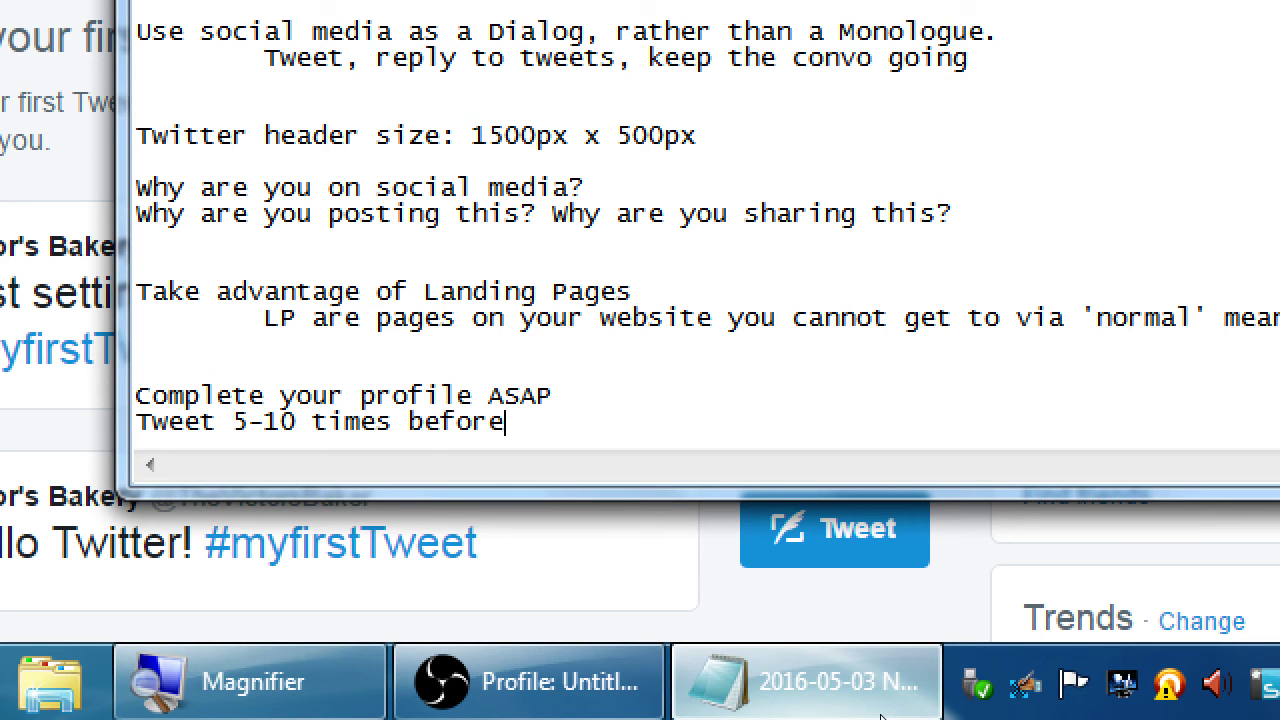
pyautogui.write(' trying to get followers')
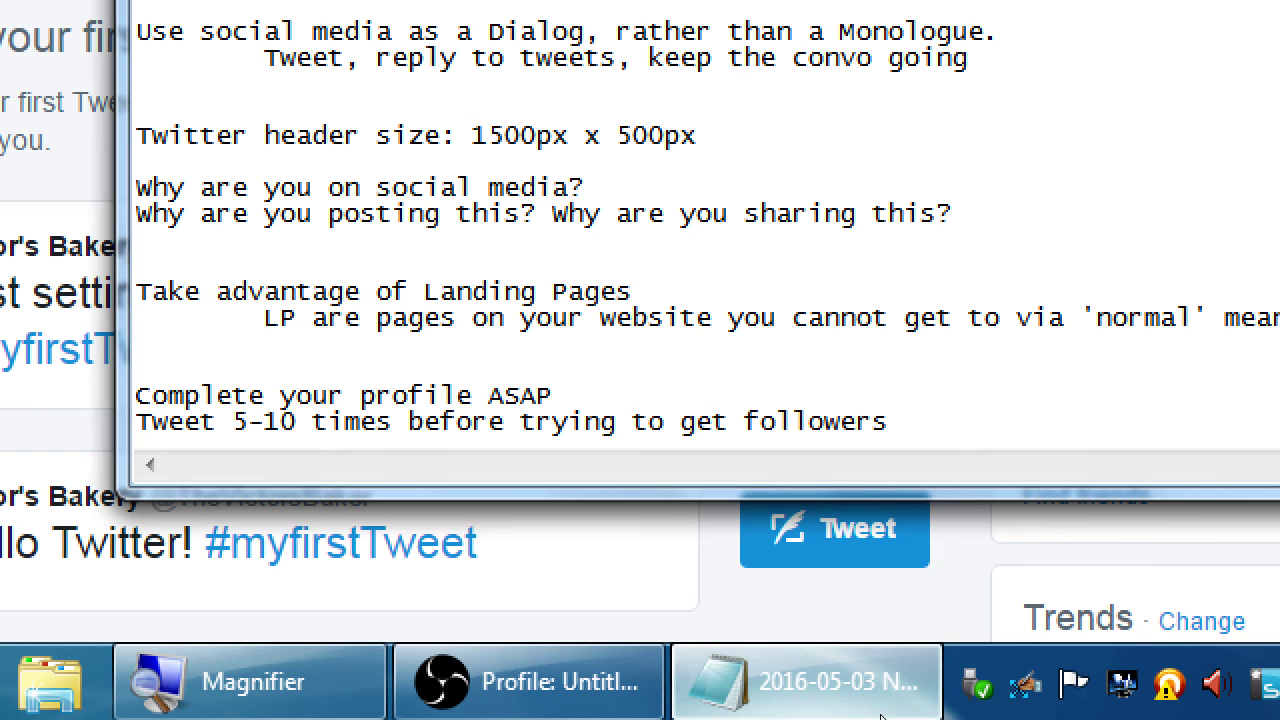
# - Switch back to Chrome and view the bakery account's Home timeline and its Notifications page
pyautogui.press('super+minus')
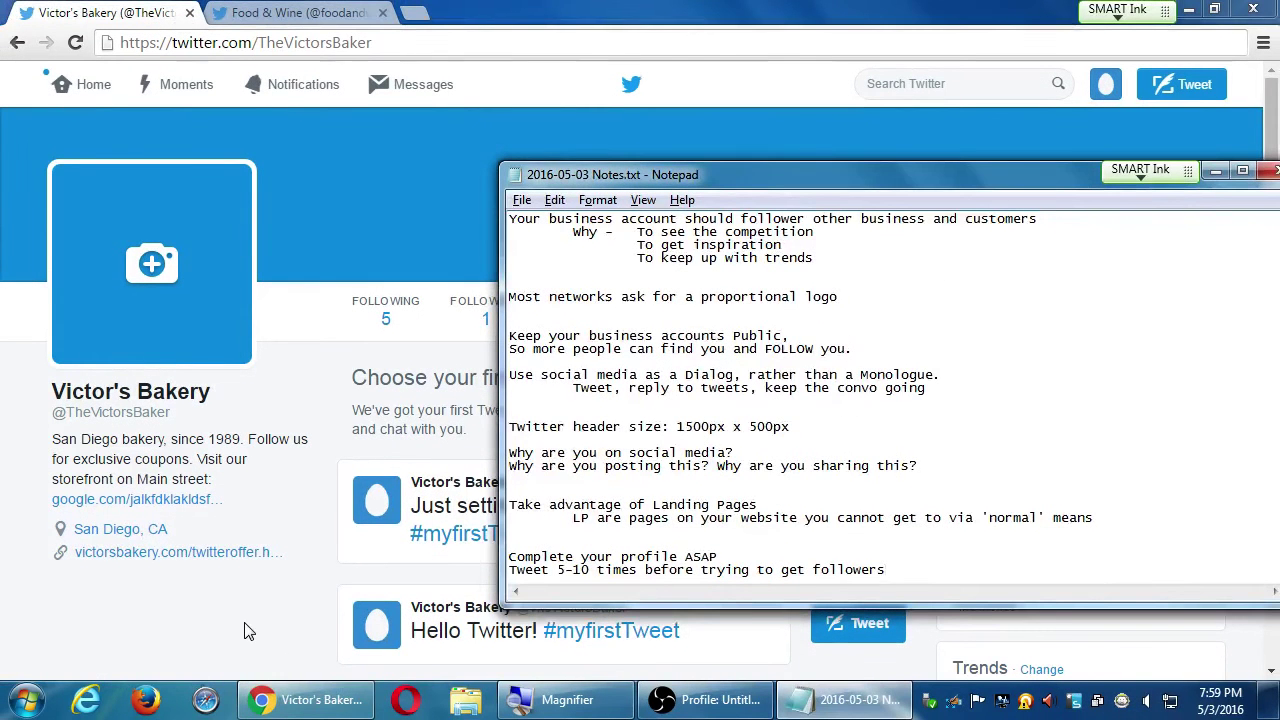
pyautogui.click(245, 627)
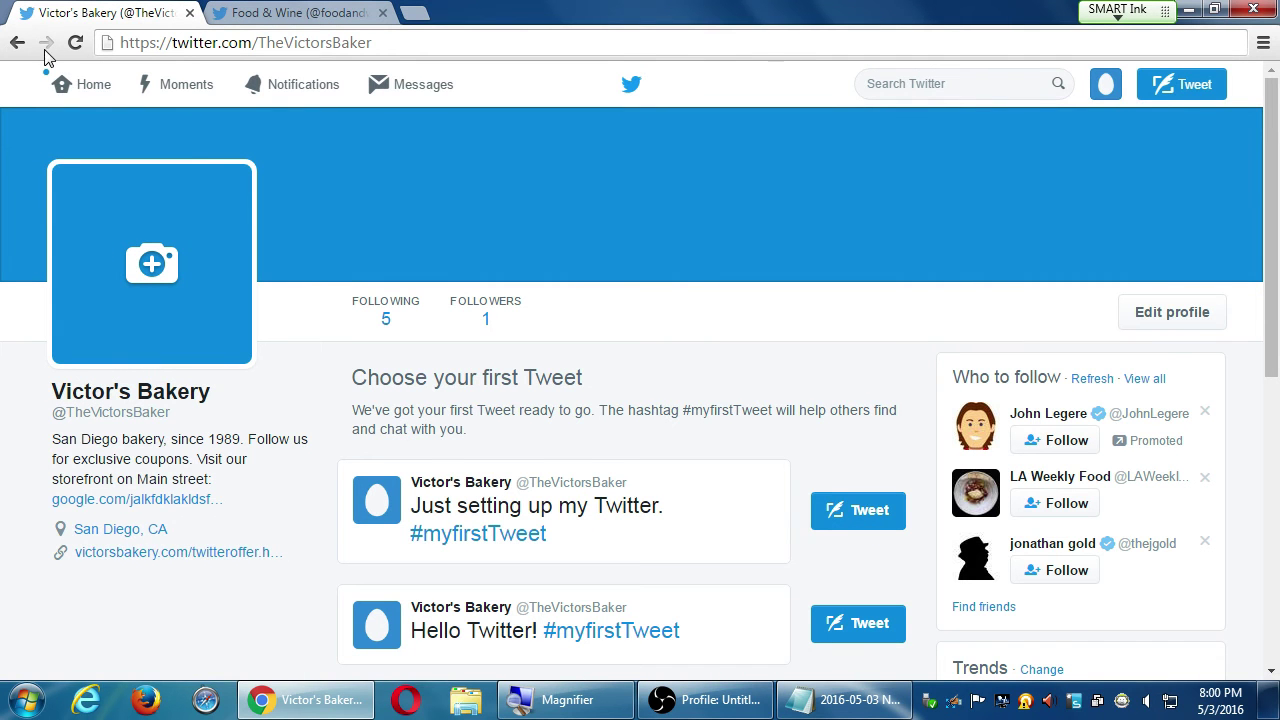
pyautogui.click(85, 86)
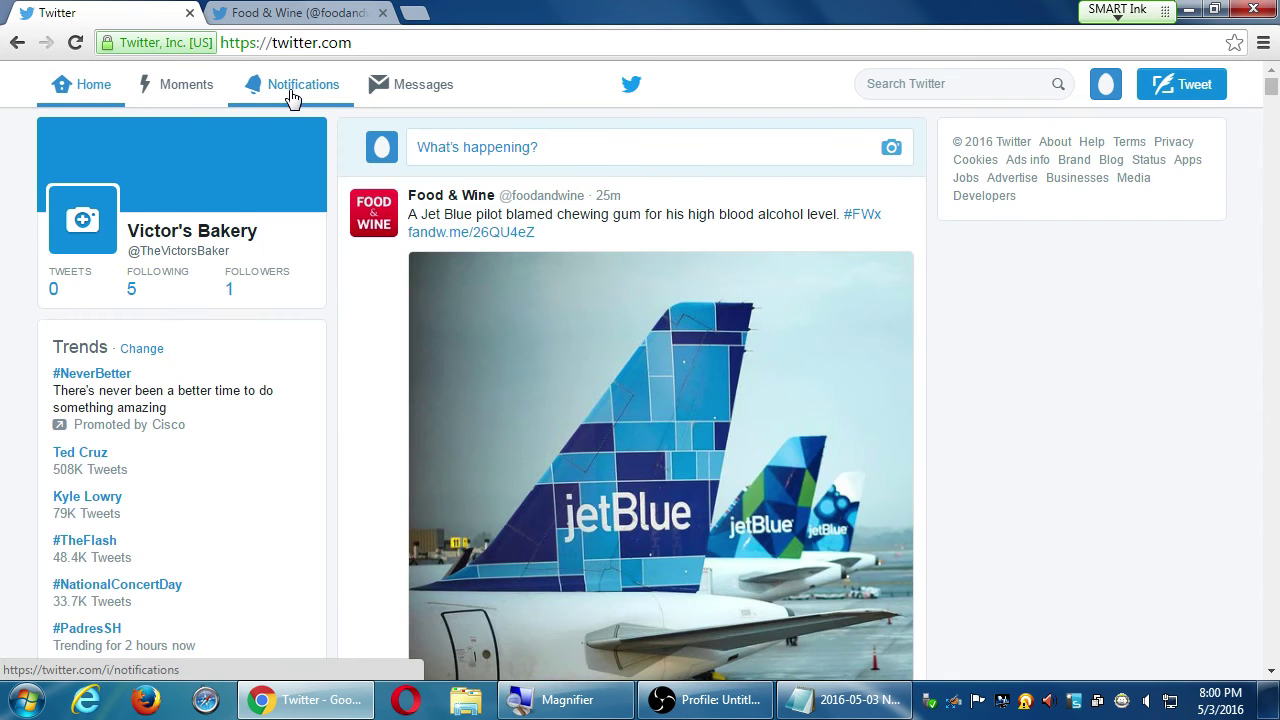
pyautogui.click(292, 95)
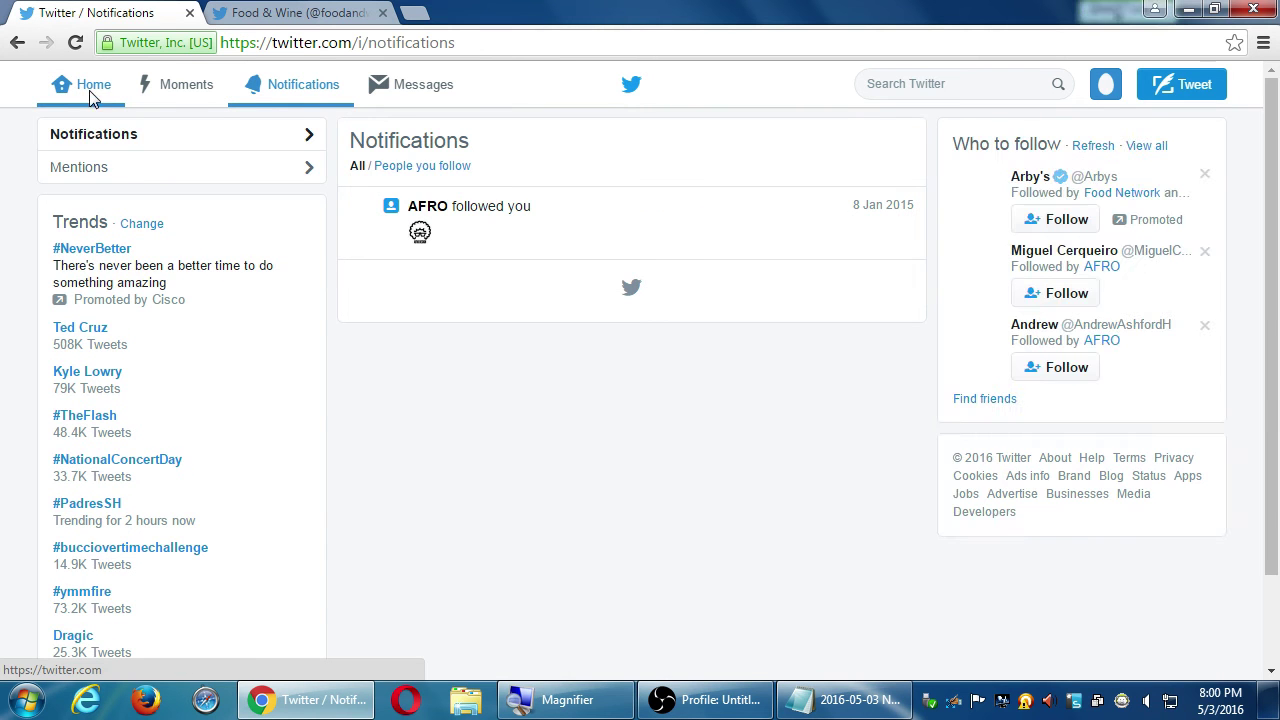
# - Return to the Home timeline and look at the window for composing a new tweet, closing it without writing anything
pyautogui.click(92, 90)
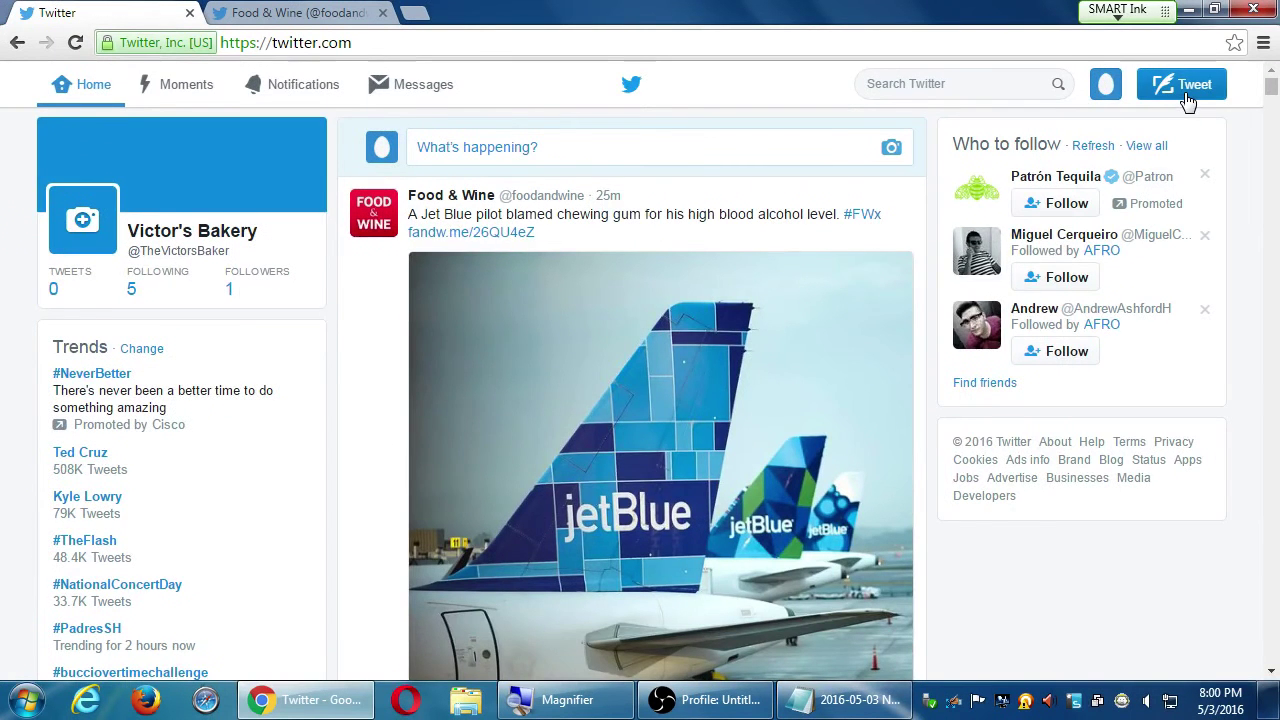
pyautogui.click(1187, 100)
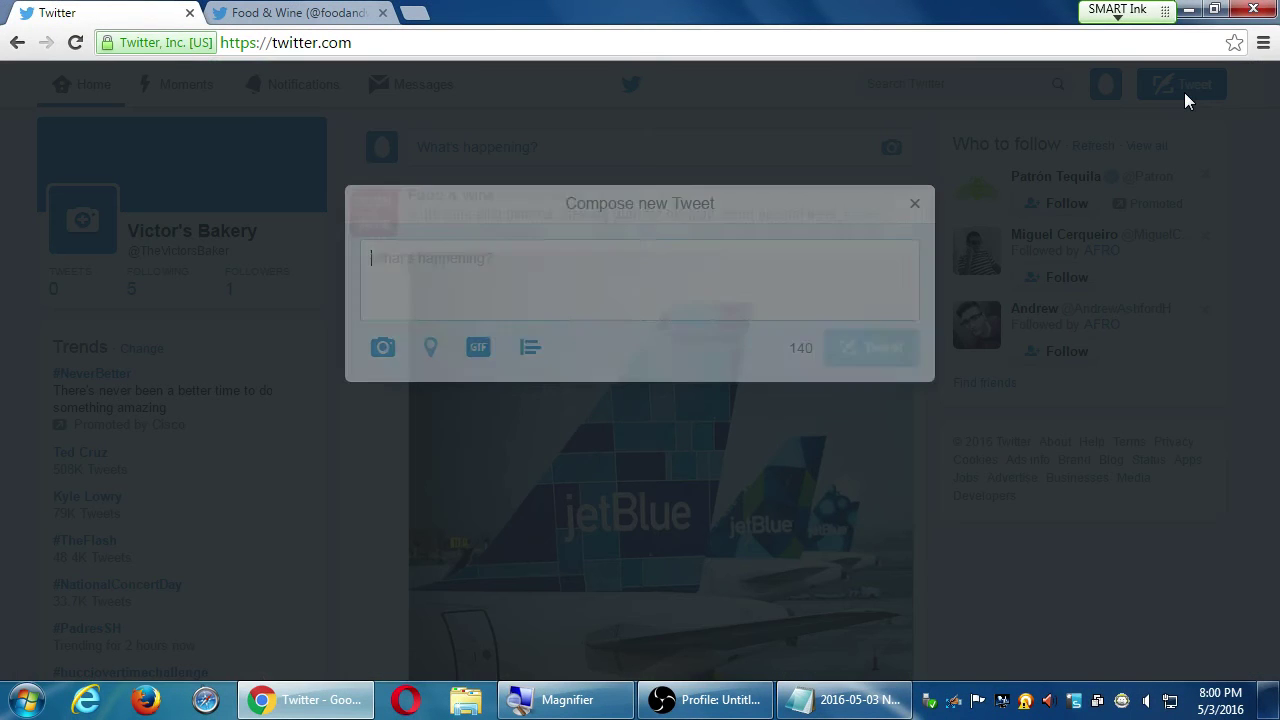
pyautogui.click(914, 203)
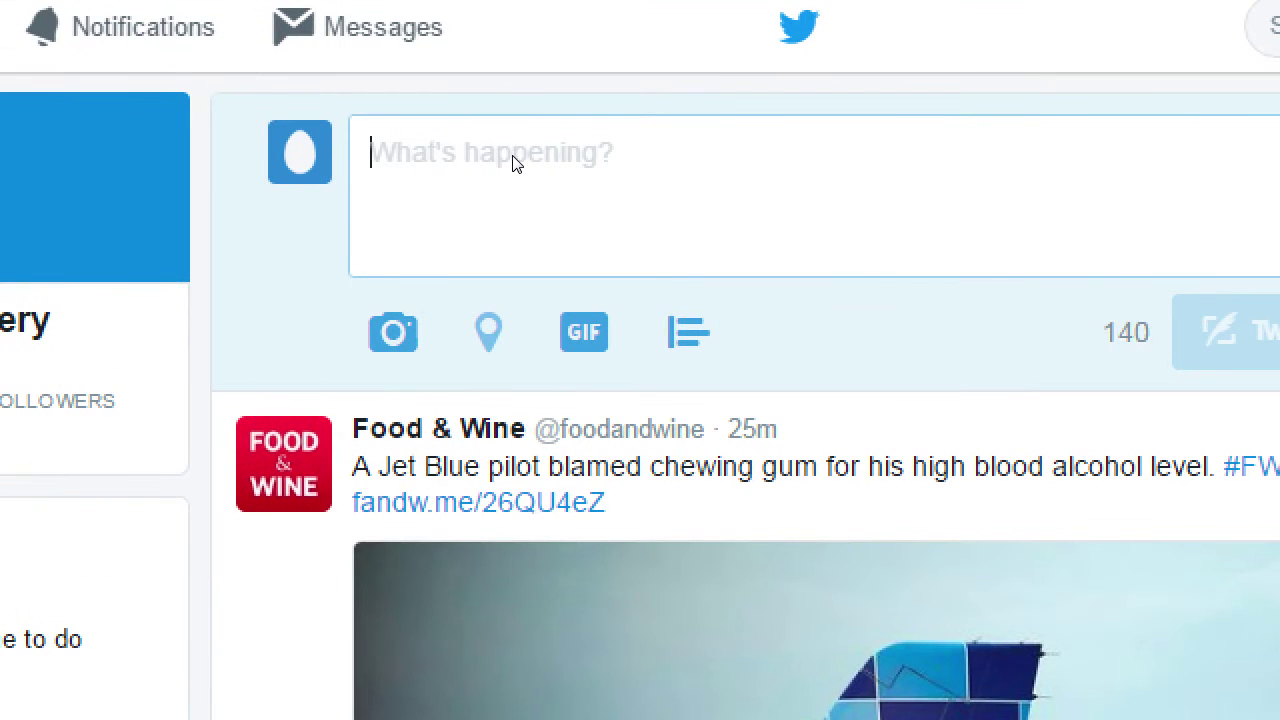
# - Post the tweet "Hello everyone! Happy to be on Twitter!" from the Home timeline and refresh the page
pyautogui.write('lkjlkjklfdklfdklfdjkfdlj')
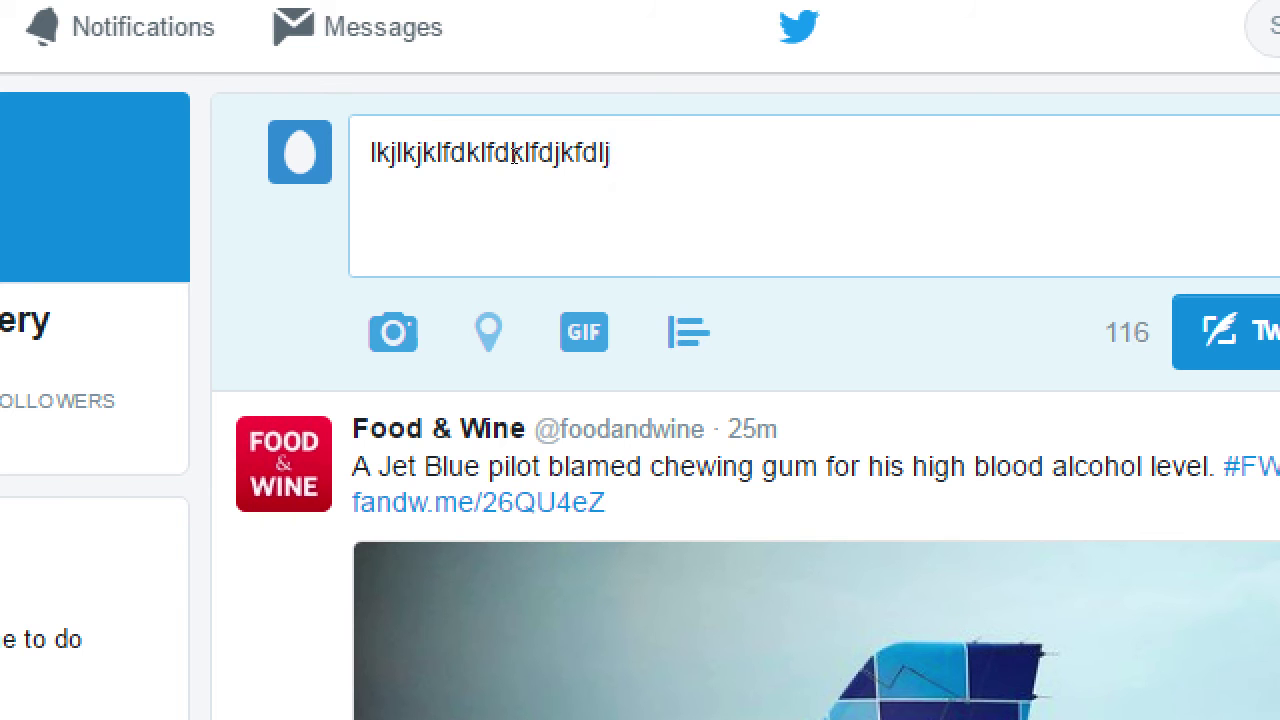
pyautogui.hotkey('ctrl', 'a')
pyautogui.write('Hell')
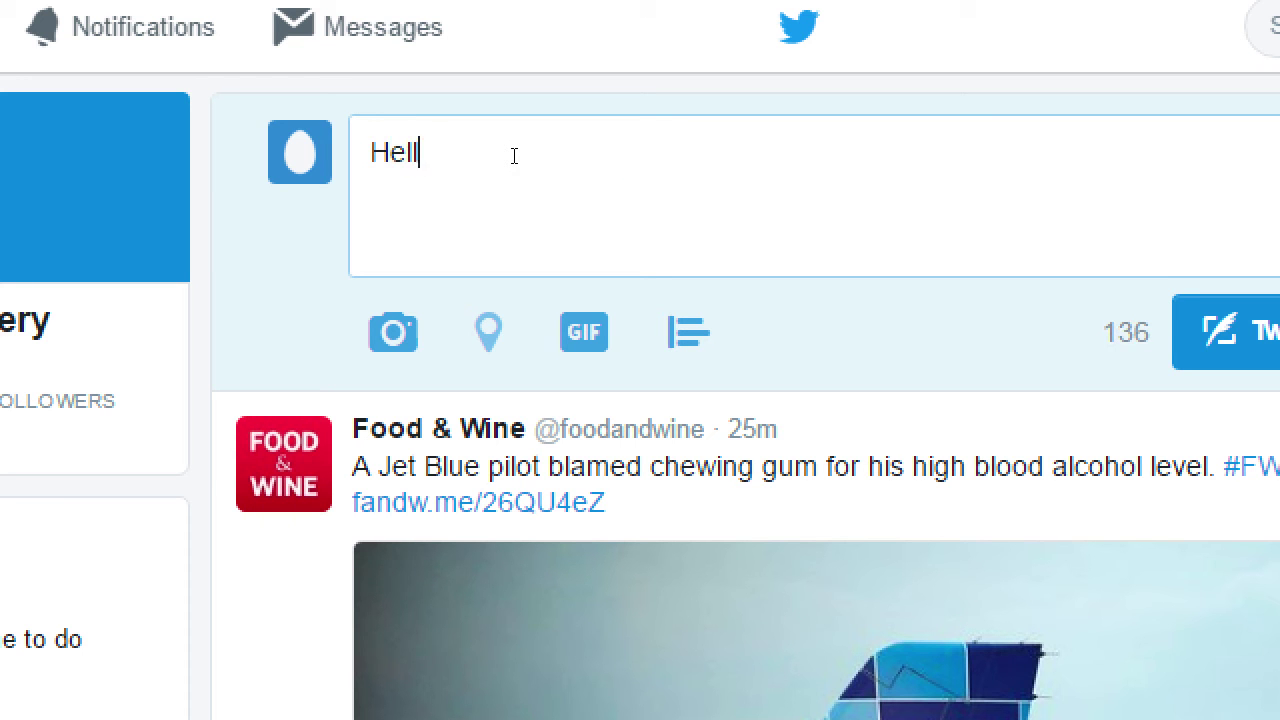
pyautogui.write('o everyone! Happy to be o')
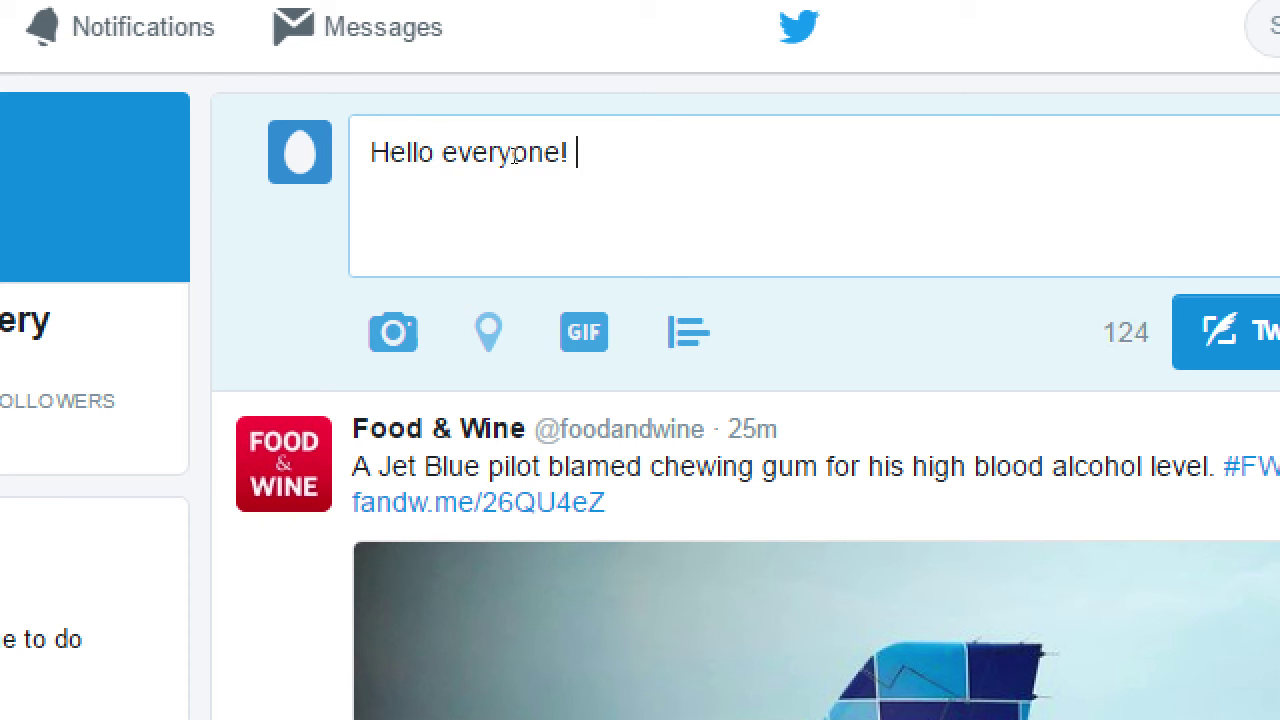
pyautogui.write('n Twitter!')
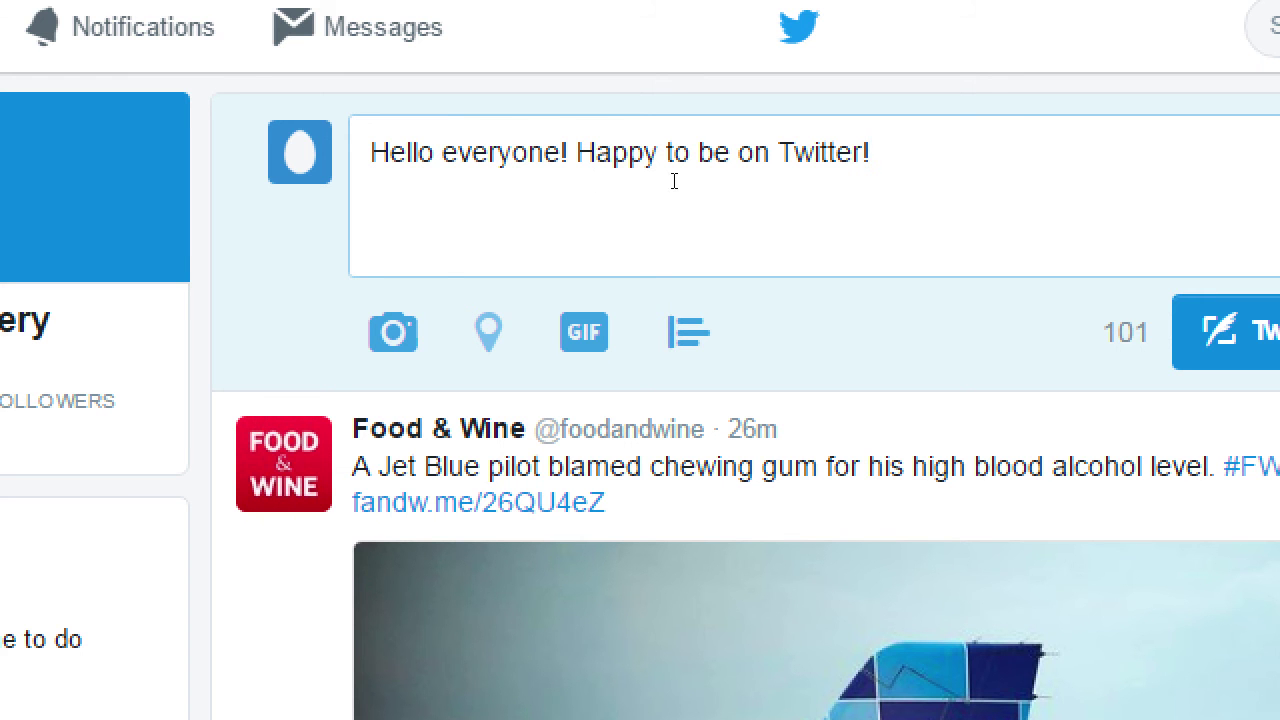
pyautogui.hotkey('ctrl', 'Return')
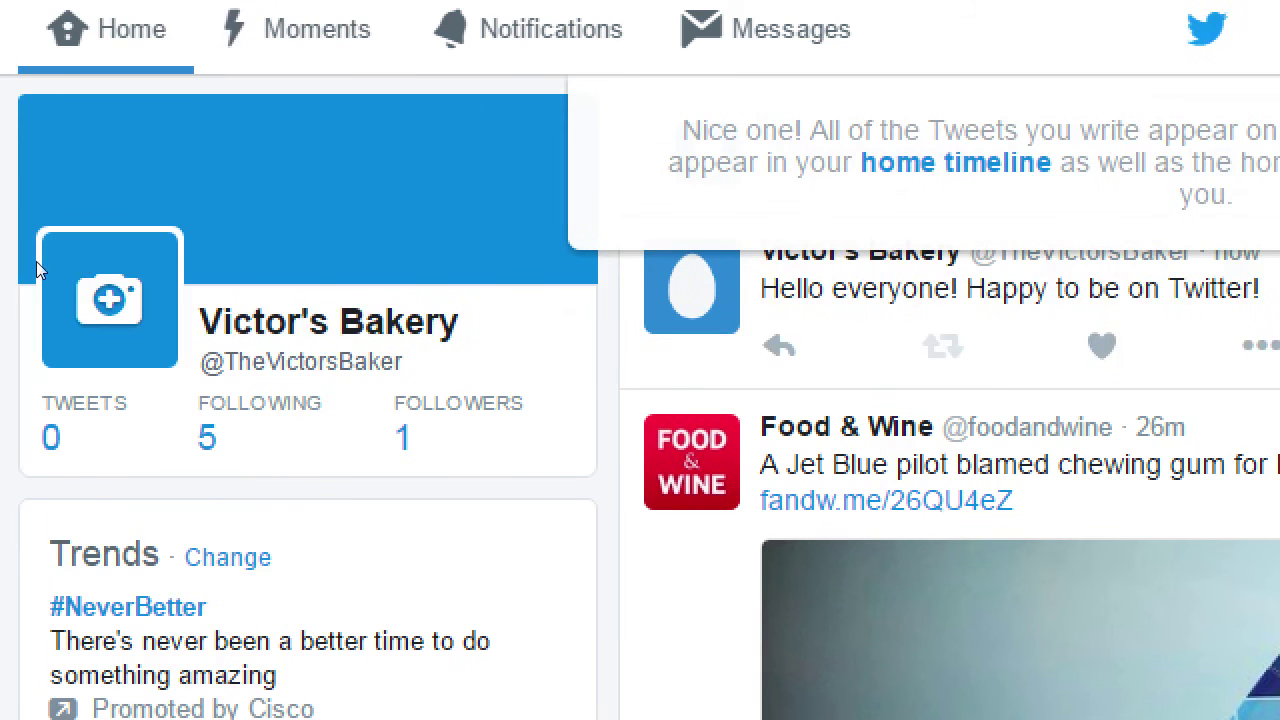
pyautogui.press('F5')
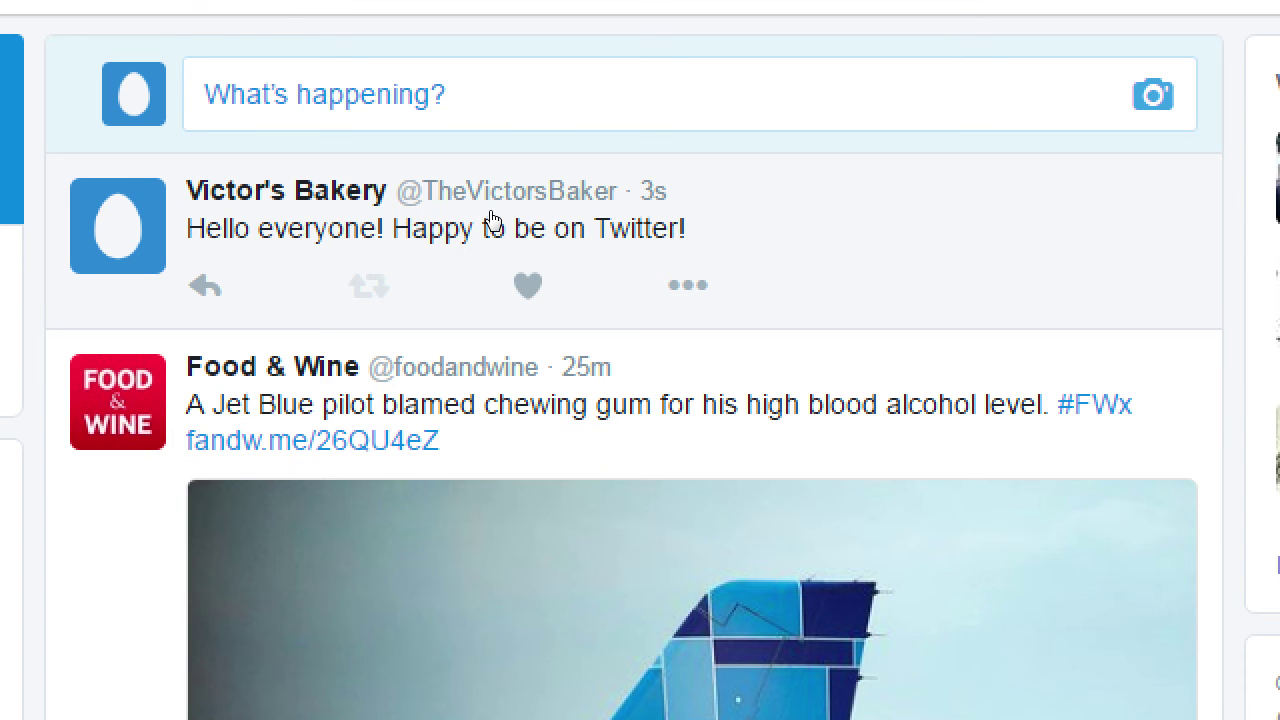
# - Start a new tweet with the line "Hello world. We're on Twitter."
pyautogui.click(471, 94)
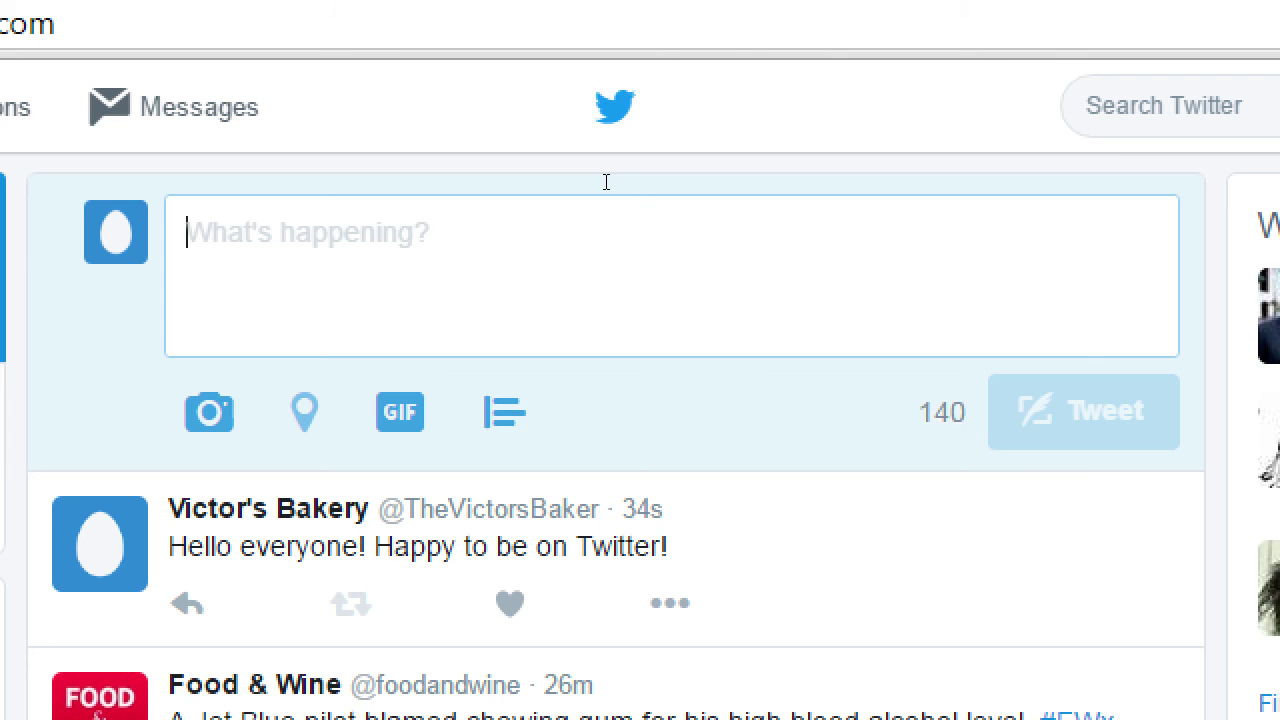
pyautogui.write('He')
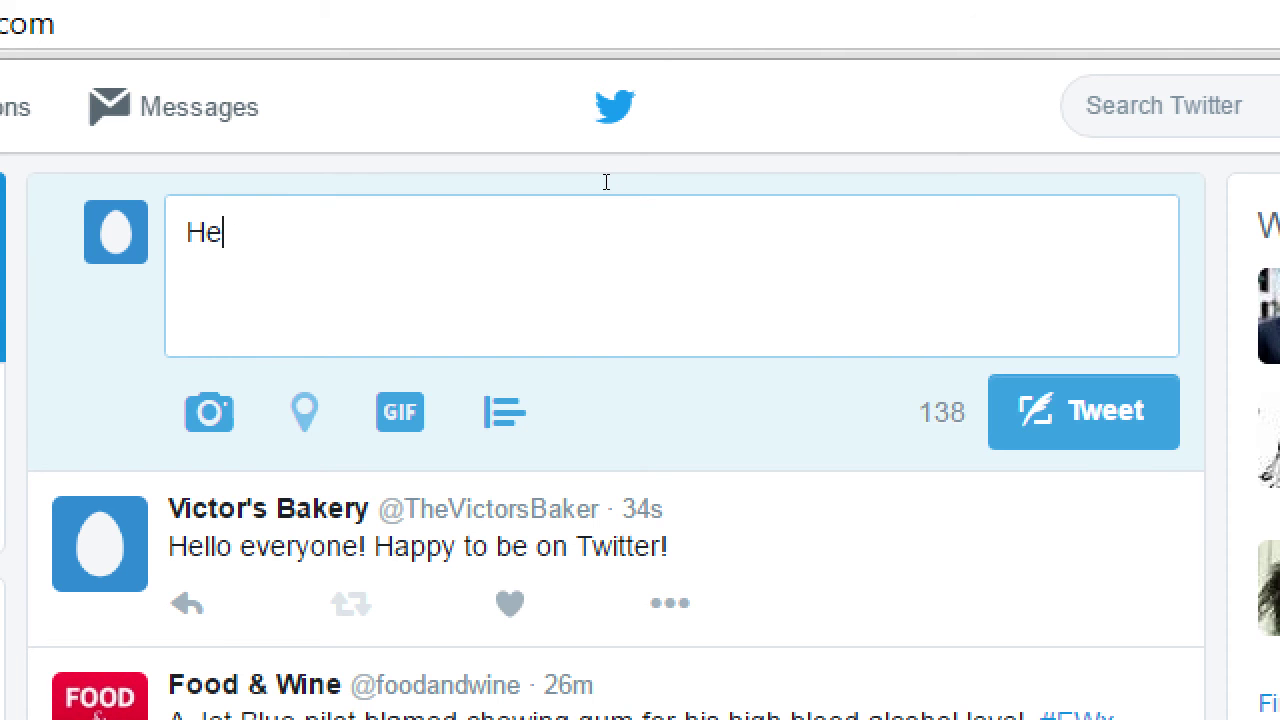
pyautogui.write('llo world.')
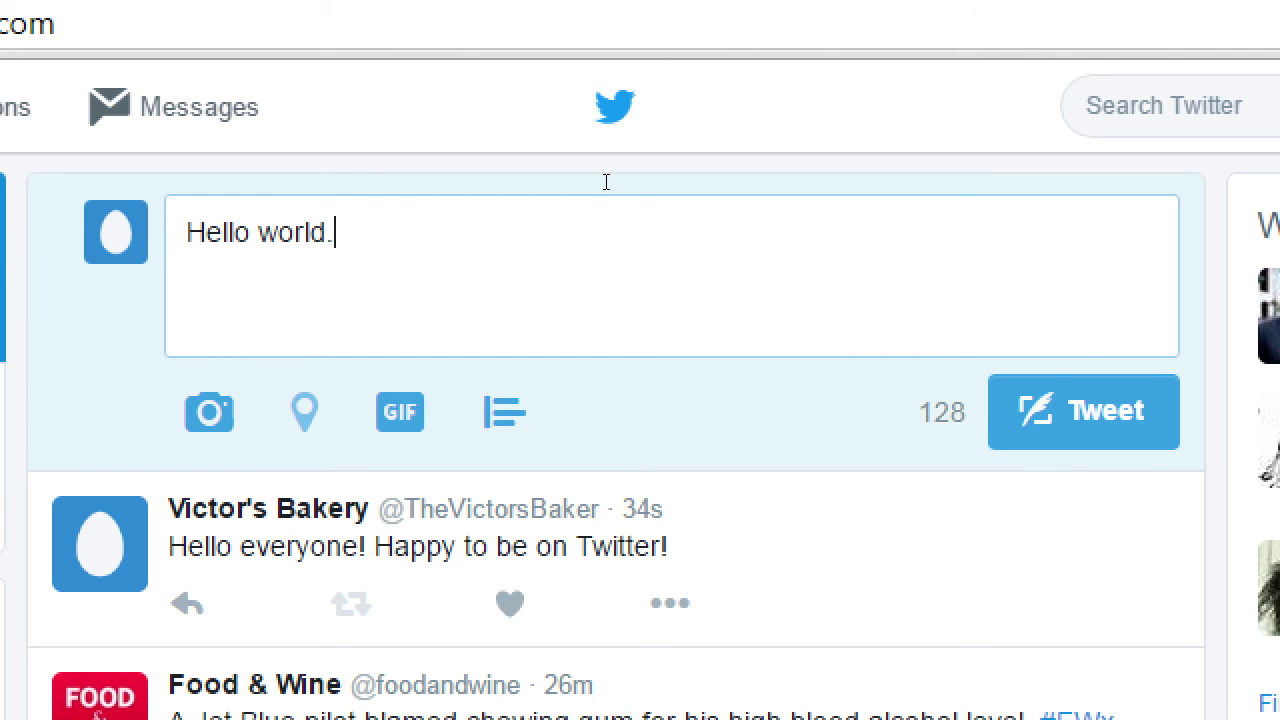
pyautogui.write(" We're on Twitter.")
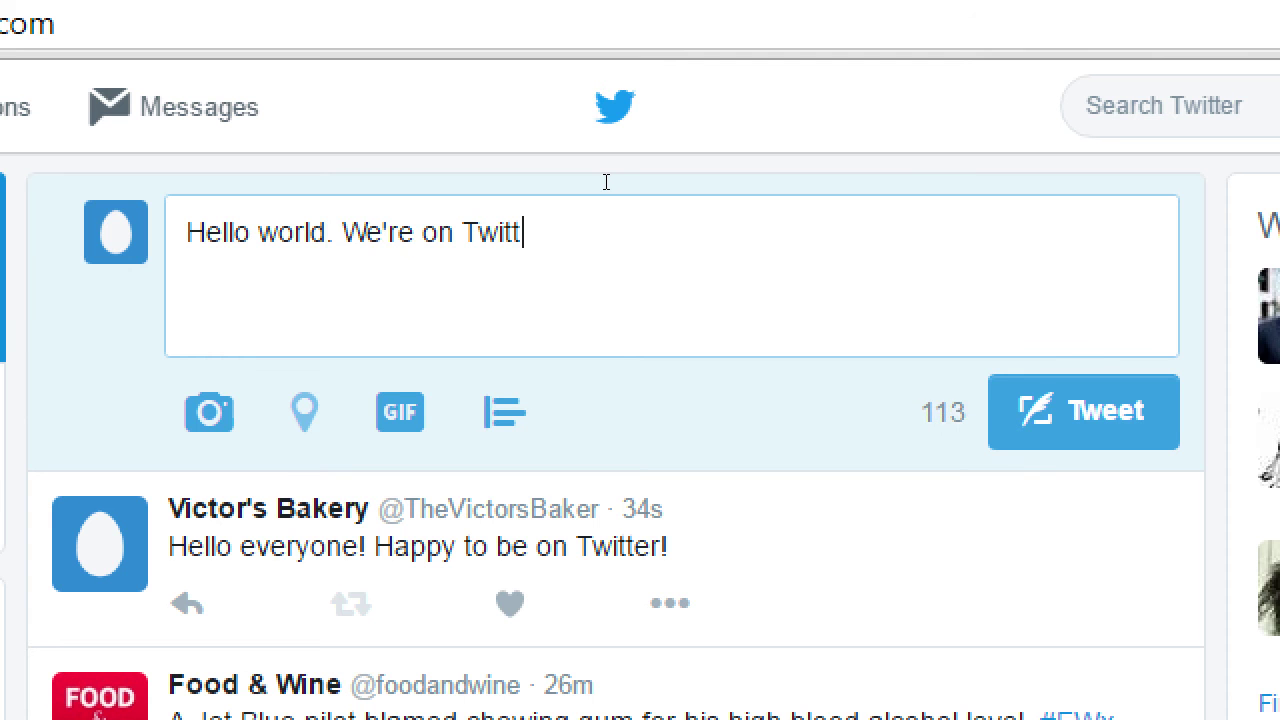
# - Add a second line "Follow us for great food photos and exclusive goodies!" to the tweet and post it
pyautogui.press('Return')
pyautogui.write('Follow us for')
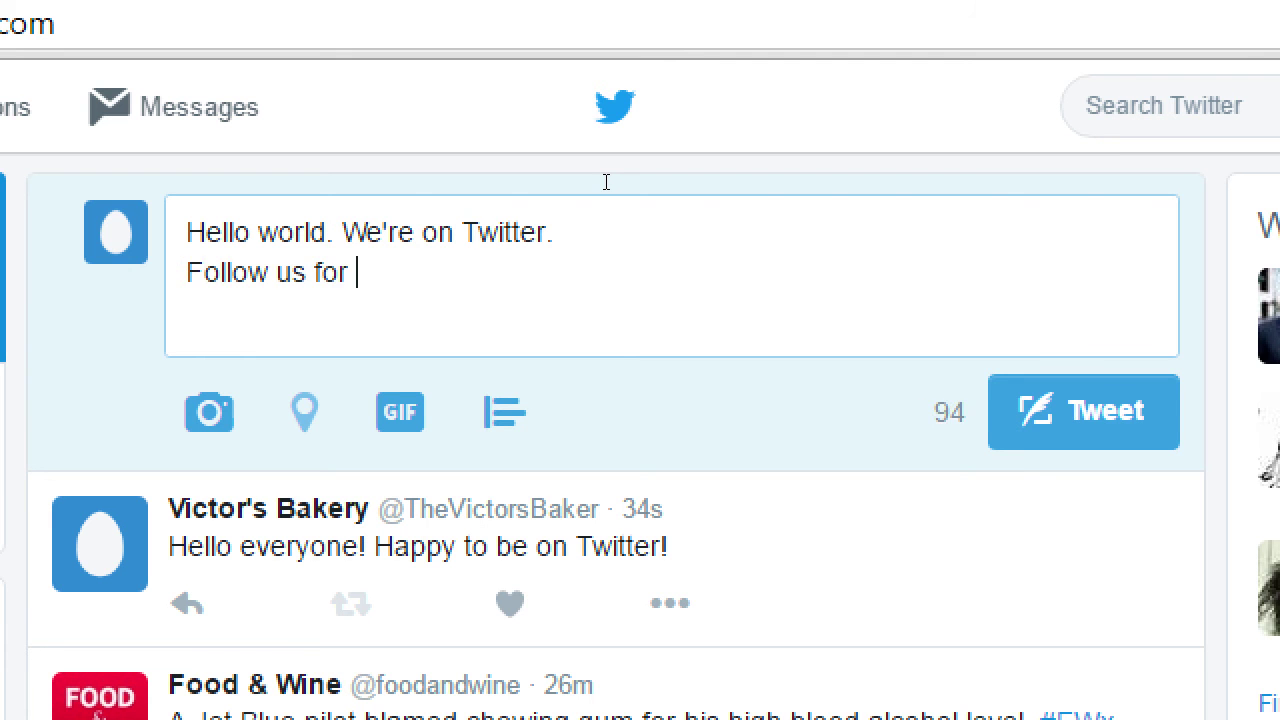
pyautogui.write(' great ')
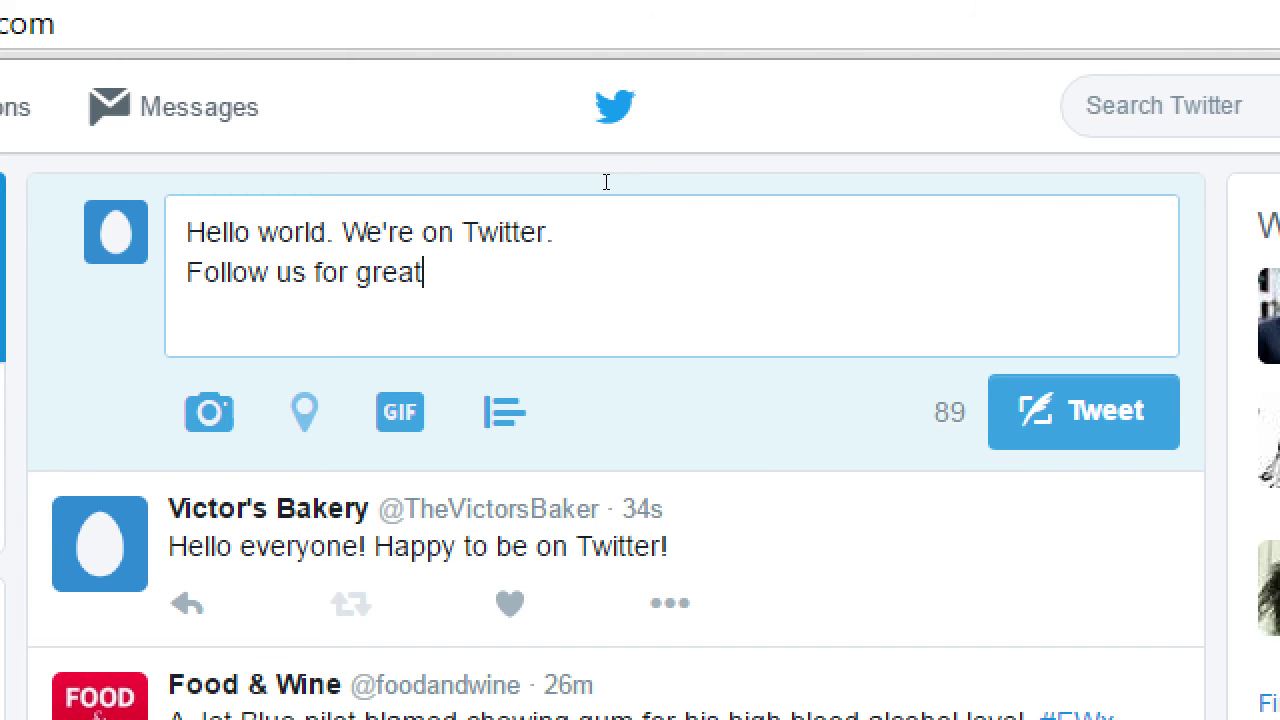
pyautogui.write('food photos and ')
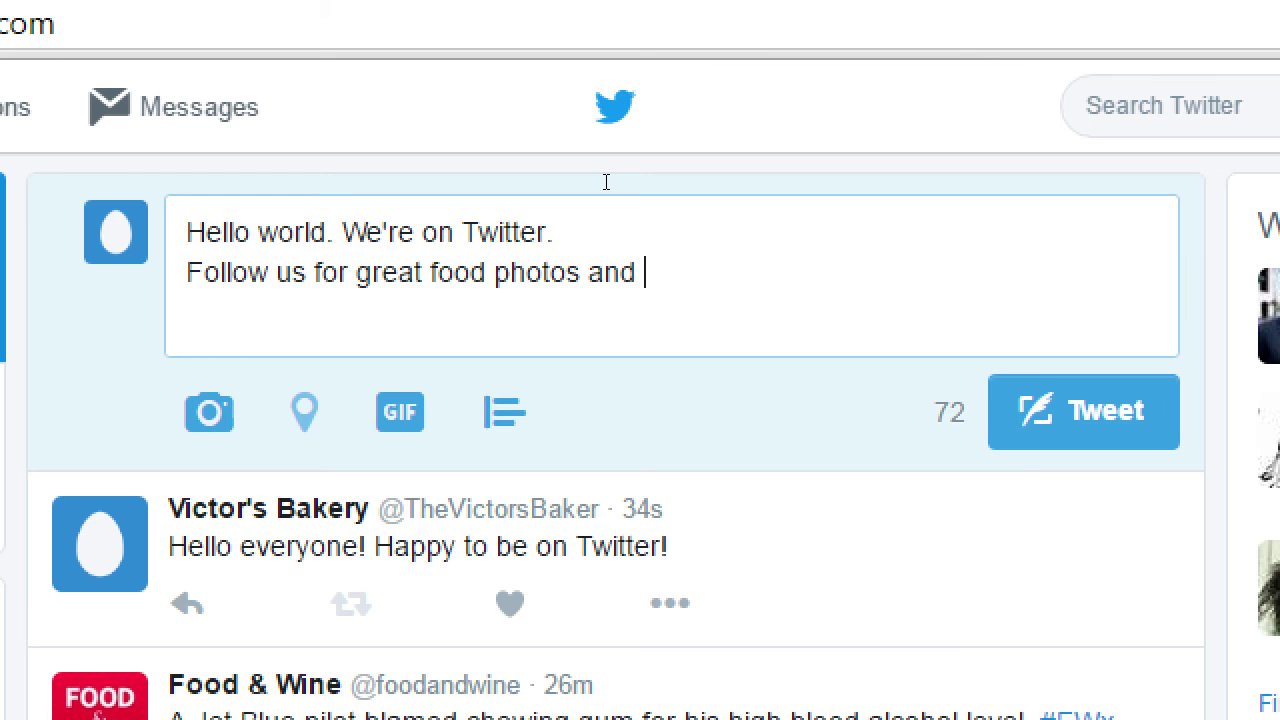
pyautogui.write('excluvis')
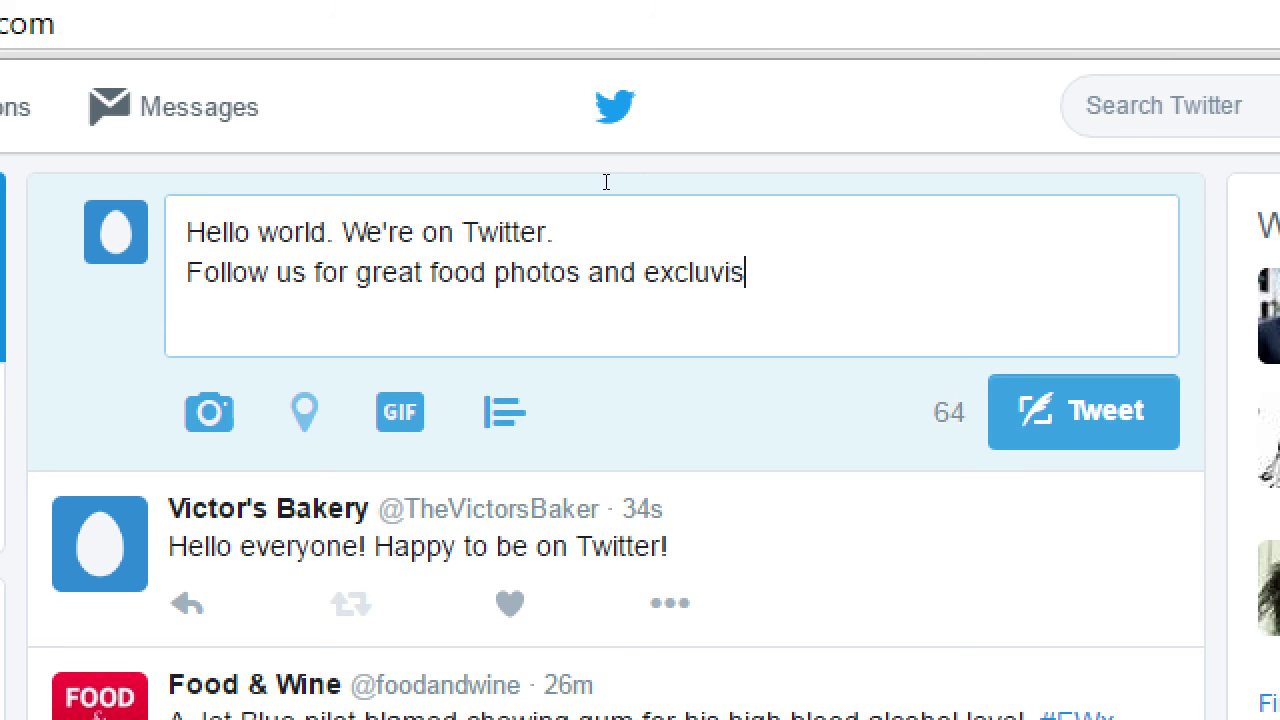
pyautogui.press('BackSpace')
pyautogui.press('BackSpace')
pyautogui.press('BackSpace')
pyautogui.write('sive goodie')
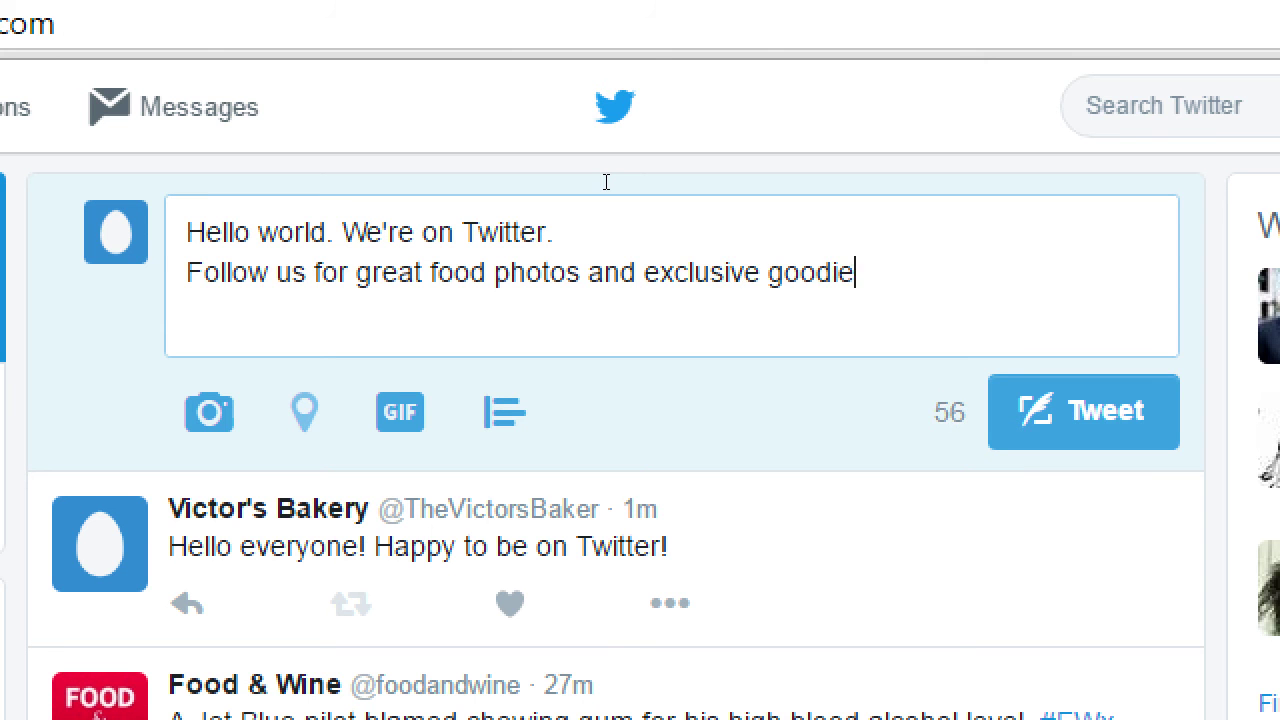
pyautogui.write('s!')
pyautogui.hotkey('ctrl', 'Return')
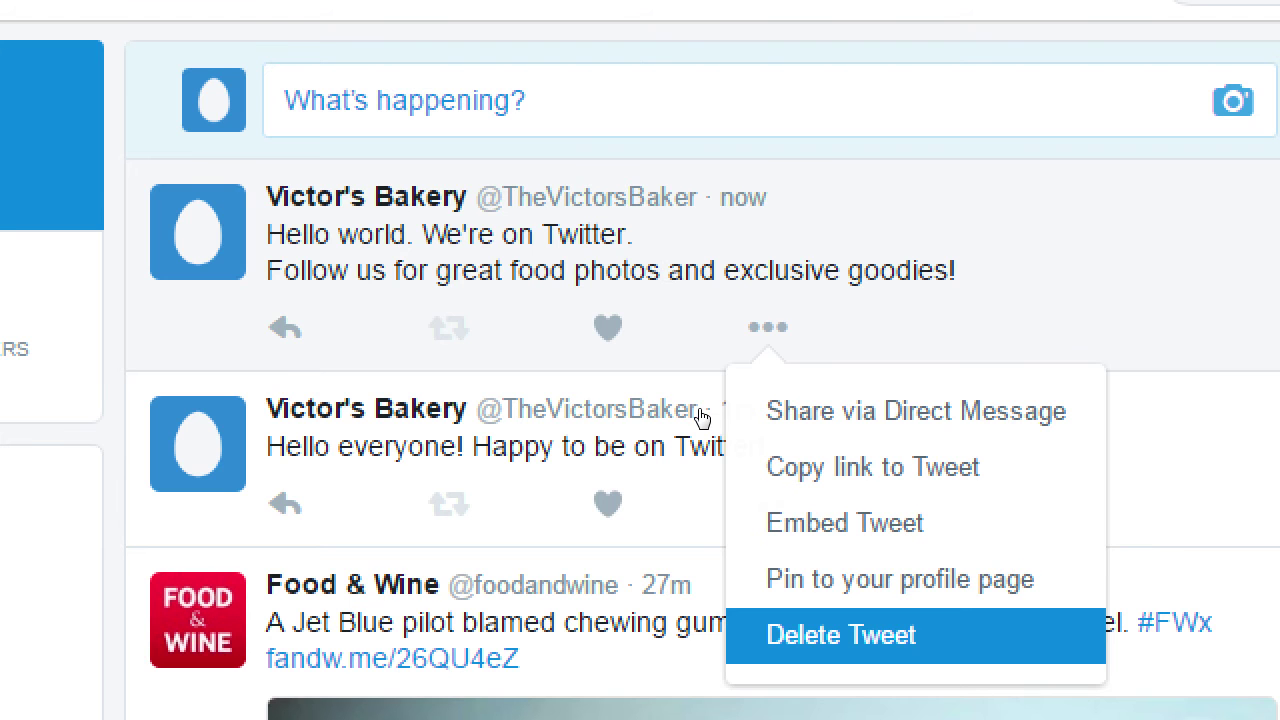
# - Delete the bakery's older tweet "Hello everyone! Happy to be on Twitter!" from the timeline
pyautogui.click(350, 366)
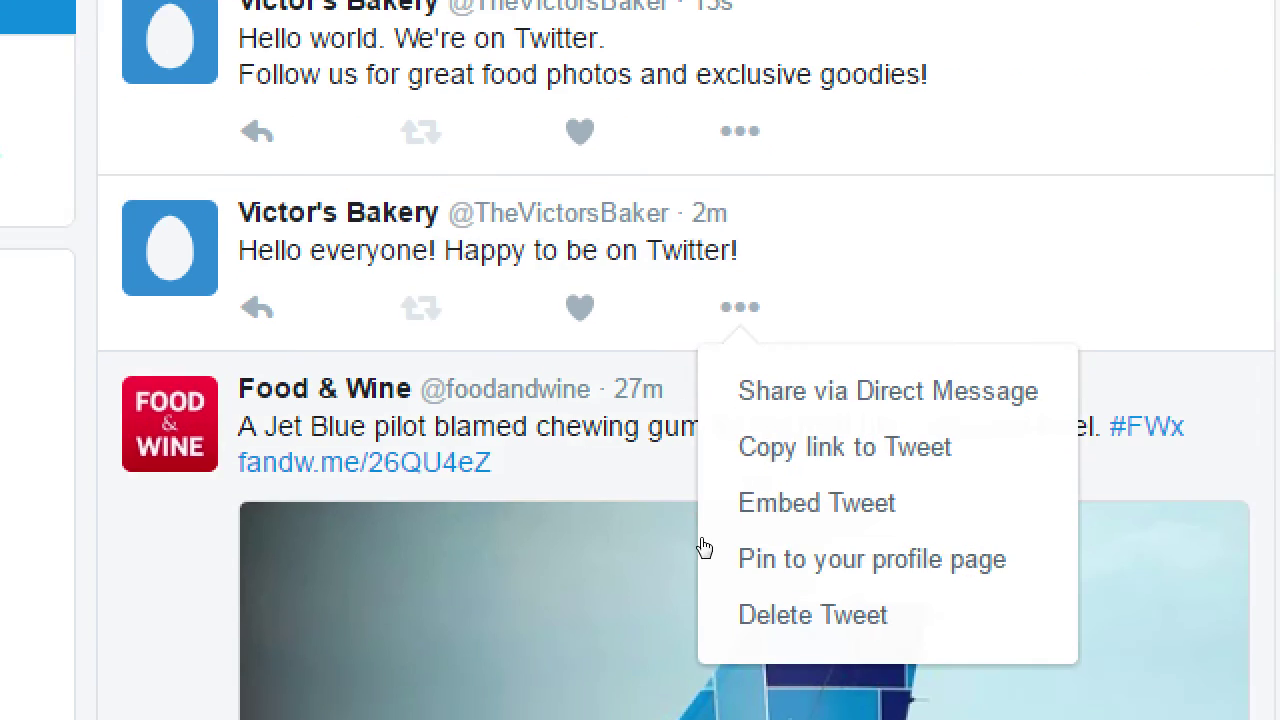
pyautogui.click(700, 572)
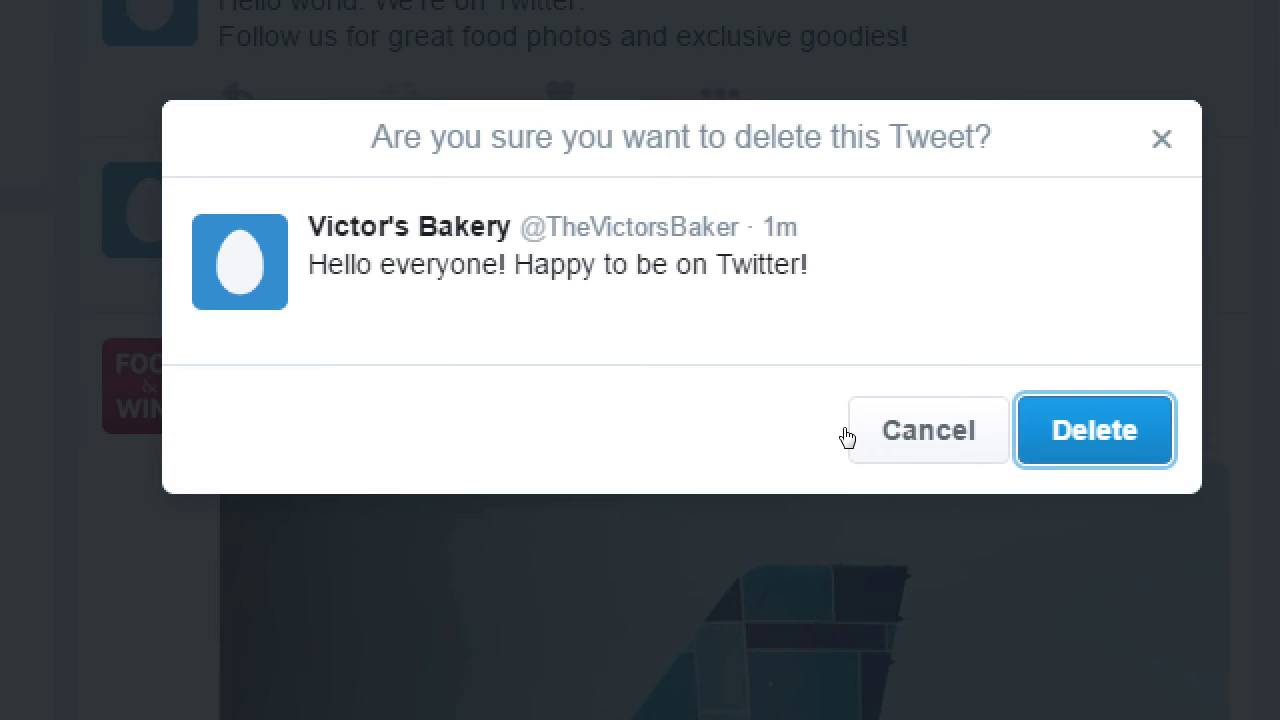
pyautogui.press('Return')
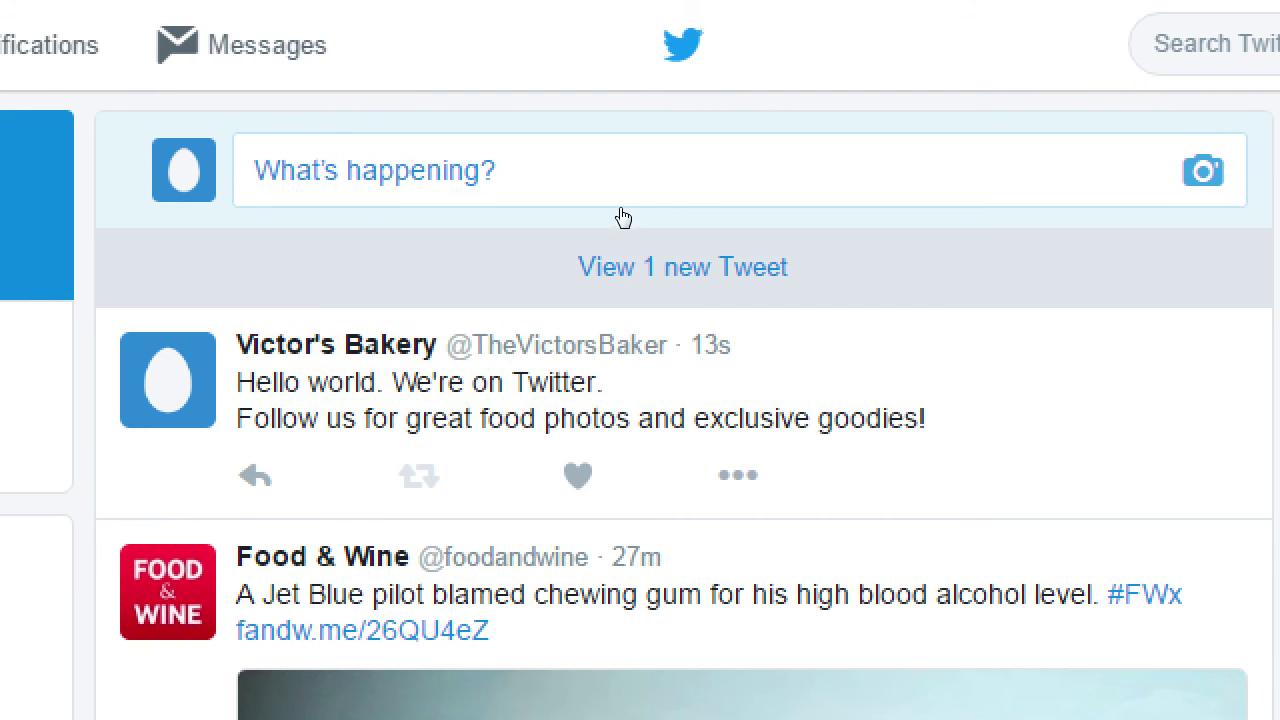
# - Try out quoting Food & Wine's Jet Blue tweet with a filler comment, and cancel it without posting
pyautogui.click(641, 146)
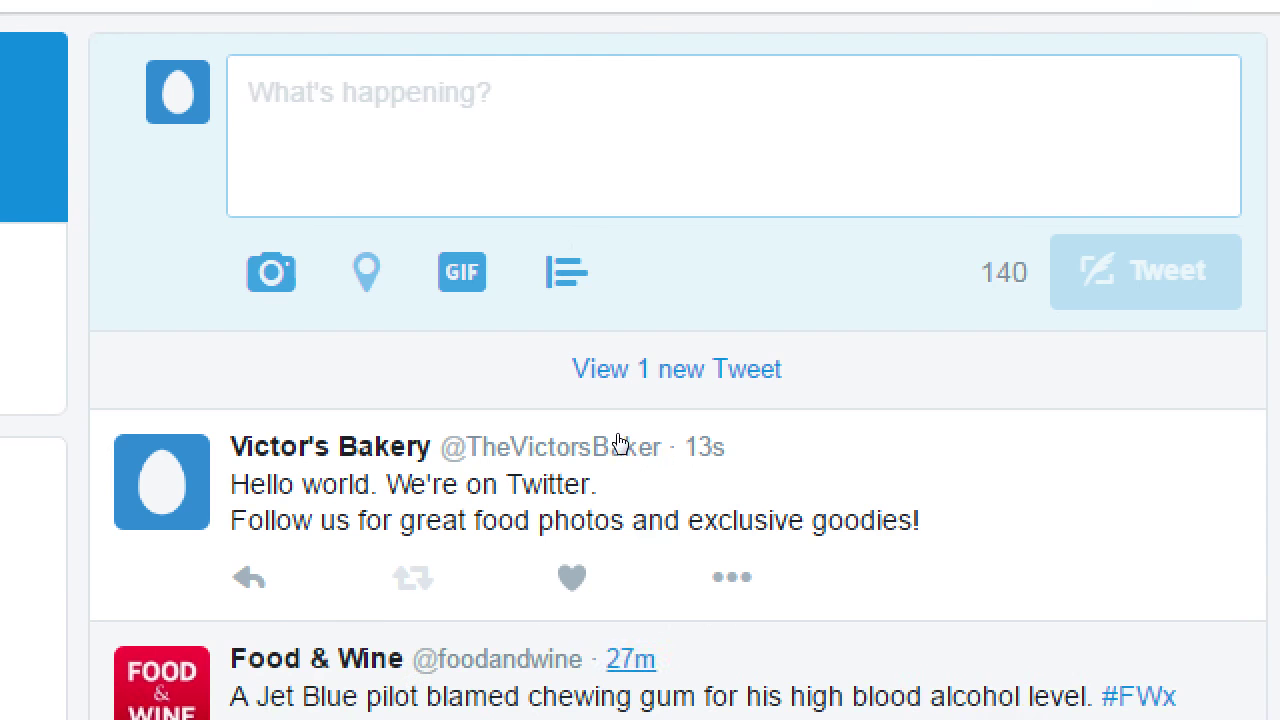
pyautogui.scroll(-5, 651, 466)
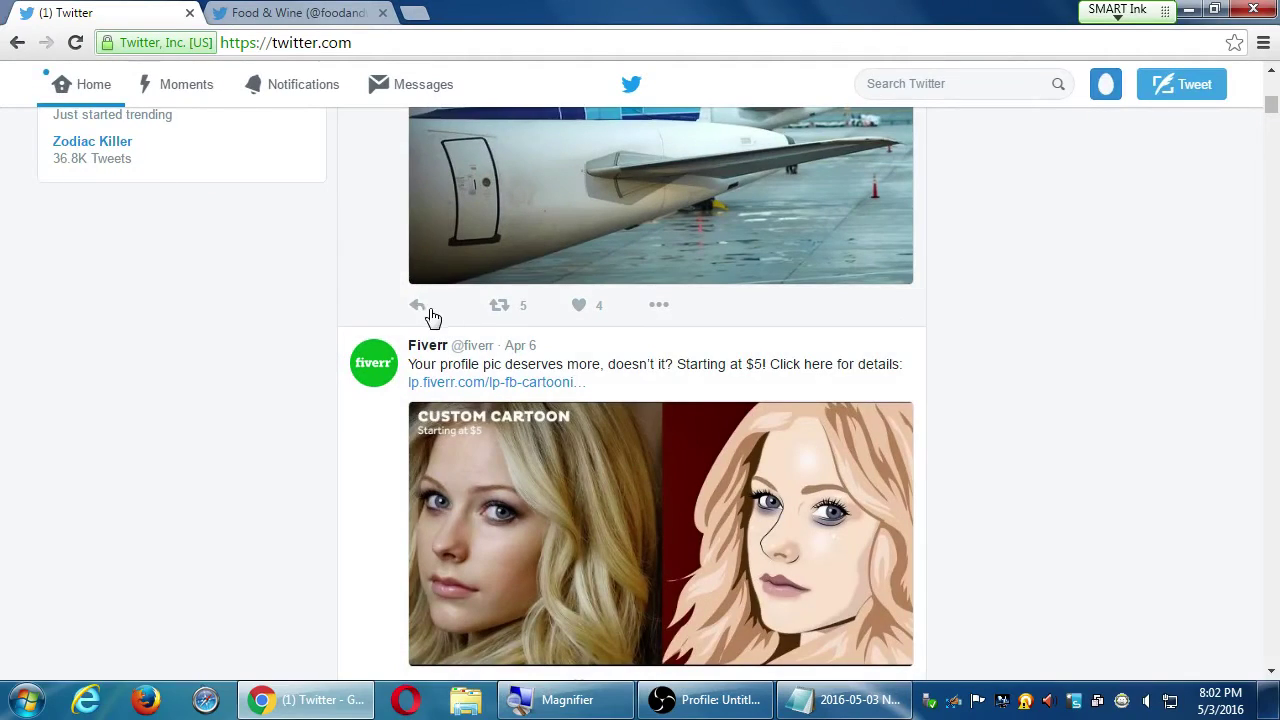
pyautogui.click(498, 305)
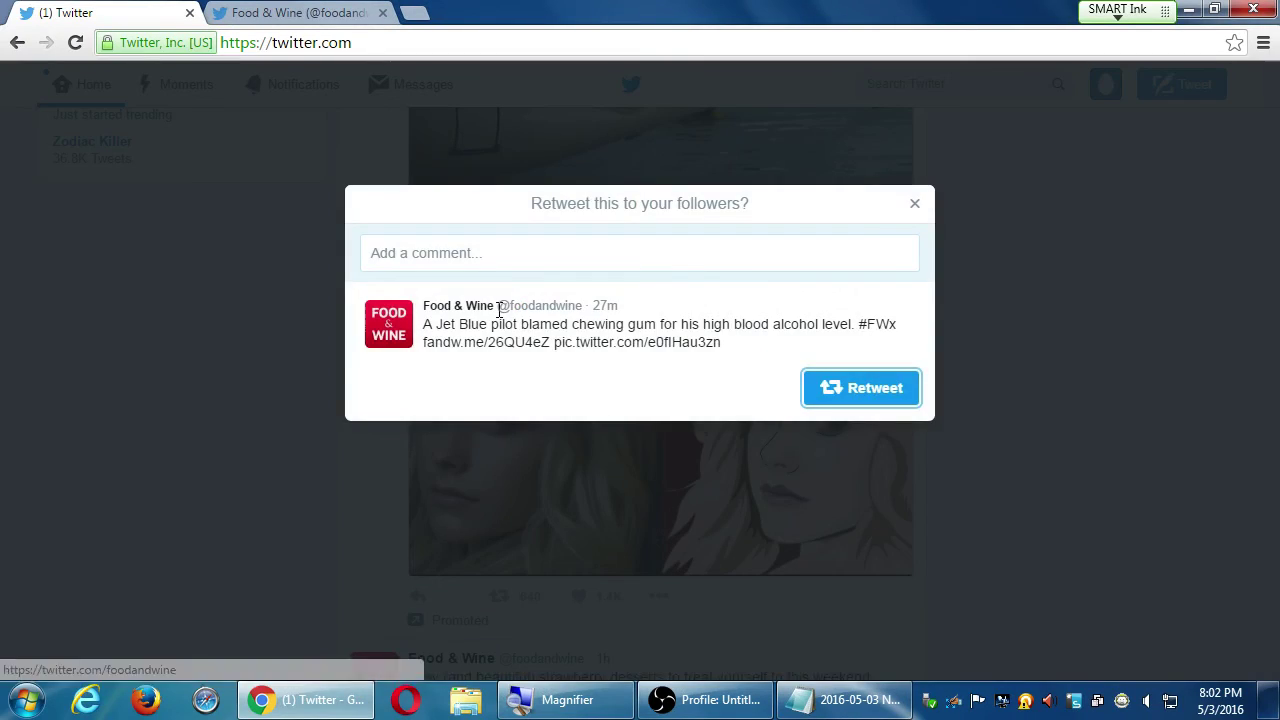
pyautogui.click(480, 264)
pyautogui.write('dsafdsafdsdsffsdfdsafdsfdsfdsfdsafsadfdsa')
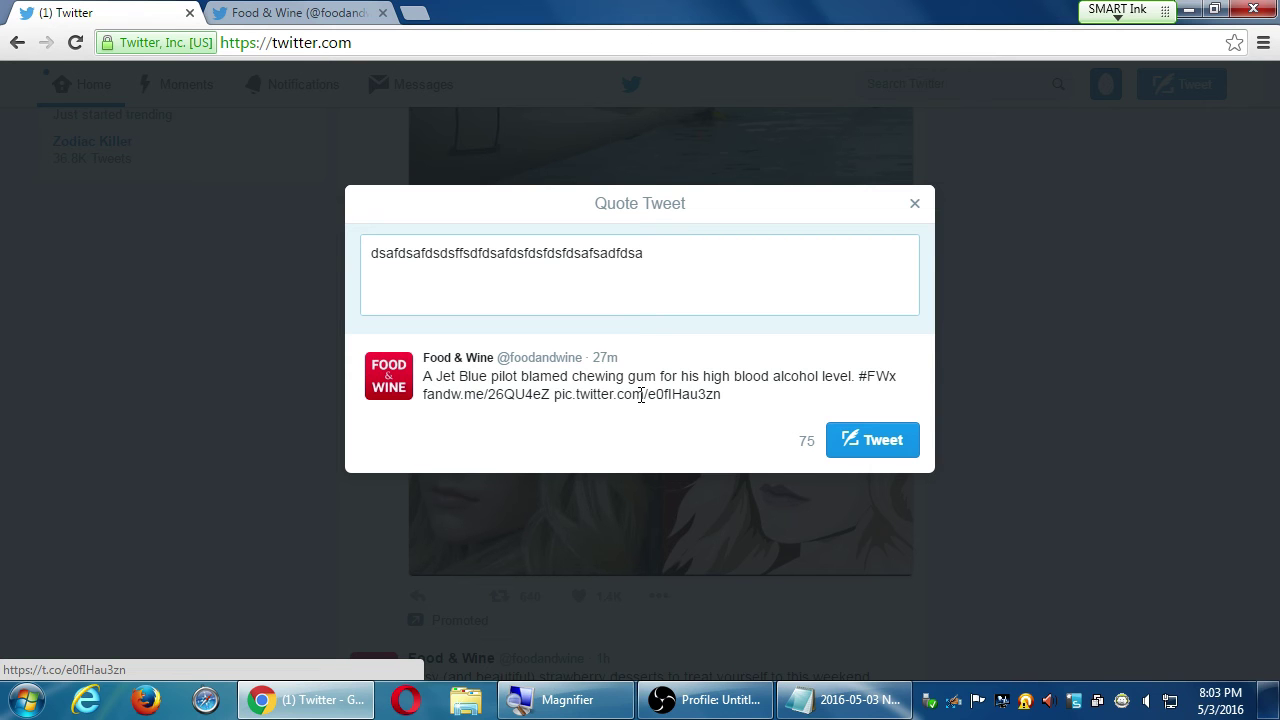
pyautogui.press('Escape')
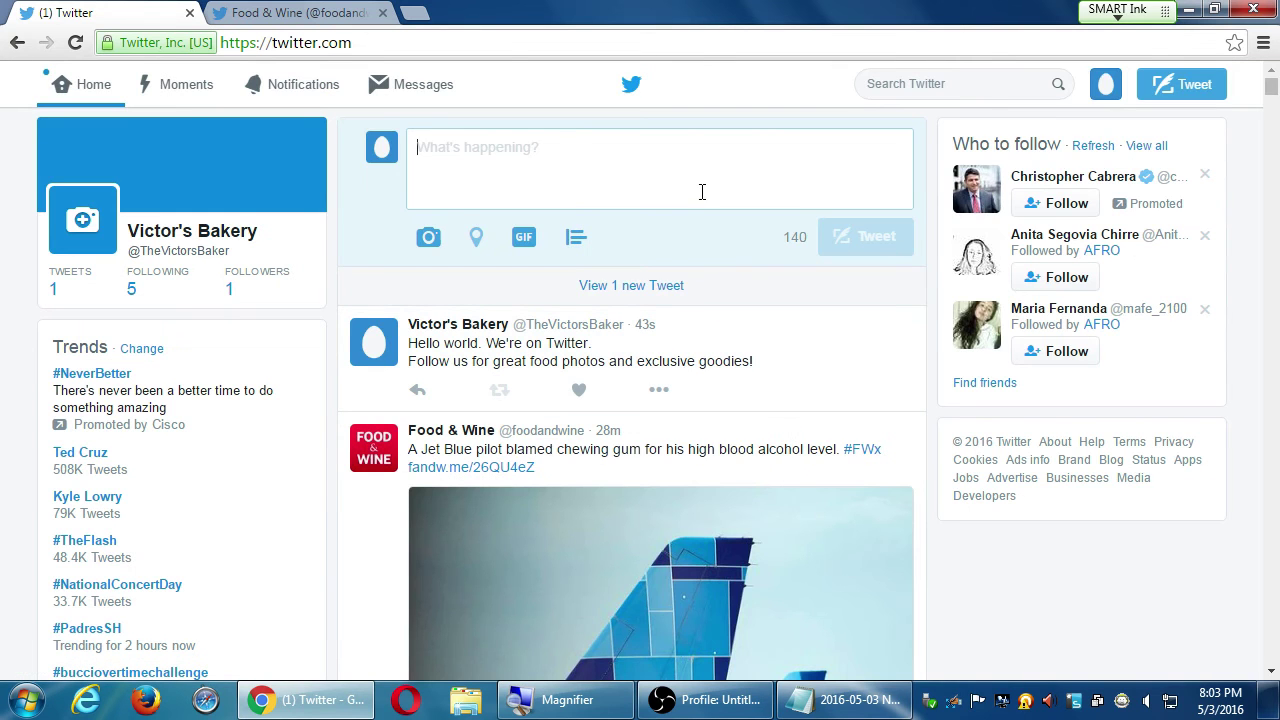
# - Fill a new tweet with the filler text "ljdfk jdkjdfkdfjkdjdfkdfjdkfjdf" and duplicate it three times
pyautogui.press('super+plus')
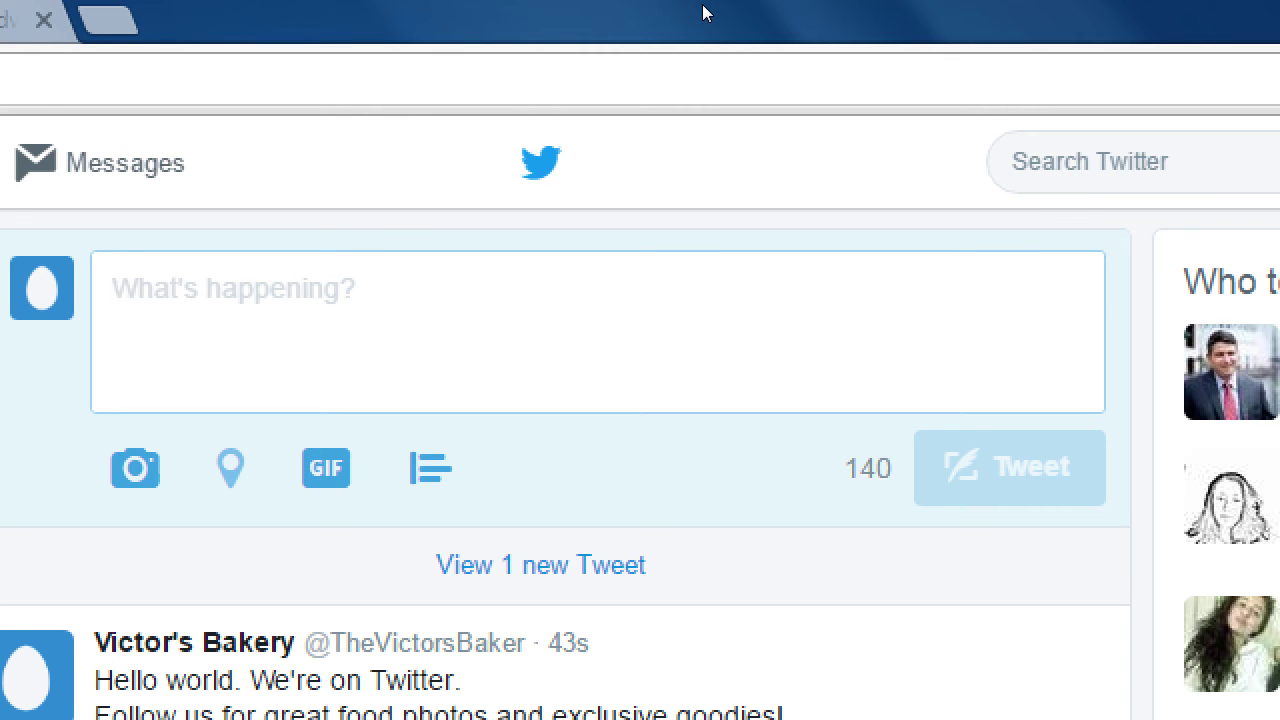
pyautogui.write('ljdfk jdkjdfkdfjkdjdfkdfjdkfjdf')
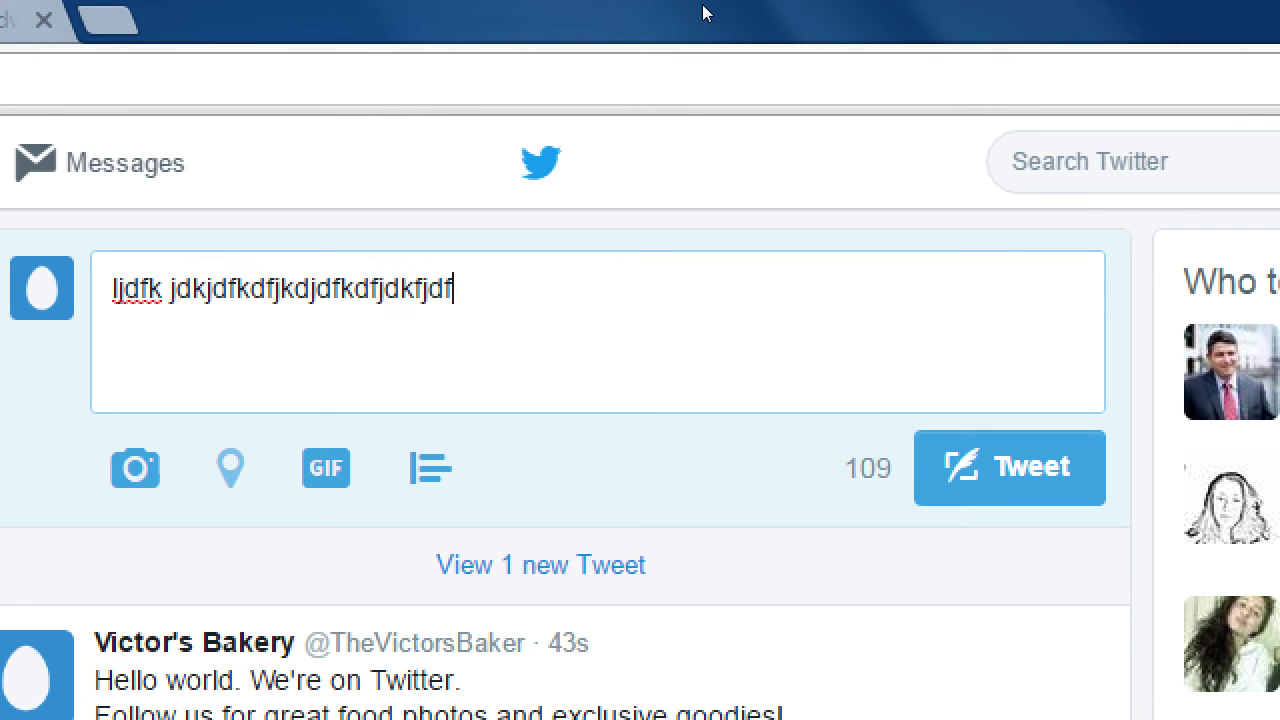
pyautogui.hotkey('ctrl', 'a')
pyautogui.hotkey('ctrl', 'c')
pyautogui.press('Right')
pyautogui.hotkey('ctrl', 'v')
pyautogui.hotkey('ctrl', 'v')
pyautogui.hotkey('ctrl', 'v')
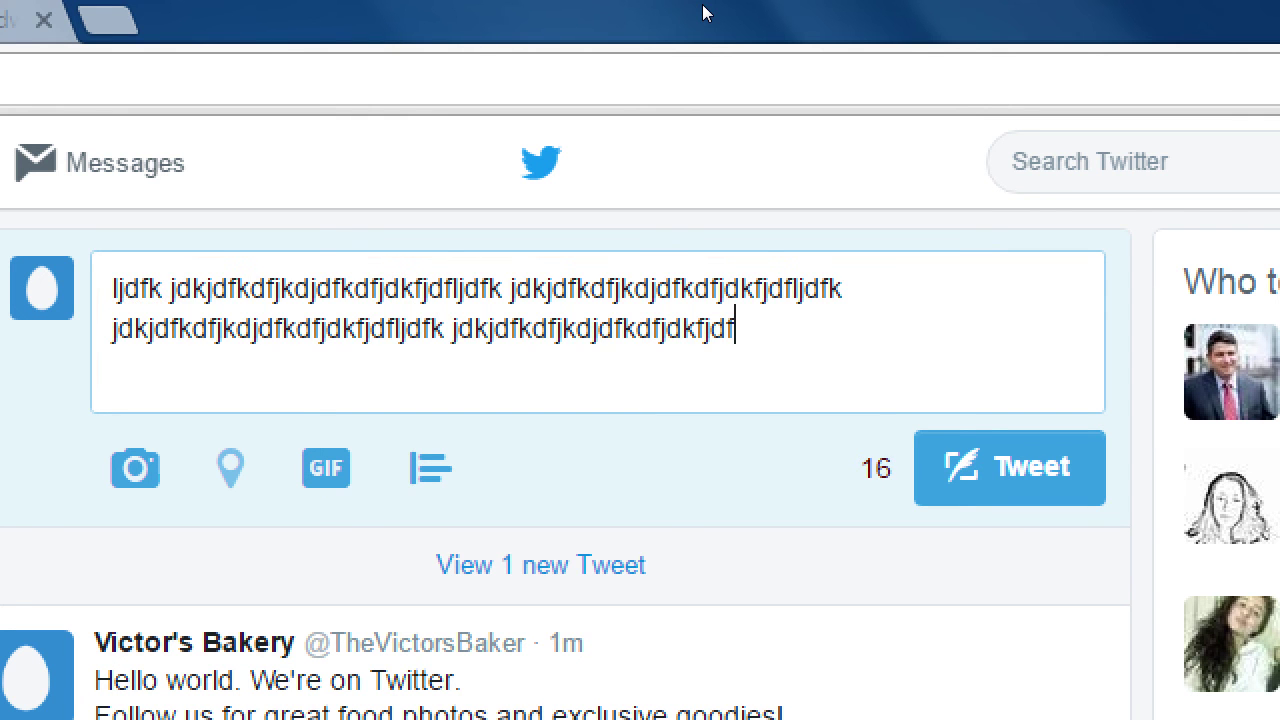
# - Extend the filler tweet with more random letters past the 140-character limit, and clear the whole text
pyautogui.write('jkfjk')
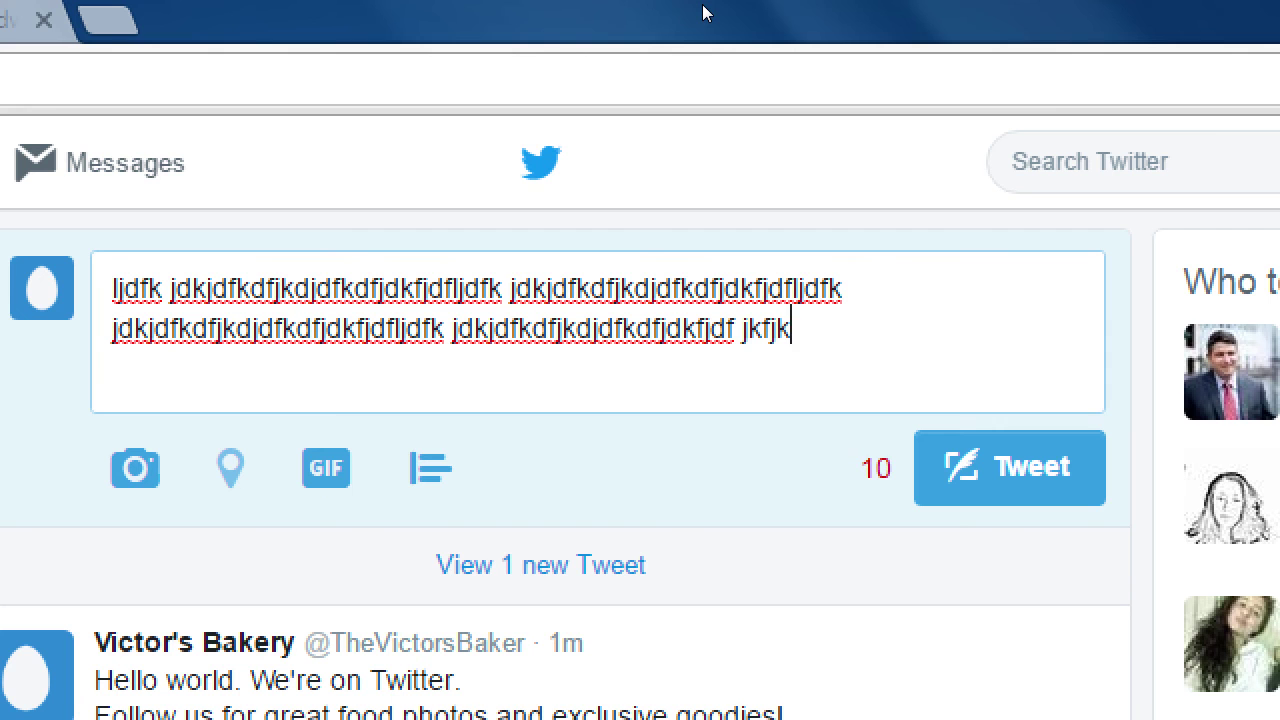
pyautogui.write(' jkffjkfkj')
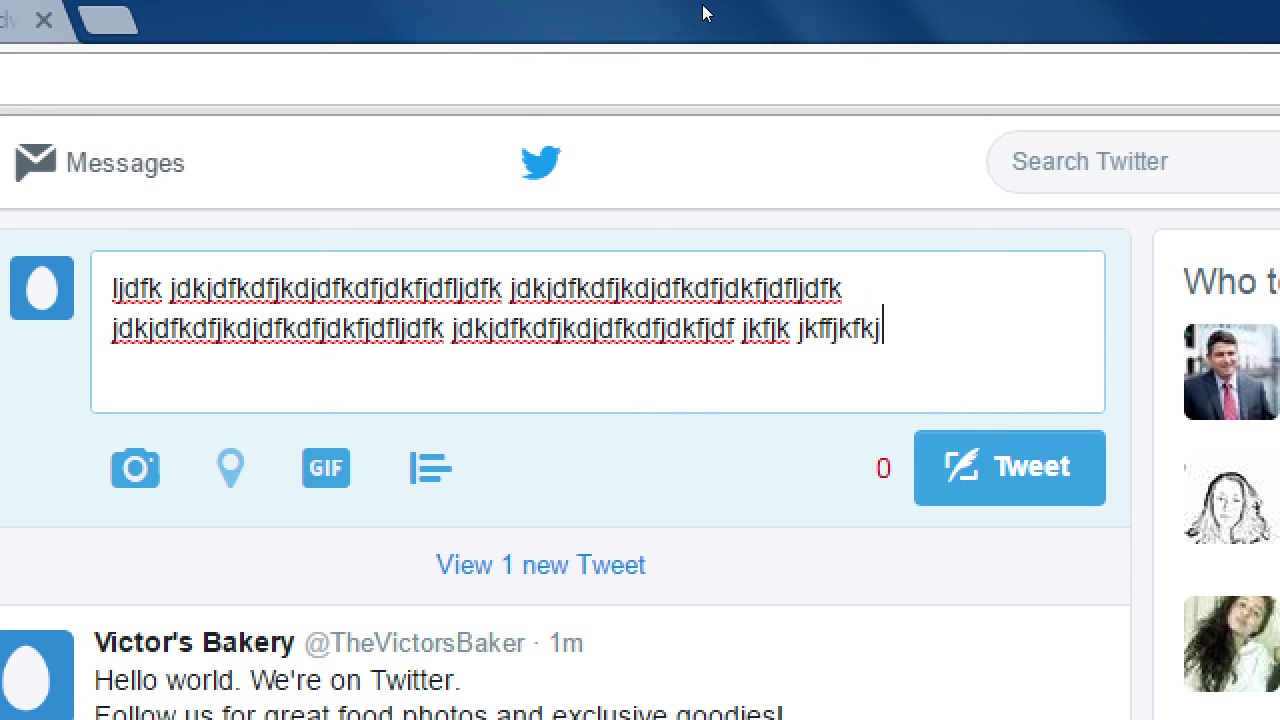
pyautogui.write('jfjfjfkfjkfj fkj')
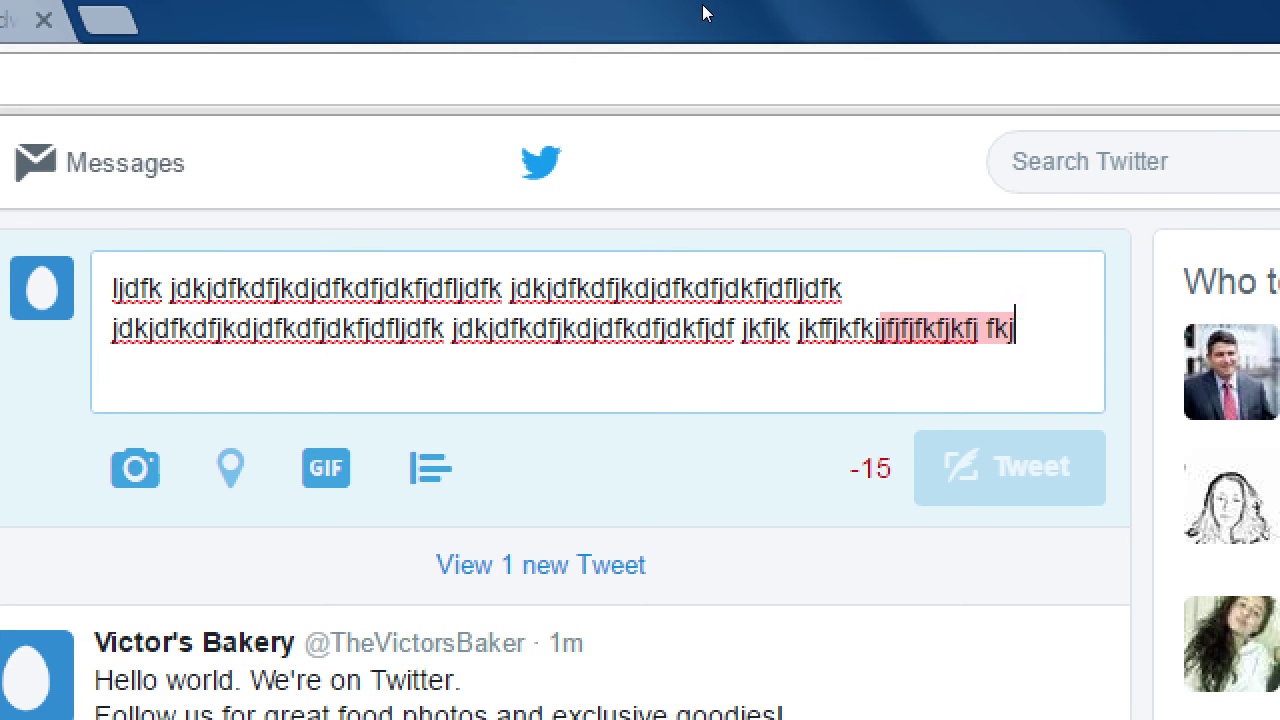
pyautogui.write('fkjfk fjkf jkf')
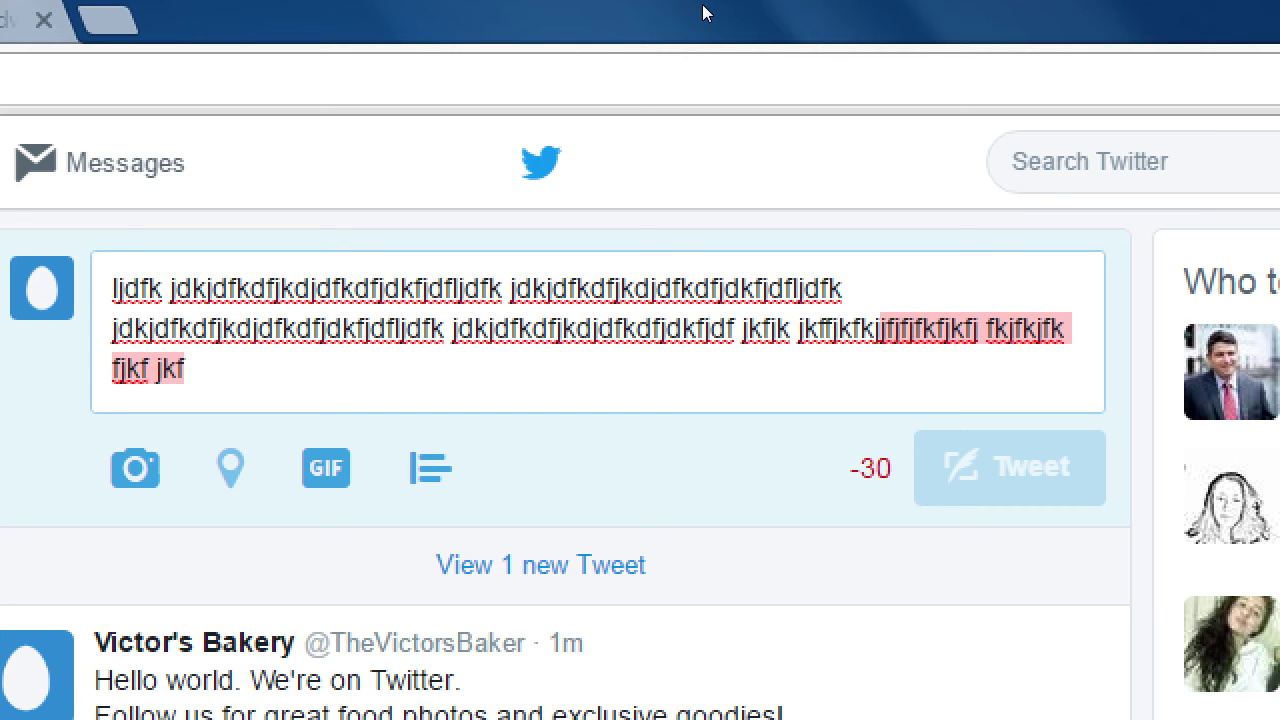
pyautogui.hotkey('shift', 'Up')
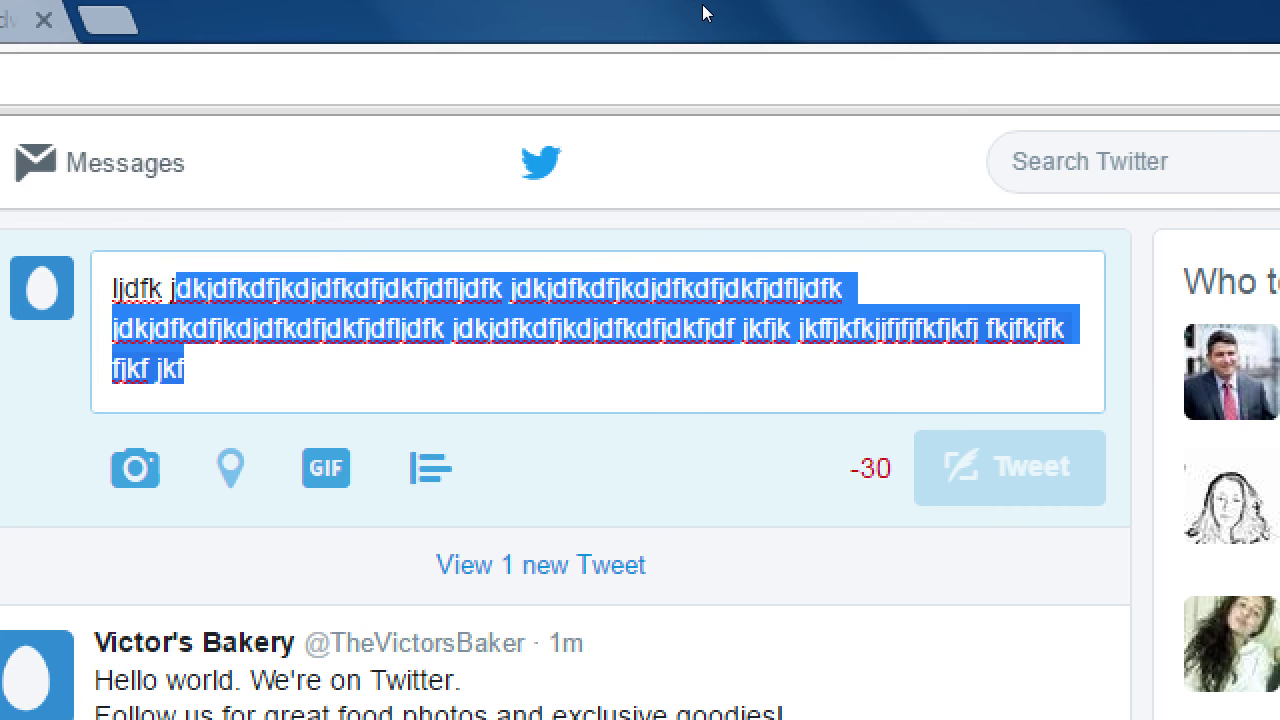
pyautogui.hotkey('shift', 'Up')
pyautogui.press('BackSpace')
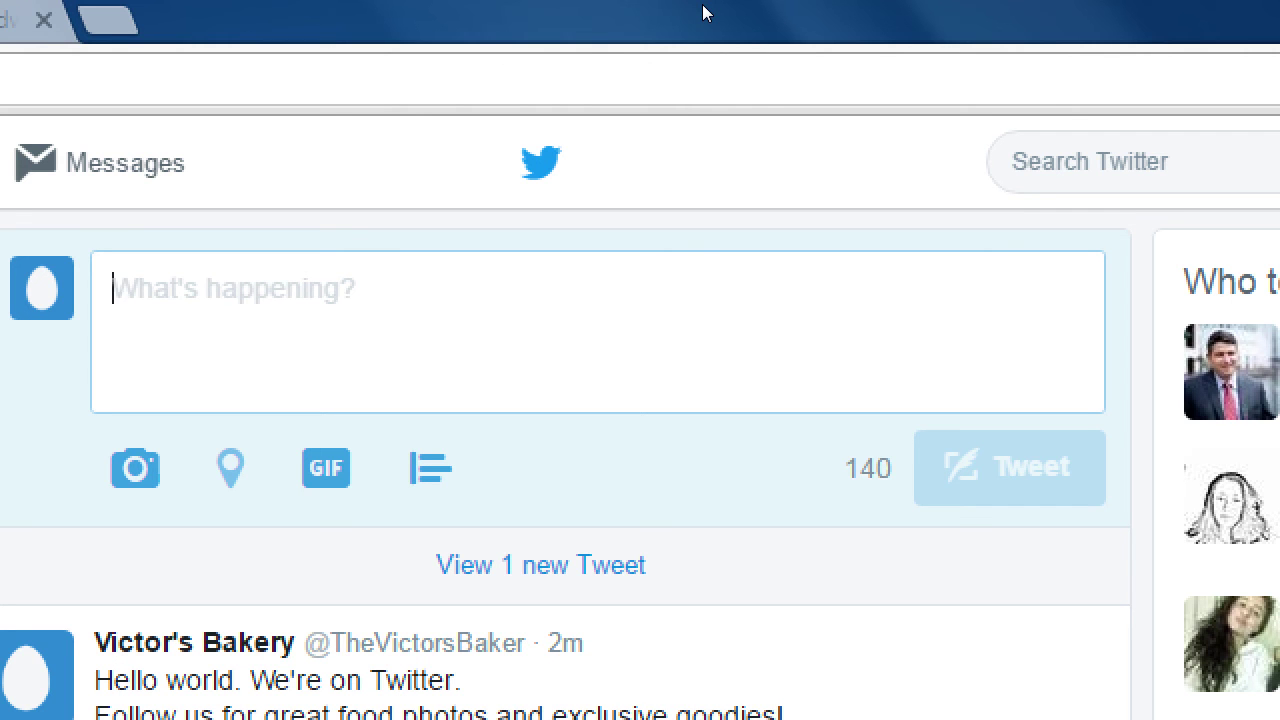
# - Write the tweet "We've a sale this Sunday. Get the coupon here and use it ASAP." and start a second line
pyautogui.write("We'")
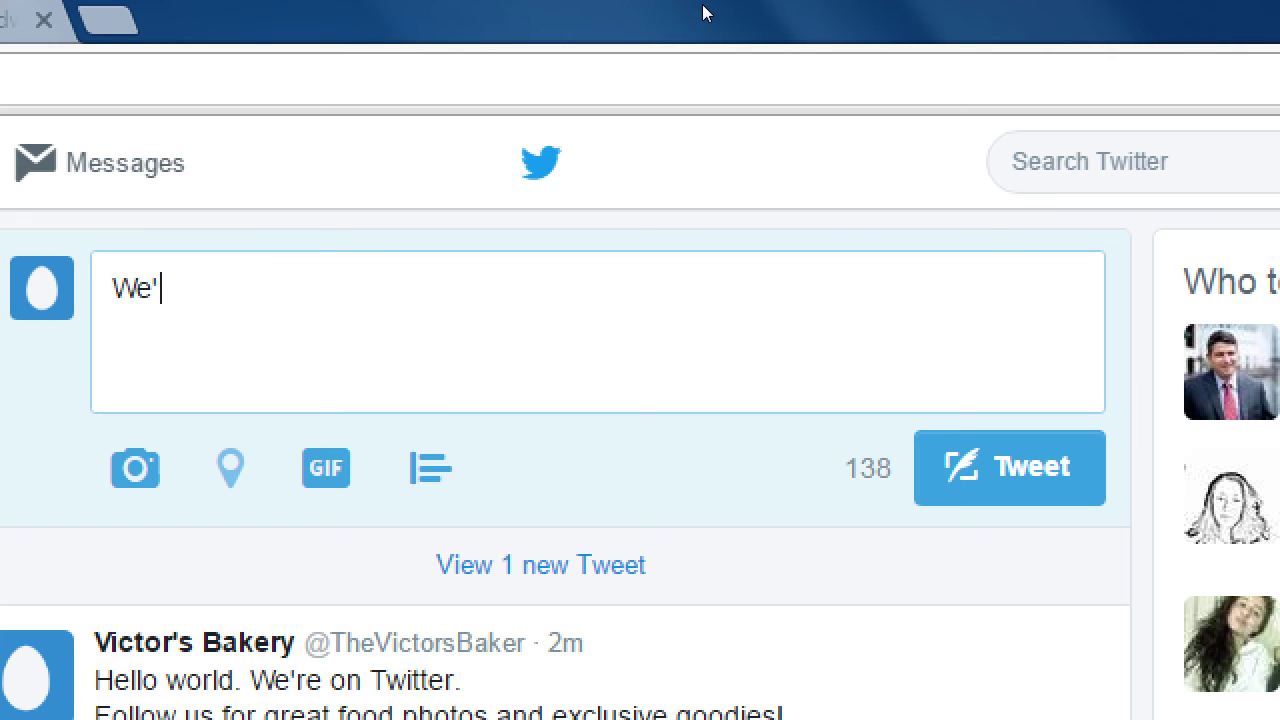
pyautogui.write('ve a sale this ')
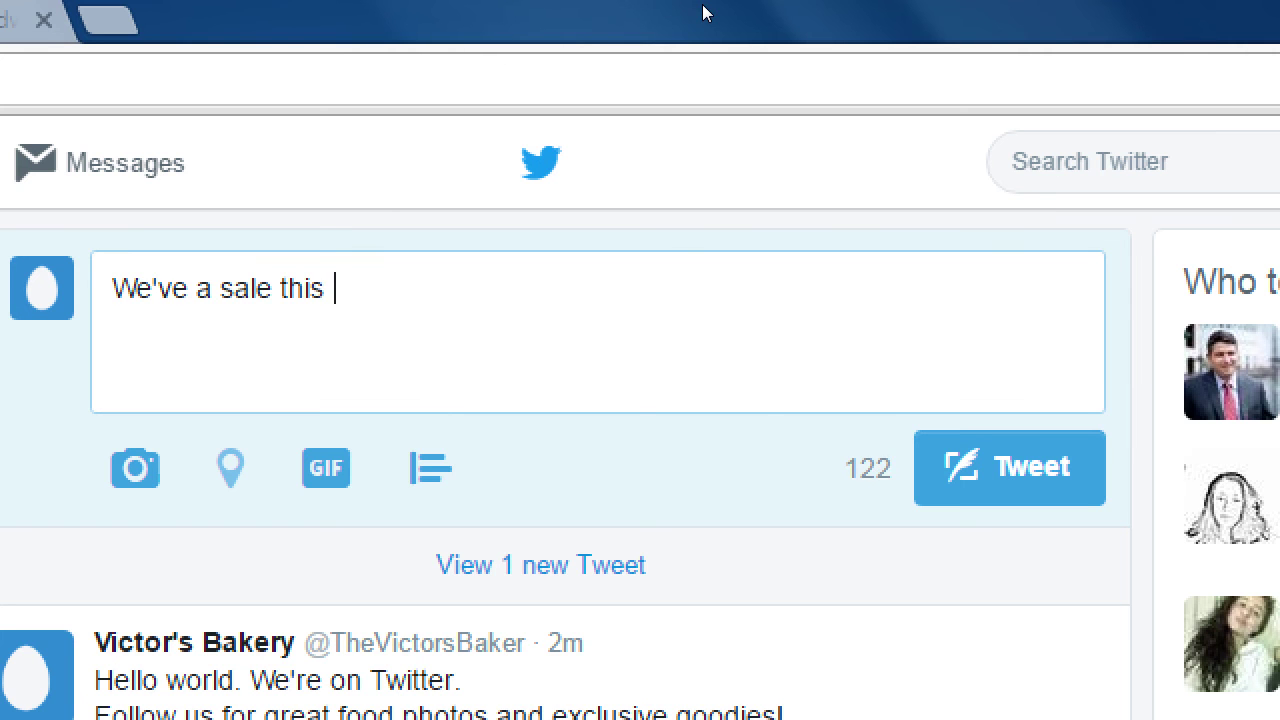
pyautogui.write('Sunday. Get th')
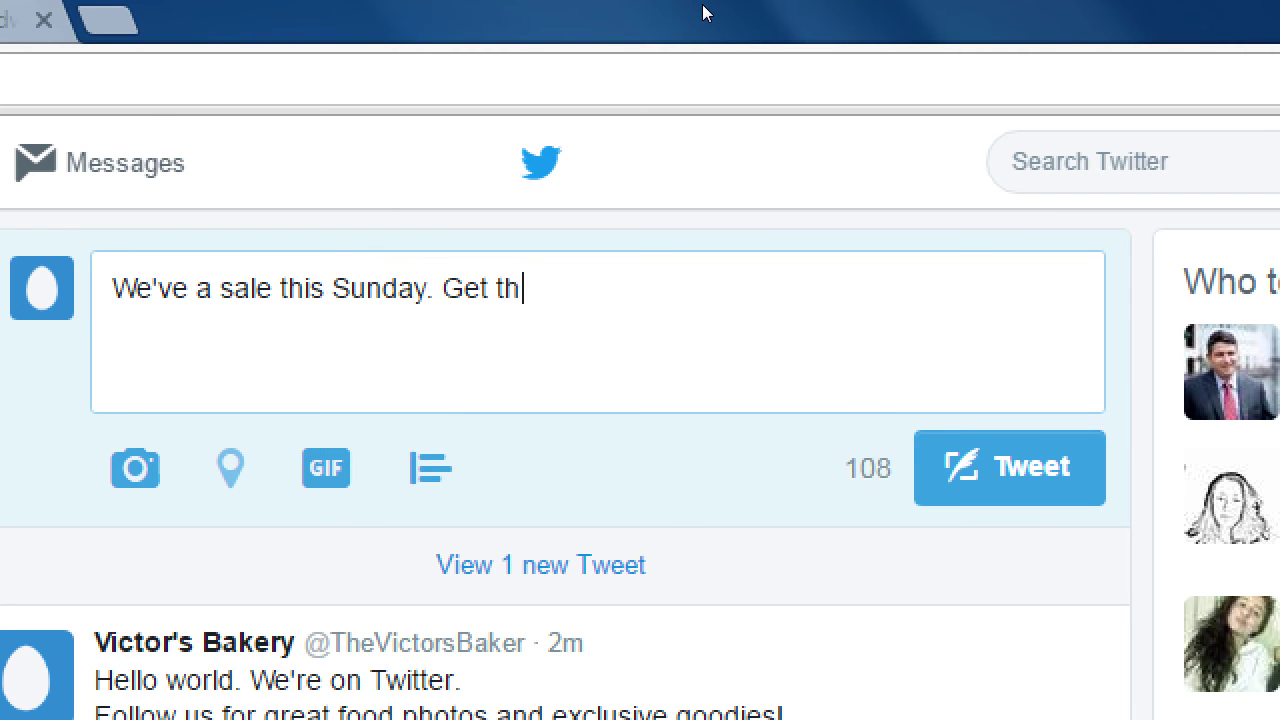
pyautogui.write('e coupon here and ')
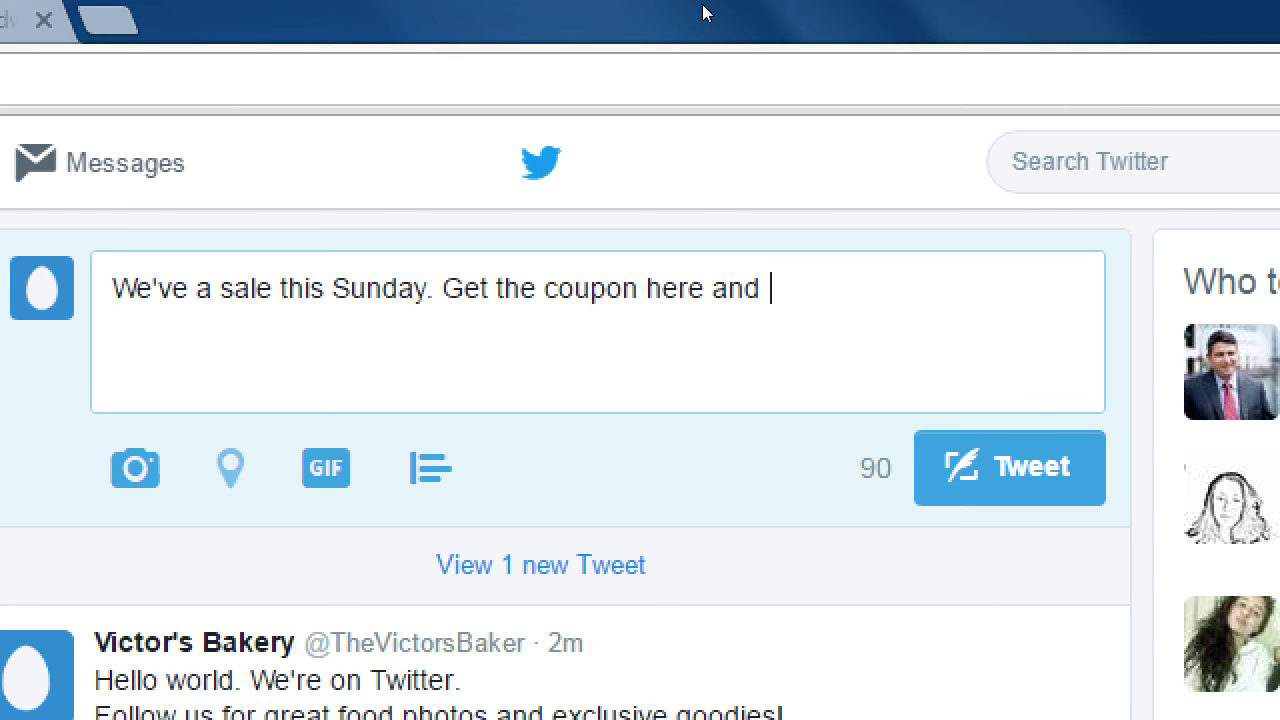
pyautogui.write('use it')
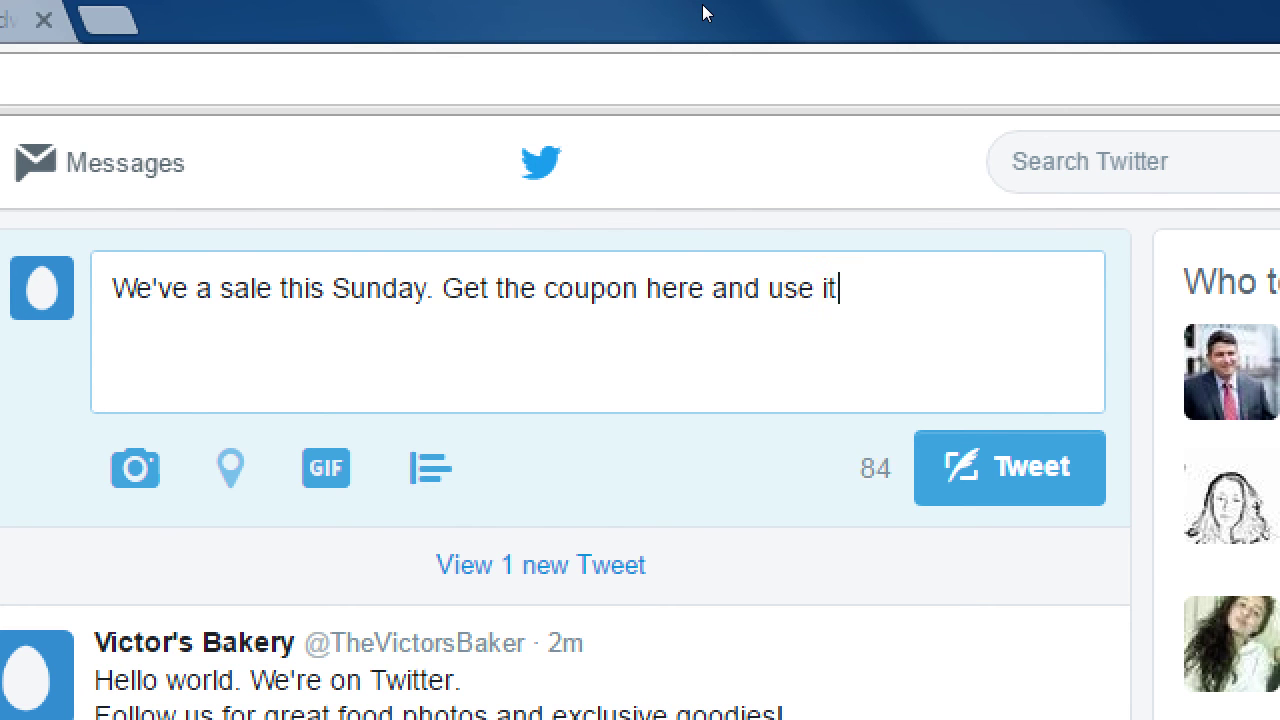
pyautogui.write(' a')
pyautogui.press('BackSpace')
pyautogui.write('ASAP.')
pyautogui.press('Return')
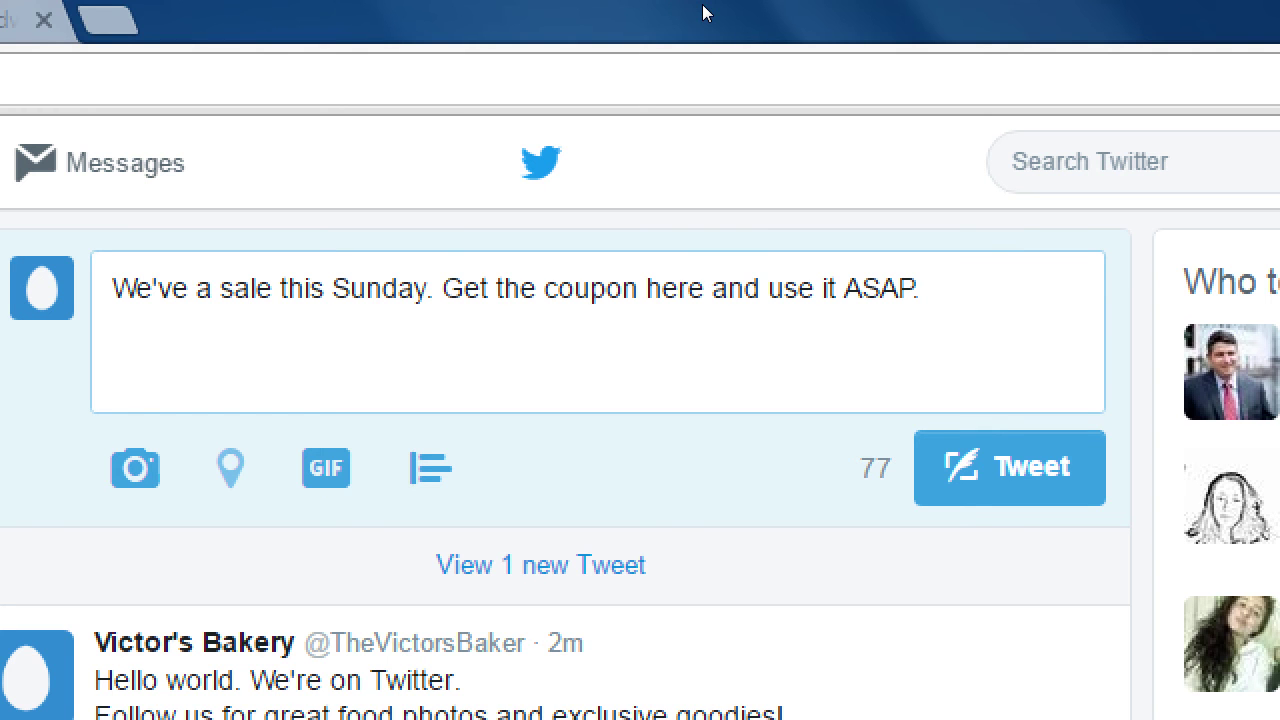
pyautogui.write('http://victo')
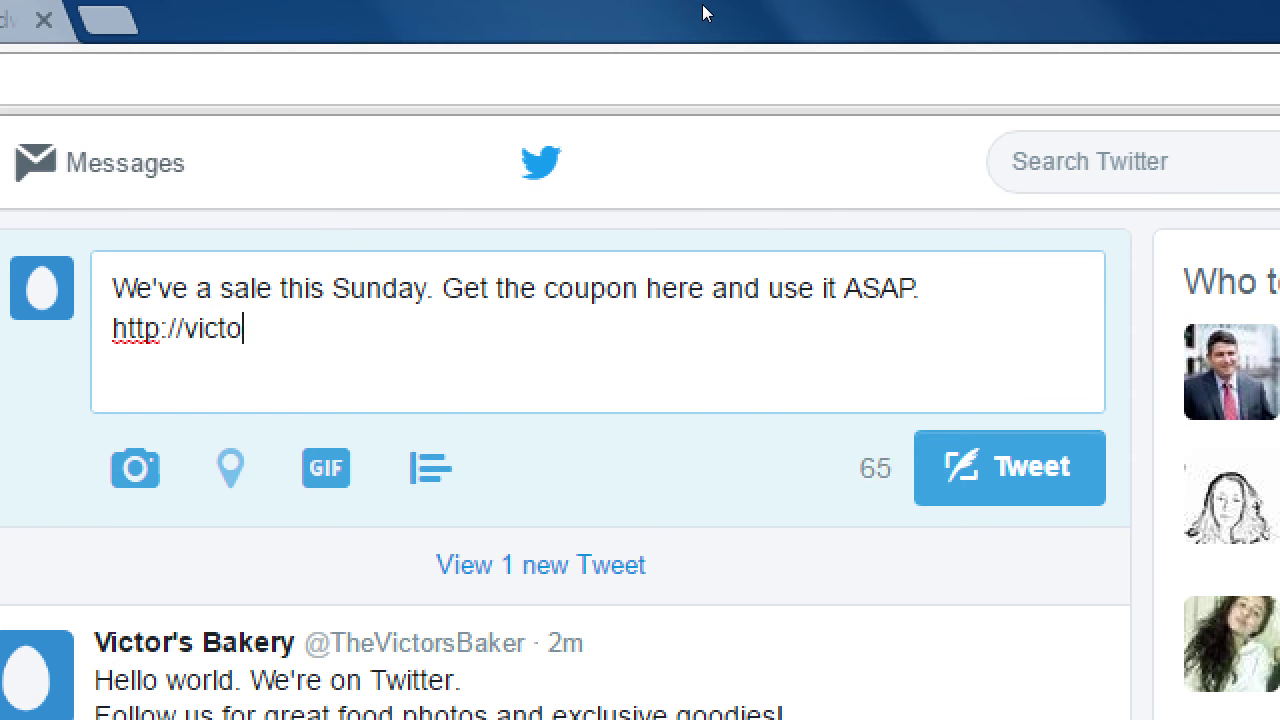
pyautogui.write('rsbakery.com')
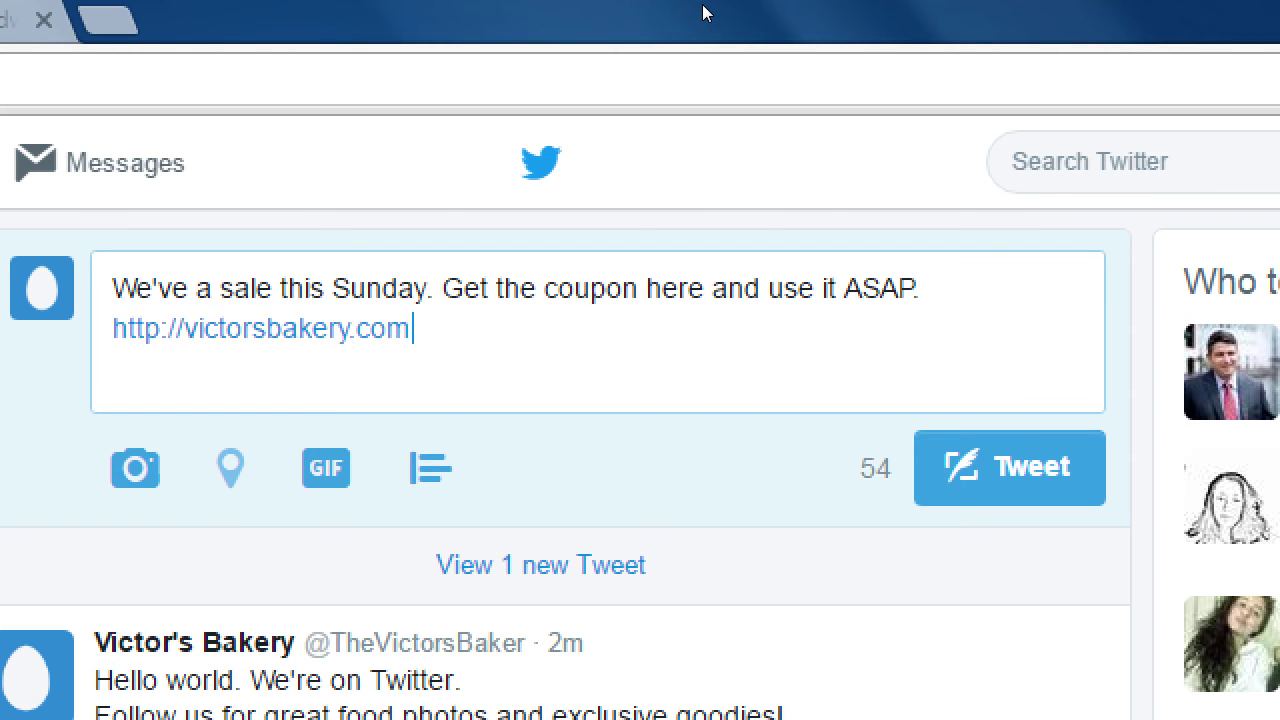
pyautogui.press('BackSpace')
pyautogui.press('BackSpace')
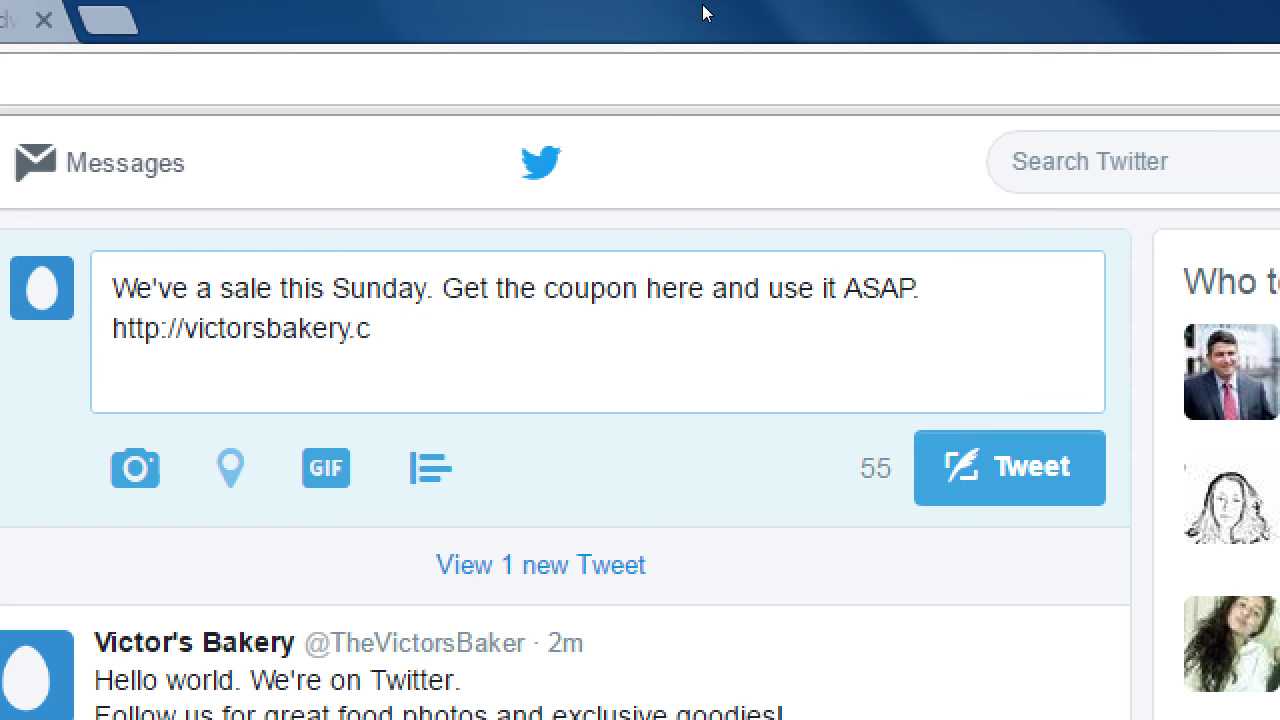
pyautogui.write('om/coupon')
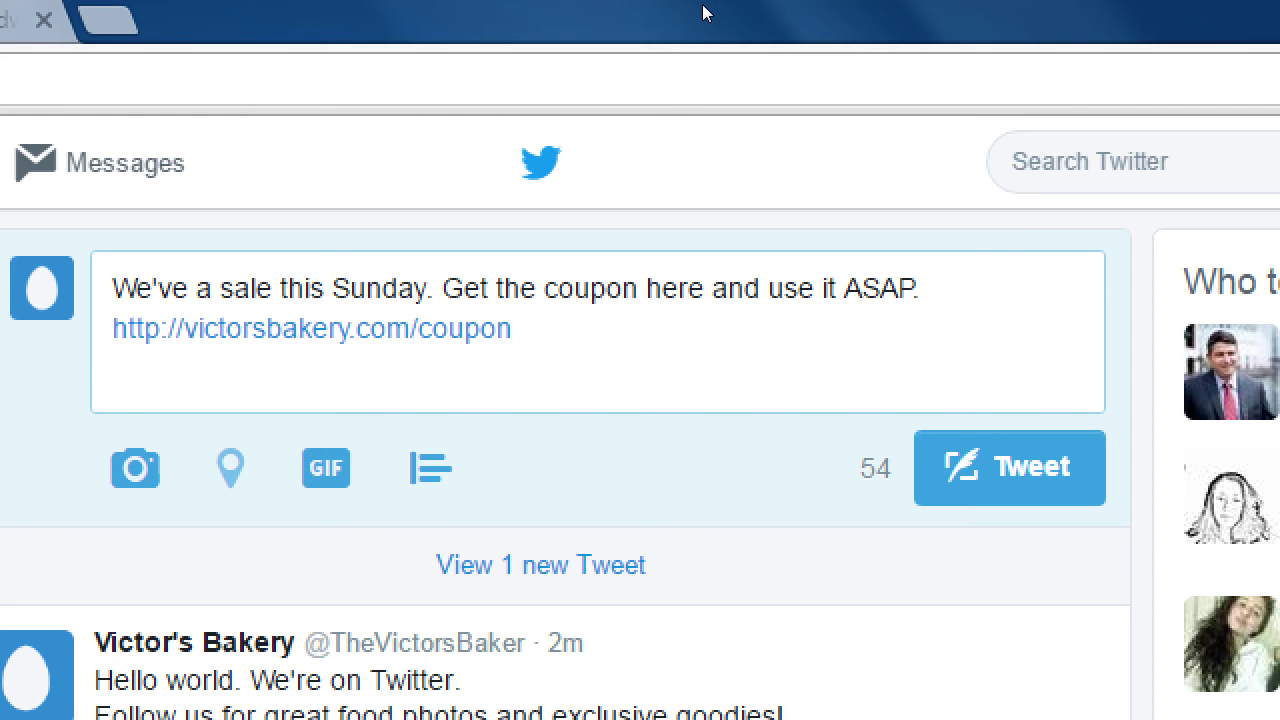
# - Replace the coupon path in the victorsbakery.com link with a very long string of random filler letters
pyautogui.press('BackSpace')
pyautogui.press('BackSpace')
pyautogui.press('BackSpace')
pyautogui.press('BackSpace')
pyautogui.press('BackSpace')
pyautogui.press('BackSpace')
pyautogui.press('BackSpace')
pyautogui.press('BackSpace')
pyautogui.press('BackSpace')
pyautogui.press('BackSpace')
pyautogui.press('BackSpace')
pyautogui.press('BackSpace')
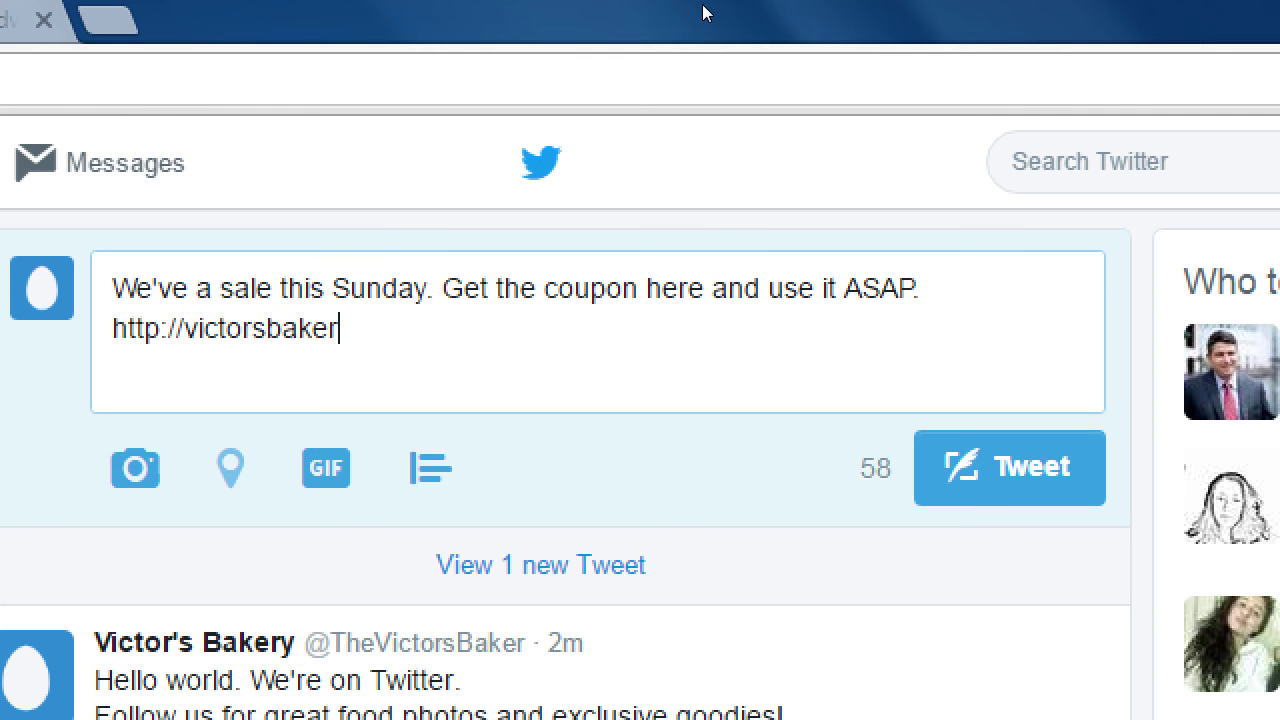
pyautogui.write('y.com')
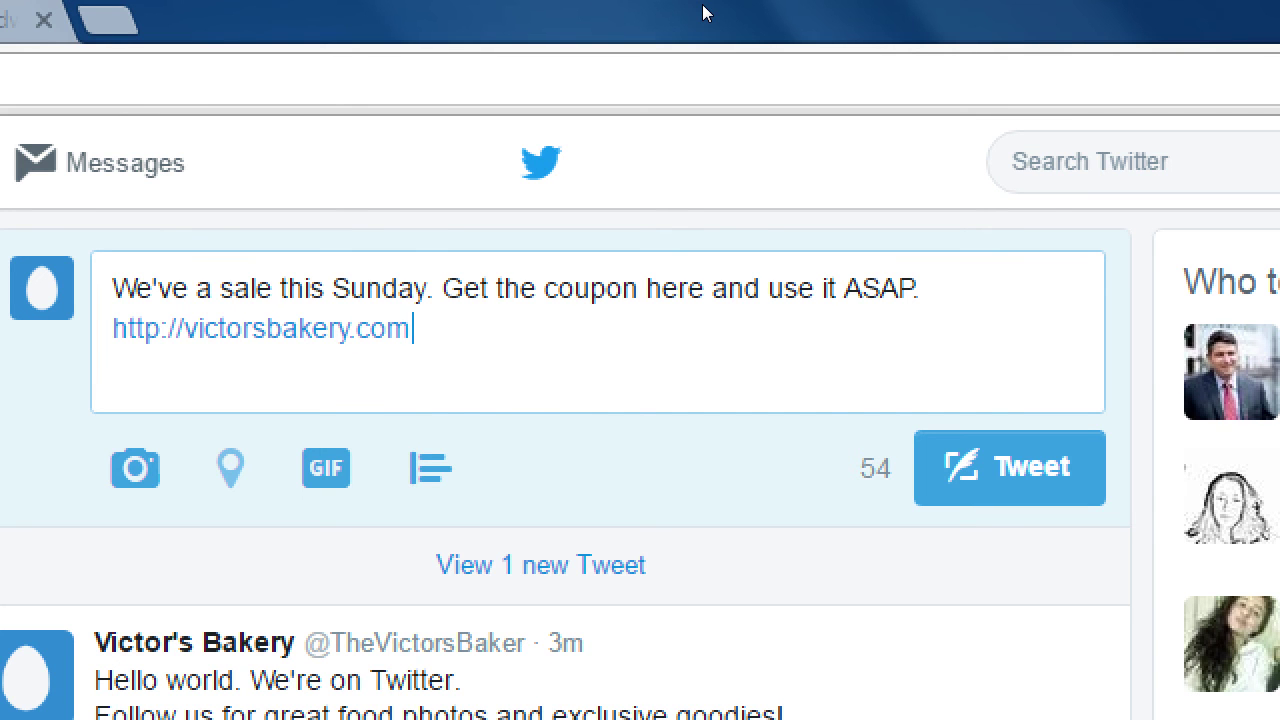
pyautogui.write('/kjdkfjkdfjkdfjkdfjkdjkd')
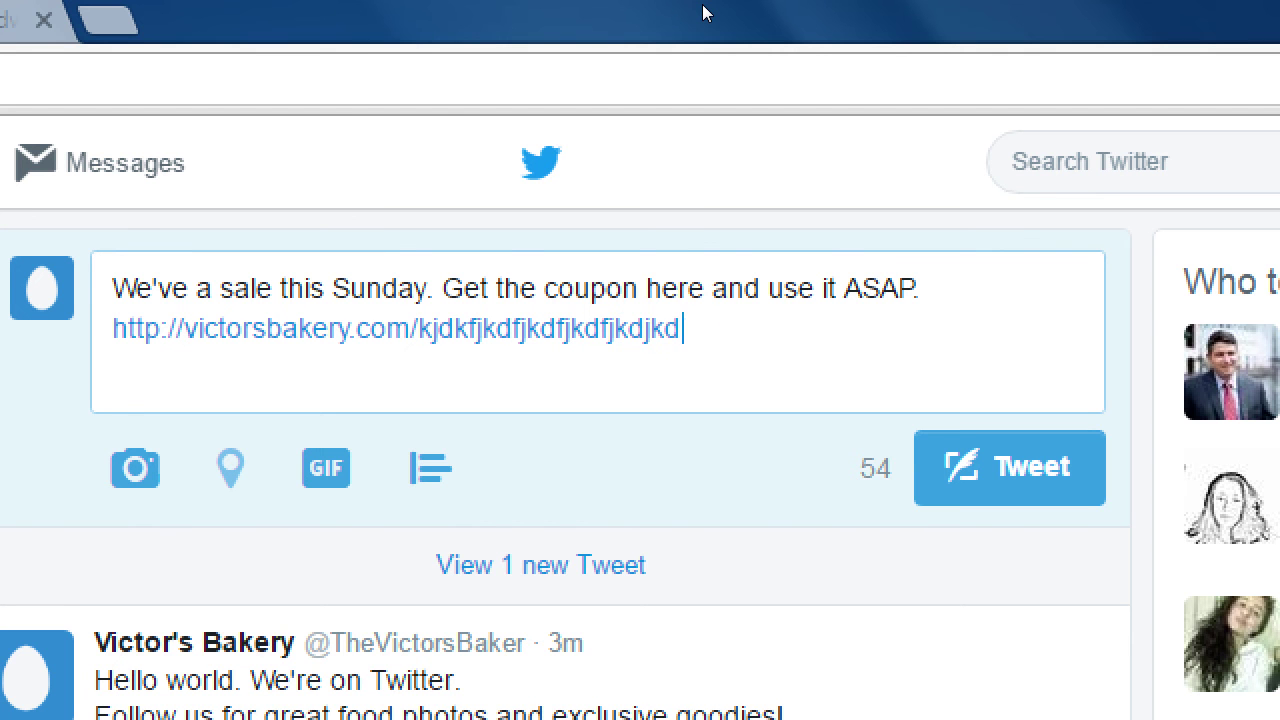
pyautogui.write('jdkljdkjdfkdjfkdfjkdfjkdfjdfkdjkdjkdfjdf')
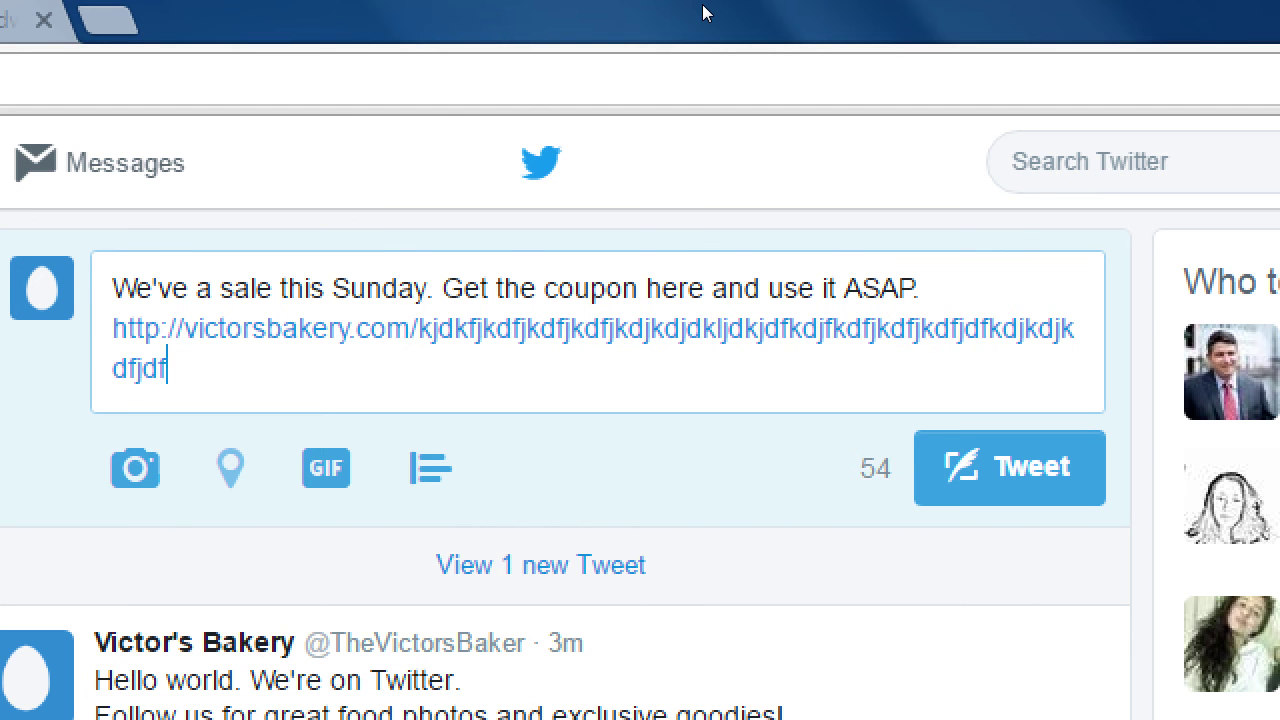
pyautogui.write('kjfdkjdfkdjfkdfjkdfjkdfjdkjdkjdkfdjkdfjk')
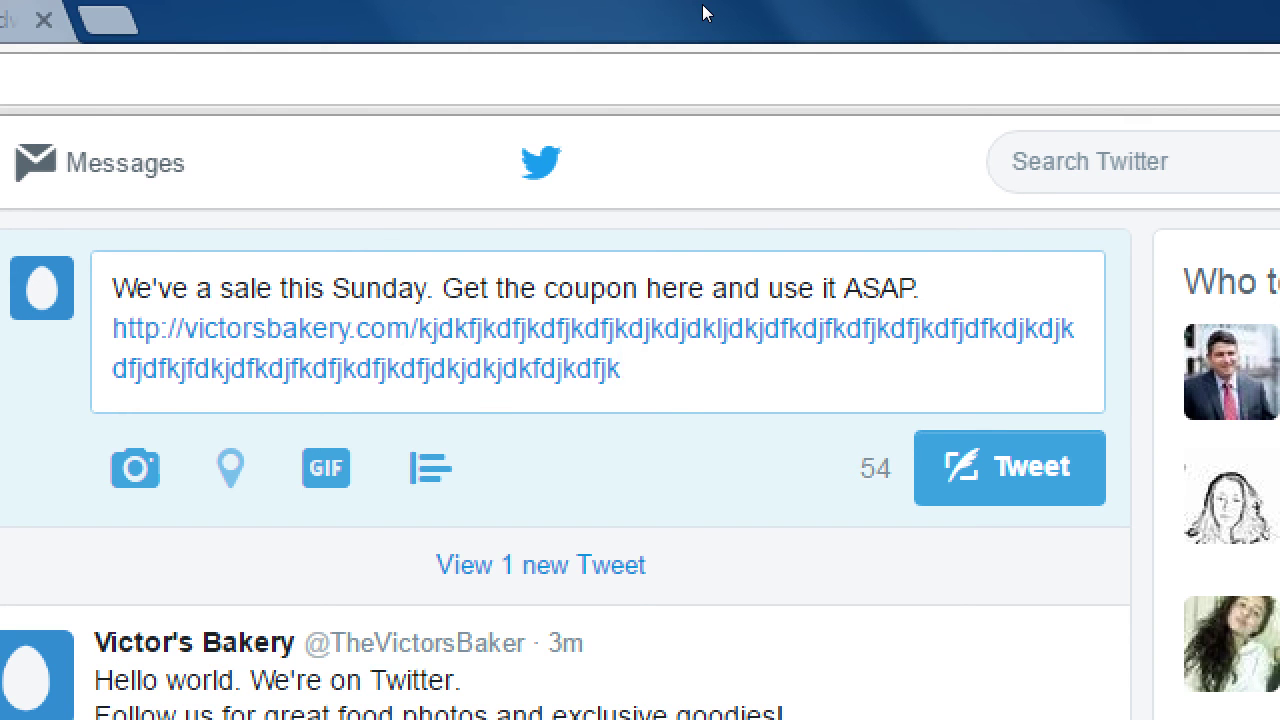
pyautogui.write('http://')
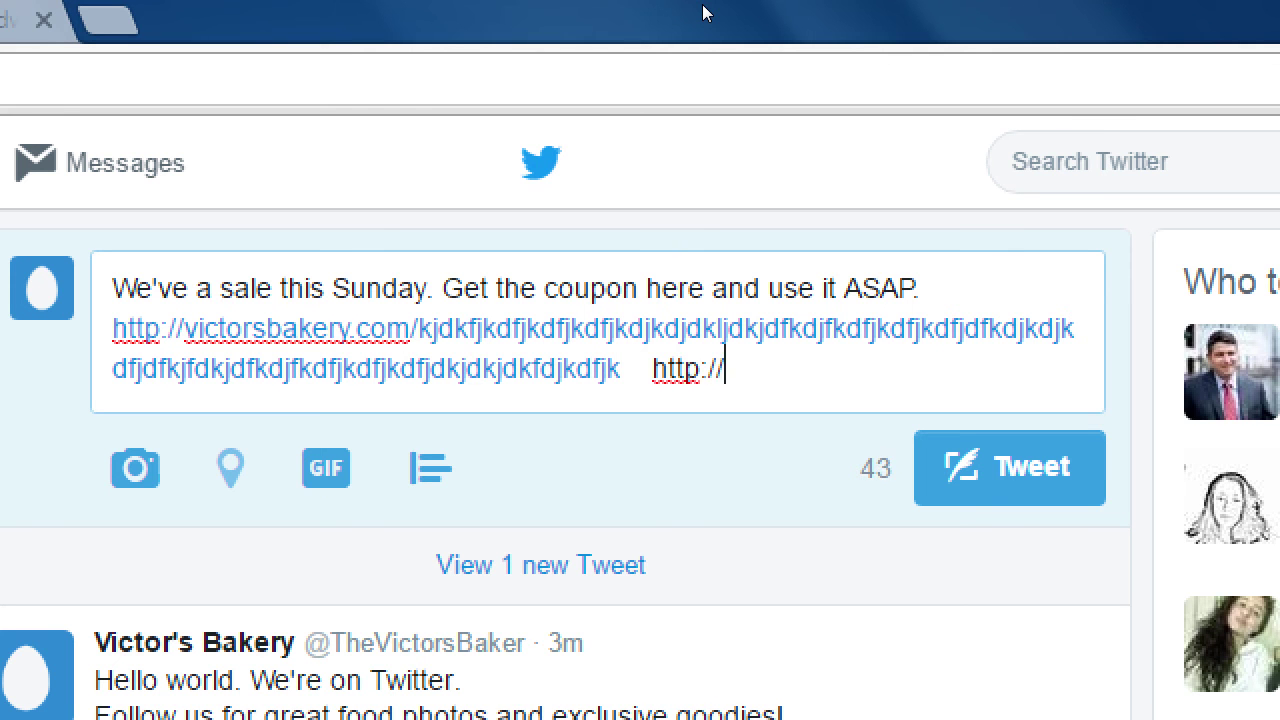
pyautogui.write('t.co/ijifeji')
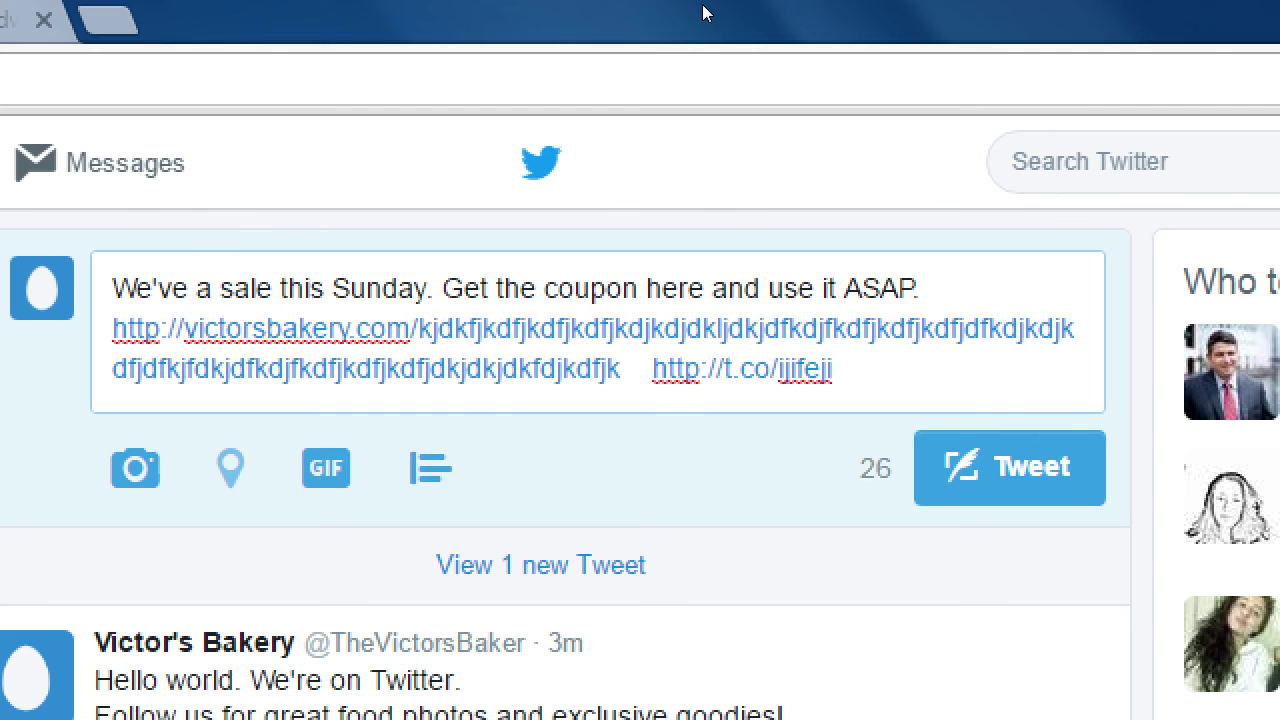
pyautogui.press('BackSpace')
pyautogui.press('BackSpace')
pyautogui.press('BackSpace')
pyautogui.press('BackSpace')
pyautogui.press('BackSpace')
pyautogui.press('BackSpace')
pyautogui.press('BackSpace')
pyautogui.press('BackSpace')
pyautogui.press('BackSpace')
pyautogui.press('BackSpace')
pyautogui.press('BackSpace')
pyautogui.press('BackSpace')
pyautogui.press('BackSpace')
pyautogui.press('BackSpace')
pyautogui.press('BackSpace')
pyautogui.press('BackSpace')
pyautogui.press('BackSpace')
pyautogui.press('BackSpace')
pyautogui.press('BackSpace')
pyautogui.press('BackSpace')
pyautogui.press('BackSpace')
pyautogui.press('BackSpace')
pyautogui.press('BackSpace')
pyautogui.press('BackSpace')
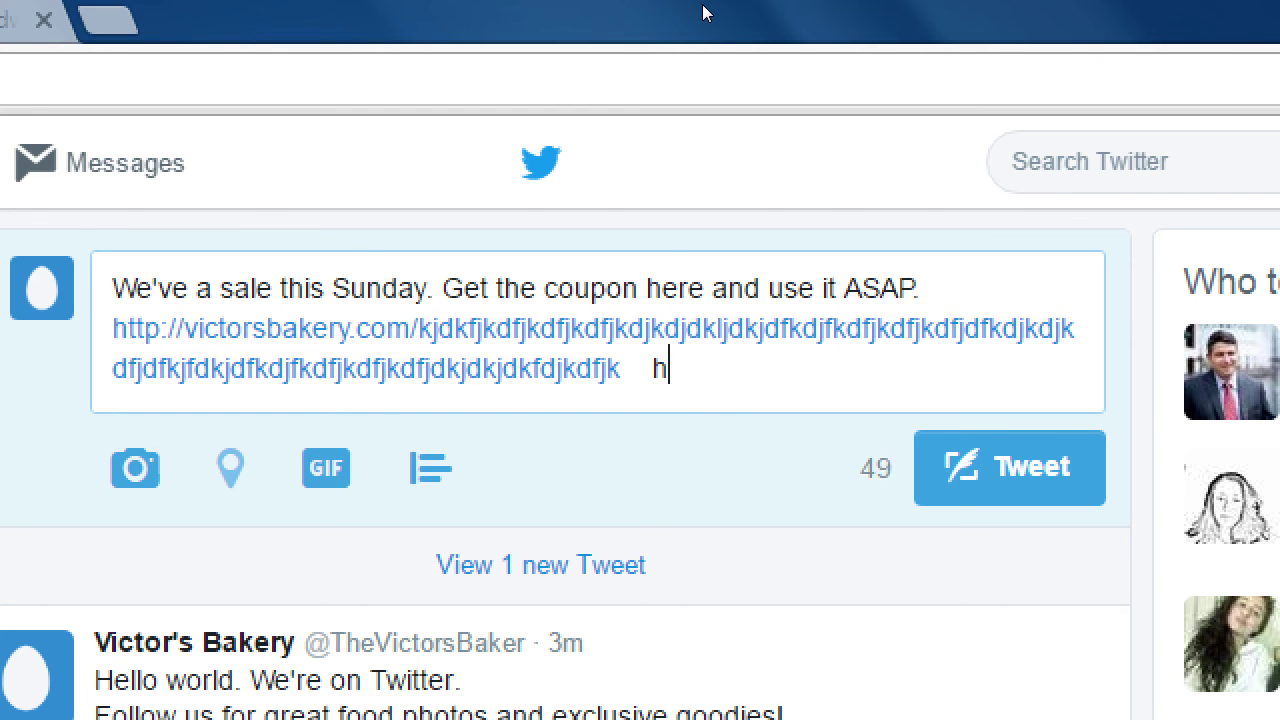
# - Duplicate the long victorsbakery.com link on a new line of the tweet
pyautogui.hotkey('shift', 'Home')
pyautogui.hotkey('shift', 'Up')
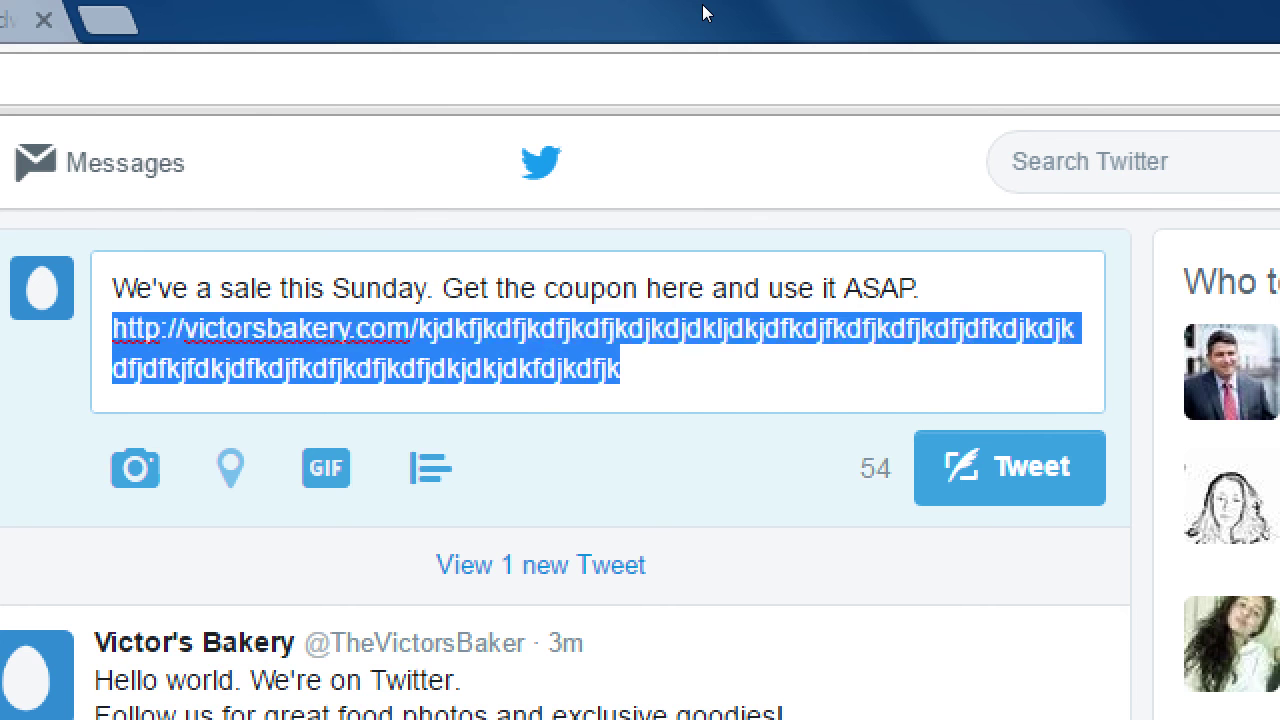
pyautogui.hotkey('ctrl', 'c')
pyautogui.press('Right')
pyautogui.press('Return')
pyautogui.hotkey('ctrl', 'v')
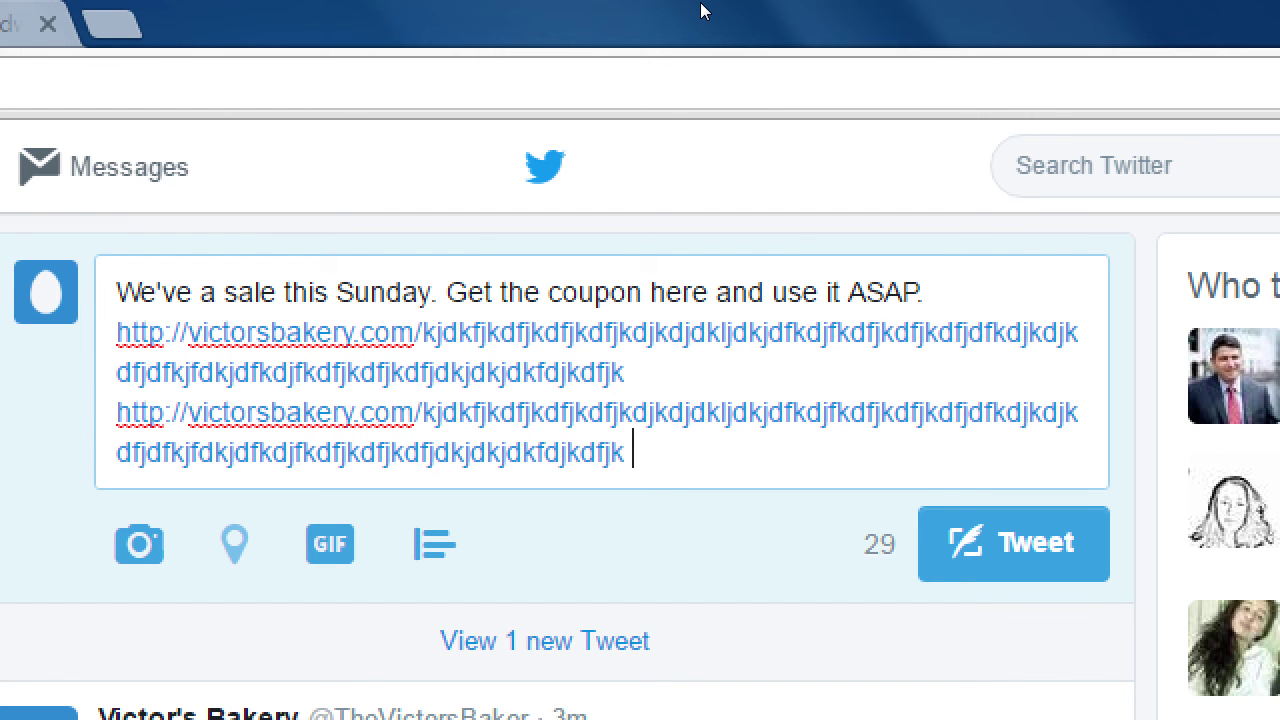
pyautogui.hotkey('shift', 'Home')
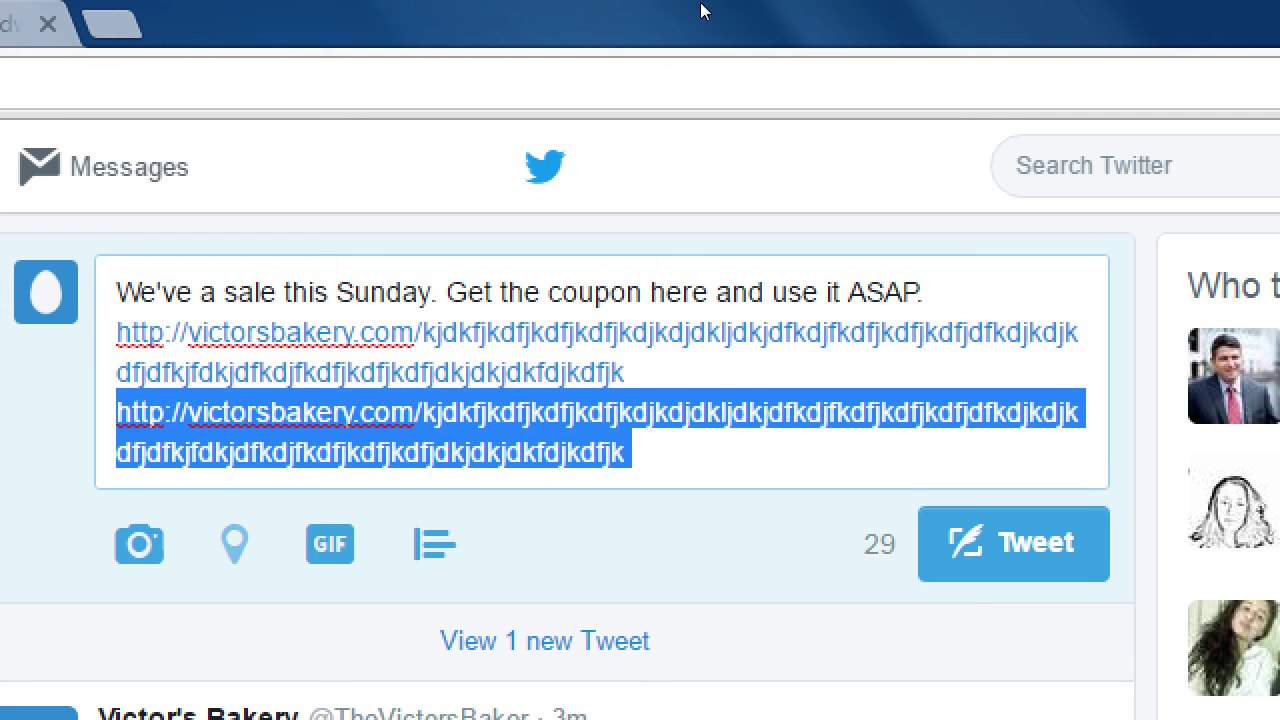
pyautogui.press('Up')
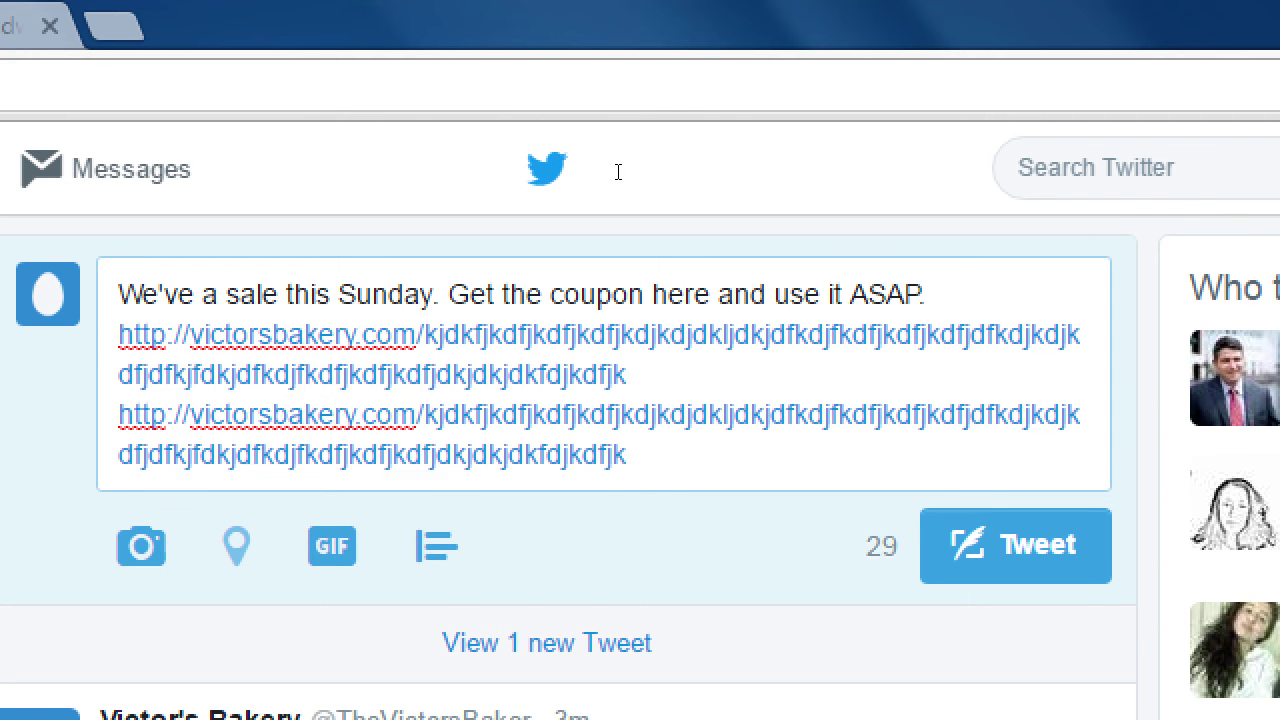
pyautogui.hotkey('ctrl', 'shift', 'End')
pyautogui.press('BackSpace')
pyautogui.press('BackSpace')
pyautogui.press('BackSpace')
pyautogui.press('BackSpace')
pyautogui.press('BackSpace')
pyautogui.press('BackSpace')
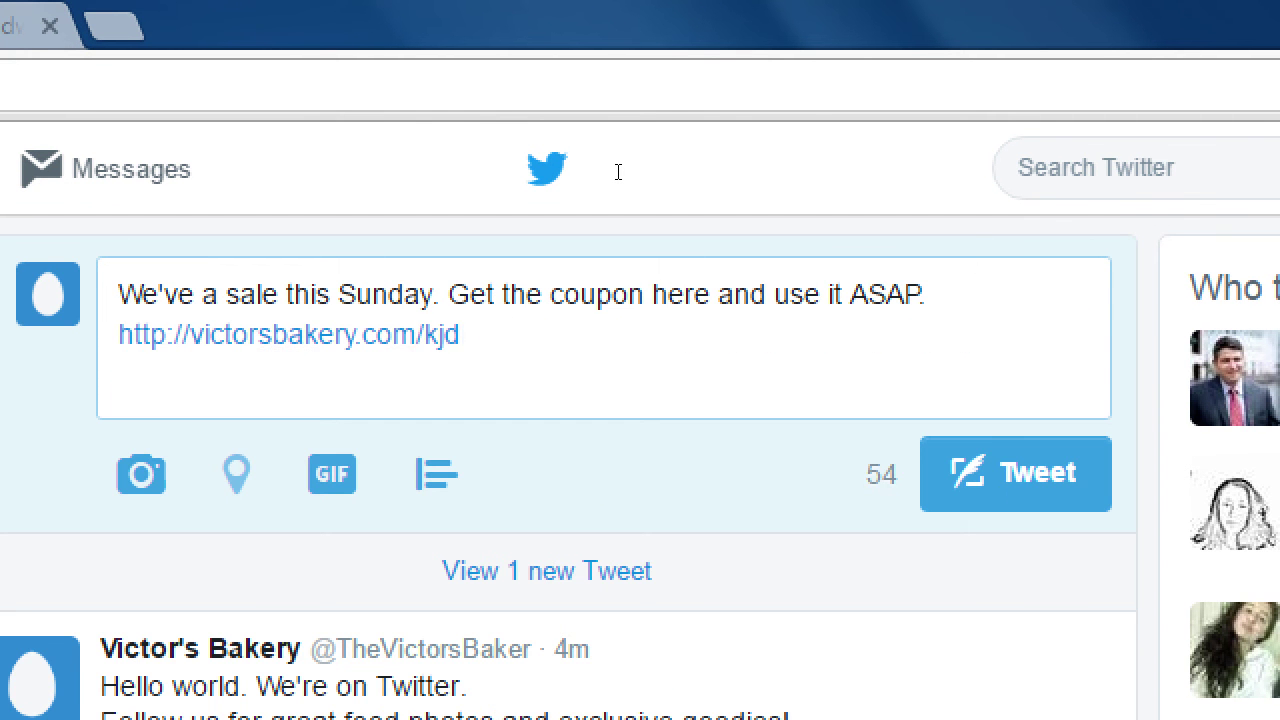
pyautogui.press('BackSpace')
pyautogui.press('BackSpace')
pyautogui.press('BackSpace')
pyautogui.write('exclusive')
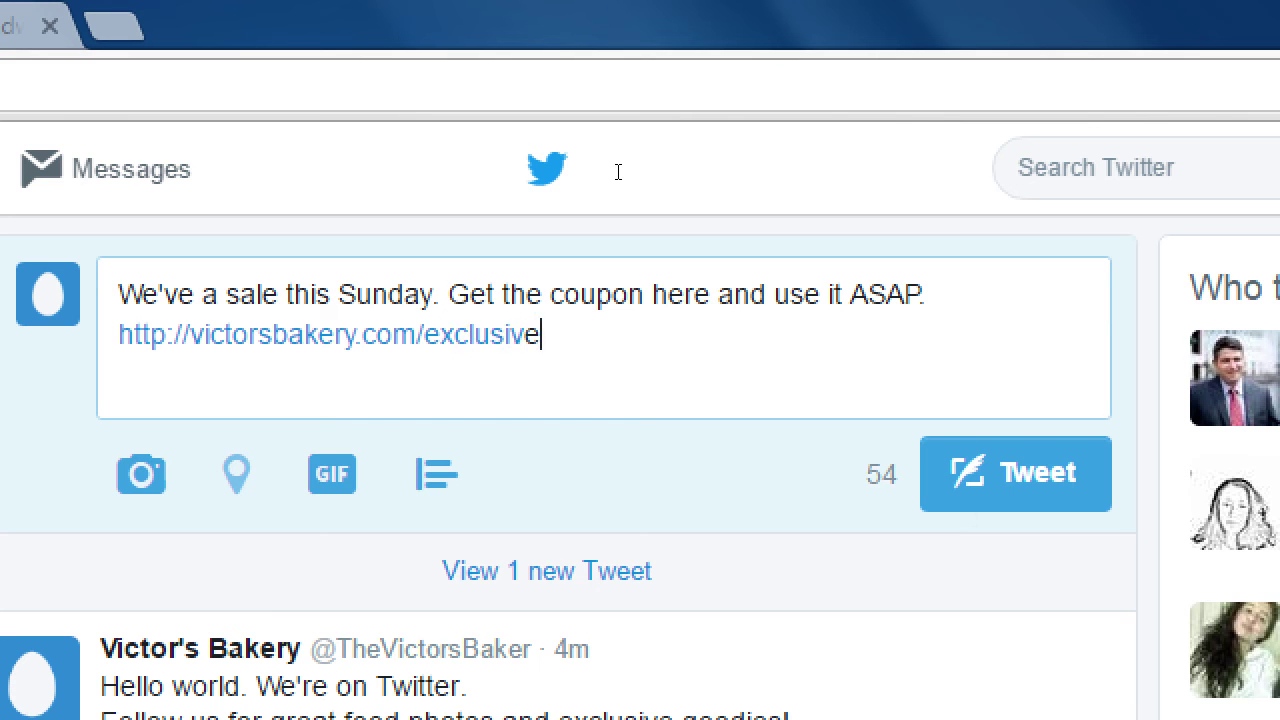
pyautogui.write('s')
# - Switch to the text notes and add the tip "Try for ONE link per tweet" below the followers tip
pyautogui.hotkey('alt', 'Tab')
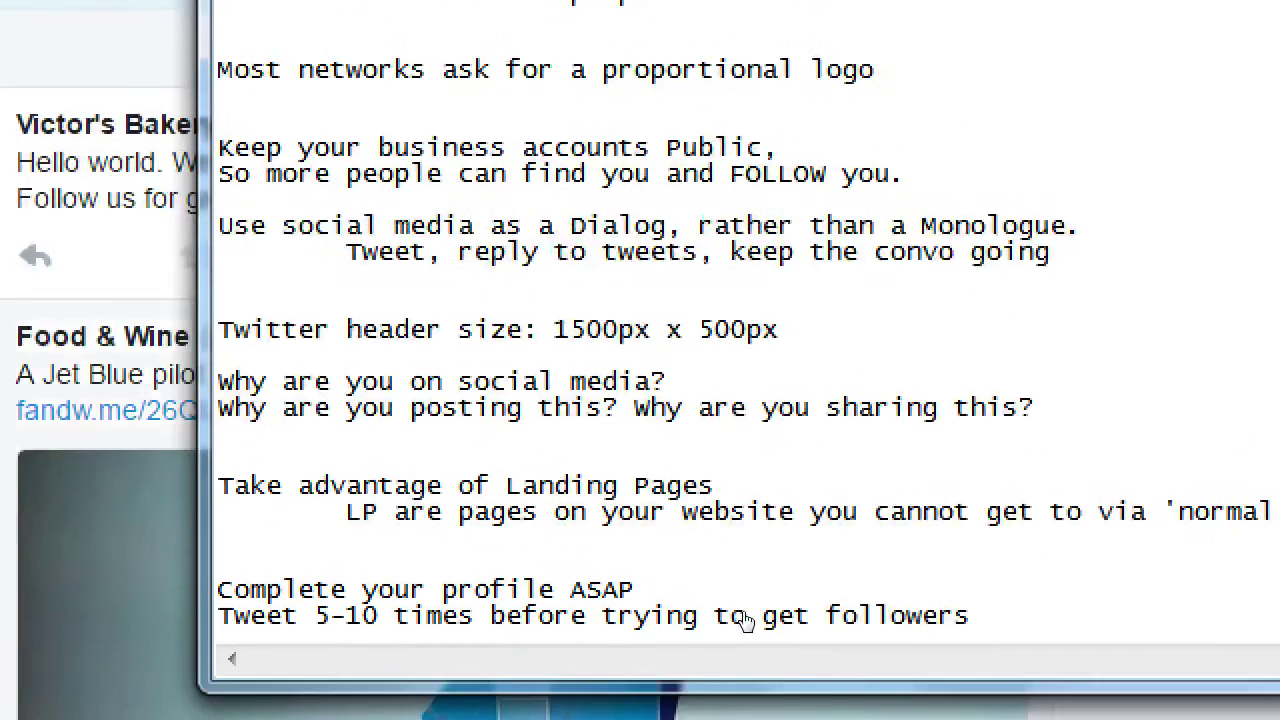
pyautogui.press('Return')
pyautogui.press('Return')
pyautogui.press('Return')
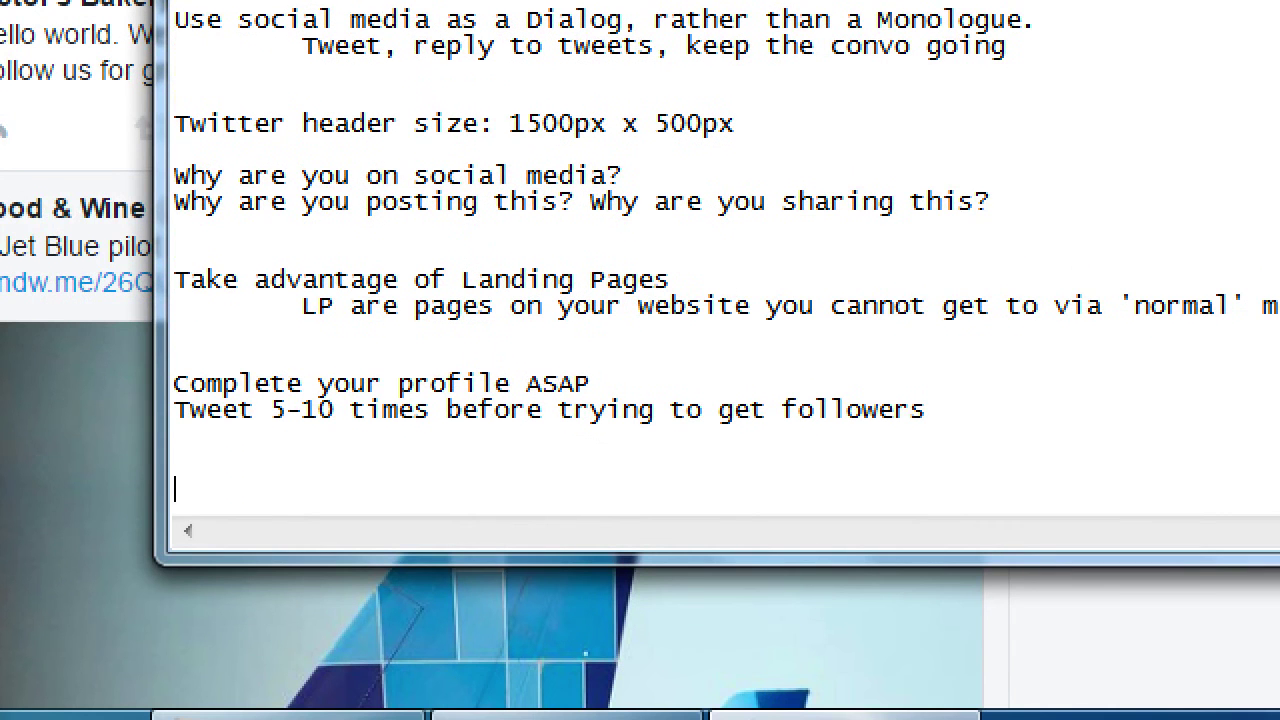
pyautogui.write('Try for')
pyautogui.press('Tab')
pyautogui.write('ON')
pyautogui.press('BackSpace')
pyautogui.press('BackSpace')
pyautogui.press('BackSpace')
pyautogui.write('ONE links')
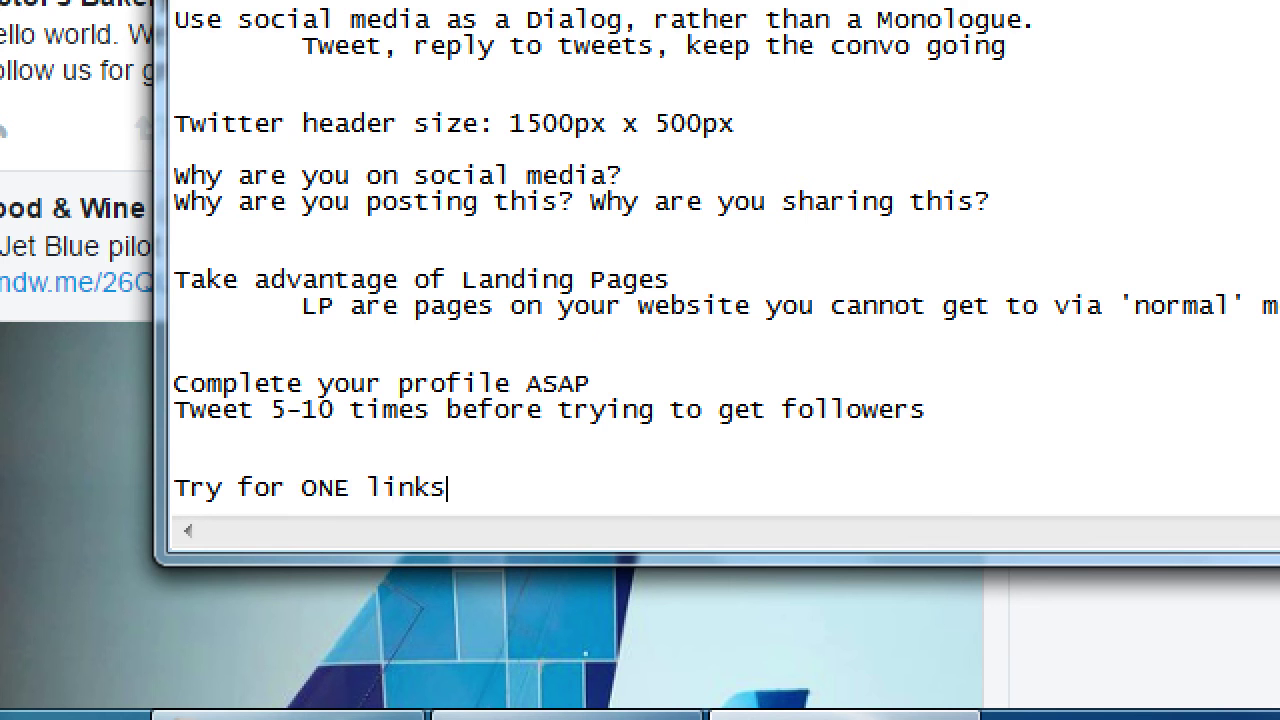
pyautogui.press('BackSpace')
pyautogui.write('per tweet')
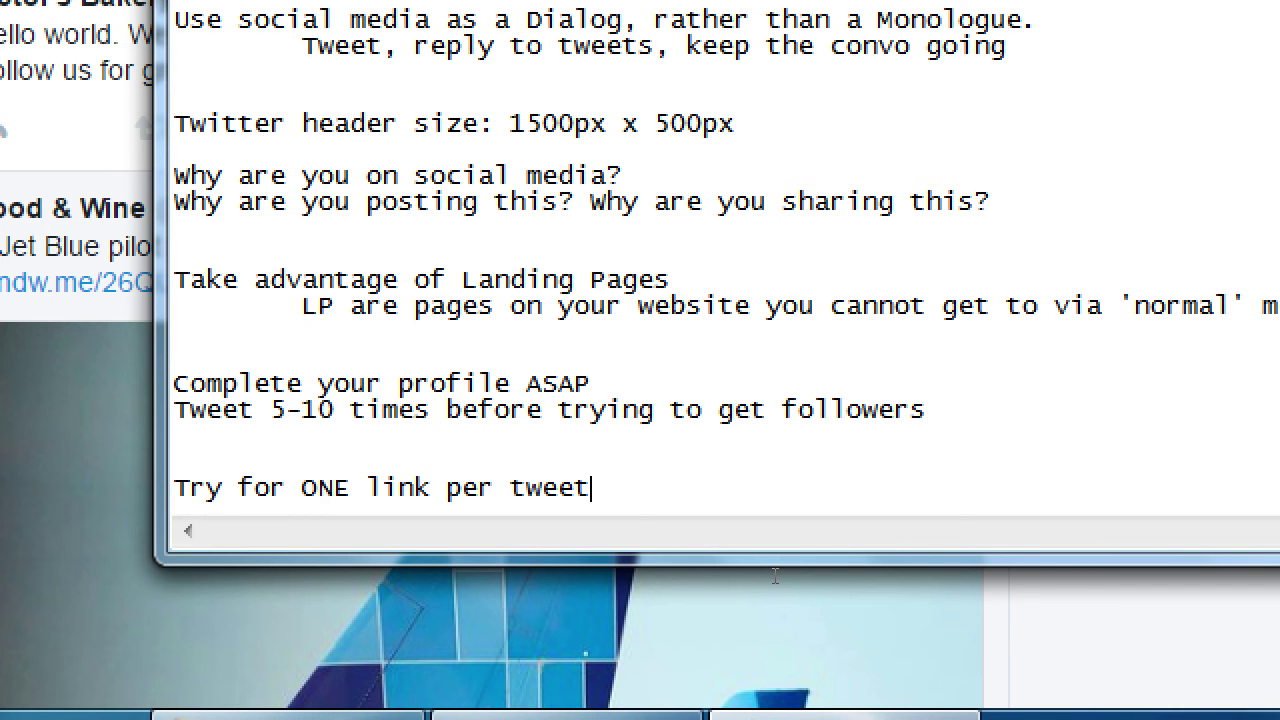
# - Add the heading "Tips to avoid looking a spammer:" above the one-link tip and indent that tip beneath it
pyautogui.press('Up')
pyautogui.write('Tips to avoid loo')
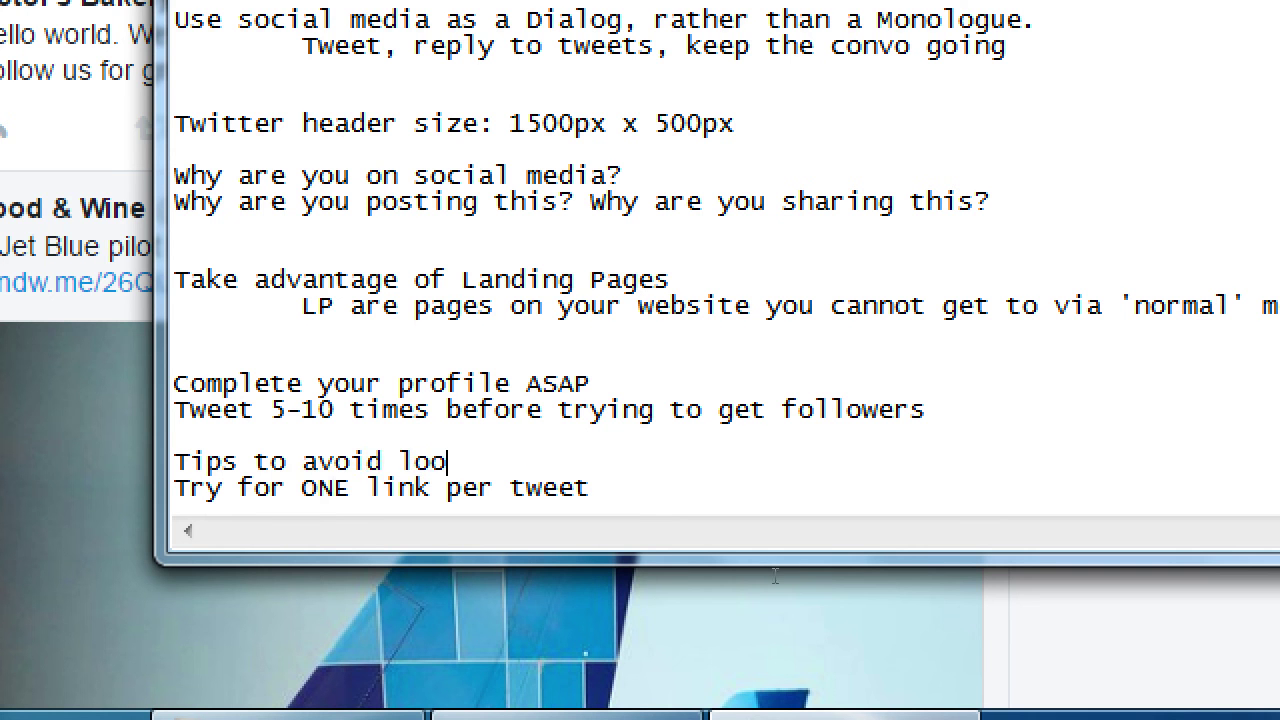
pyautogui.write('king a spammer:')
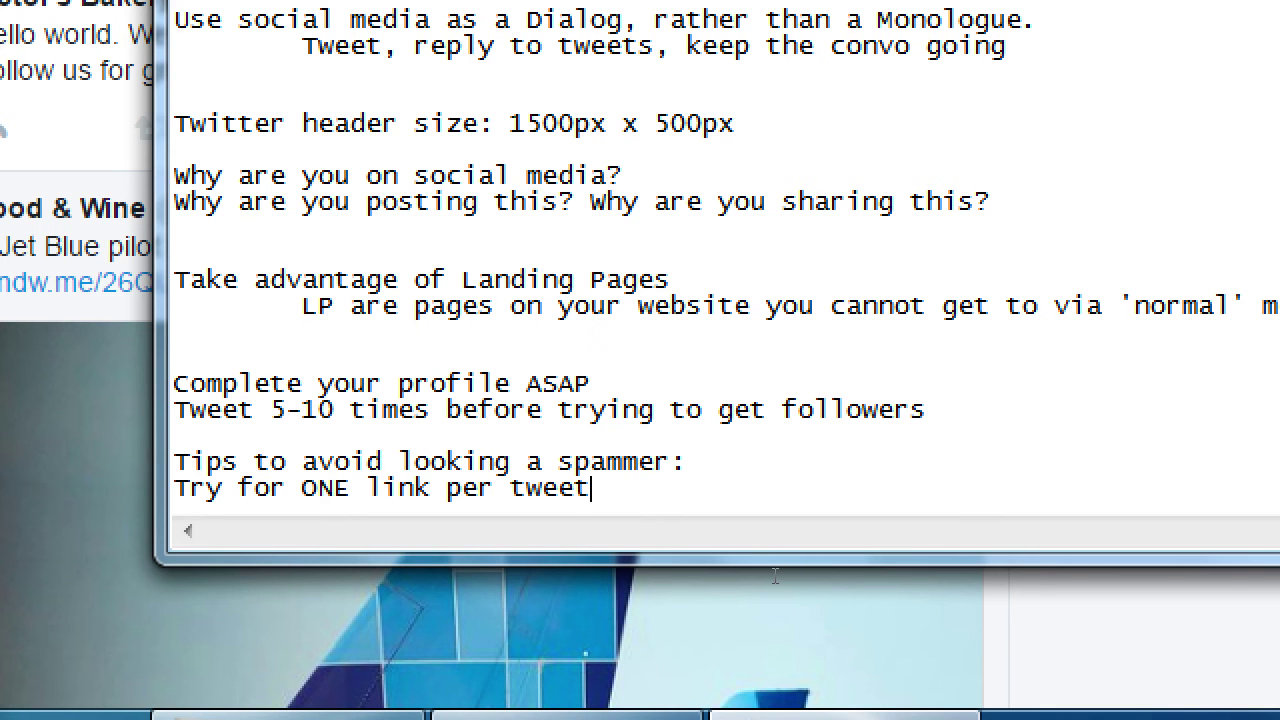
pyautogui.press('Home')
pyautogui.press('Tab')
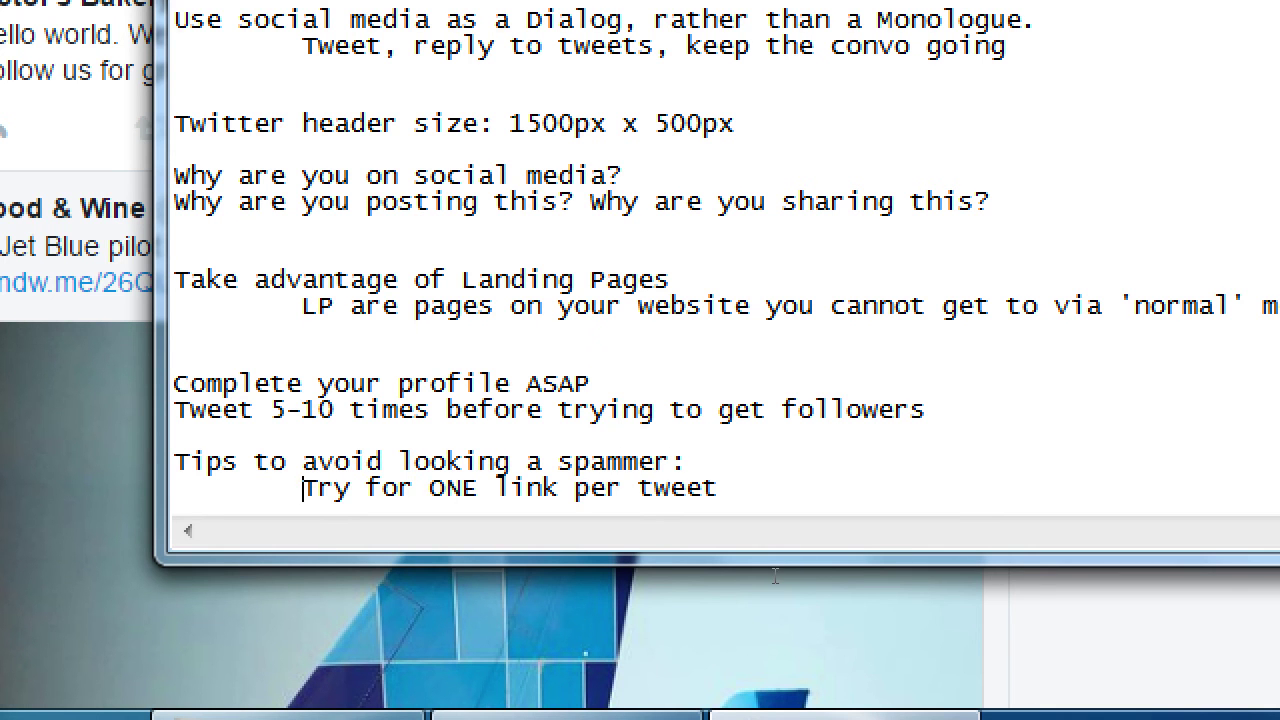
# - Add the indented tip "No more than THREE Hashtags" below the one-link tip
pyautogui.press('End')
pyautogui.press('Return')
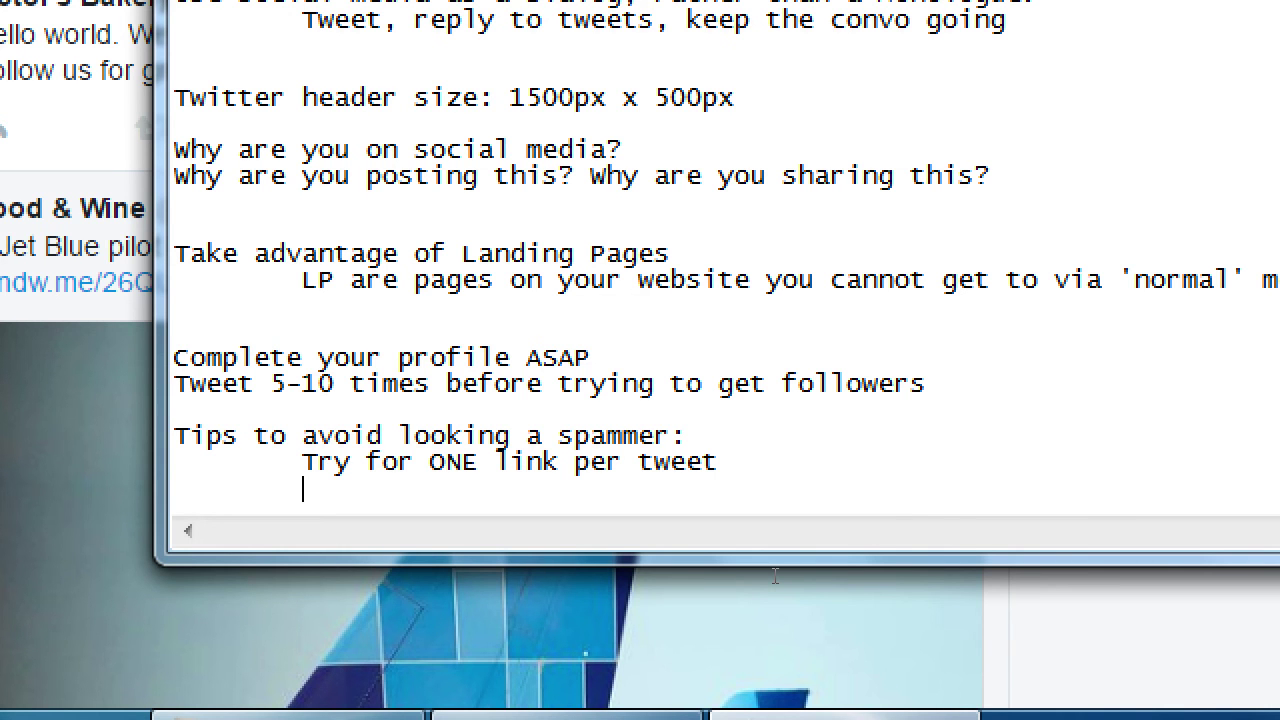
pyautogui.write('No more than T')
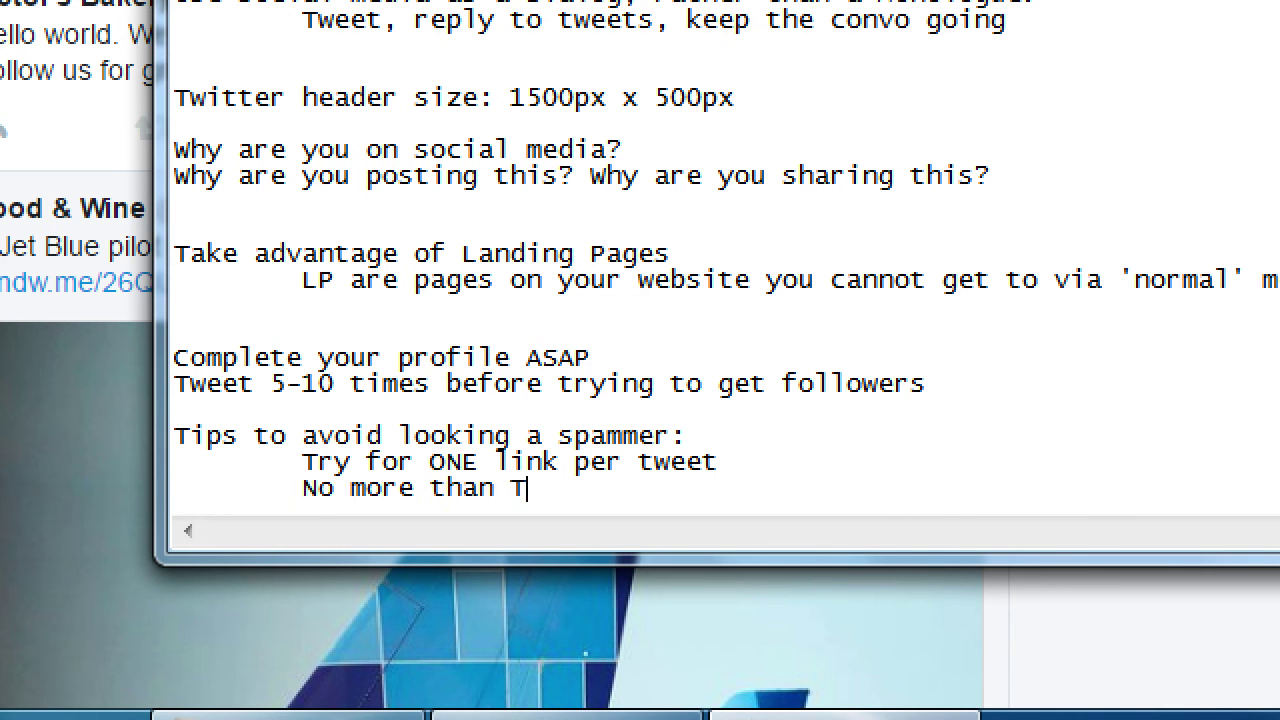
pyautogui.write('HREE Has')
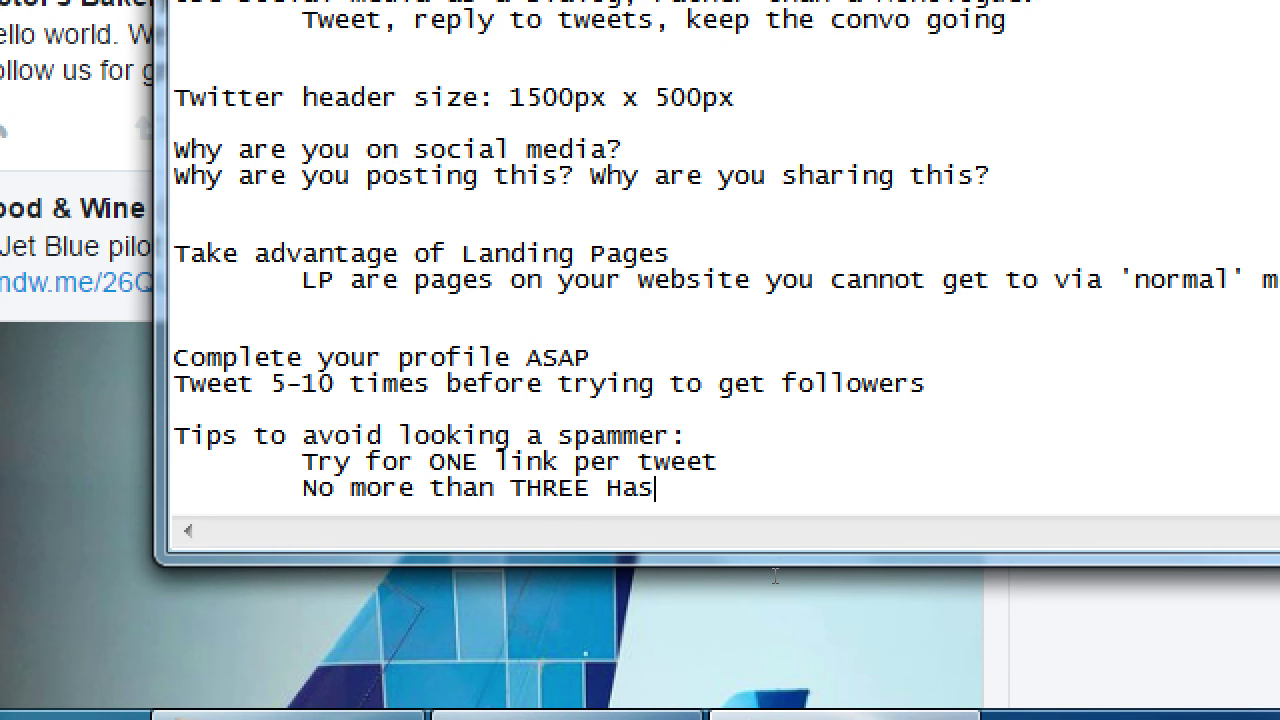
pyautogui.write('htags')
# - Capitalize the word "Link" in the "Try for ONE Link per tweet" tip
pyautogui.press('Up')
pyautogui.press('Left')
pyautogui.press('Left')
pyautogui.press('Left')
pyautogui.press('Left')
pyautogui.press('Left')
pyautogui.press('Left')
pyautogui.press('Left')
pyautogui.press('Left')
pyautogui.press('Left')
pyautogui.press('Left')
pyautogui.press('Left')
pyautogui.press('Left')
pyautogui.press('Left')
pyautogui.hotkey('shift', 'Left')
pyautogui.write('L')
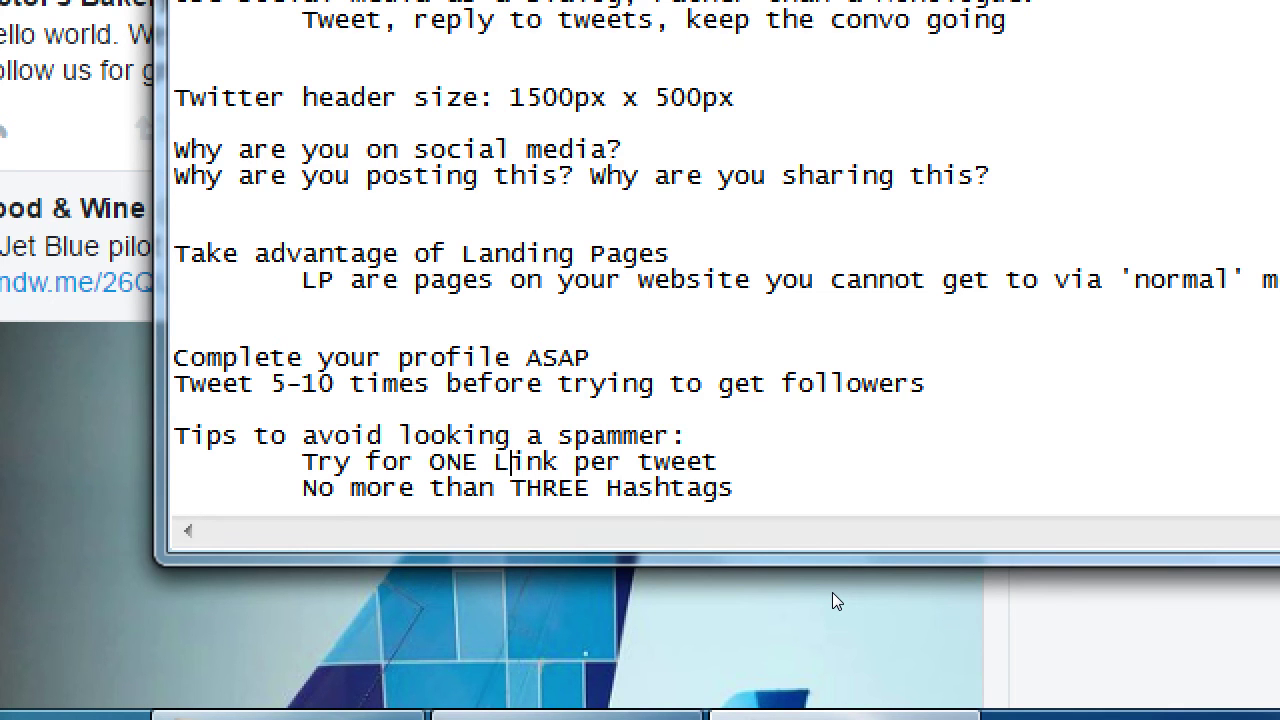
# - Switch to Twitter and attach Chrysanthemum.jpg from the Sample Pictures folder to the sale tweet
pyautogui.hotkey('alt', 'Tab')
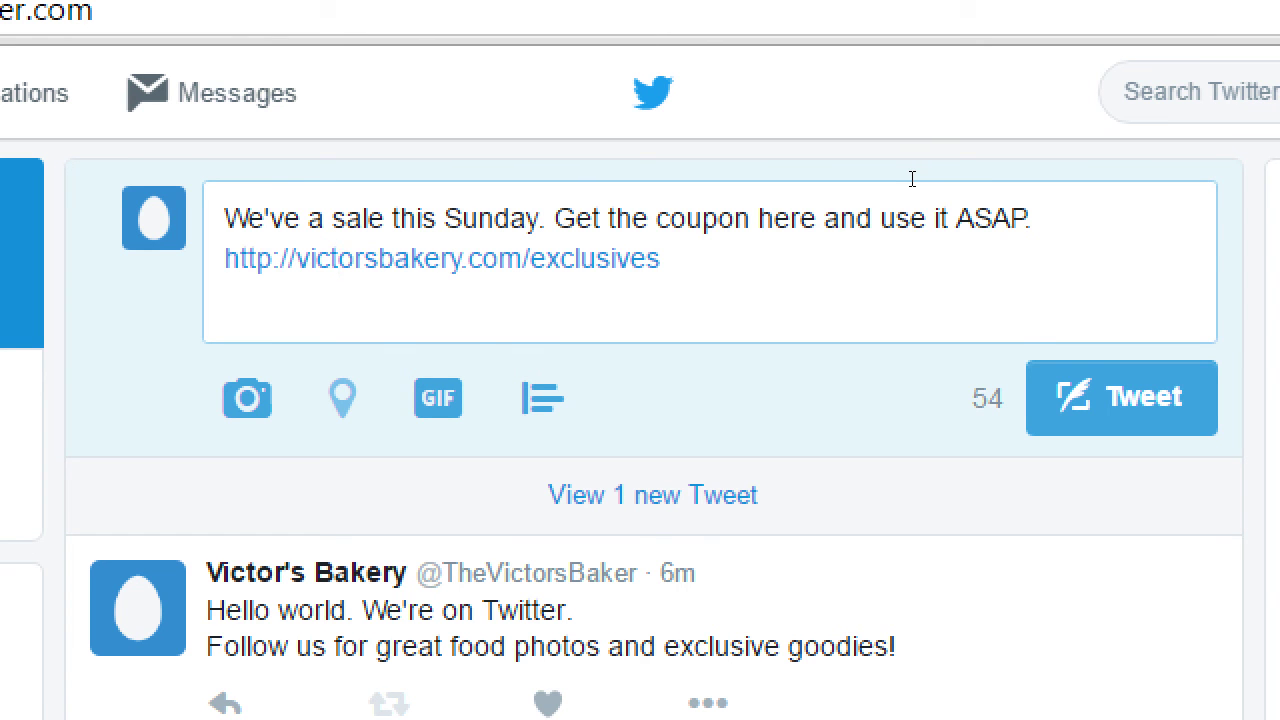
pyautogui.press('End')
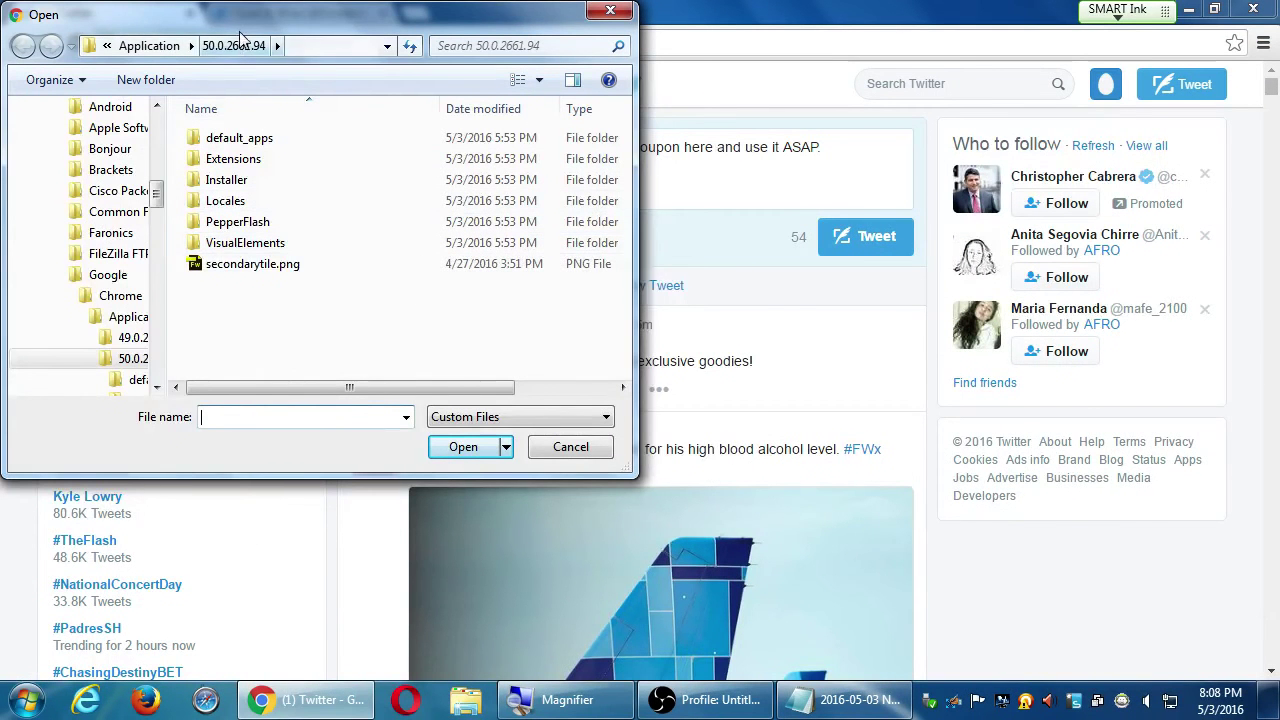
pyautogui.moveTo(240, 35); pyautogui.dragTo(312, 77)
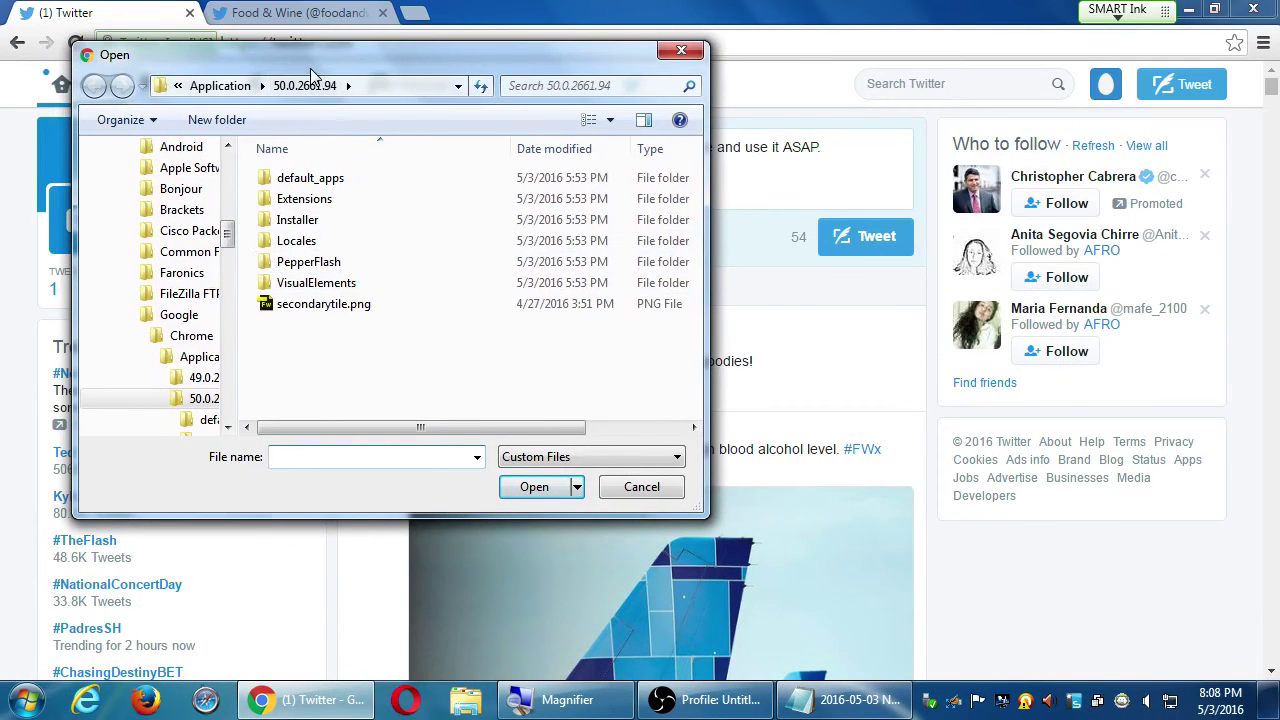
pyautogui.moveTo(228, 234); pyautogui.dragTo(228, 145)
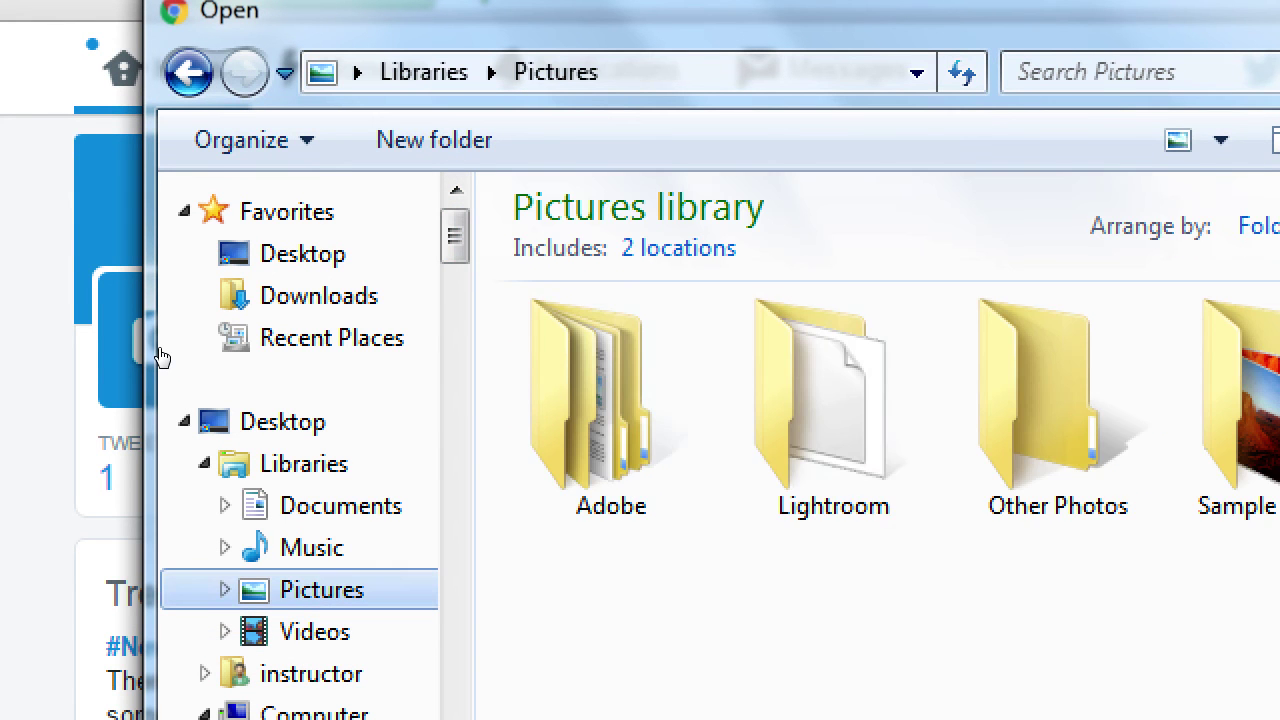
pyautogui.press('Return')
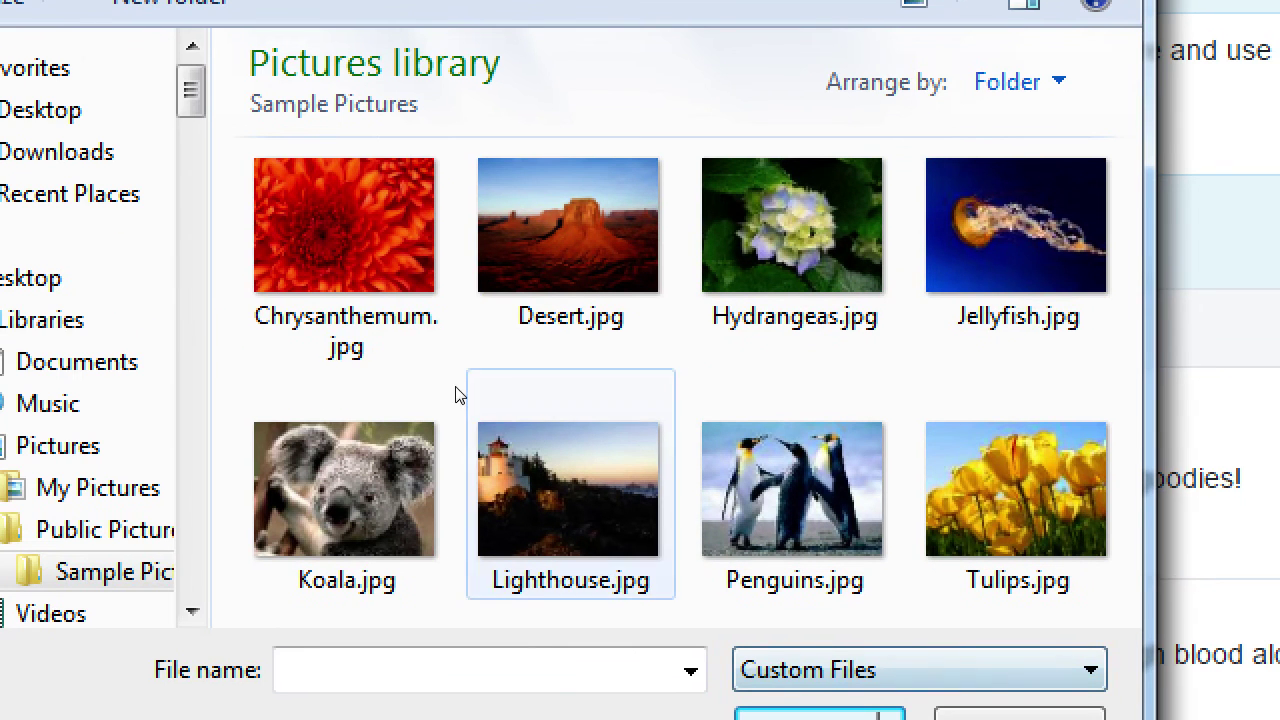
pyautogui.click(310, 249)
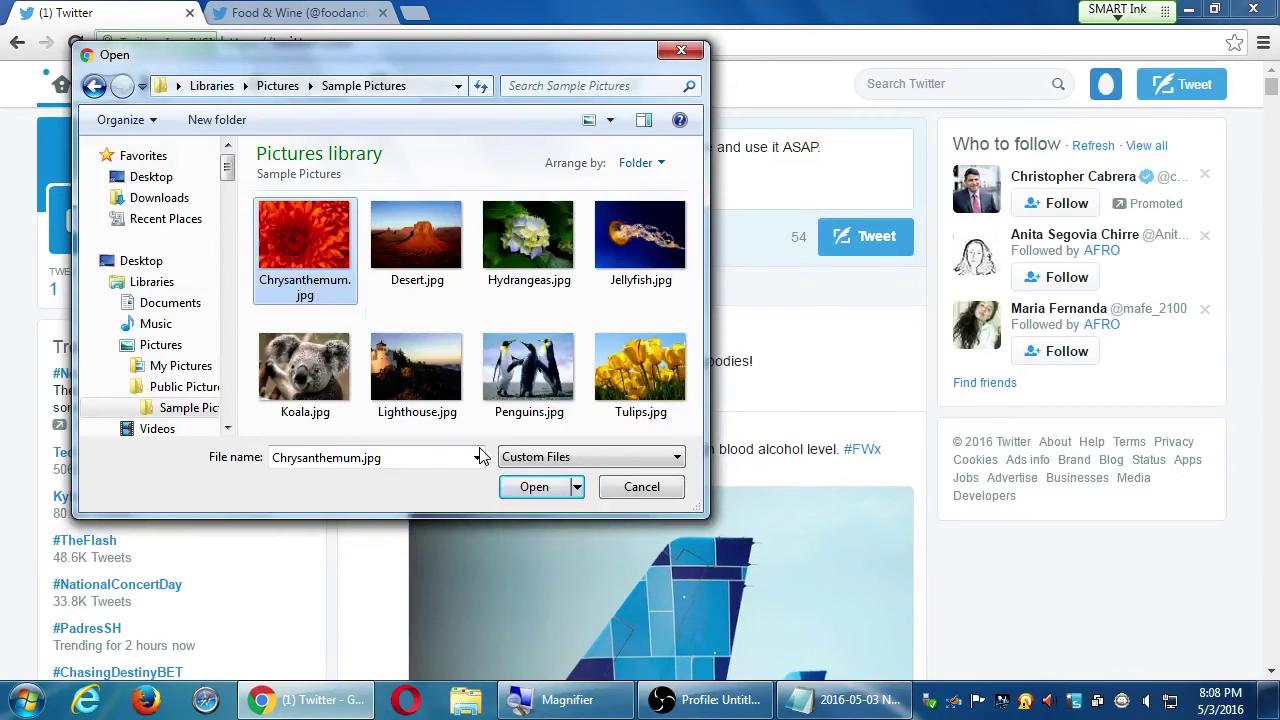
pyautogui.click(533, 487)
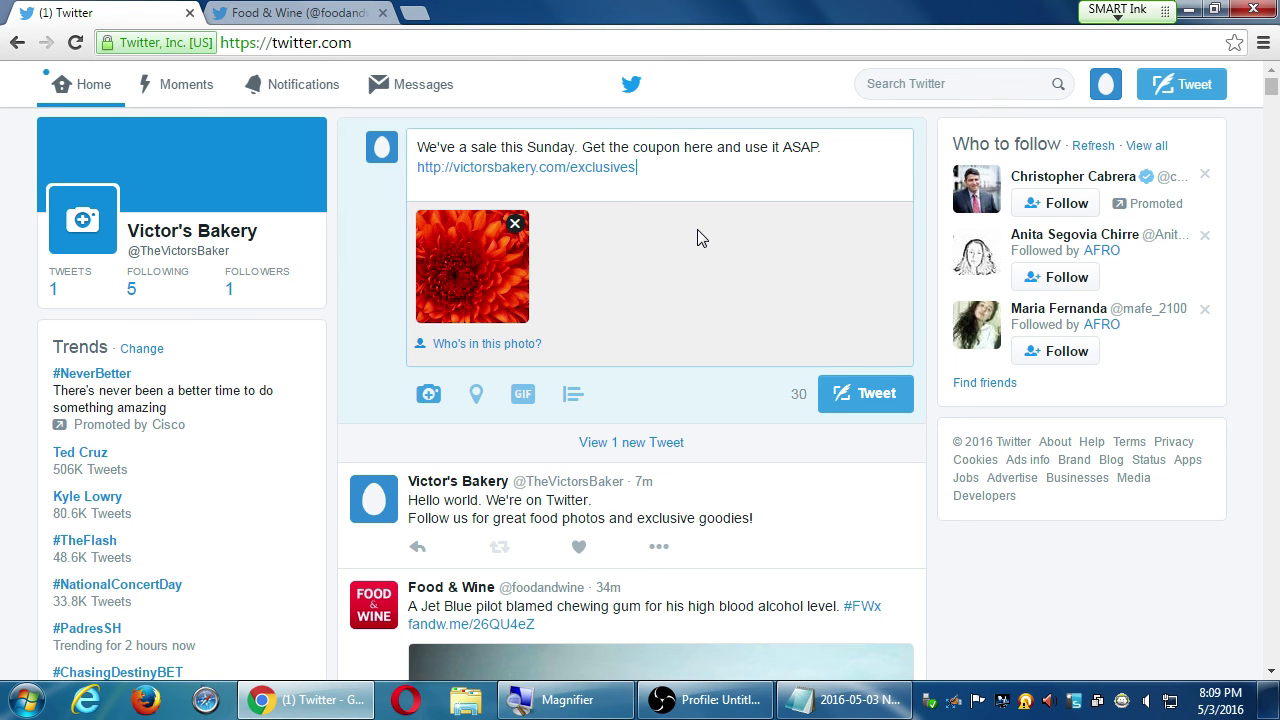
# - Attach Desert.jpg and Hydrangeas.jpg from Sample Pictures to the same tweet
pyautogui.click(429, 394)
pyautogui.doubleClick(434, 243)
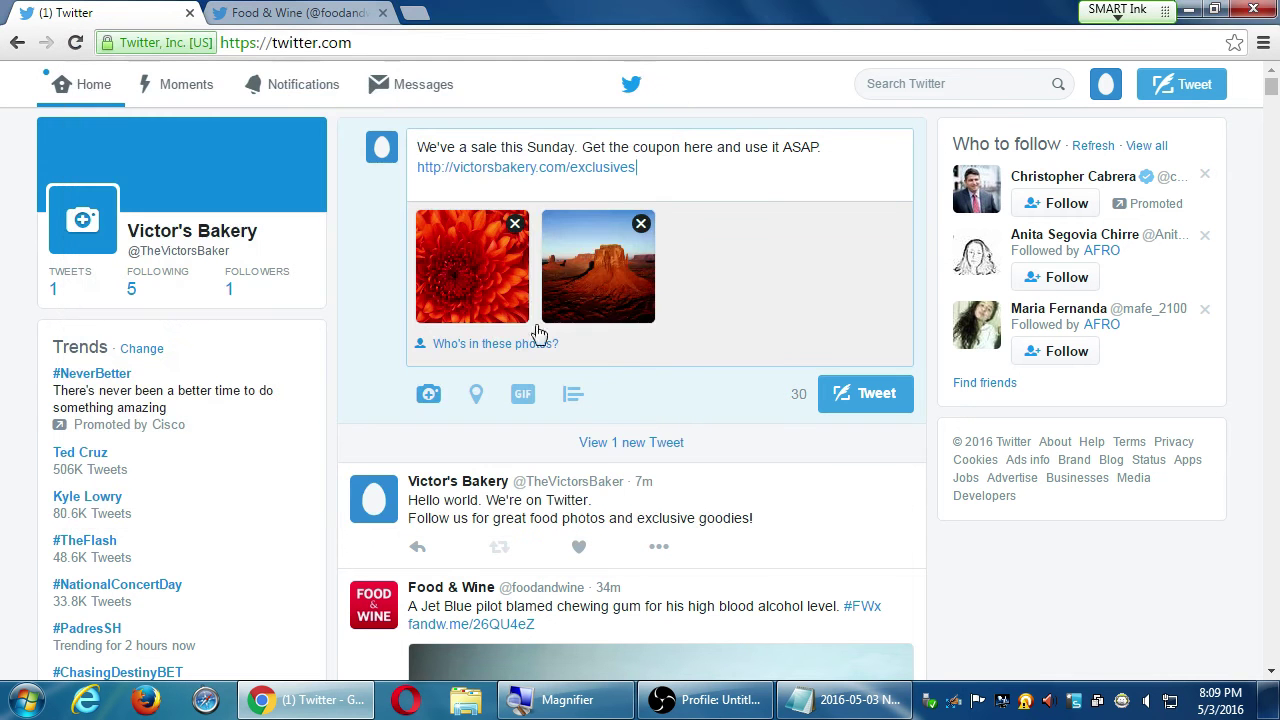
pyautogui.doubleClick(798, 396)
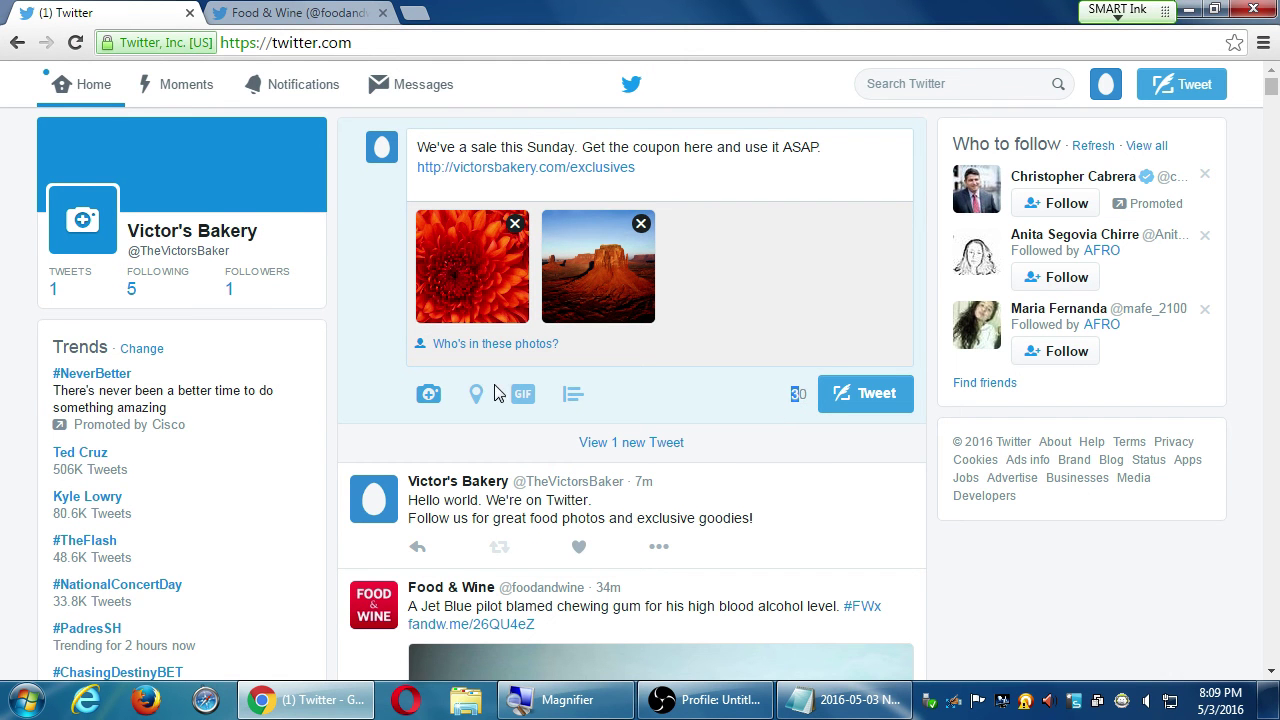
pyautogui.click(429, 394)
pyautogui.doubleClick(548, 247)
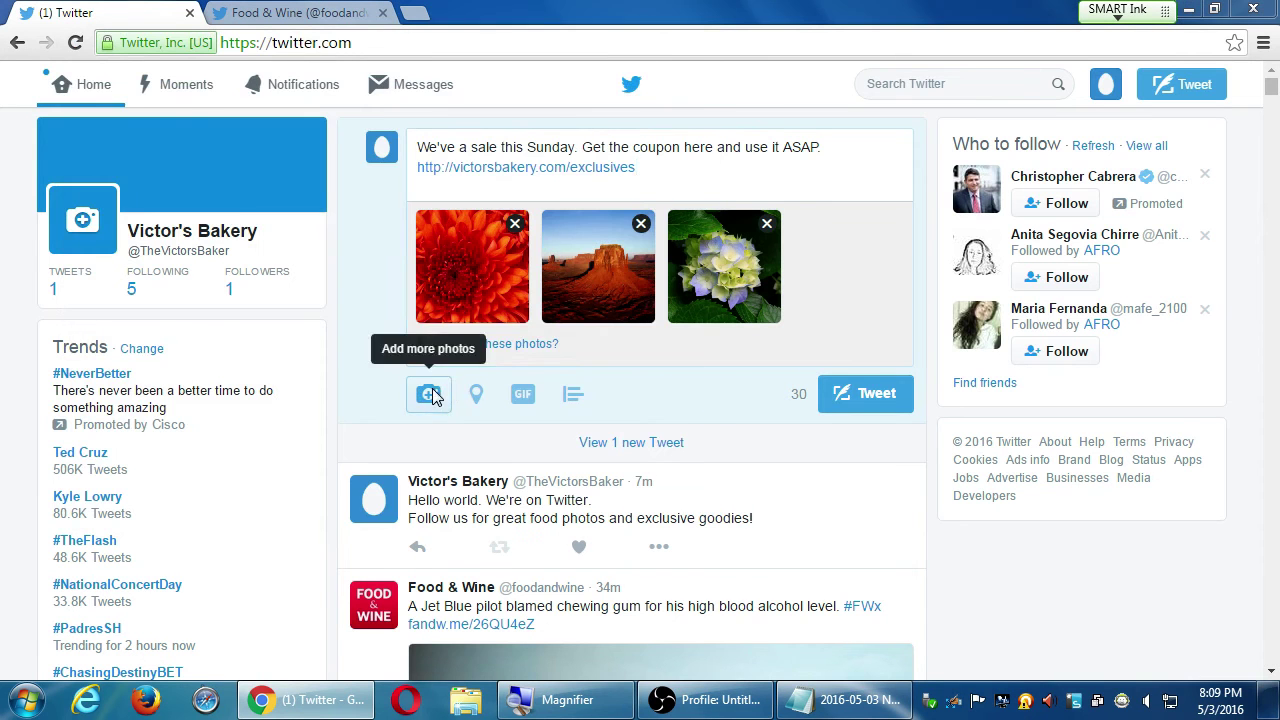
# - Attach Jellyfish.jpg to the tweet as a fourth photo and remove it again
pyautogui.click(433, 394)
pyautogui.doubleClick(611, 240)
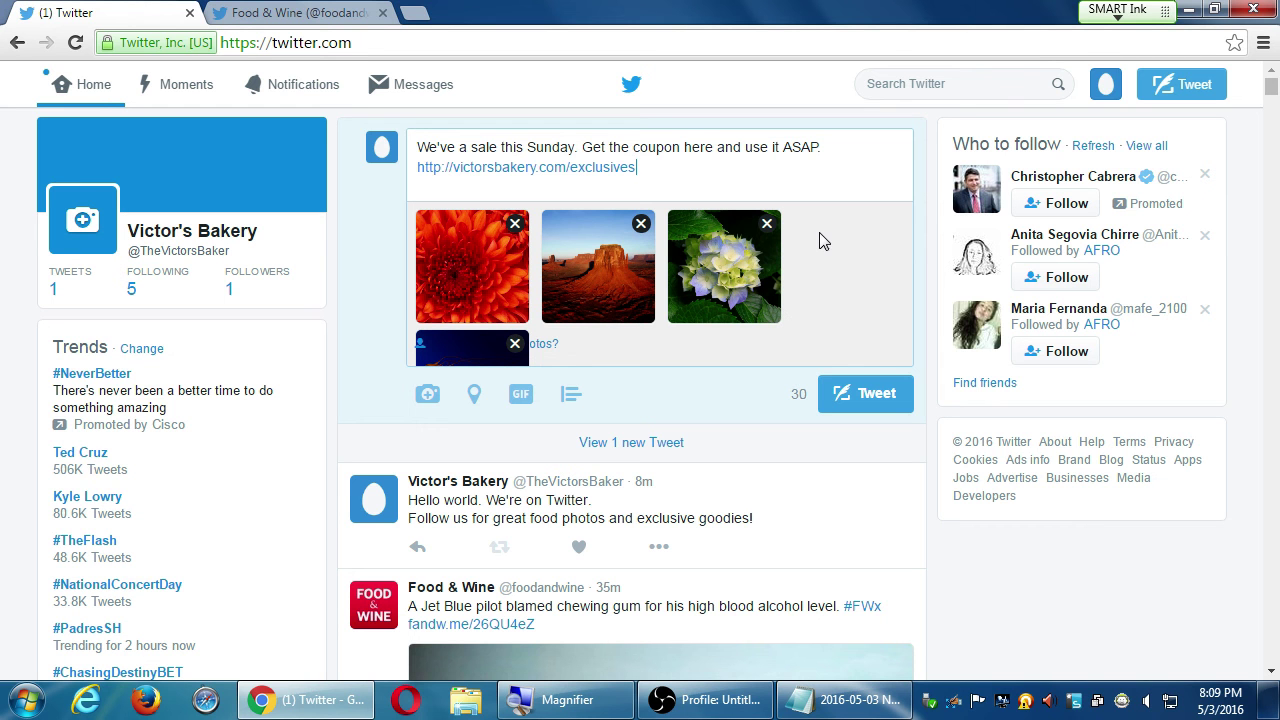
pyautogui.click(512, 344)
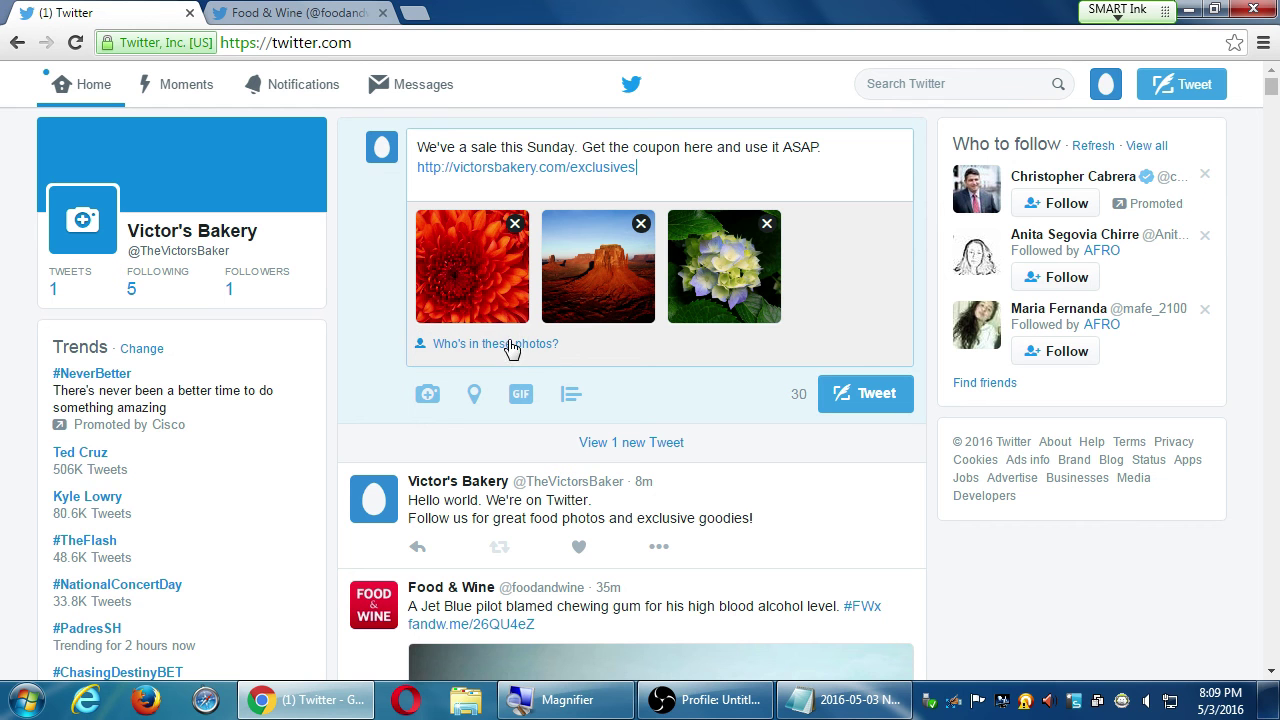
pyautogui.click(869, 165)
# - Switch to the text notes and add the indented tip "Use original and relevant pictures" below the hashtag tip
pyautogui.click(834, 703)
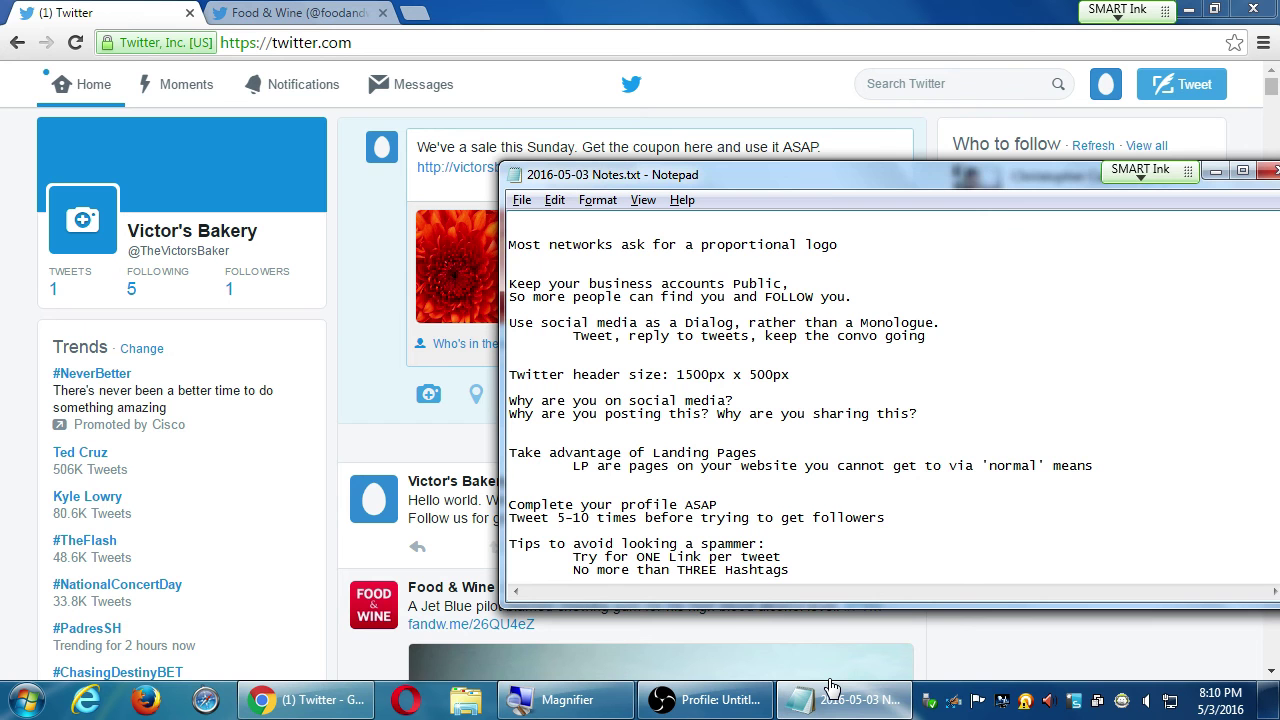
pyautogui.press('super+plus')
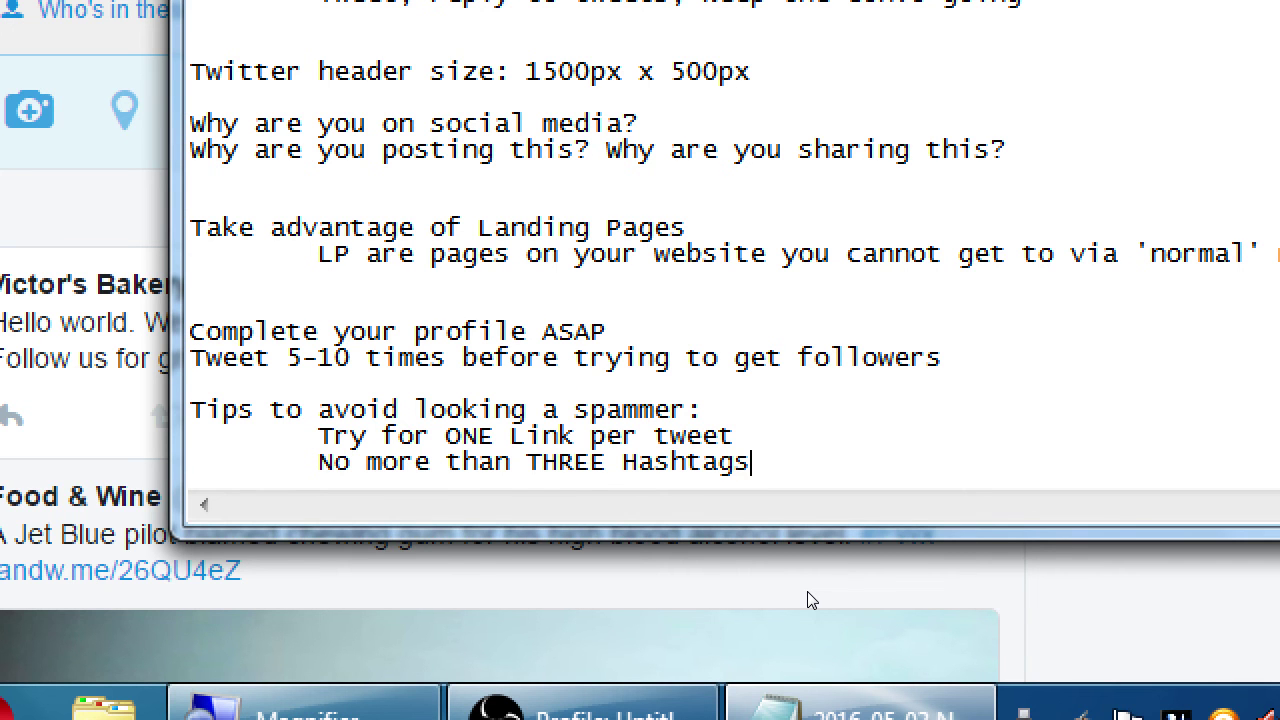
pyautogui.press('Return')
pyautogui.press('Tab')
pyautogui.write('use')
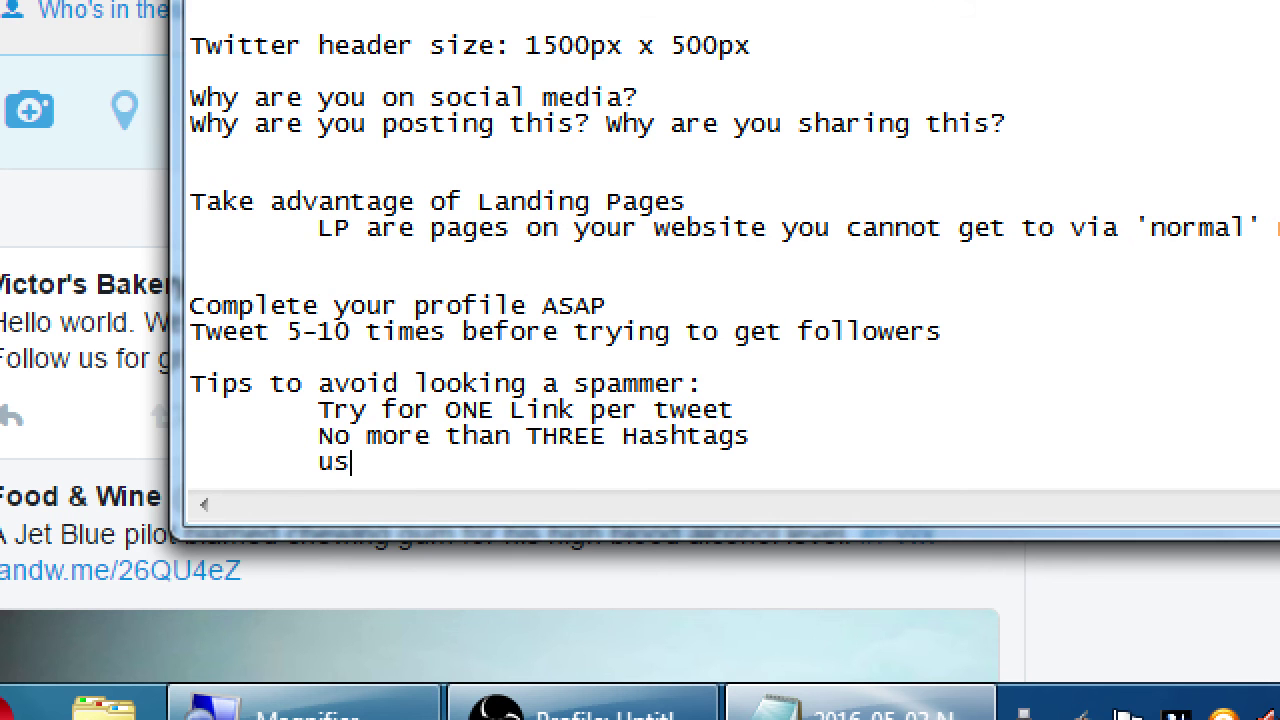
pyautogui.press('BackSpace')
pyautogui.press('BackSpace')
pyautogui.press('BackSpace')
pyautogui.write('Use original an')
pyautogui.press('BackSpace')
pyautogui.press('BackSpace')
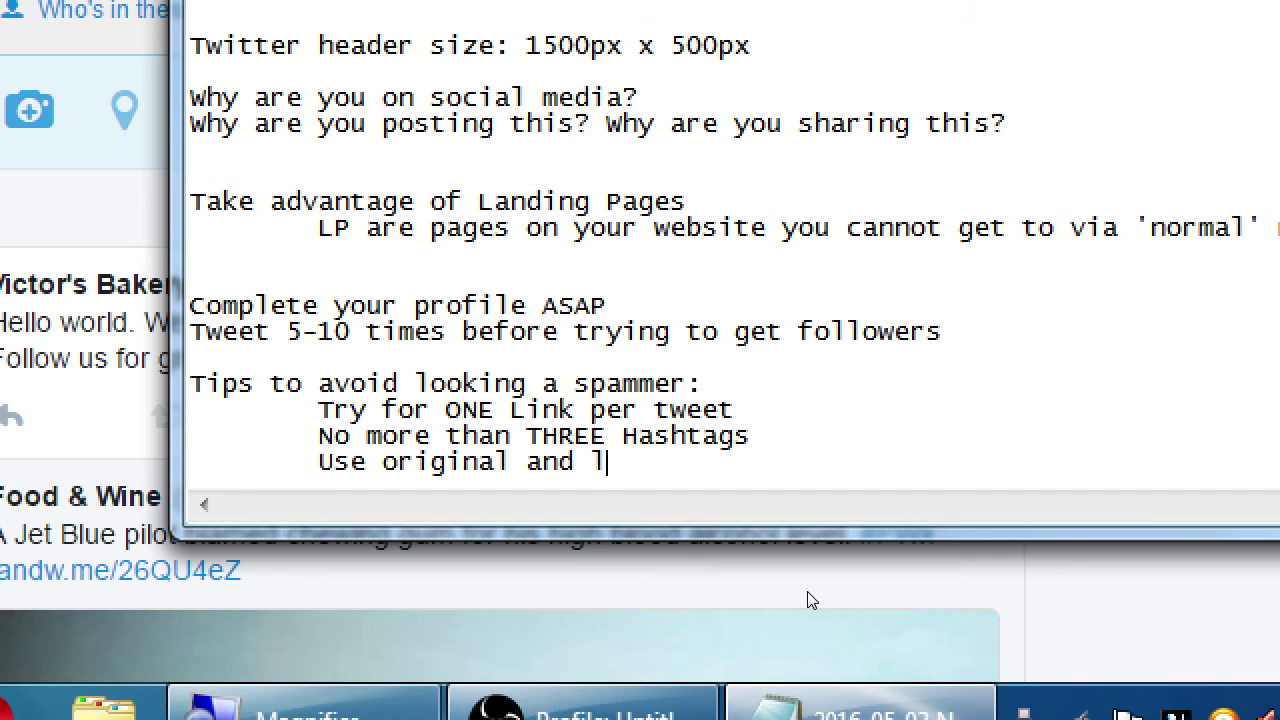
pyautogui.write('relevant')
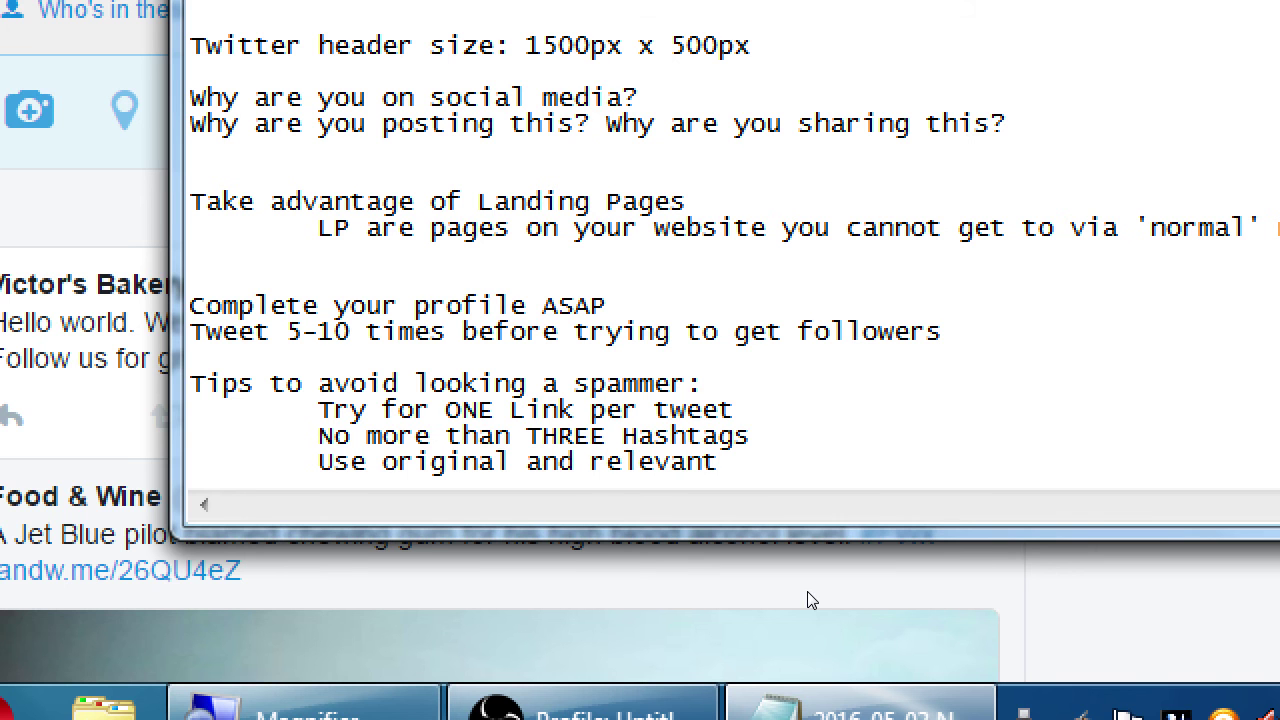
pyautogui.write(' pictures')
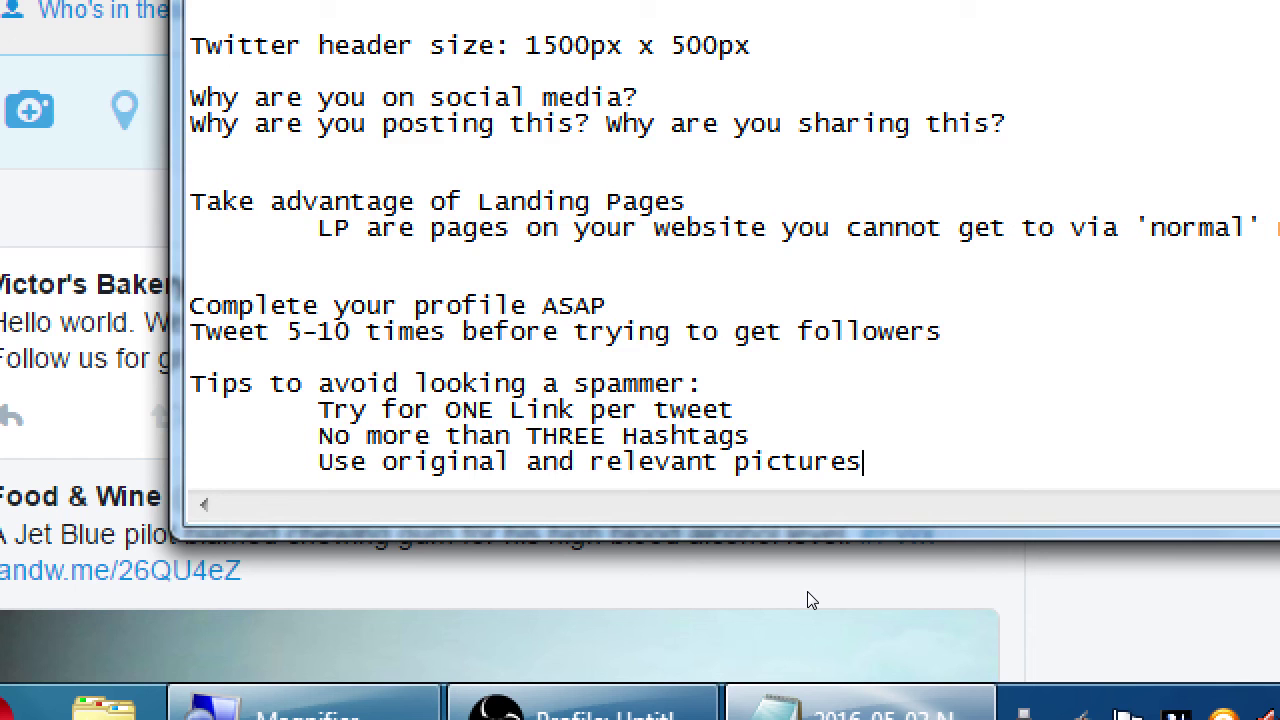
pyautogui.press('super+minus')
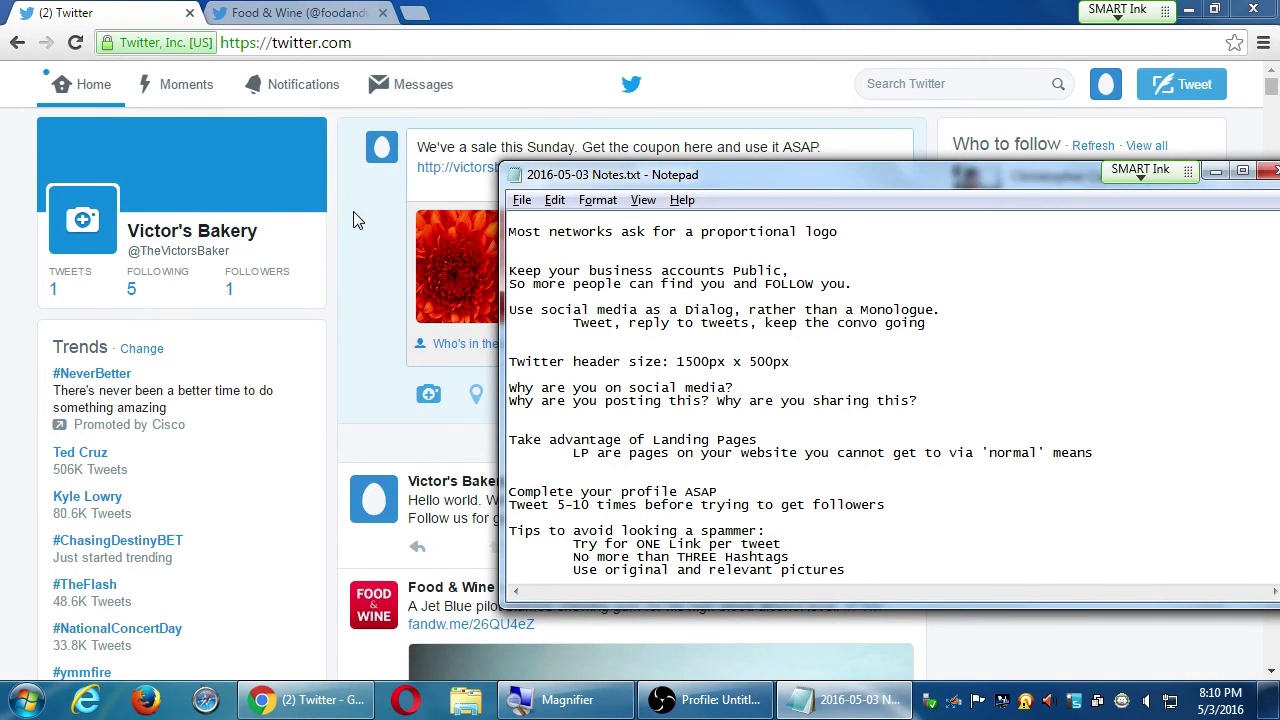
# - Return to the browser, search Google for "cupcake" in a new tab and show the image results
pyautogui.click(352, 275)
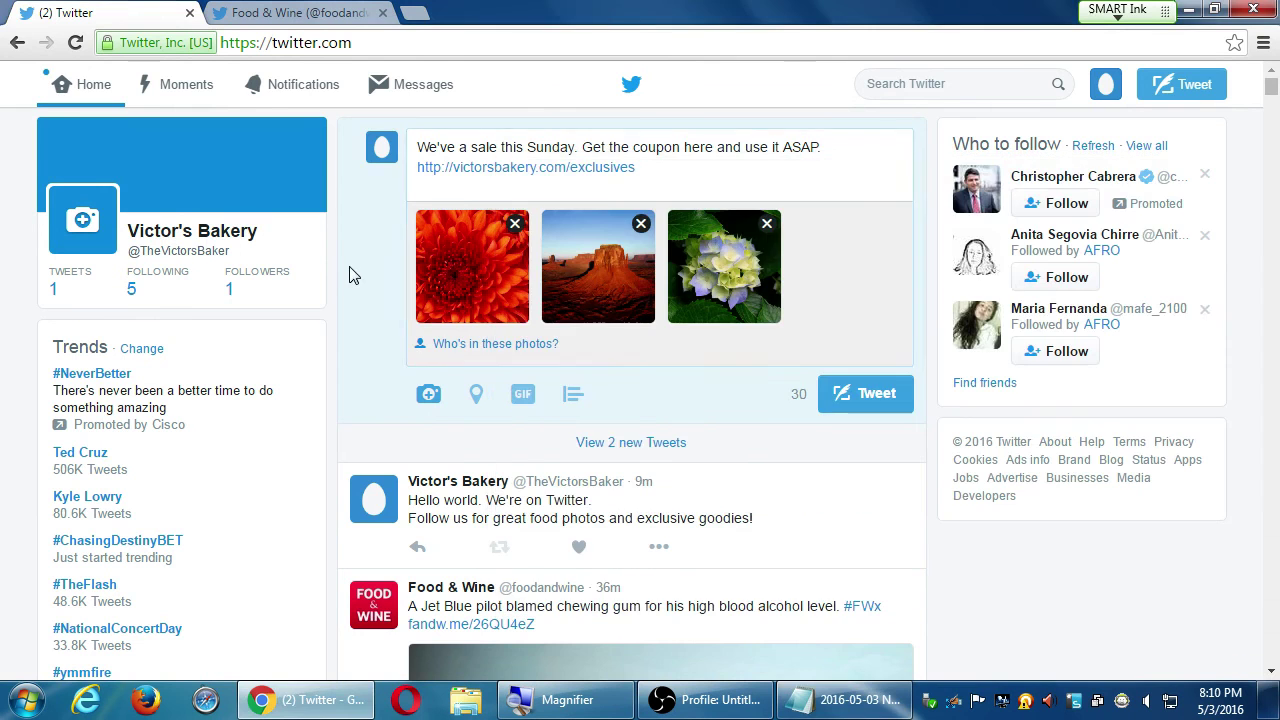
pyautogui.click(414, 13)
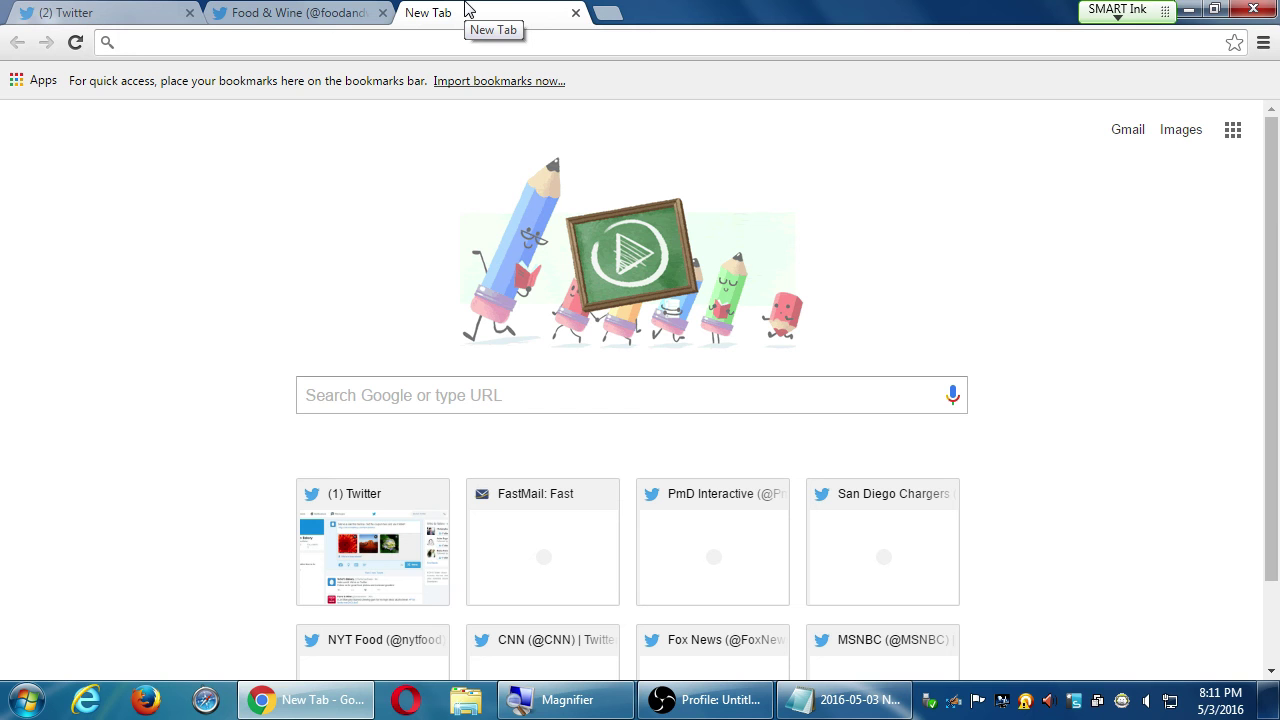
pyautogui.click(436, 395)
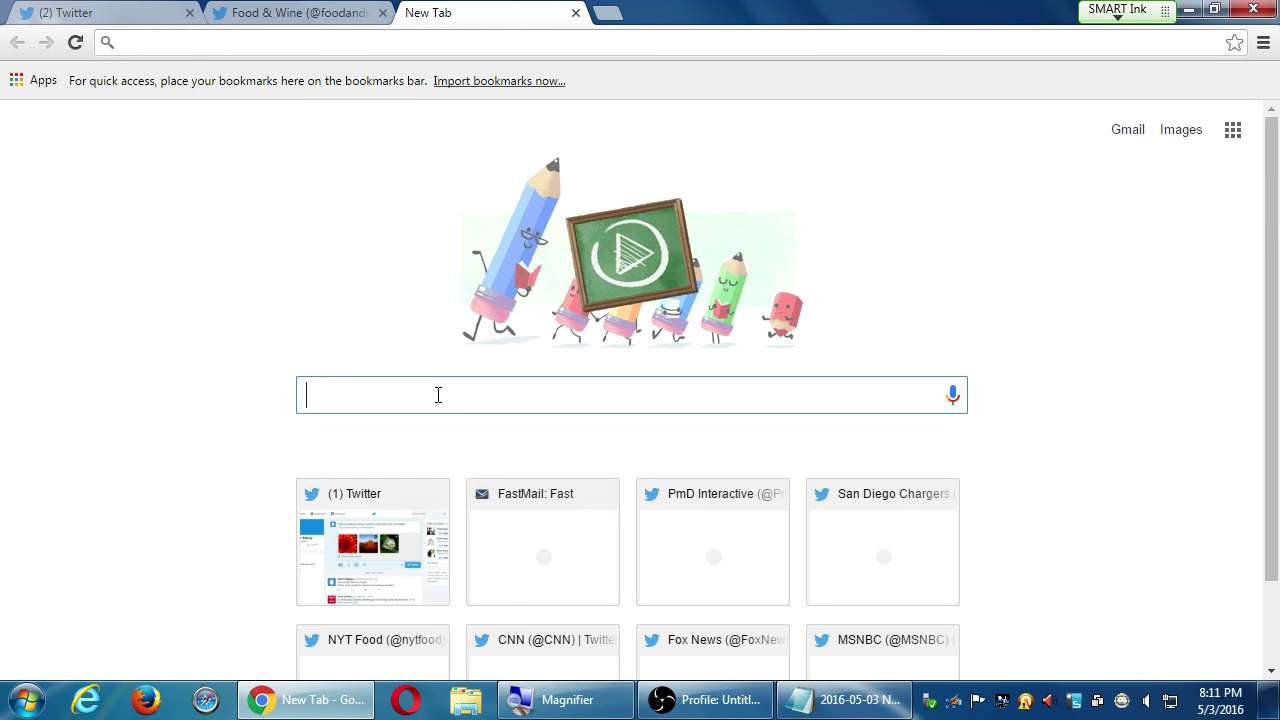
pyautogui.write('cupcake')
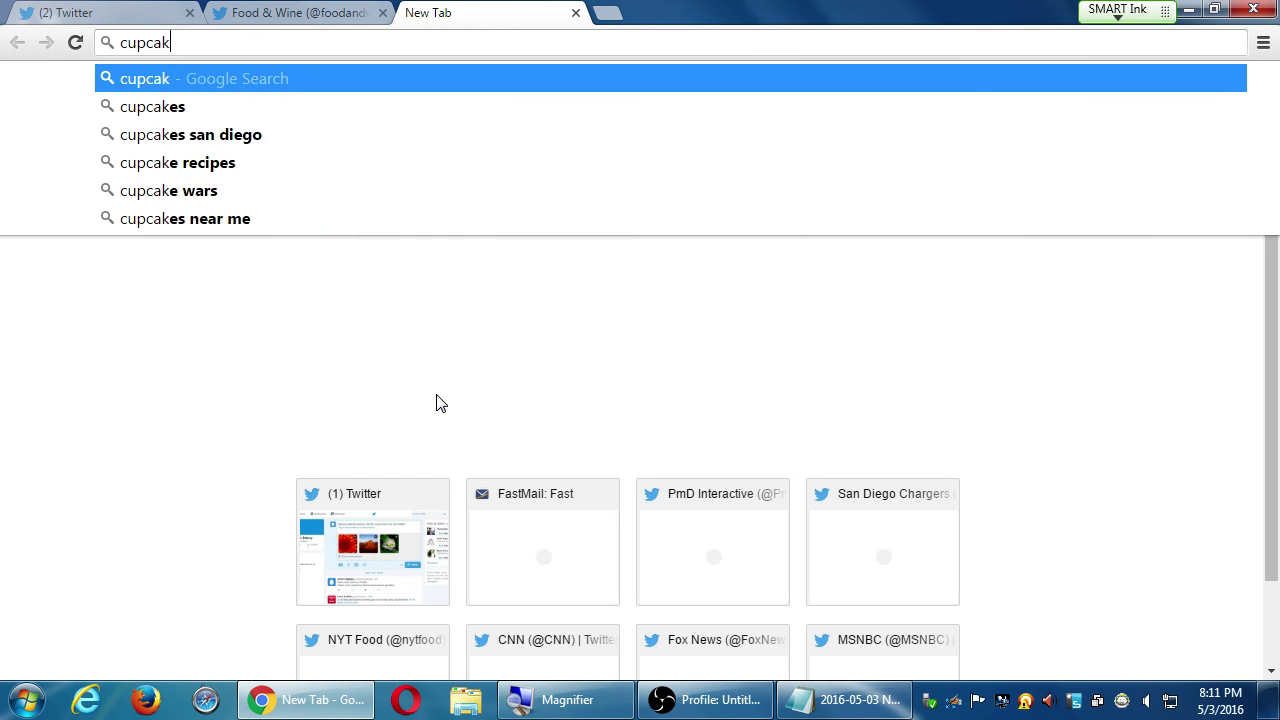
pyautogui.press('Return')
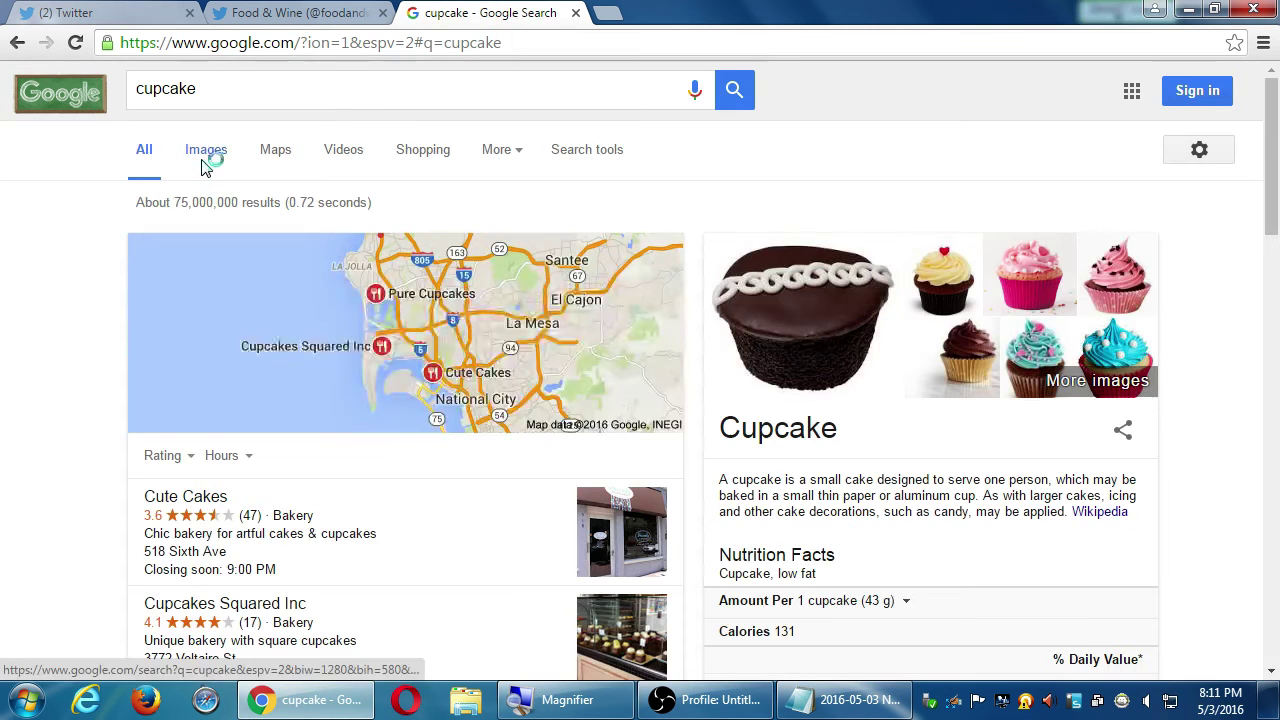
pyautogui.click(205, 162)
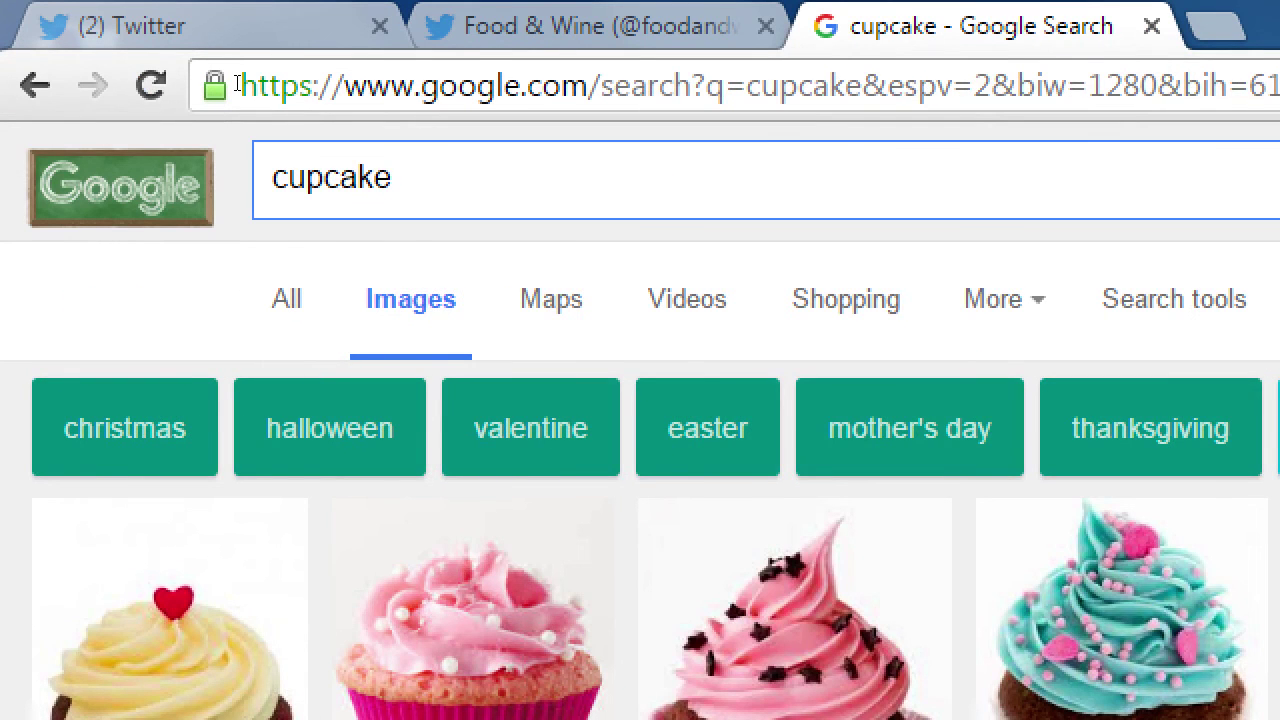
# - Extend the cupcake query with the example terms "stock image", "royaltee free image" and "public domain", and highlight "public domain"
pyautogui.write('stock image')
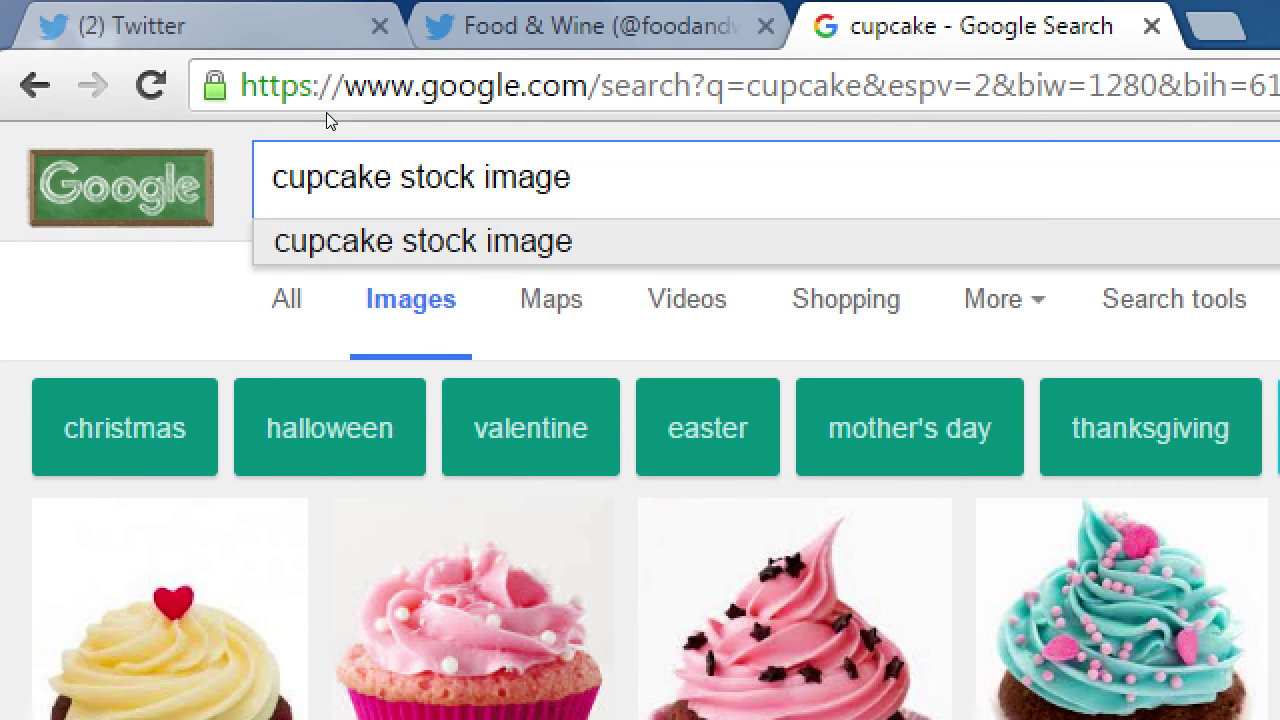
pyautogui.write('     ro')
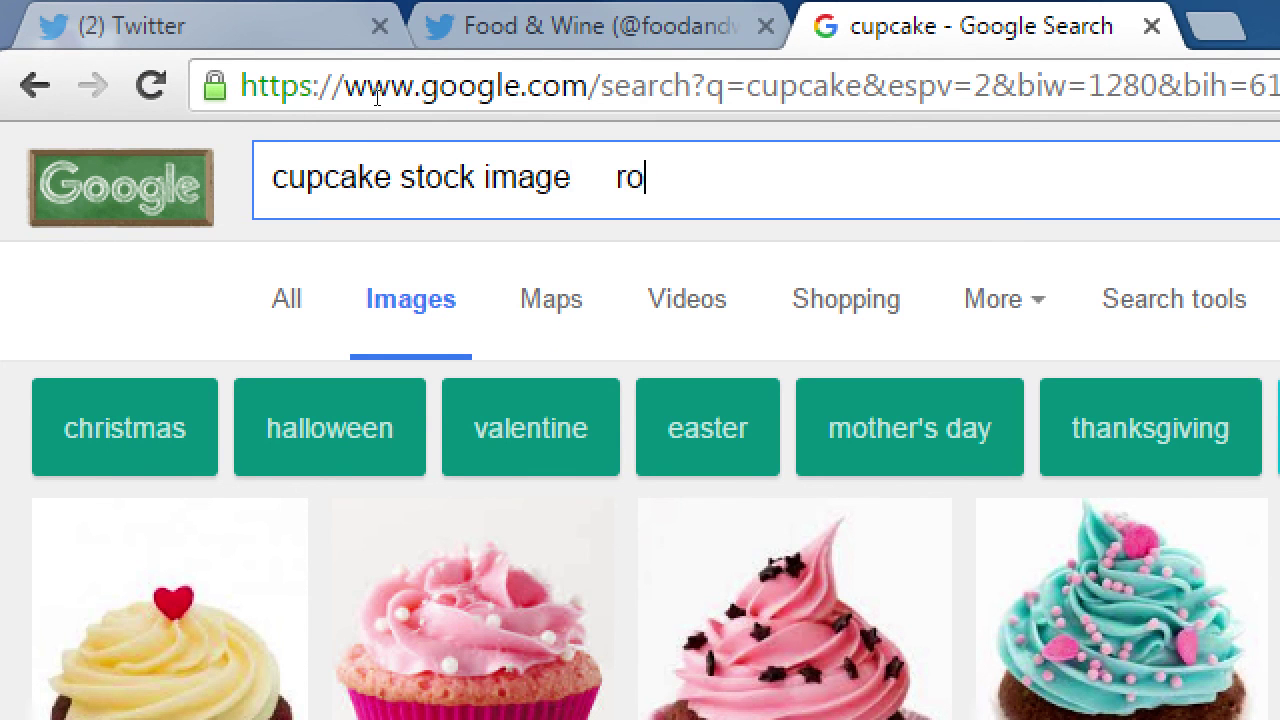
pyautogui.write('yaltee f')
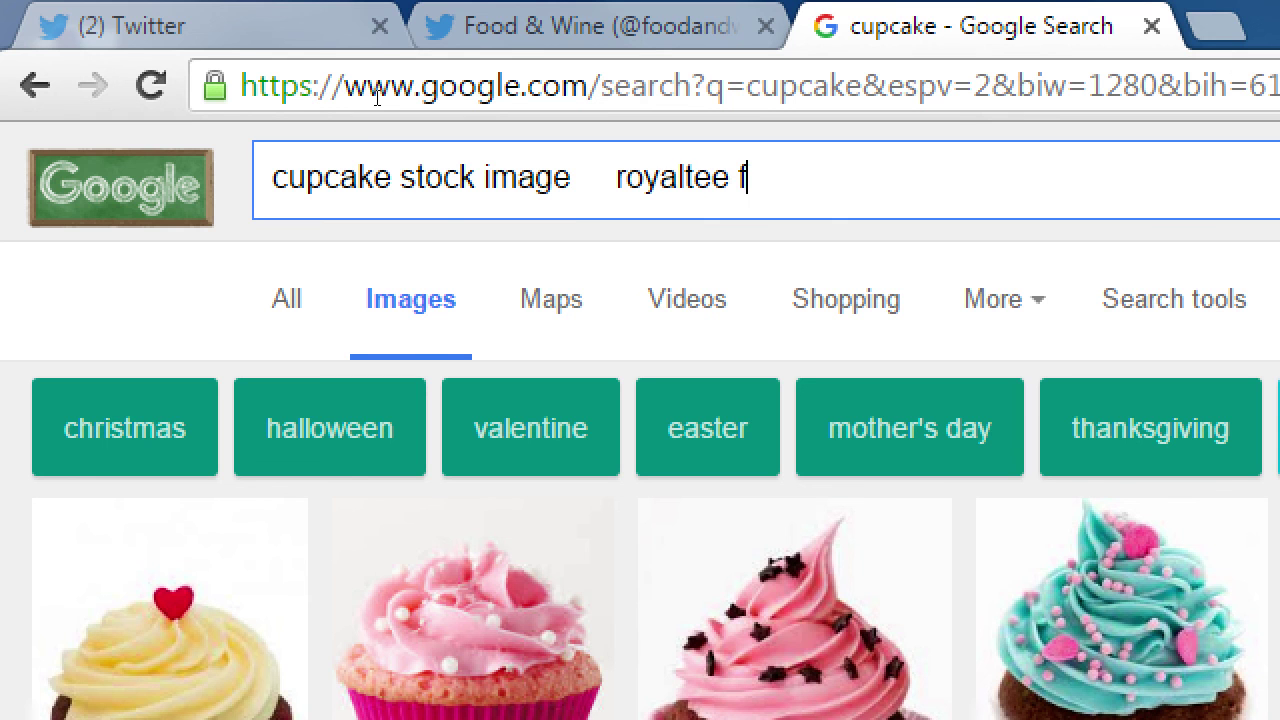
pyautogui.write('ree image')
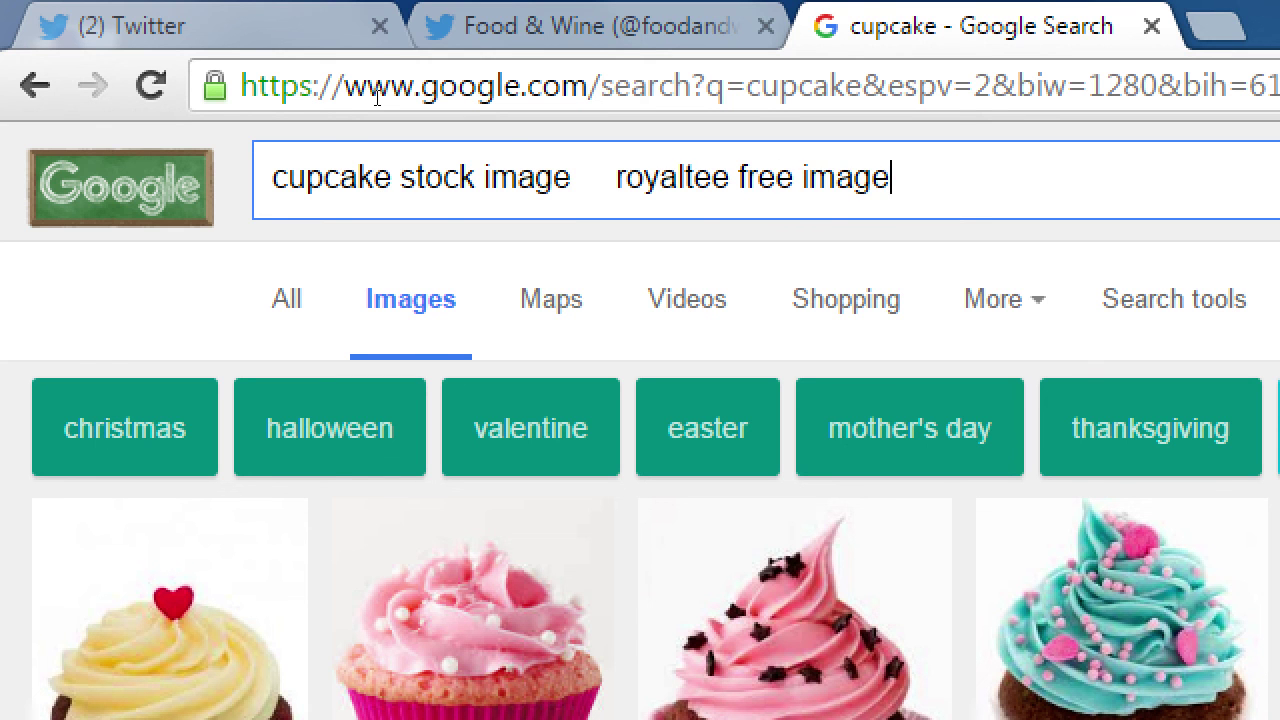
pyautogui.write('      publi')
pyautogui.write('c')
pyautogui.press('BackSpace')
pyautogui.write('lic ')
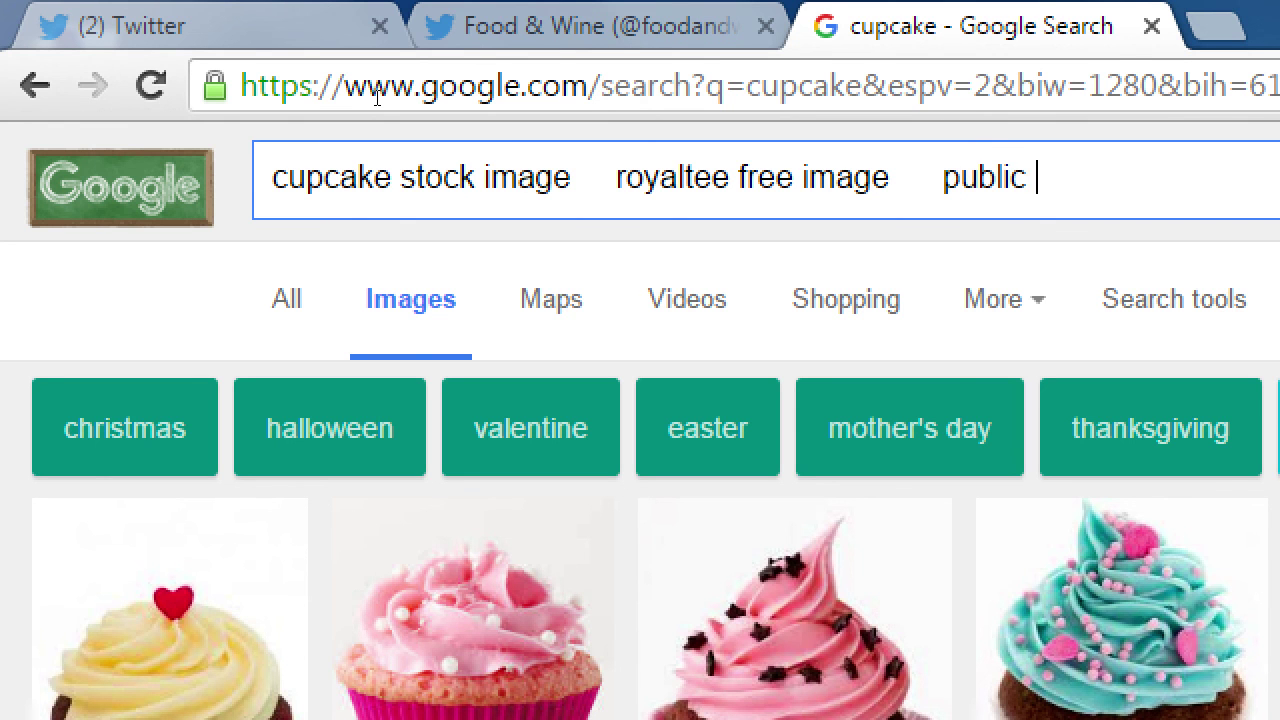
pyautogui.write('domain')
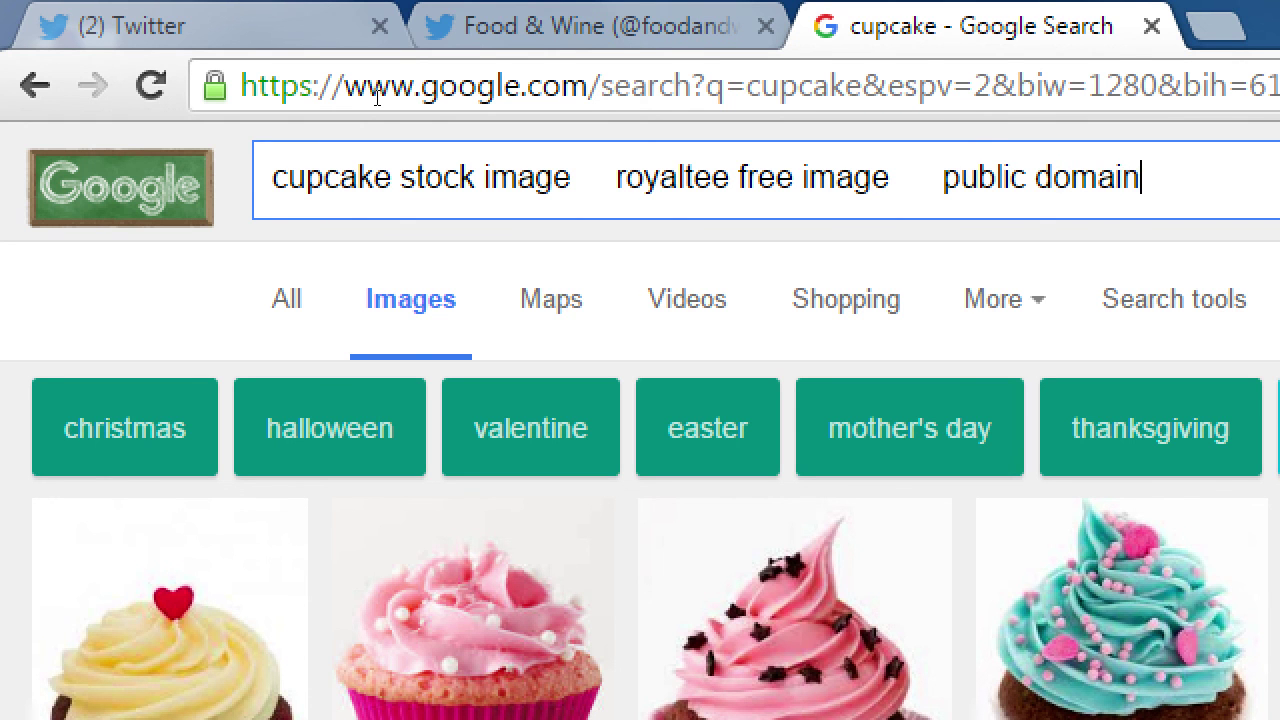
pyautogui.hotkey('ctrl', 'shift', 'Left')
pyautogui.hotkey('ctrl', 'shift', 'Left')
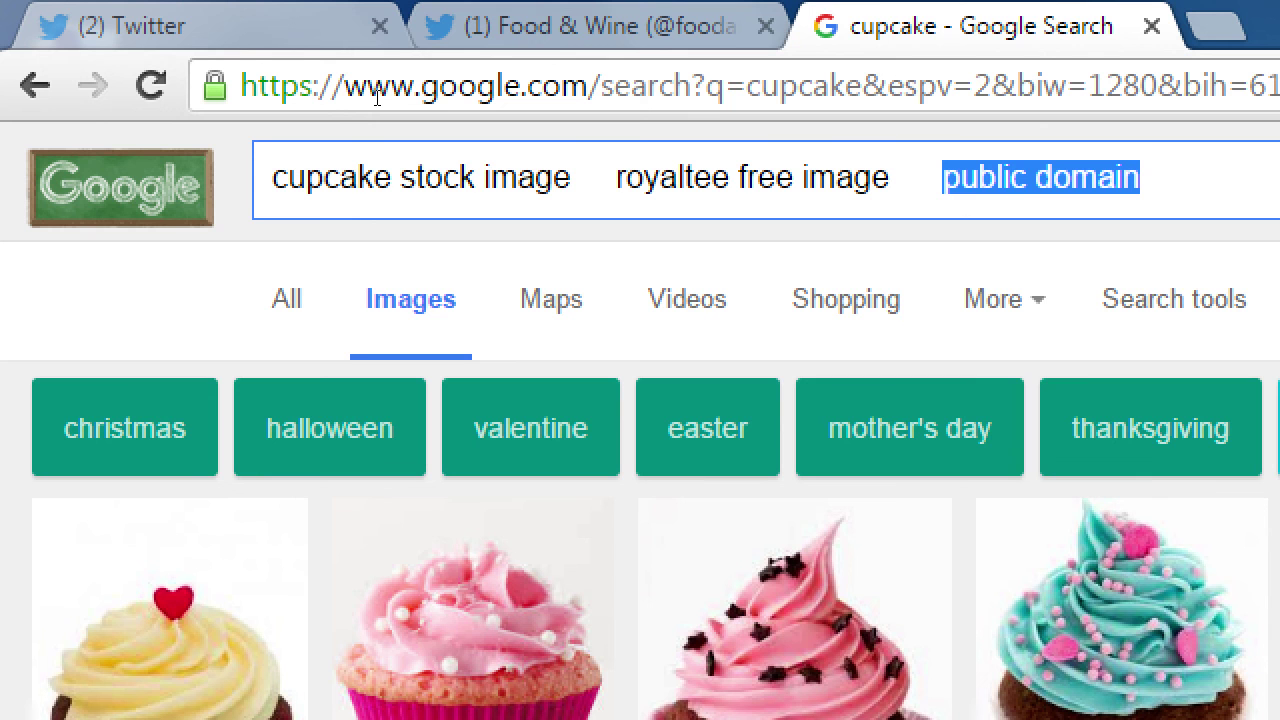
# - Open pixabay.com in a new tab, search it for "cupcake" and browse the free images
pyautogui.hotkey('ctrl', 't')
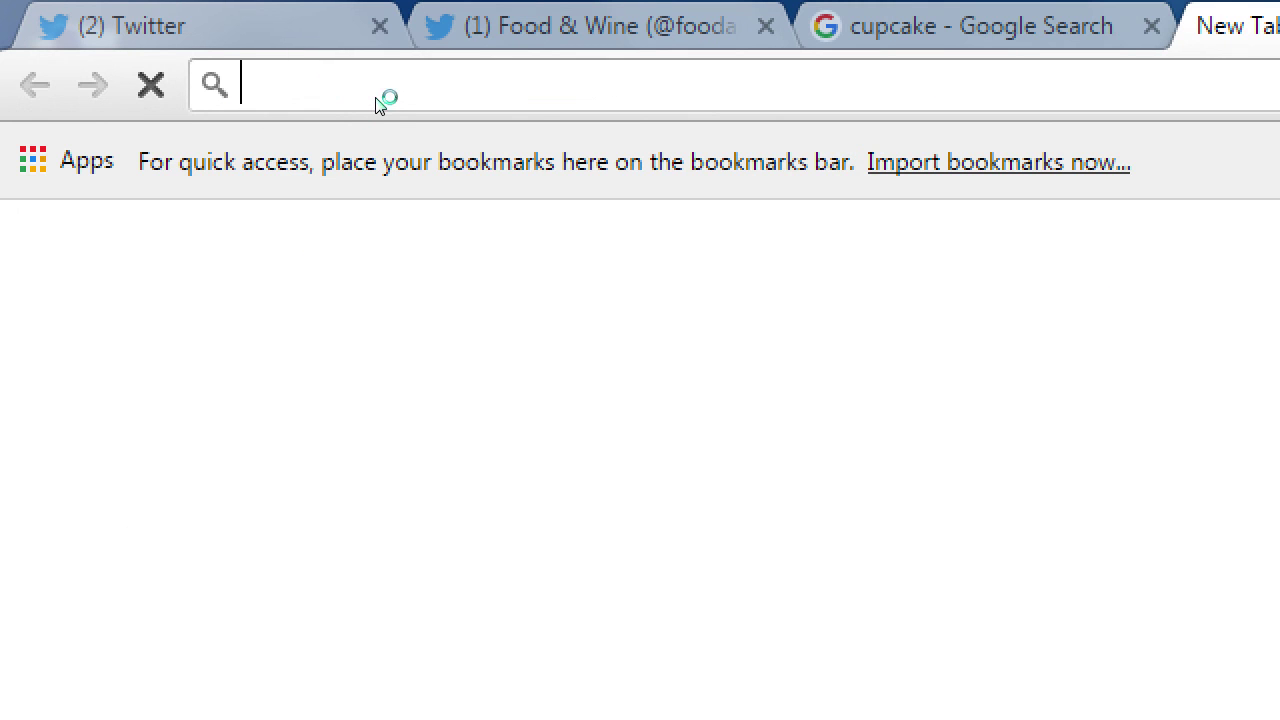
pyautogui.write('pixabay.com')
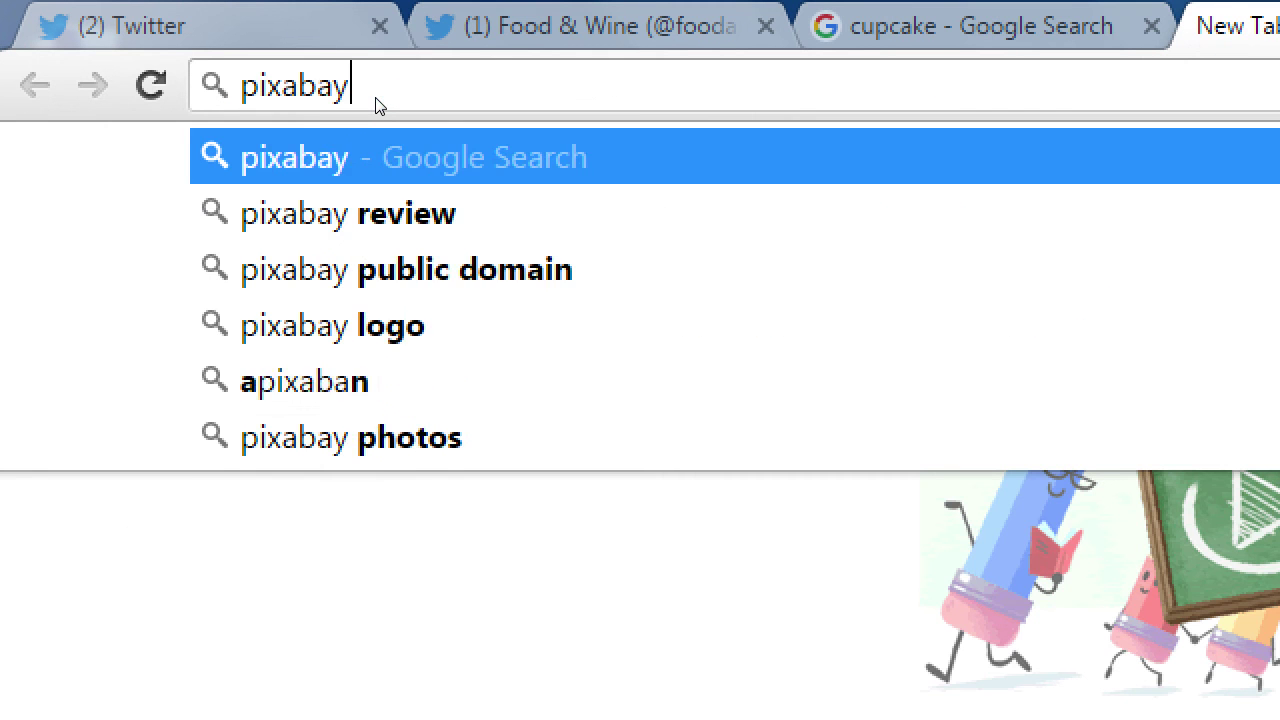
pyautogui.press('Return')
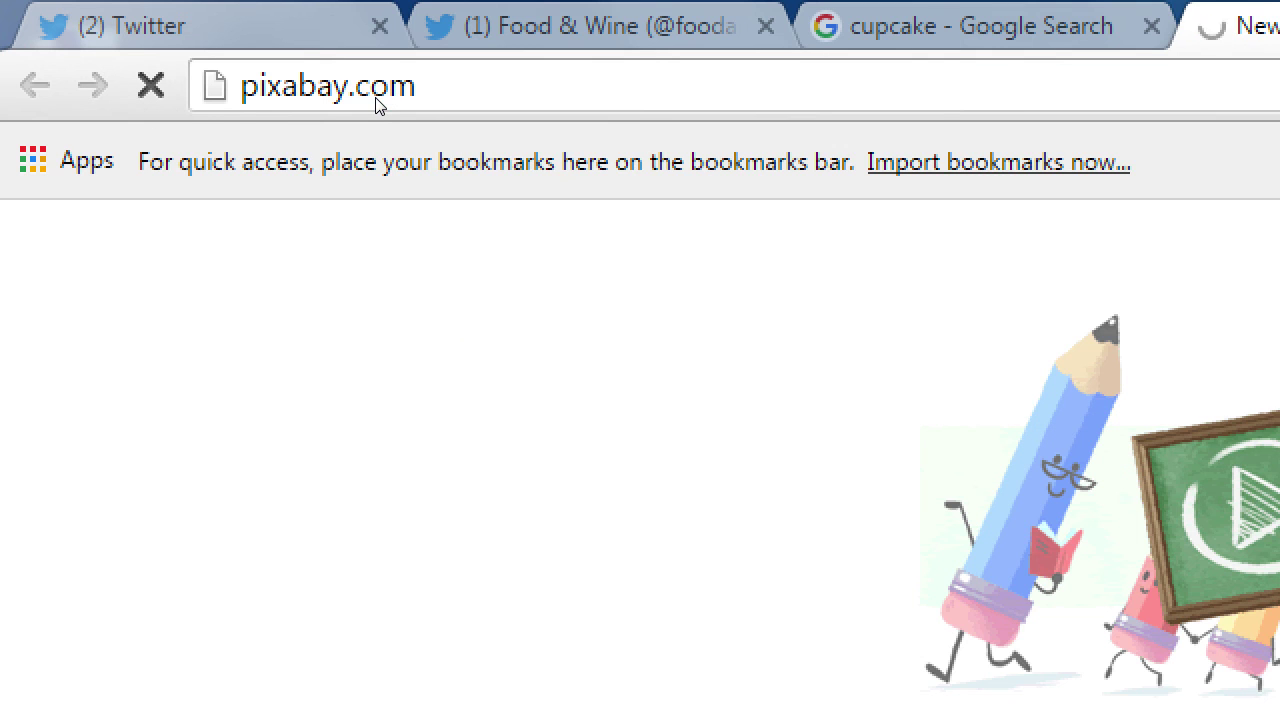
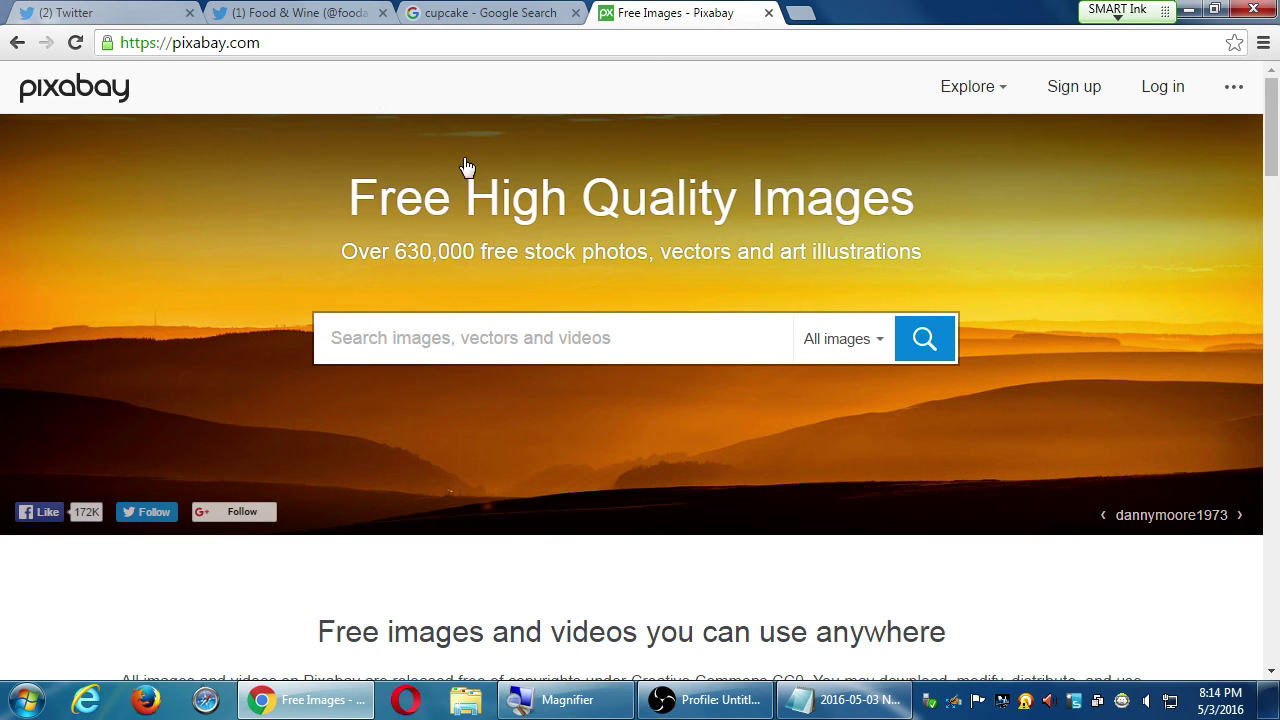
pyautogui.click(464, 344)
pyautogui.write('cupcake')
pyautogui.press('Return')
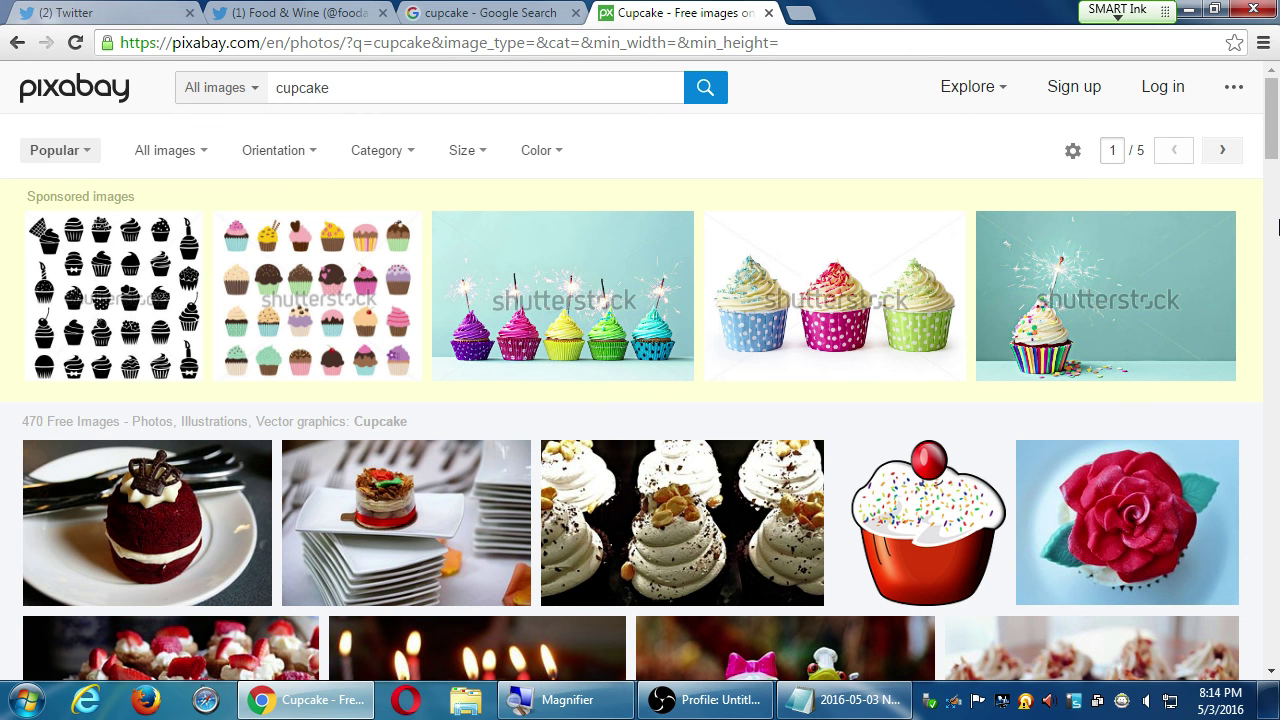
pyautogui.moveTo(1272, 120); pyautogui.dragTo(1272, 178)
pyautogui.moveTo(1173, 231)
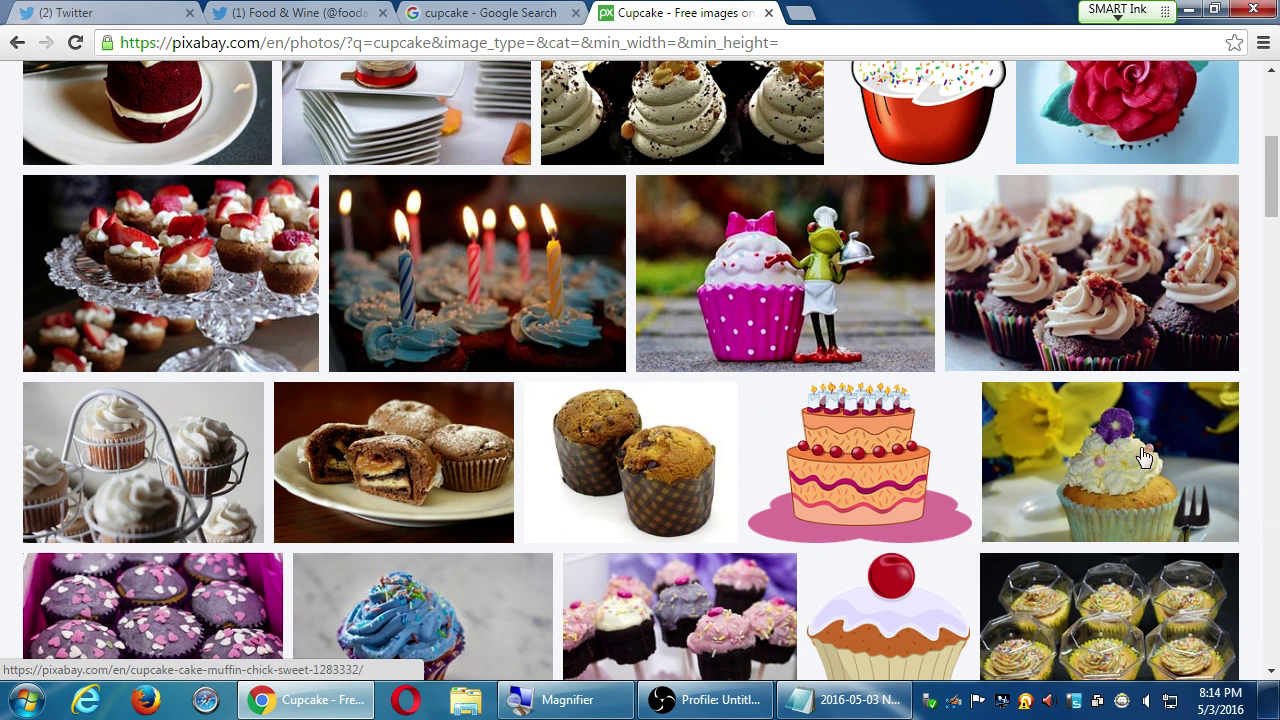
# - Switch to the text notes and add the double-indented line "(or use sites like pixabay.com)" below the pictures tip
pyautogui.click(885, 704)
pyautogui.press('super+plus')
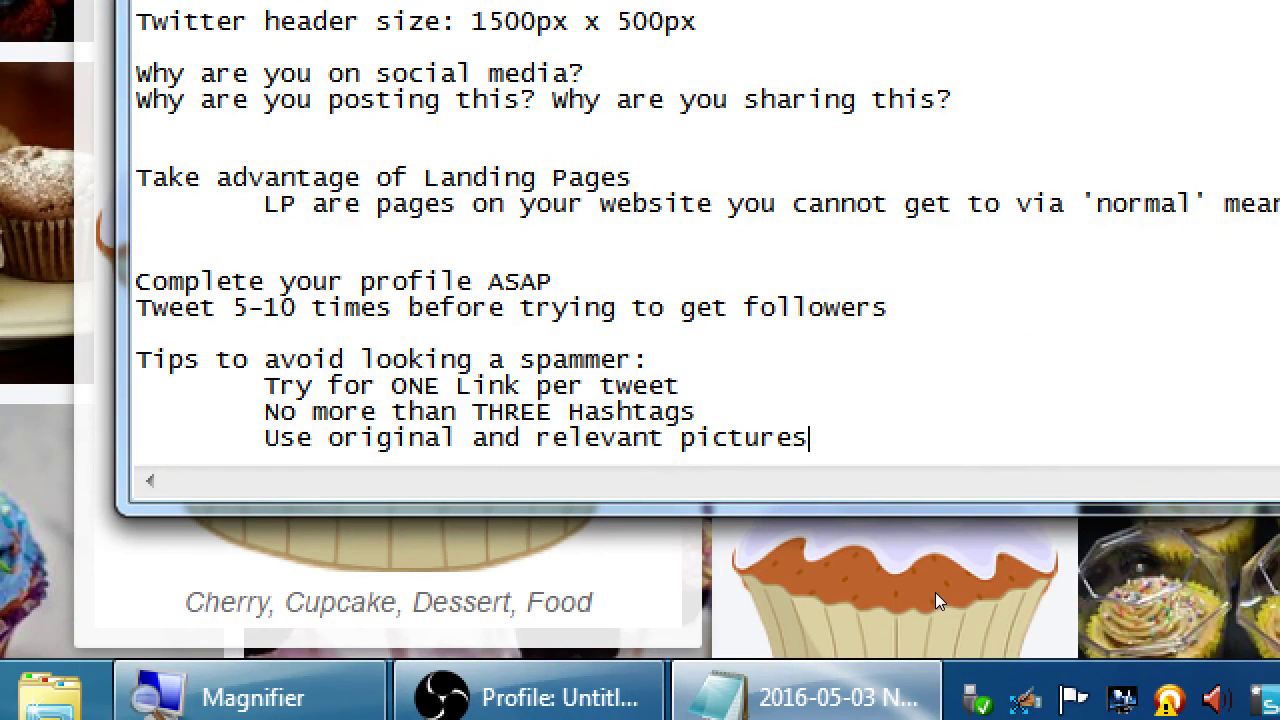
pyautogui.press('Return')
pyautogui.press('Tab')
pyautogui.press('Tab')
pyautogui.write('(or use p')
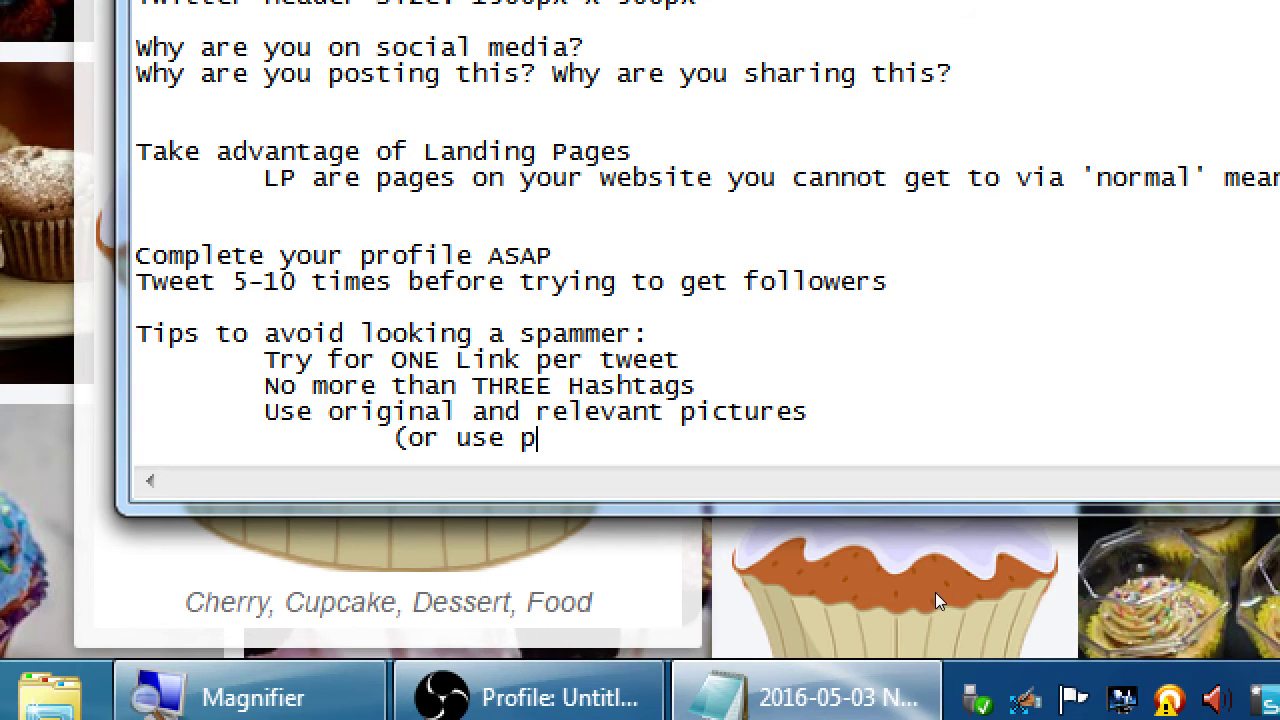
pyautogui.press('BackSpace')
pyautogui.write('sites like pixabay.com)')
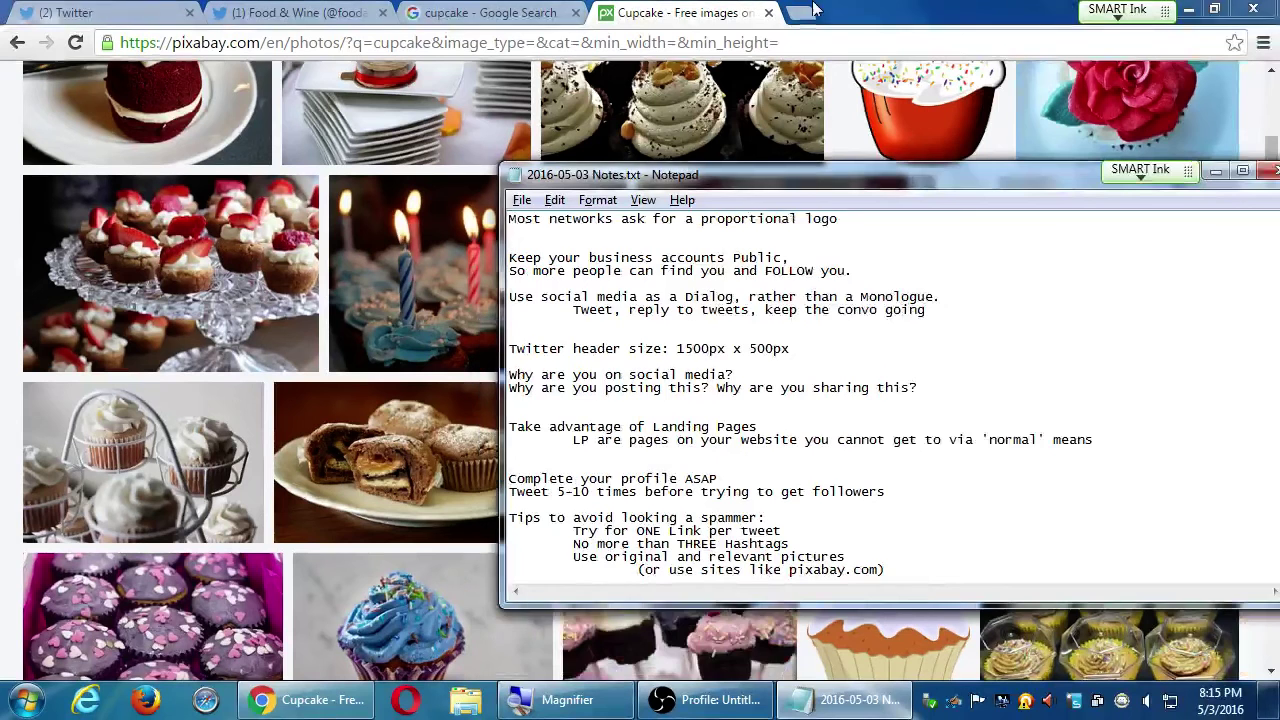
# - Return to the browser and open graphicstock.com in a new tab
pyautogui.click(835, 10)
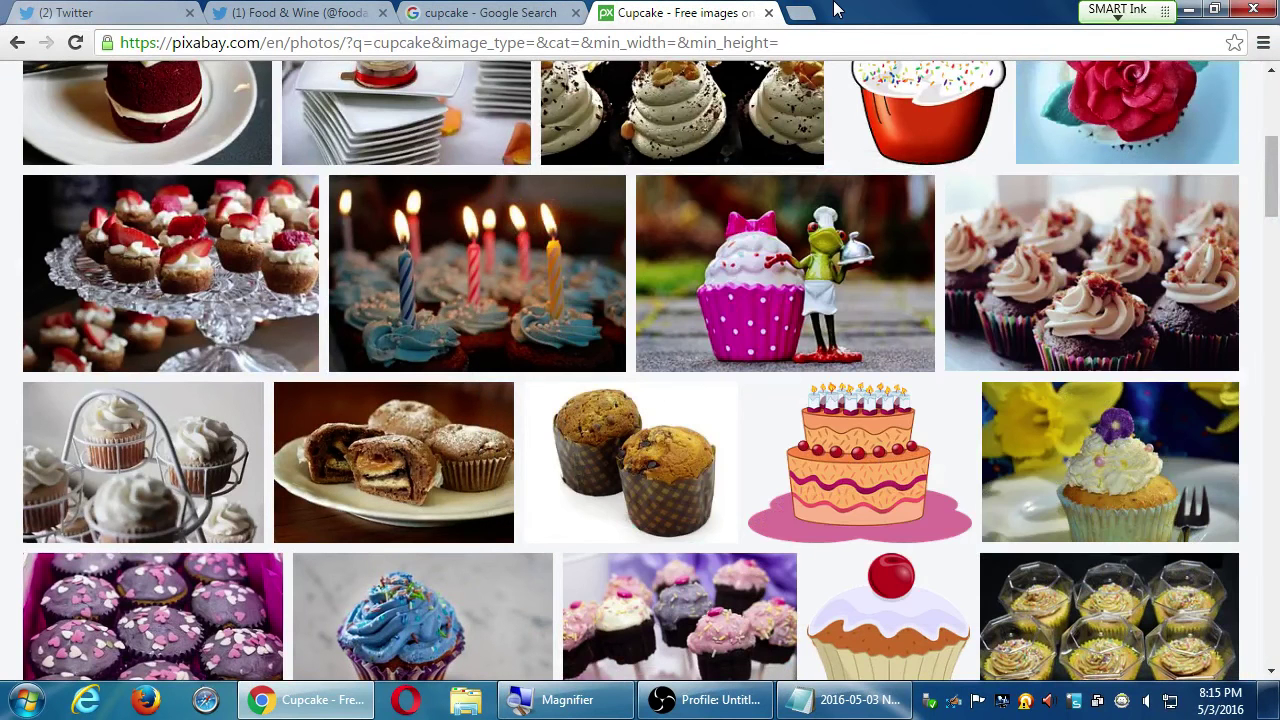
pyautogui.hotkey('ctrl', 't')
pyautogui.write('gra')
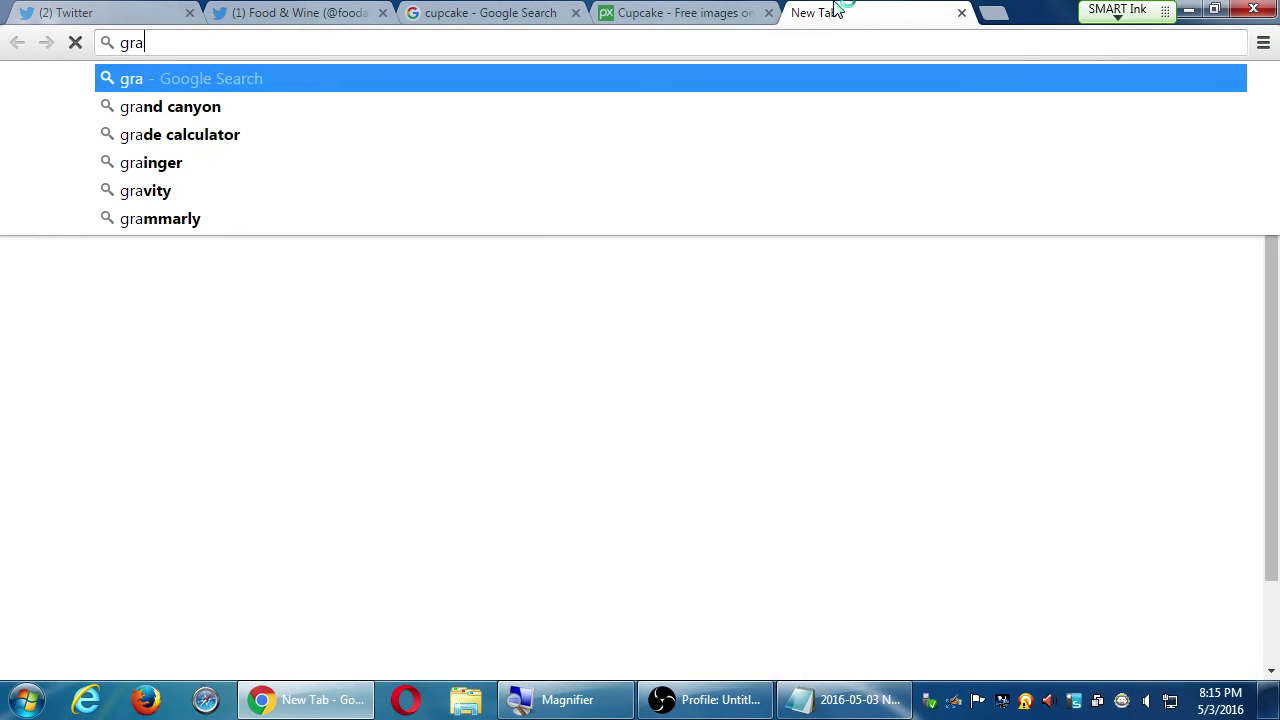
pyautogui.write('phicstock.com')
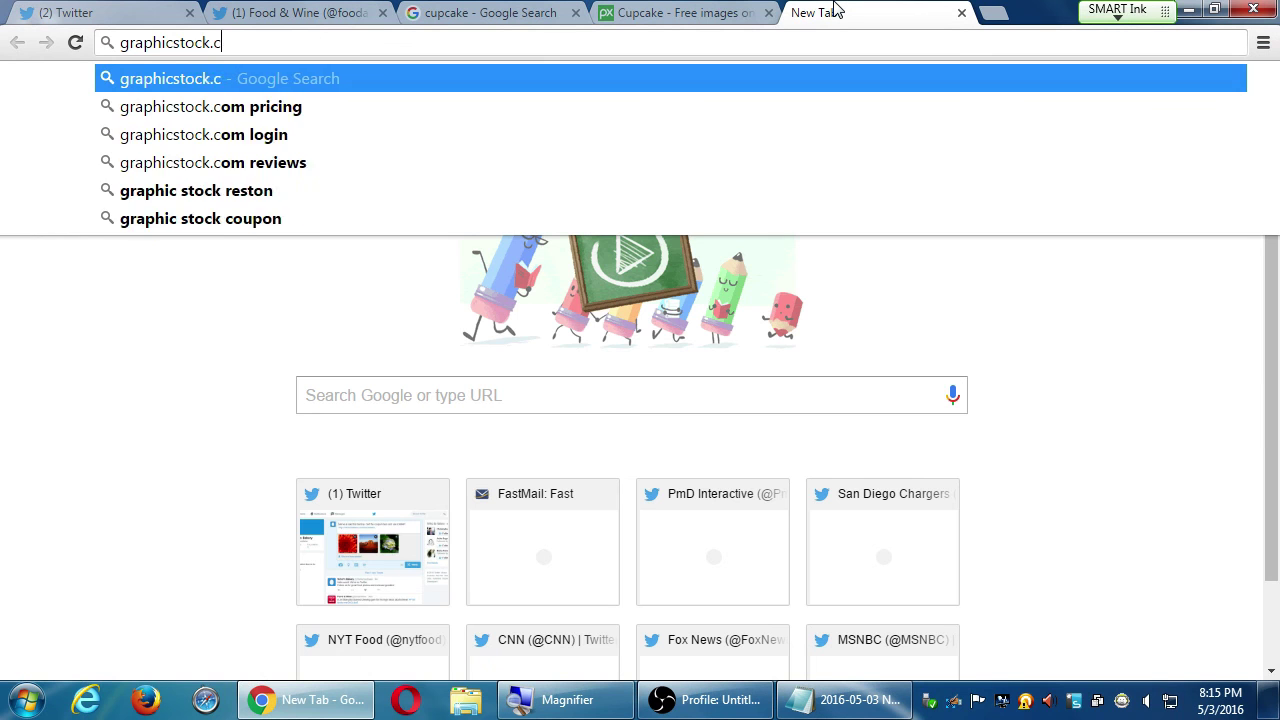
pyautogui.press('Return')
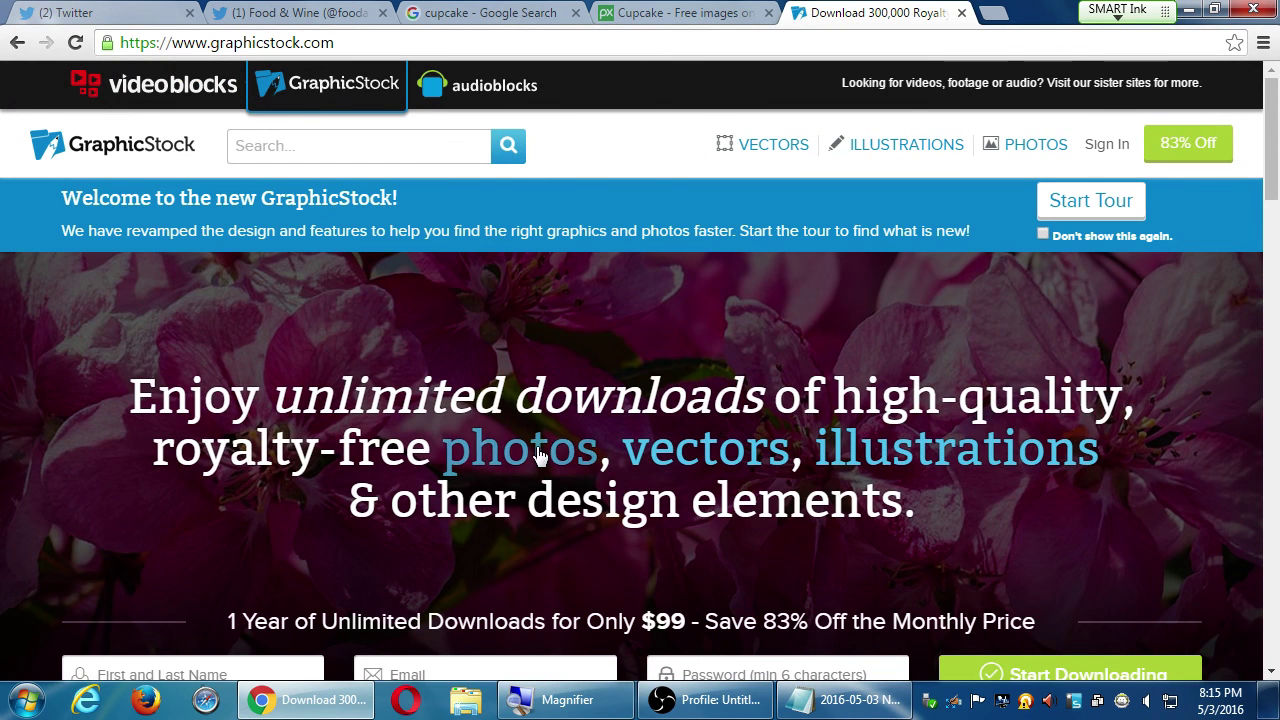
# - Examine the one-year unlimited downloads offer on the GraphicStock home page and highlight its price
pyautogui.scroll(-3, 533, 485)
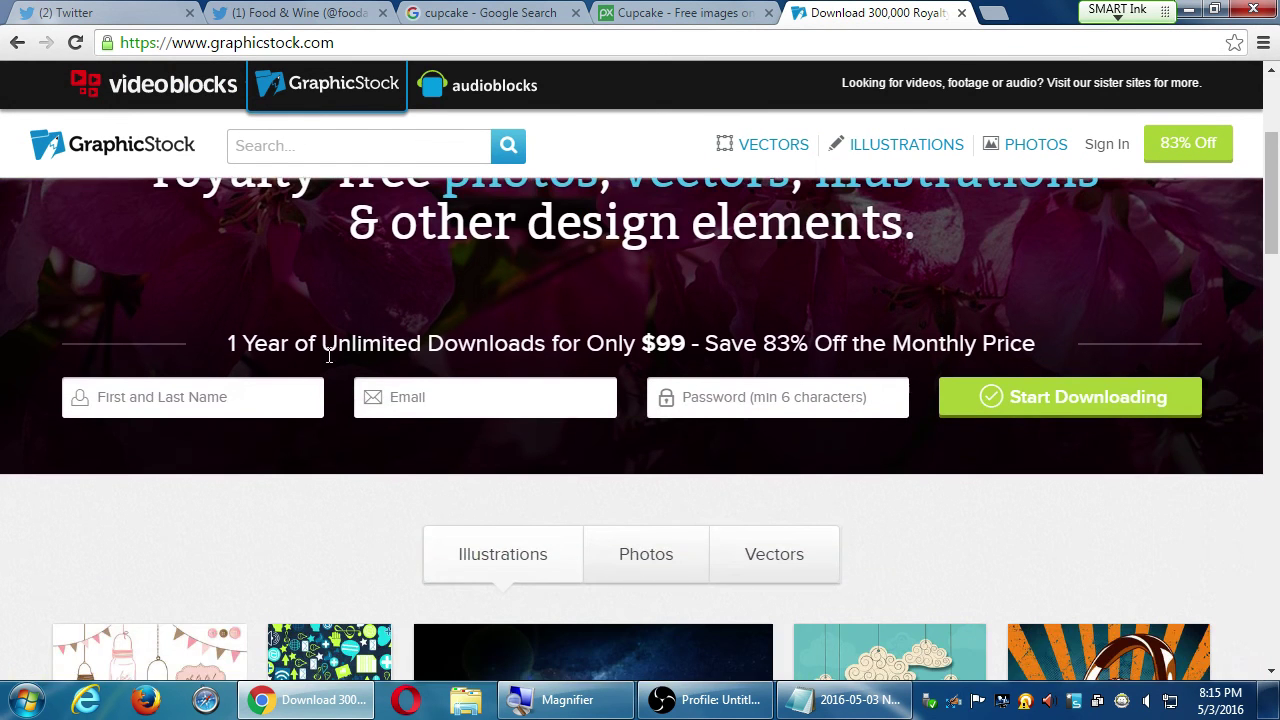
pyautogui.doubleClick(642, 343)
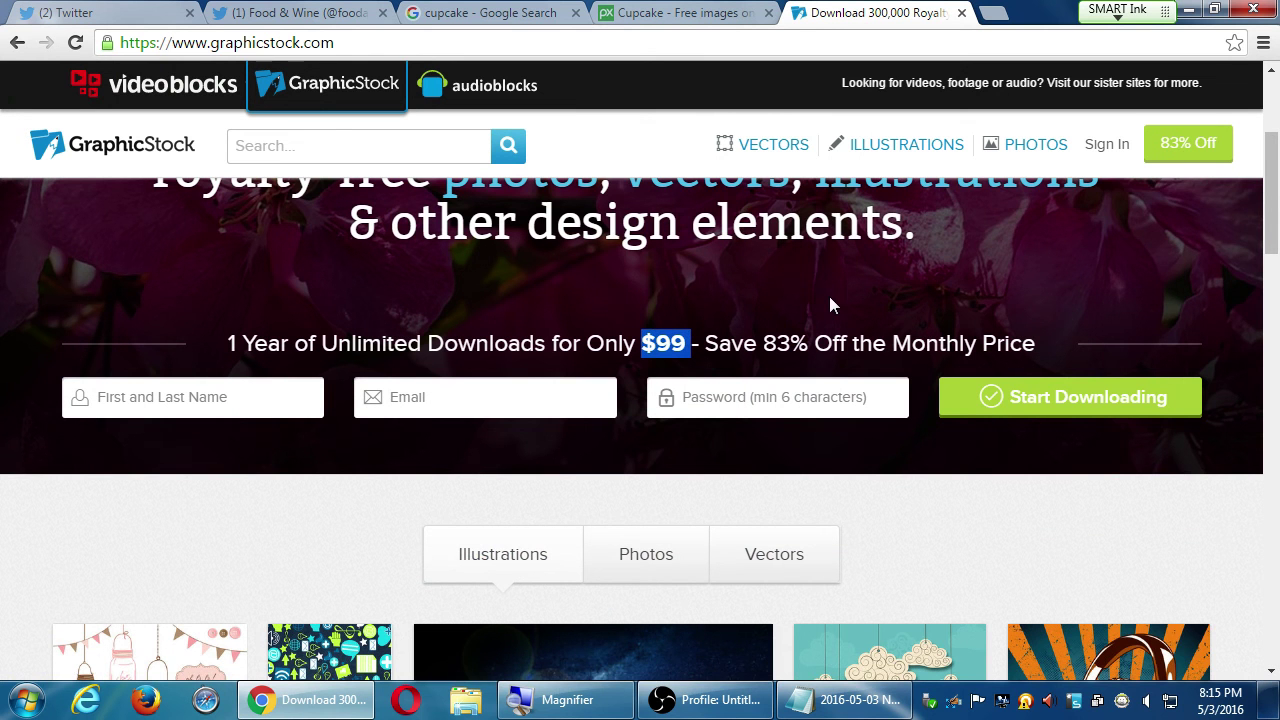
pyautogui.scroll(-2, 831, 300)
pyautogui.scroll(2, 837, 320)
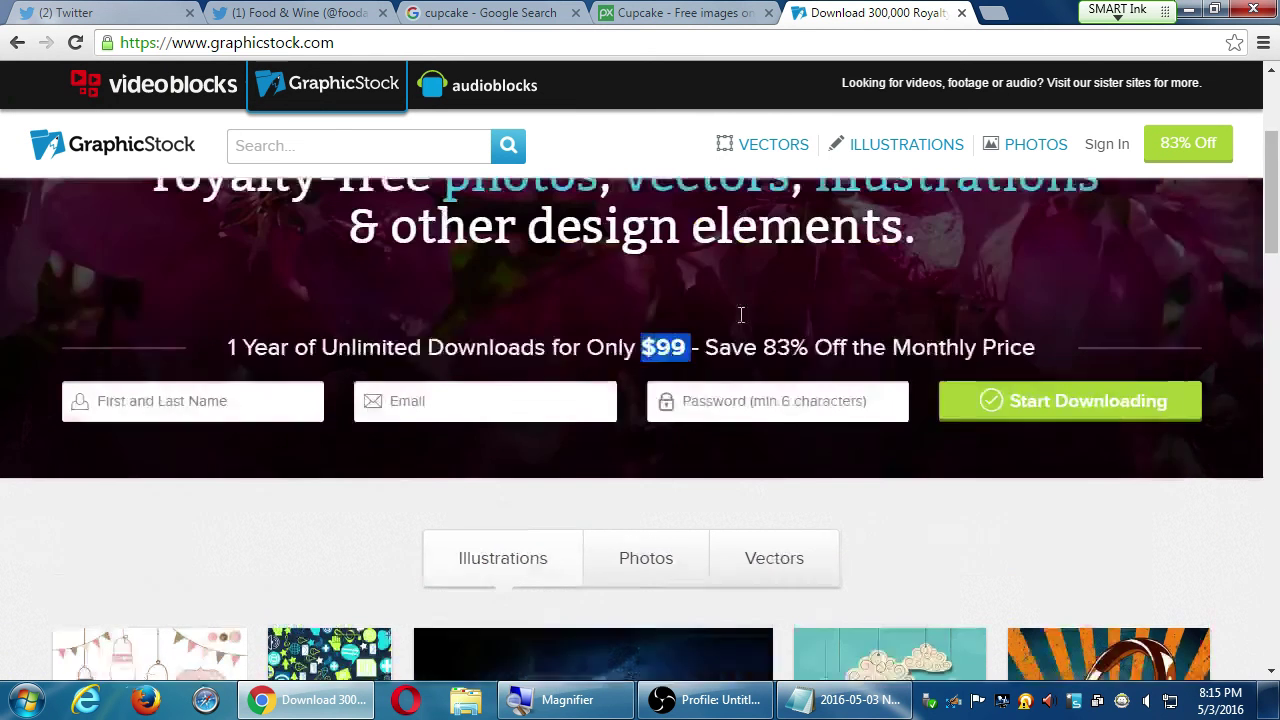
pyautogui.scroll(2, 741, 315)
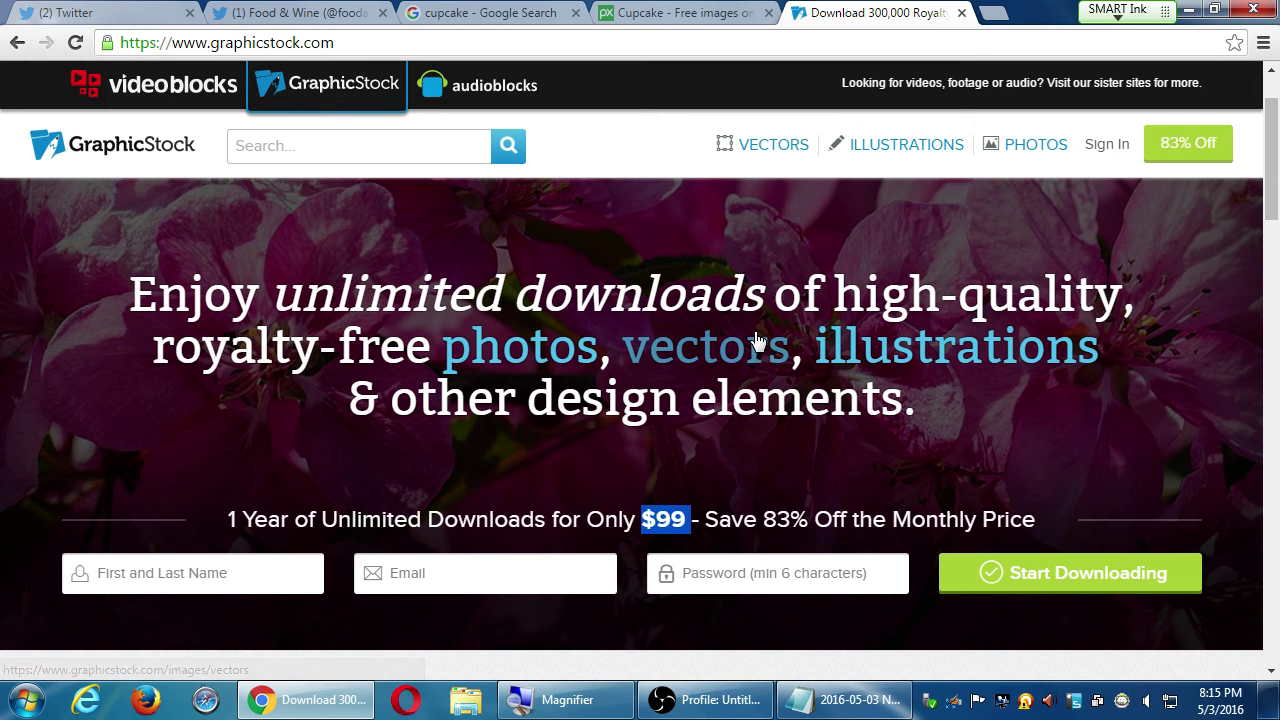
# - Load search.creativecommons.org in the GraphicStock tab
pyautogui.click(591, 40)
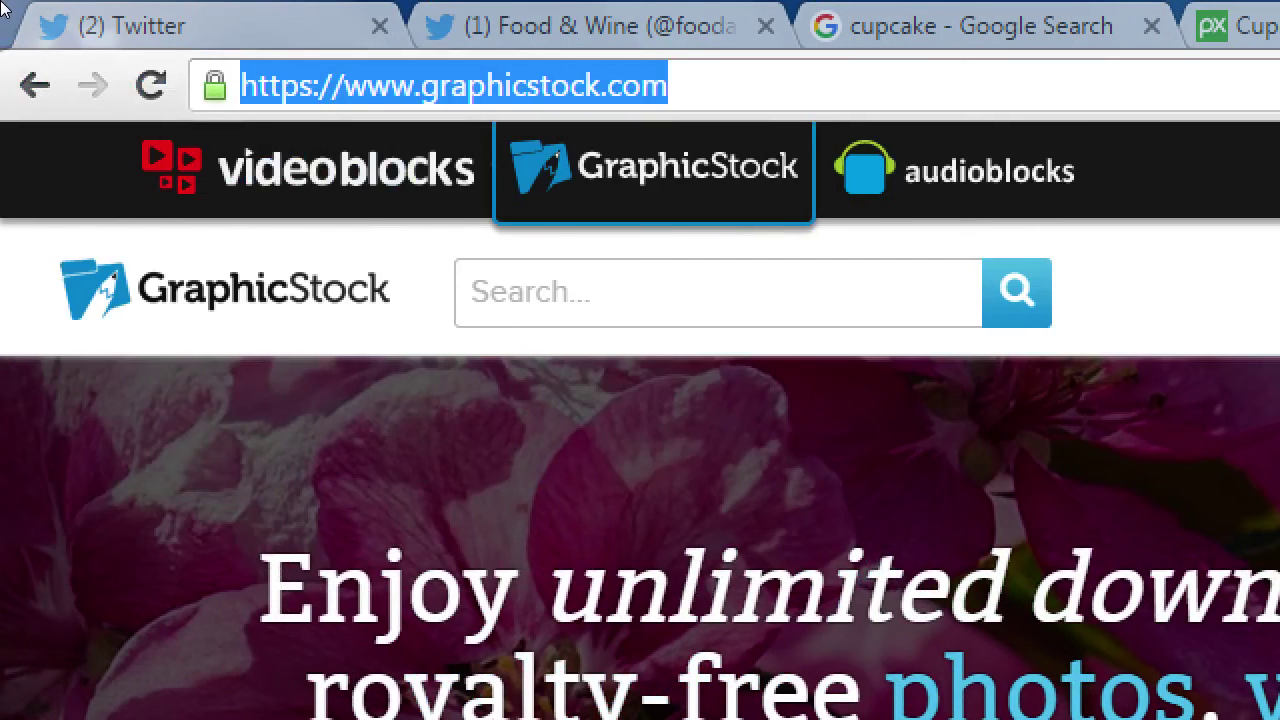
pyautogui.write('search.')
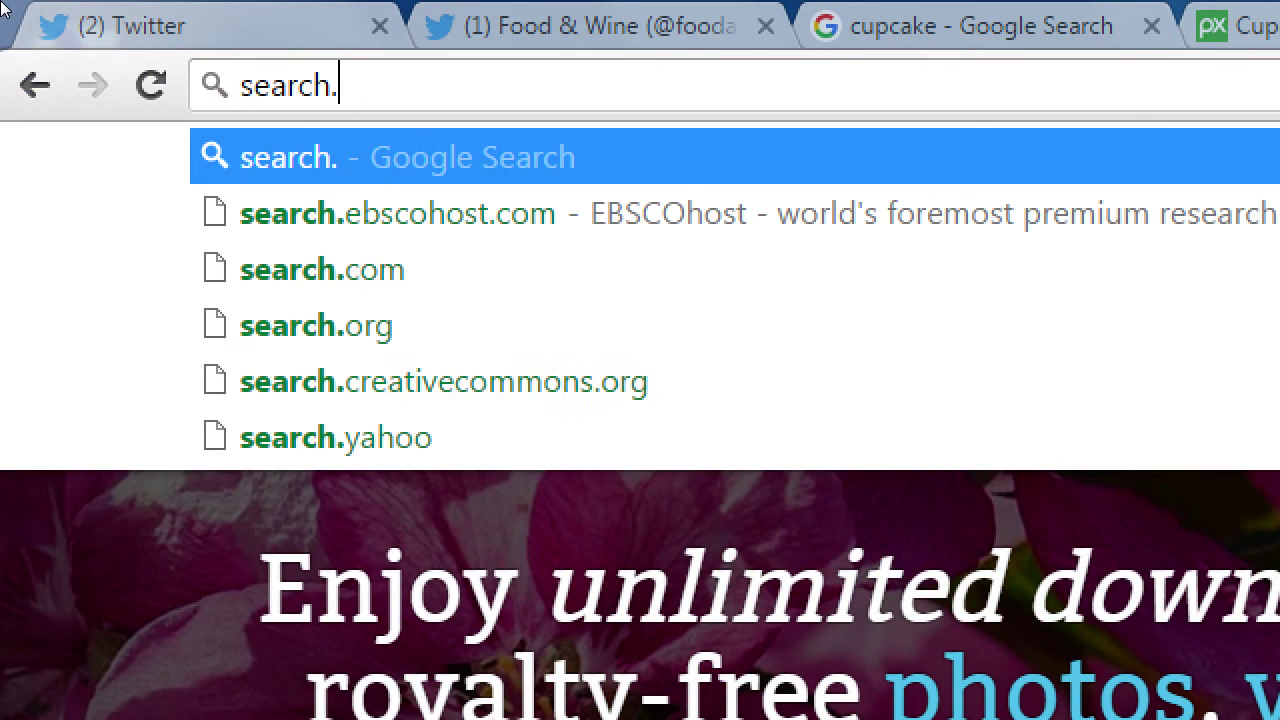
pyautogui.write('creativecommons.')
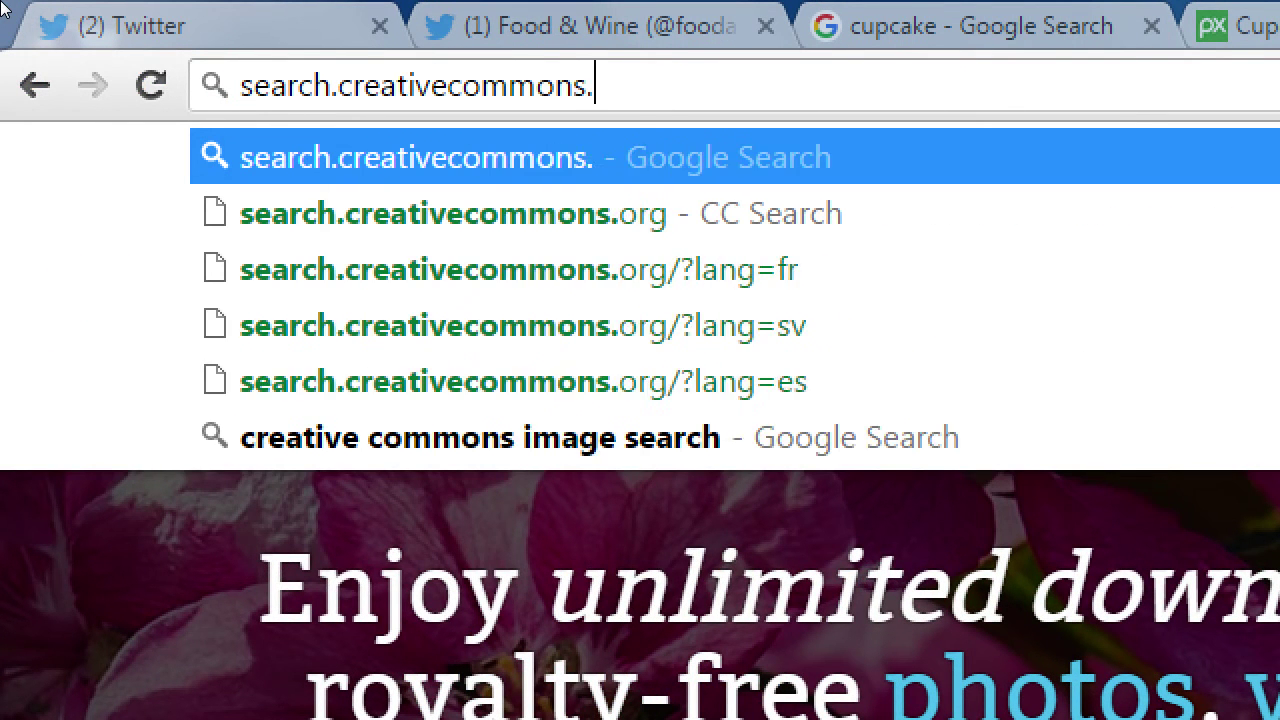
pyautogui.write('org')
pyautogui.press('Return')
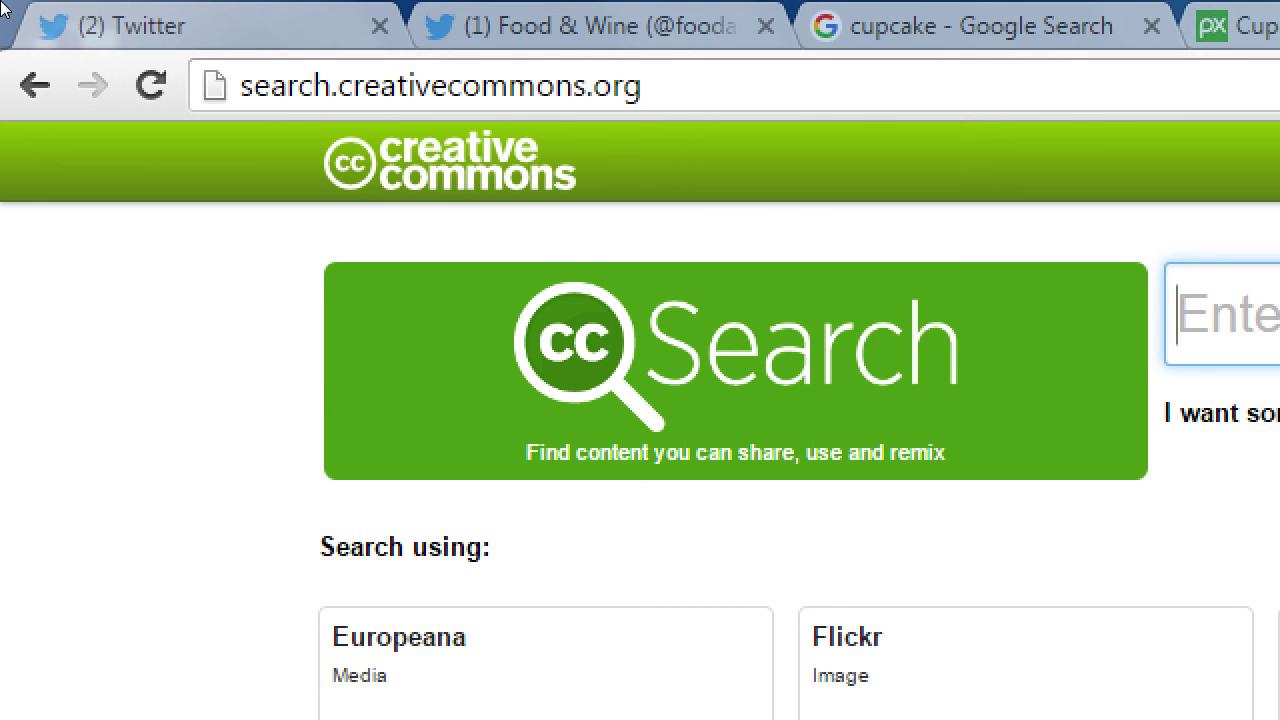
# - Copy the CC Search web address and paste it into the text notes on an indented line below the pixabay.com remark
pyautogui.hotkey('ctrl', 'l')
pyautogui.hotkey('ctrl', 'c')
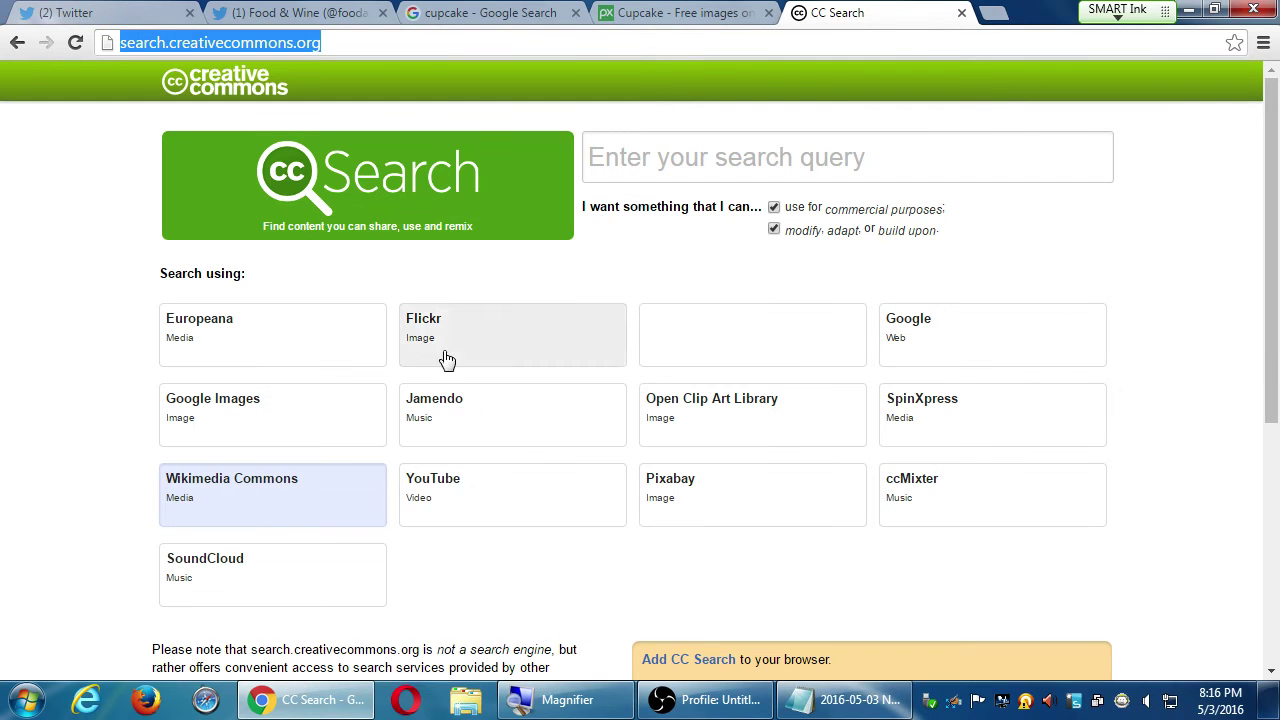
pyautogui.click(862, 701)
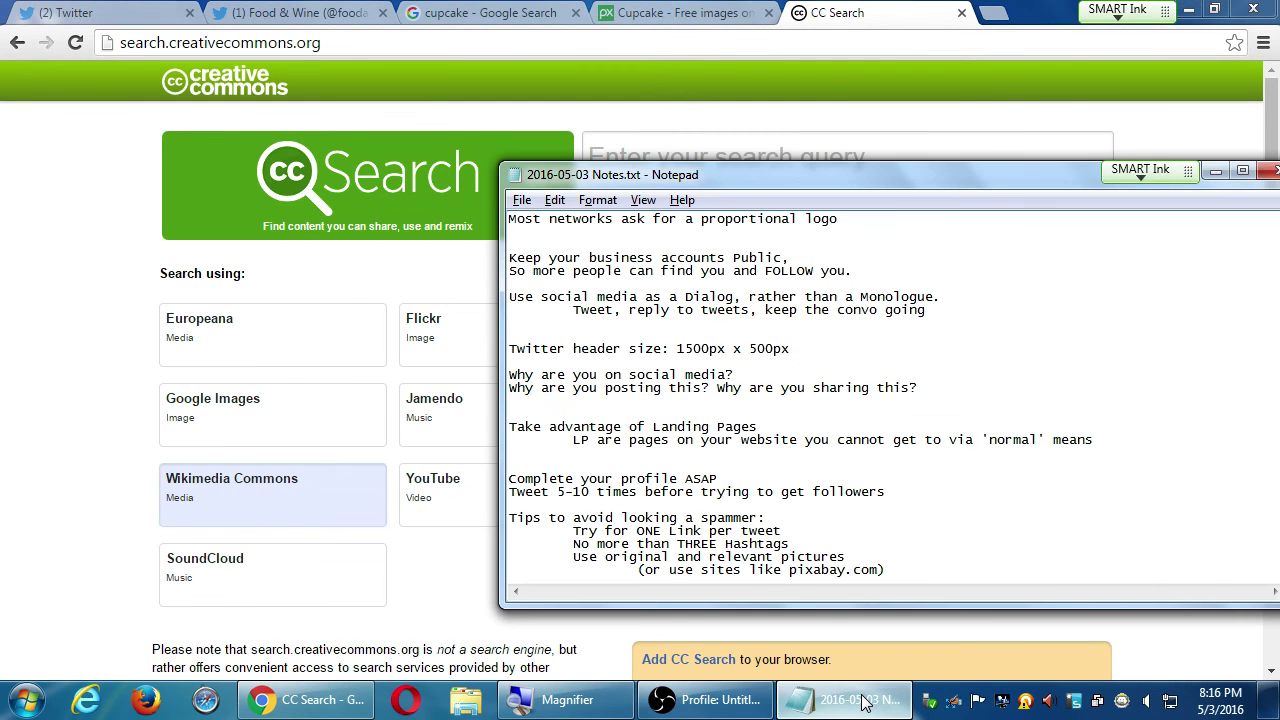
pyautogui.hotkey('ctrl', 'End')
pyautogui.hotkey('ctrl', 'v')
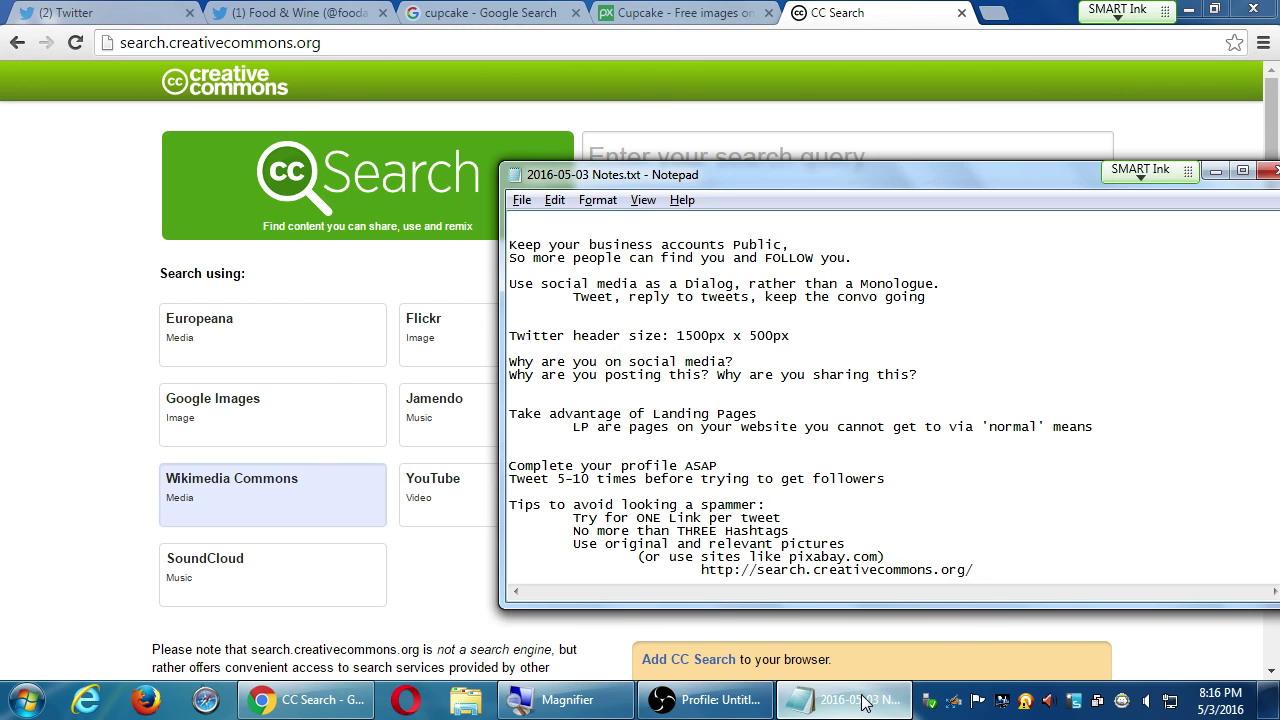
# - Return to the GraphicStock home page from CC Search and copy its web address
pyautogui.click(646, 85)
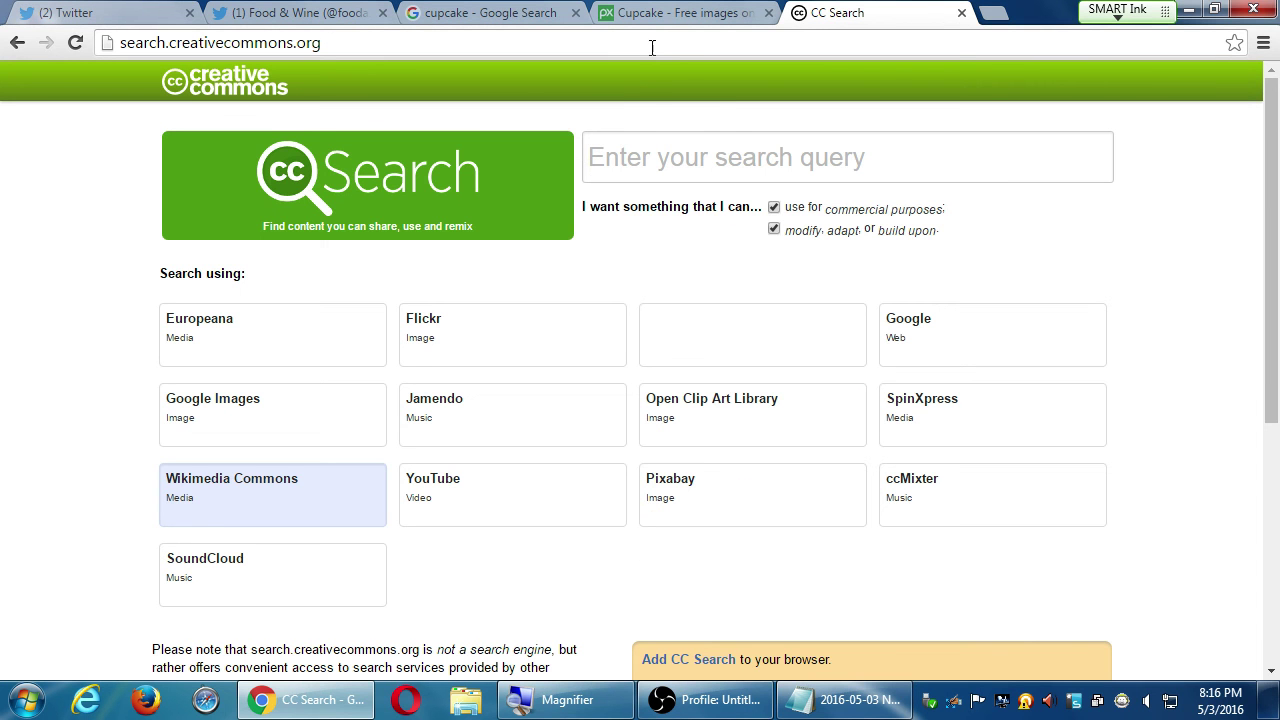
pyautogui.click(735, 12)
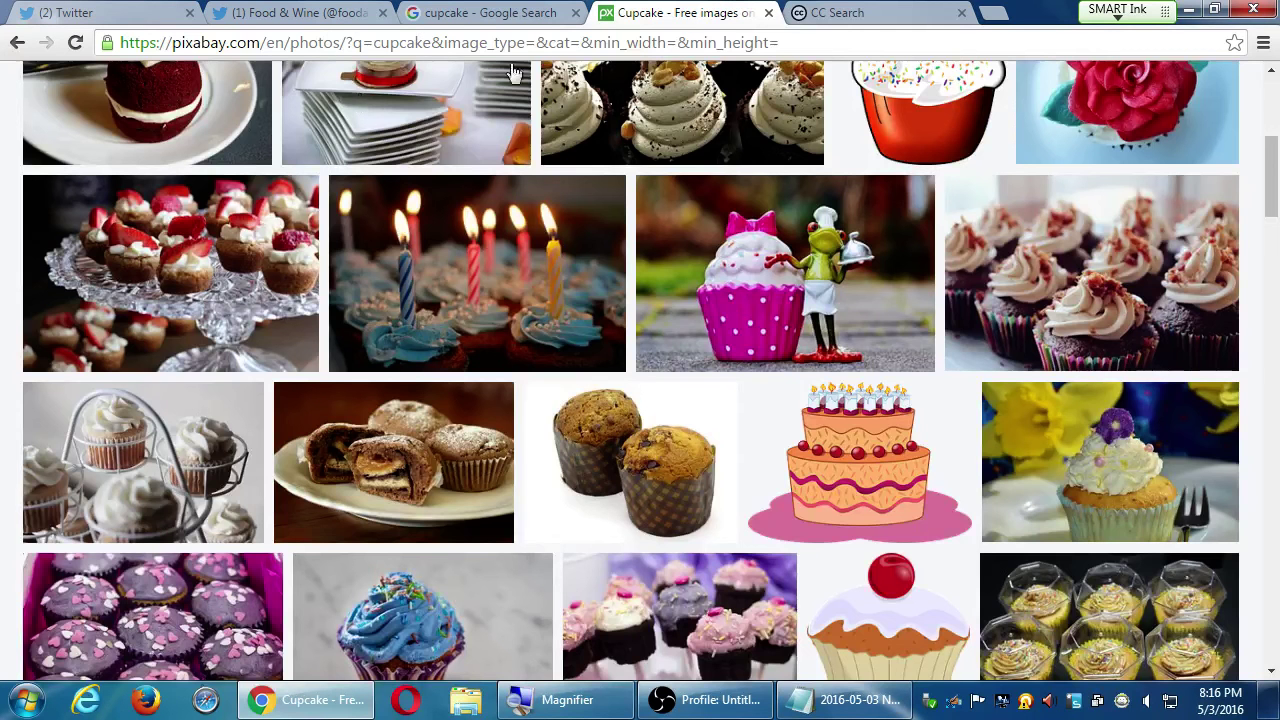
pyautogui.click(810, 12)
pyautogui.click(17, 42)
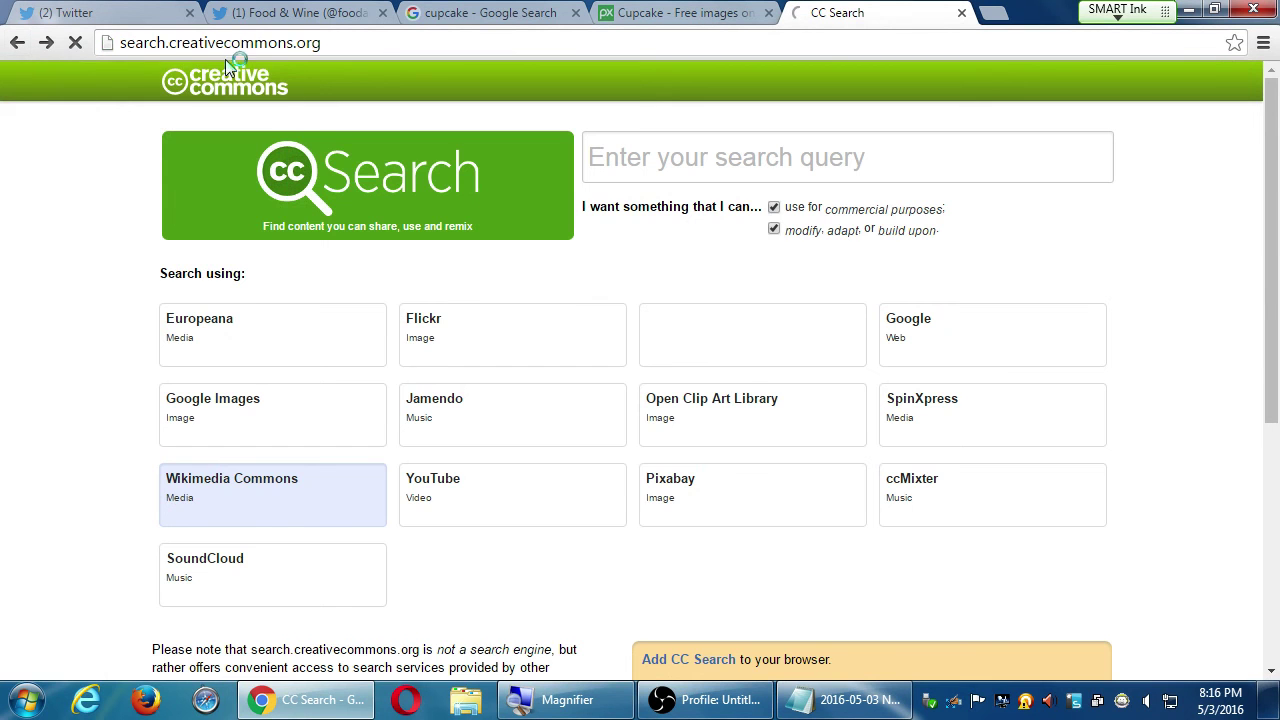
pyautogui.click(240, 44)
pyautogui.hotkey('ctrl', 'c')
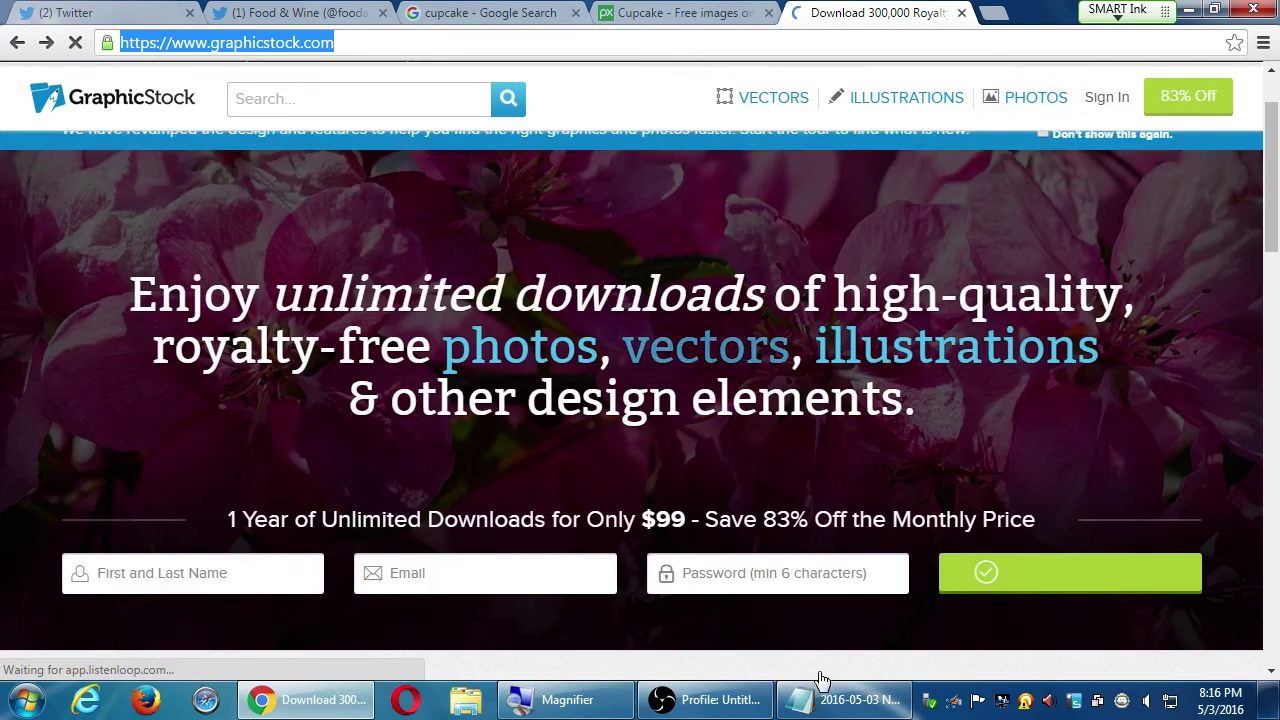
# - Paste the GraphicStock address into the text notes on a new line indented like the CC Search link above it
pyautogui.click(843, 700)
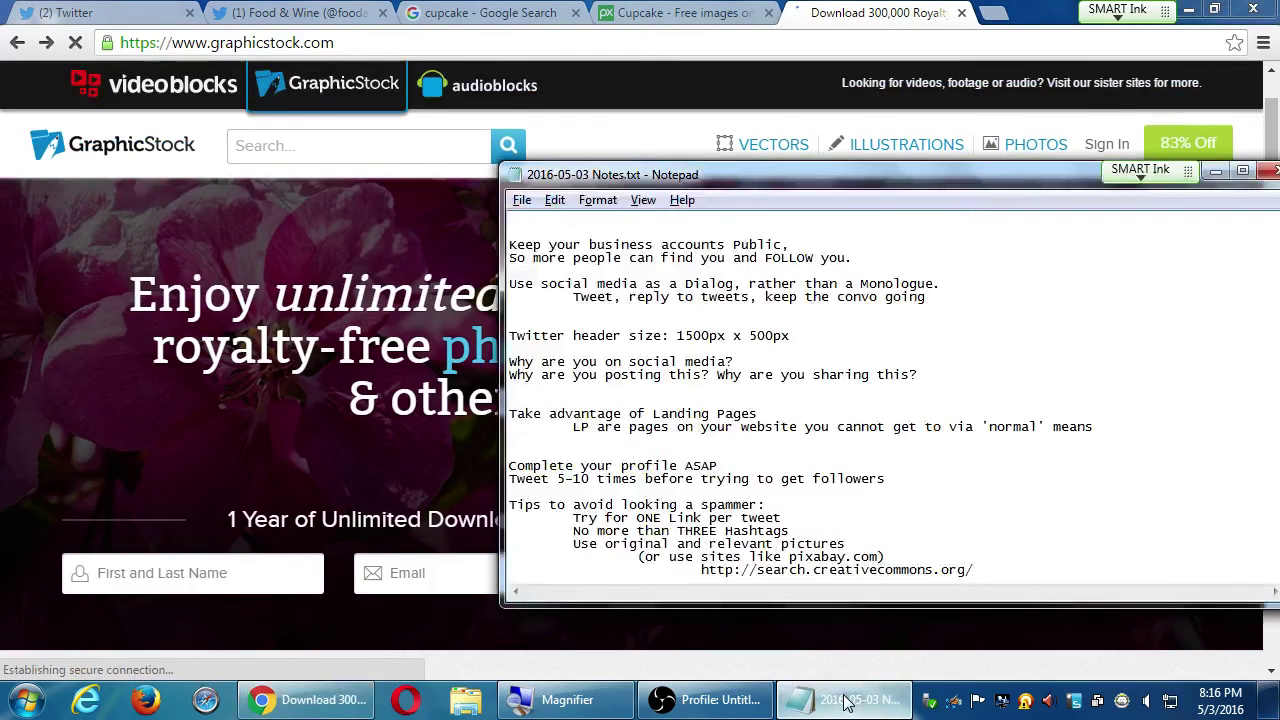
pyautogui.press('Return')
pyautogui.press('Tab')
pyautogui.press('Tab')
pyautogui.press('Tab')
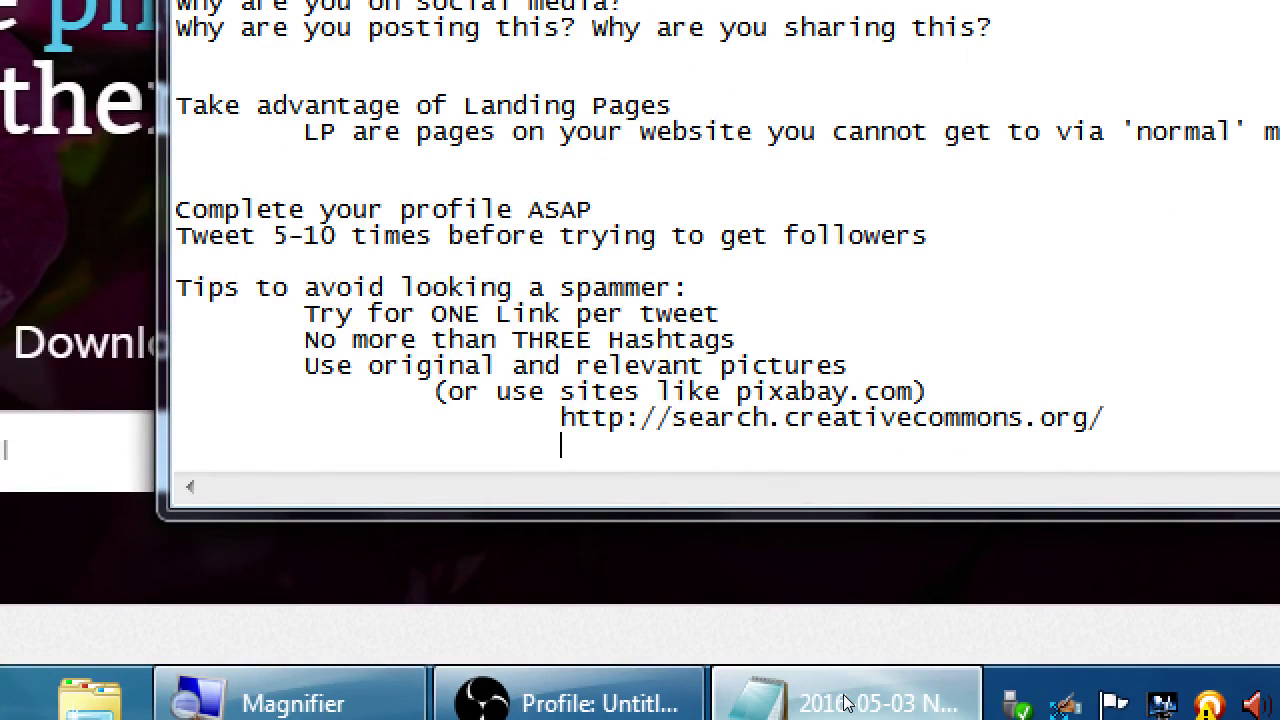
pyautogui.hotkey('ctrl', 'v')
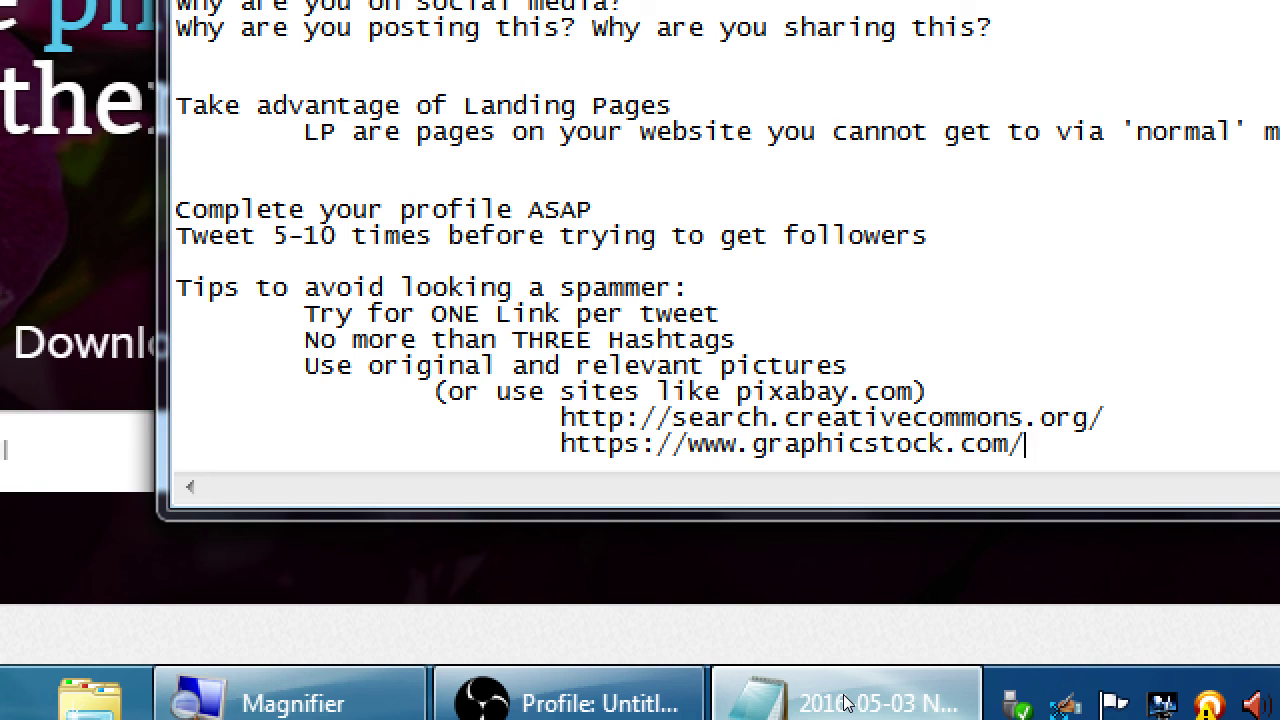
pyautogui.press('super+minus')
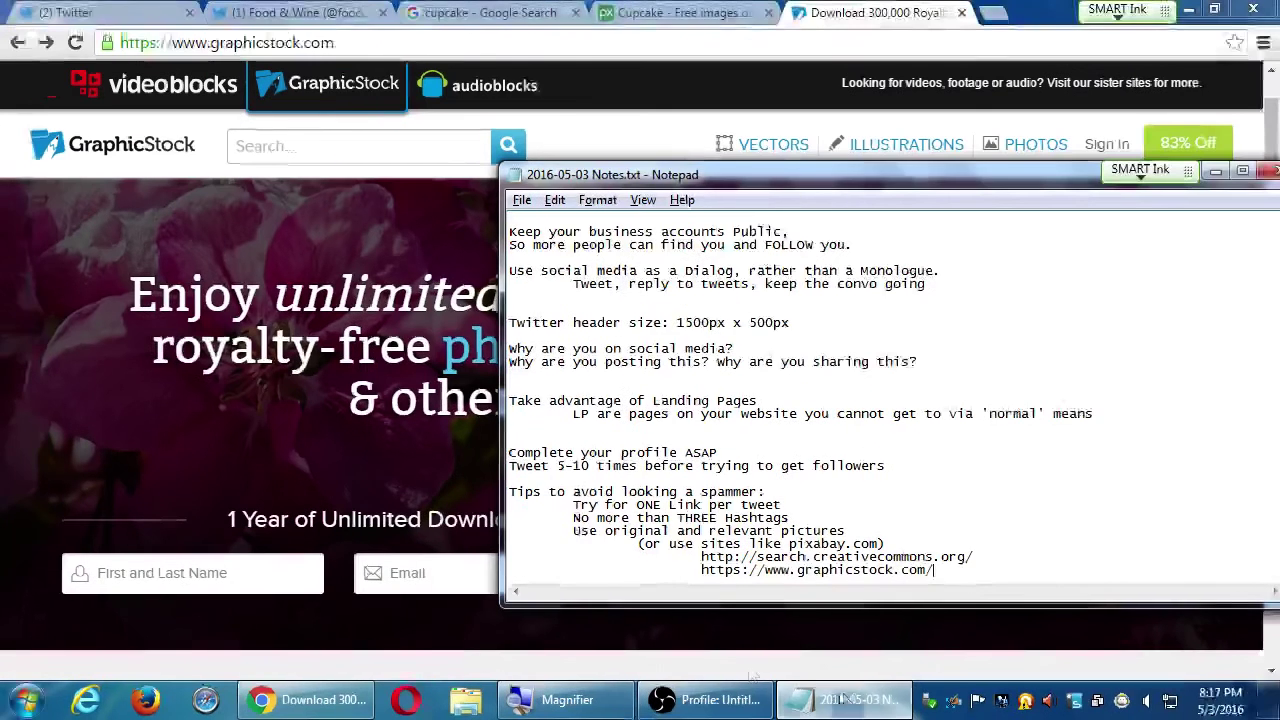
# - Return to the bakery's Twitter home page and remove all three attached photos from the sale tweet draft
pyautogui.click(712, 700)
pyautogui.click(712, 700)
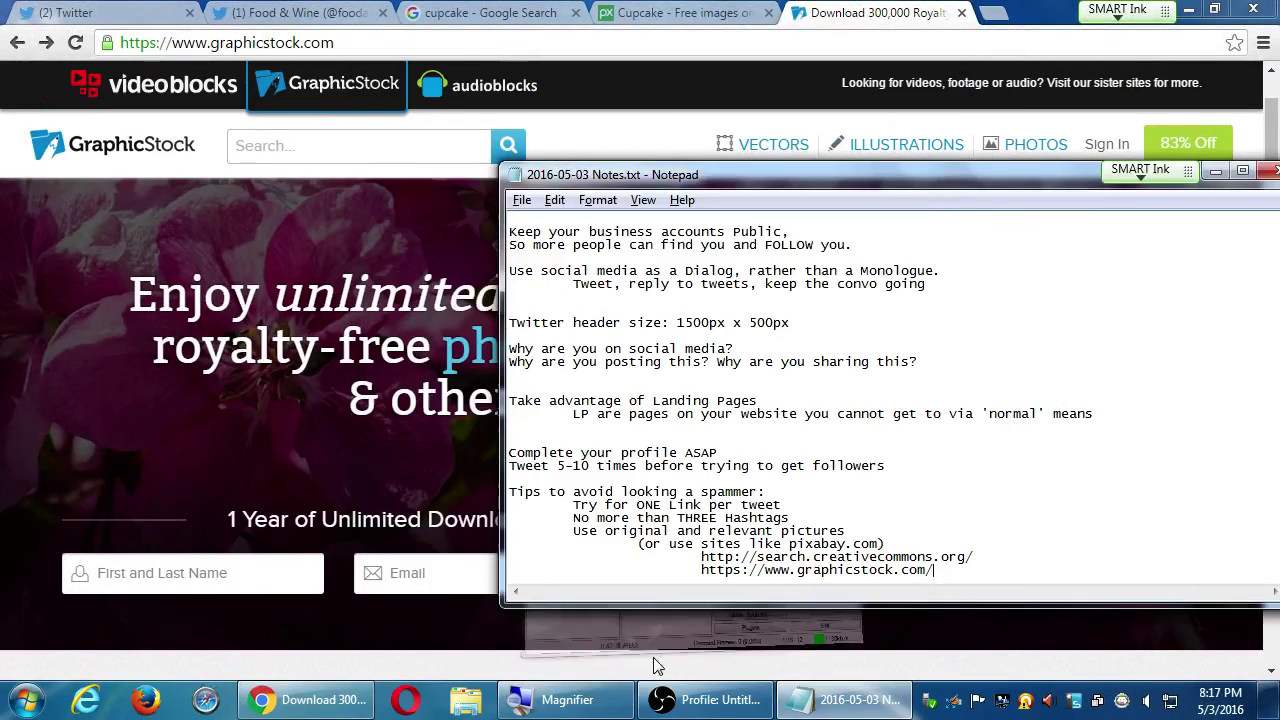
pyautogui.click(268, 10)
pyautogui.click(140, 12)
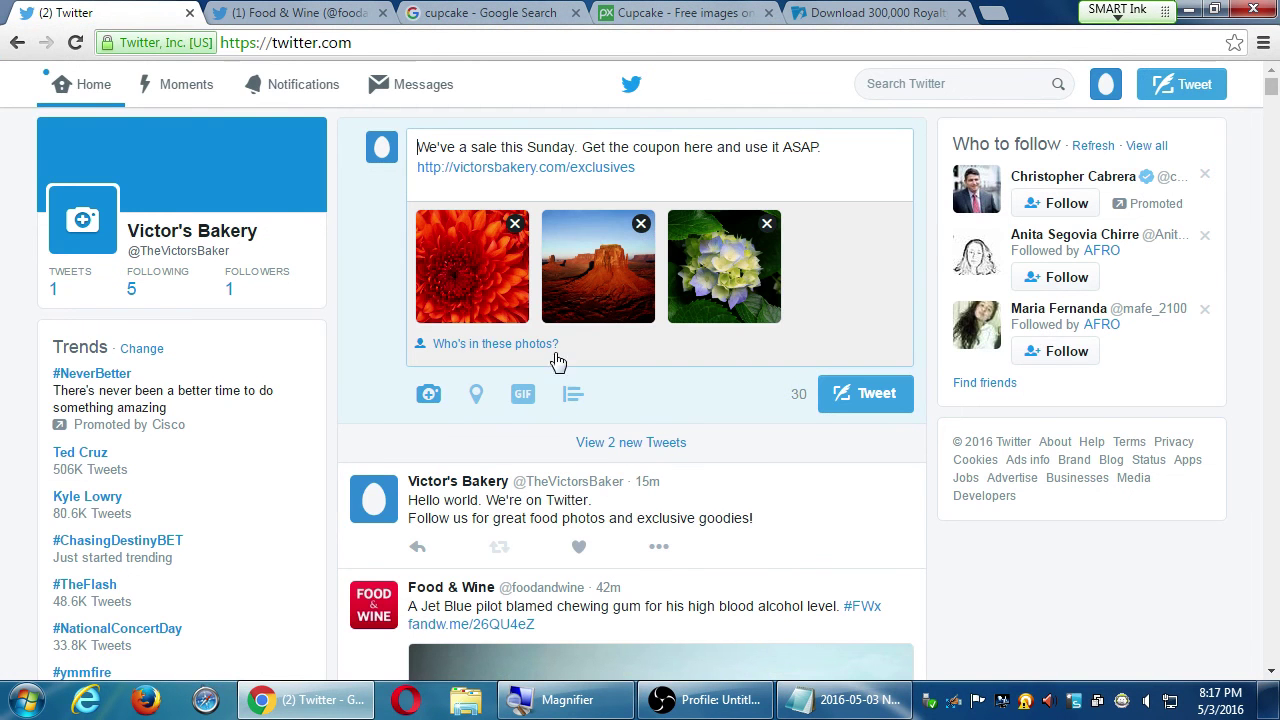
pyautogui.click(515, 223)
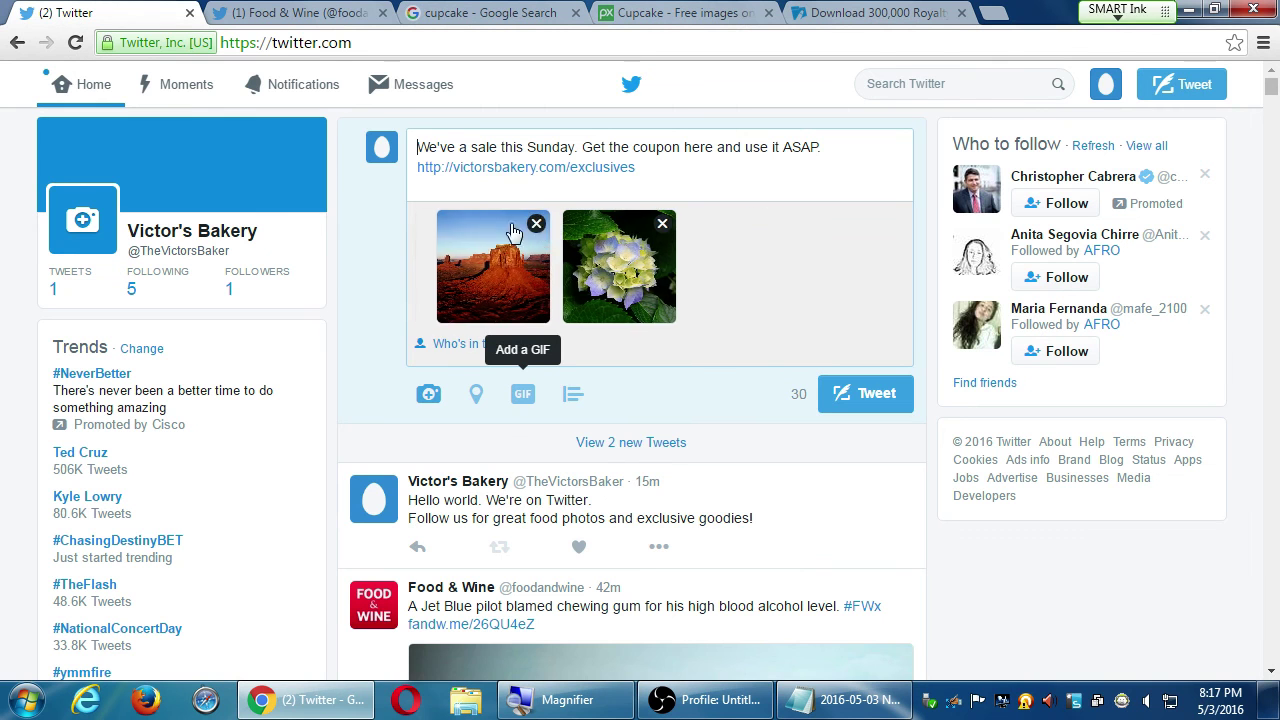
pyautogui.click(515, 224)
pyautogui.click(515, 224)
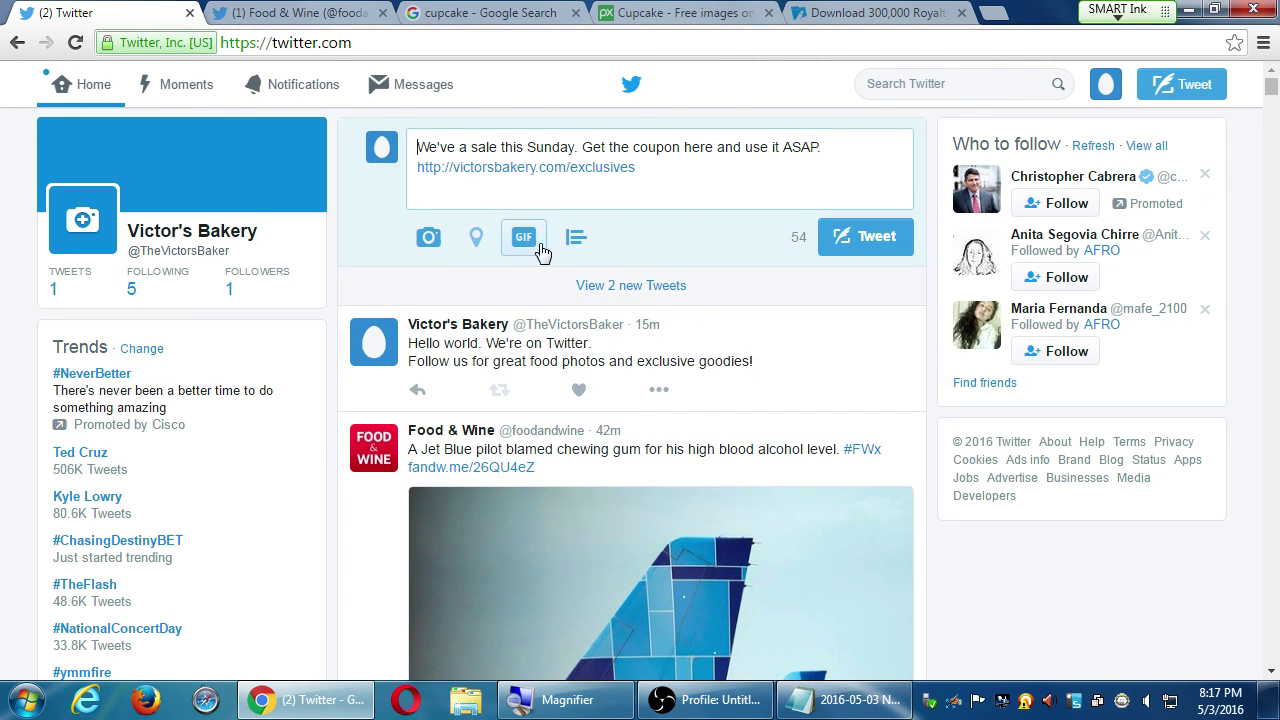
# - Try attaching a GIF of a woman from the Eww category to the sale tweet, and reload the home page
pyautogui.click(524, 238)
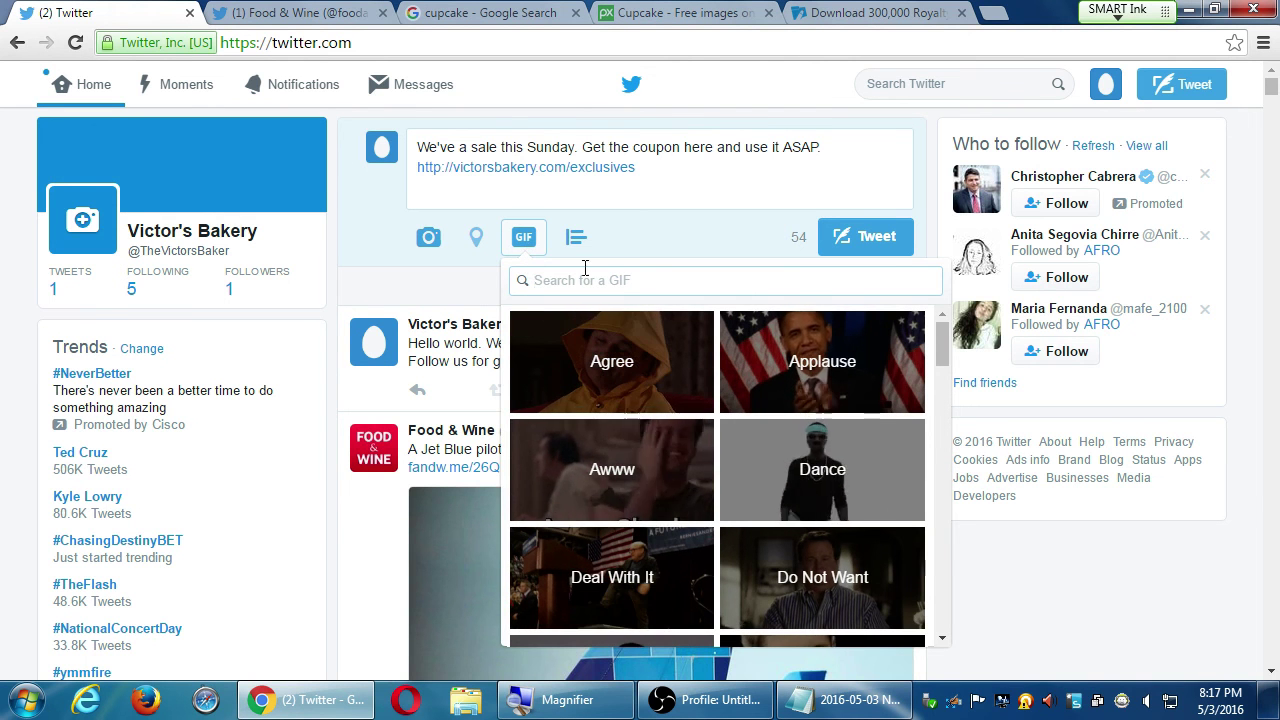
pyautogui.scroll(-3, 694, 462)
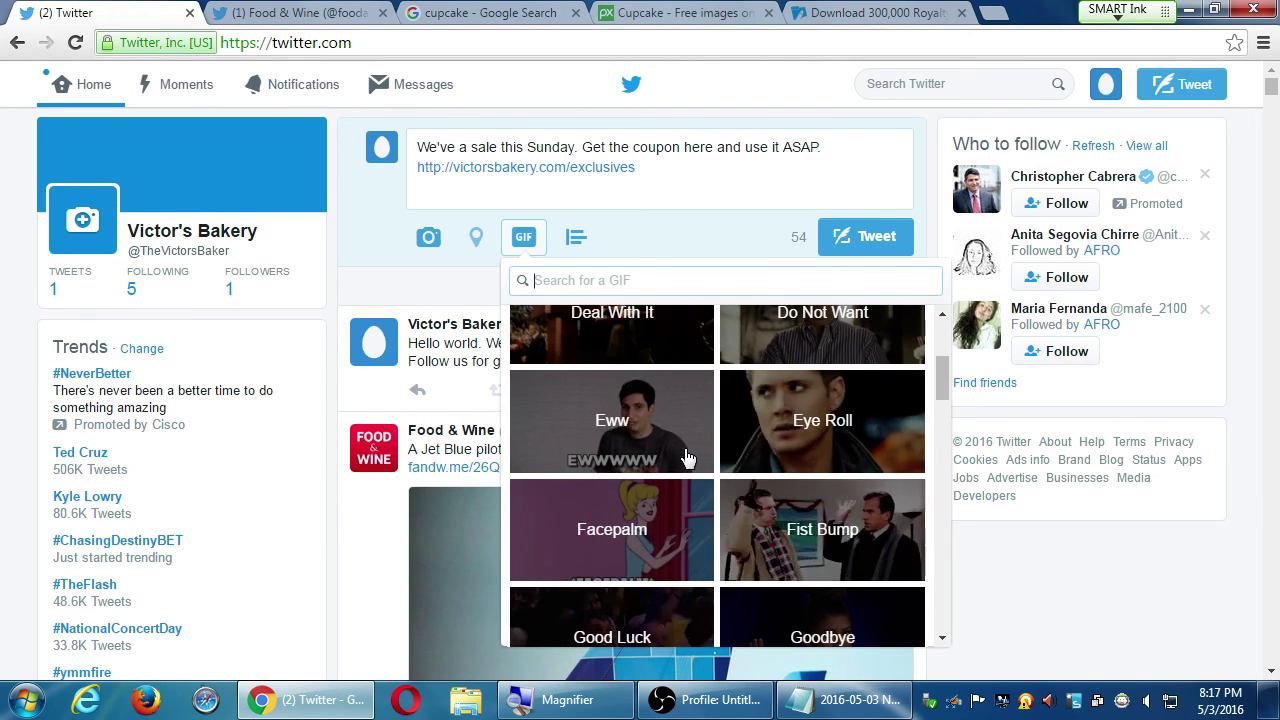
pyautogui.click(612, 425)
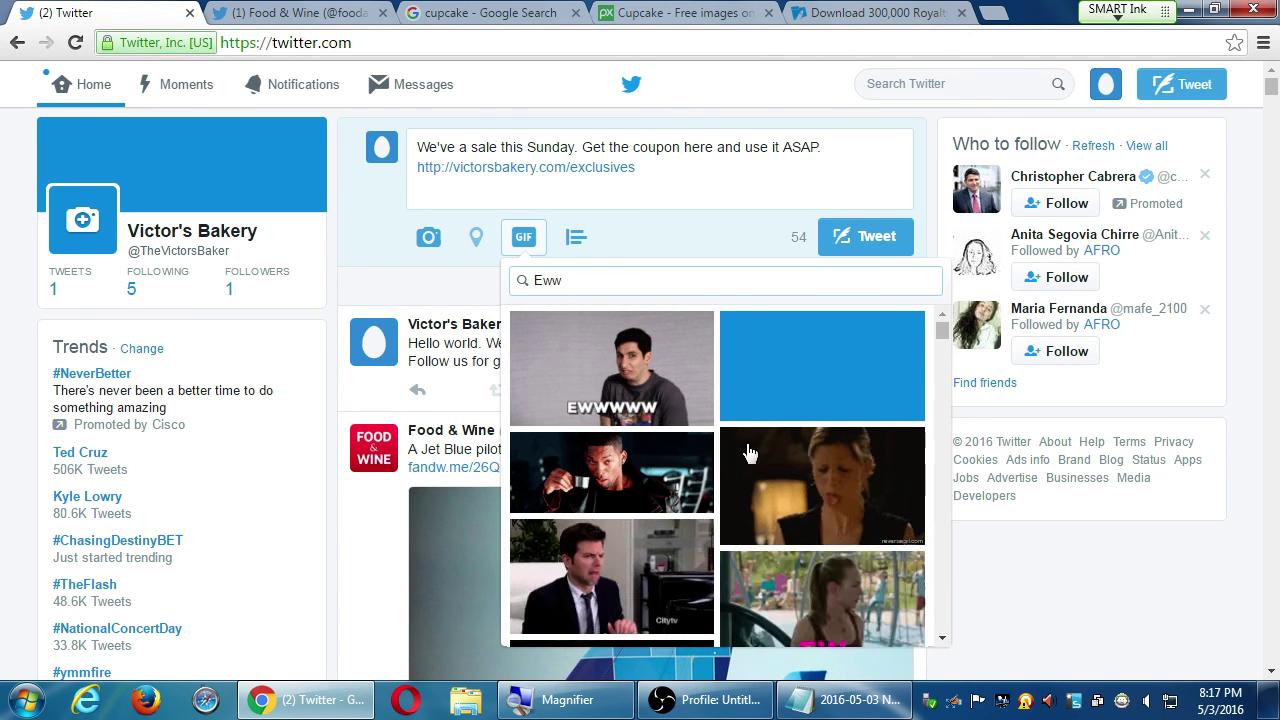
pyautogui.click(800, 470)
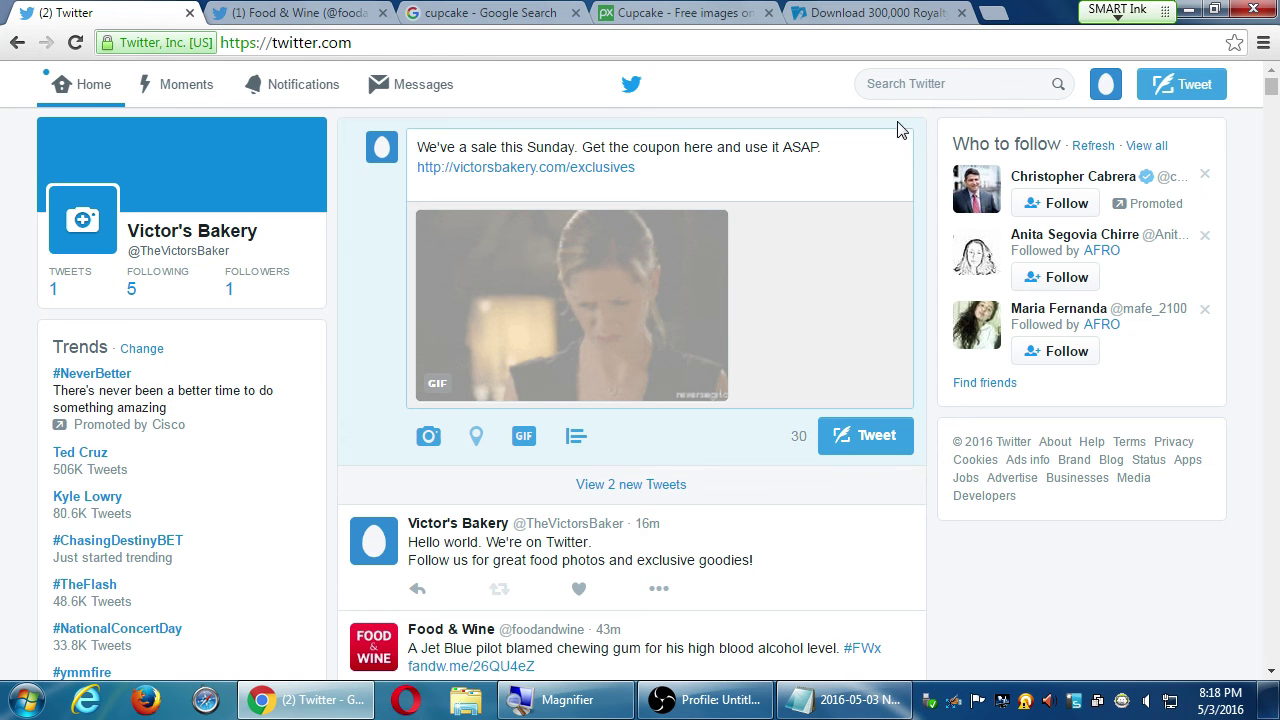
pyautogui.click(104, 86)
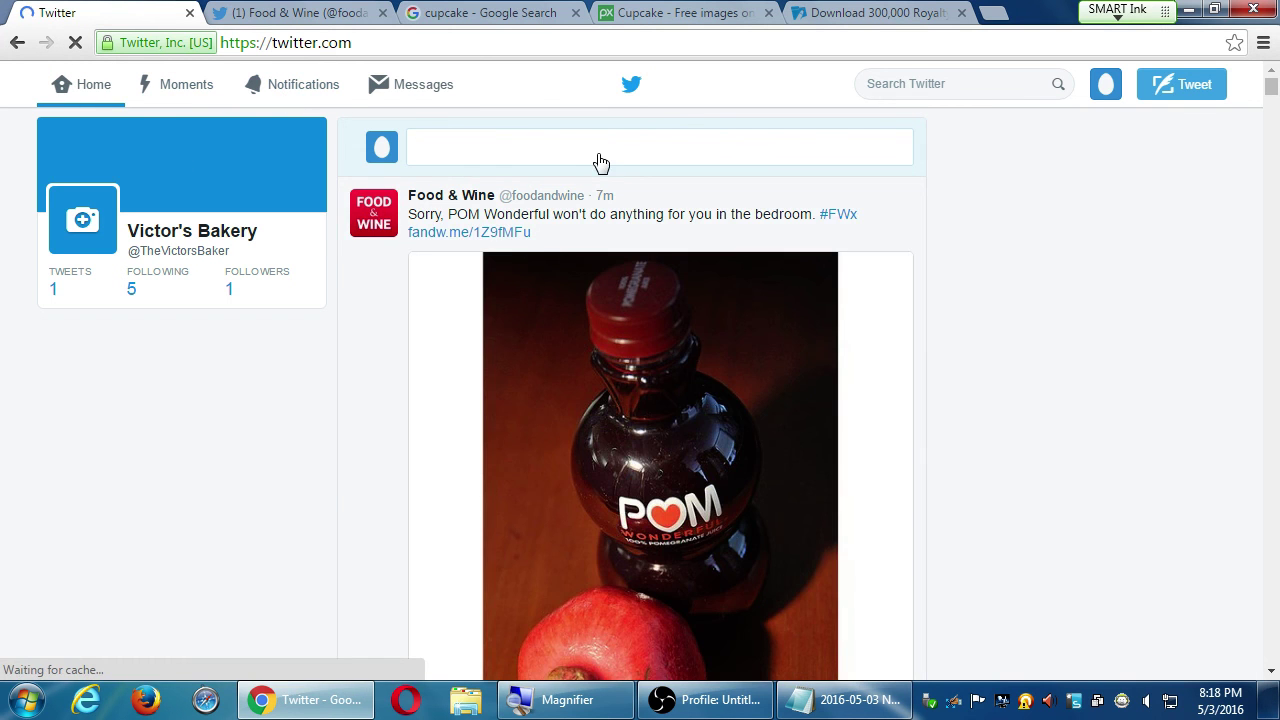
# - Search the GIF library for "cupcake", attach the GIF of a dog beside cupcakes to the sale tweet, and remove it
pyautogui.click(600, 163)
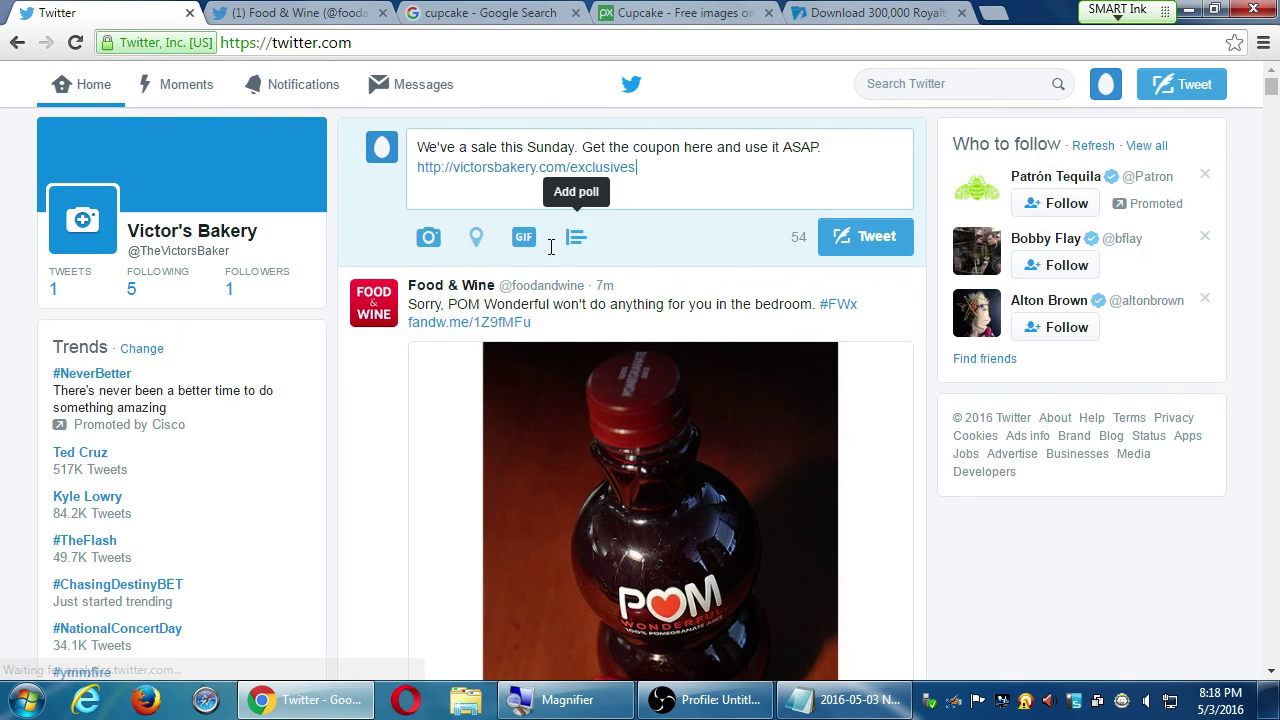
pyautogui.click(525, 241)
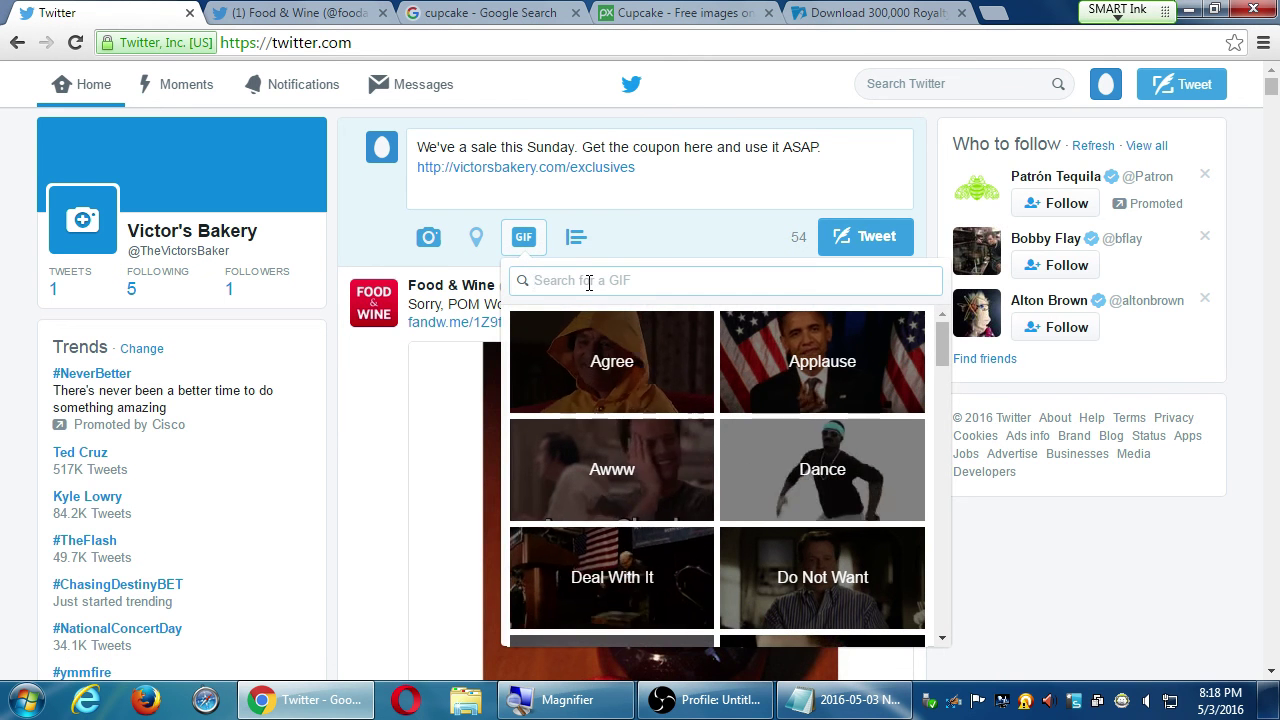
pyautogui.write('cupcake')
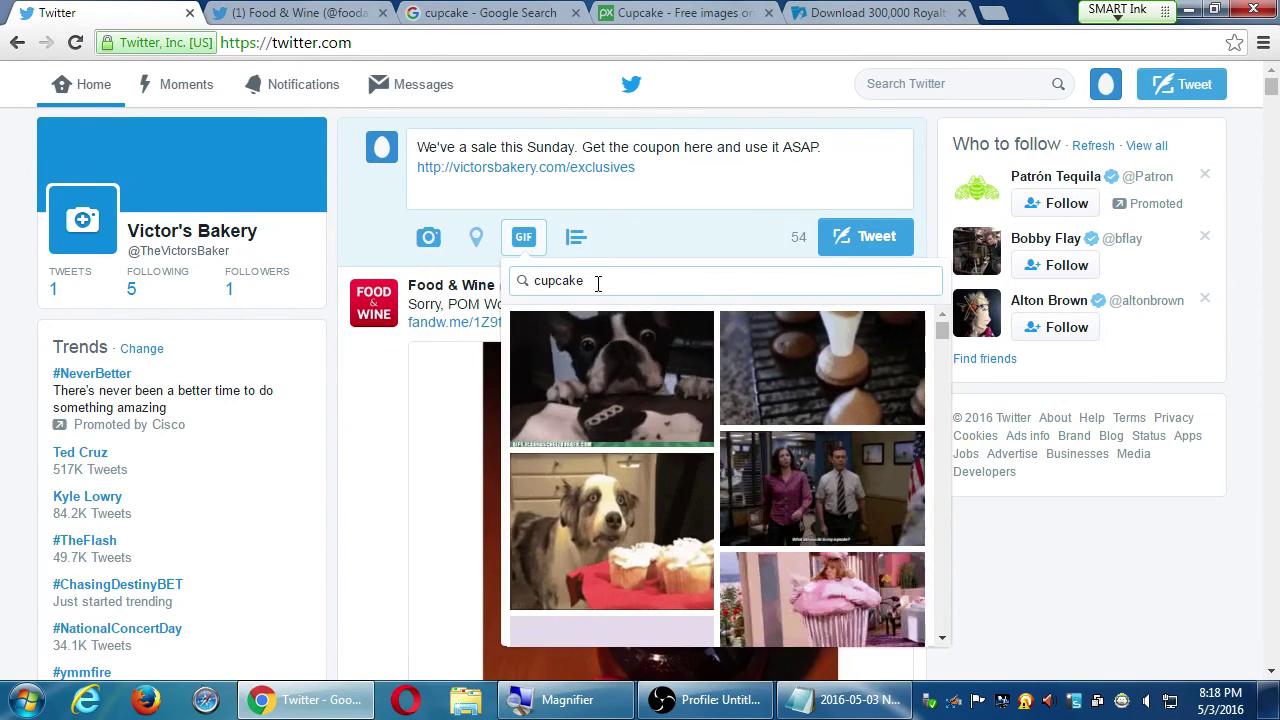
pyautogui.click(622, 515)
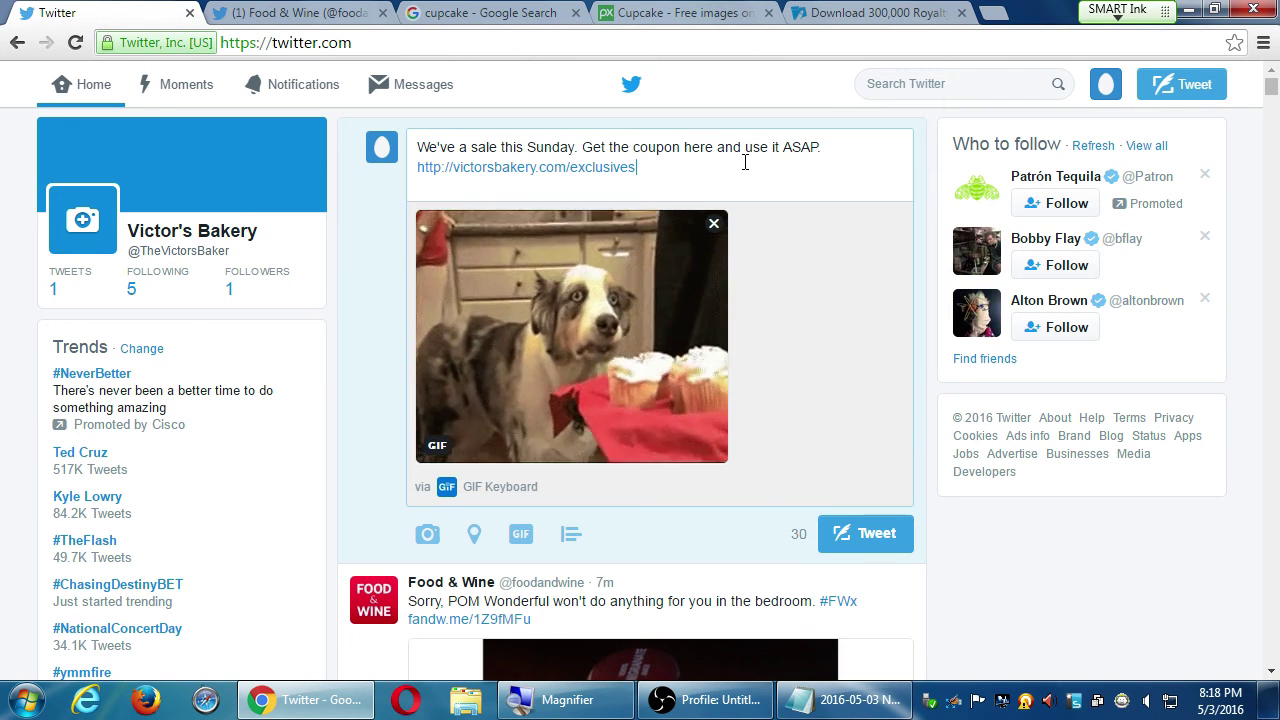
pyautogui.click(711, 225)
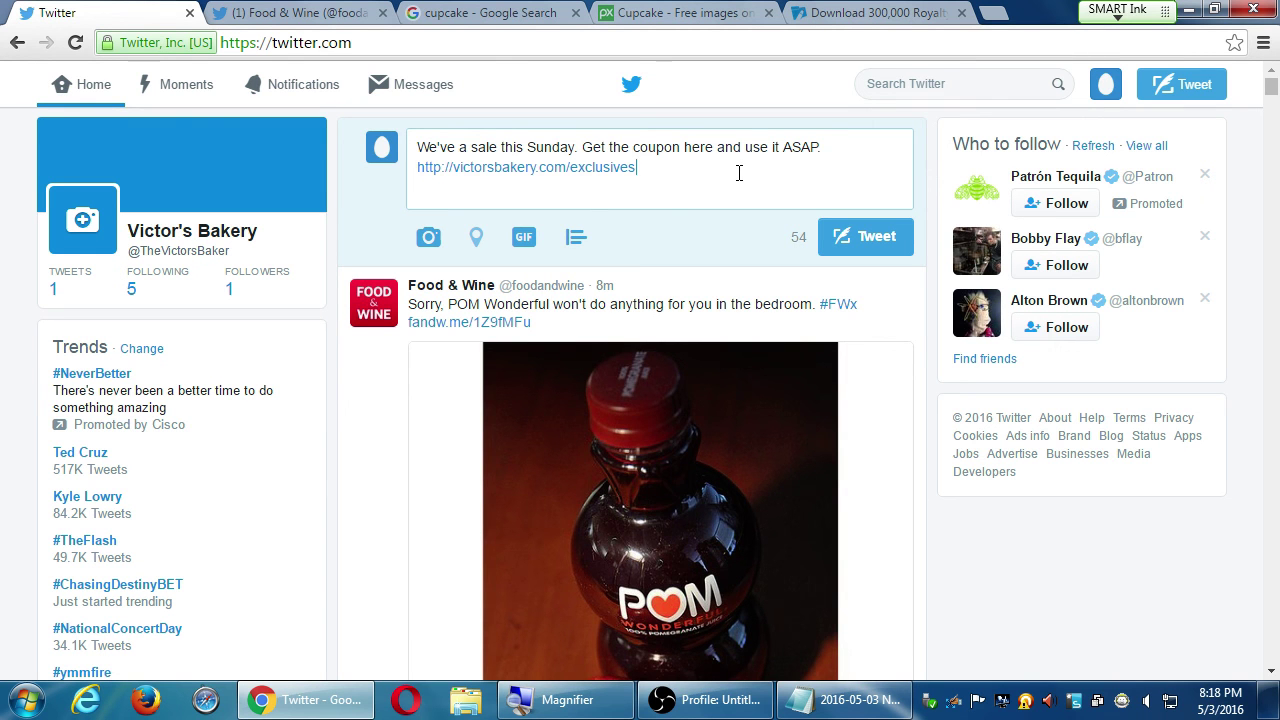
# - Add a poll with four choices to the sale tweet and set its length to 7 days
pyautogui.click(567, 250)
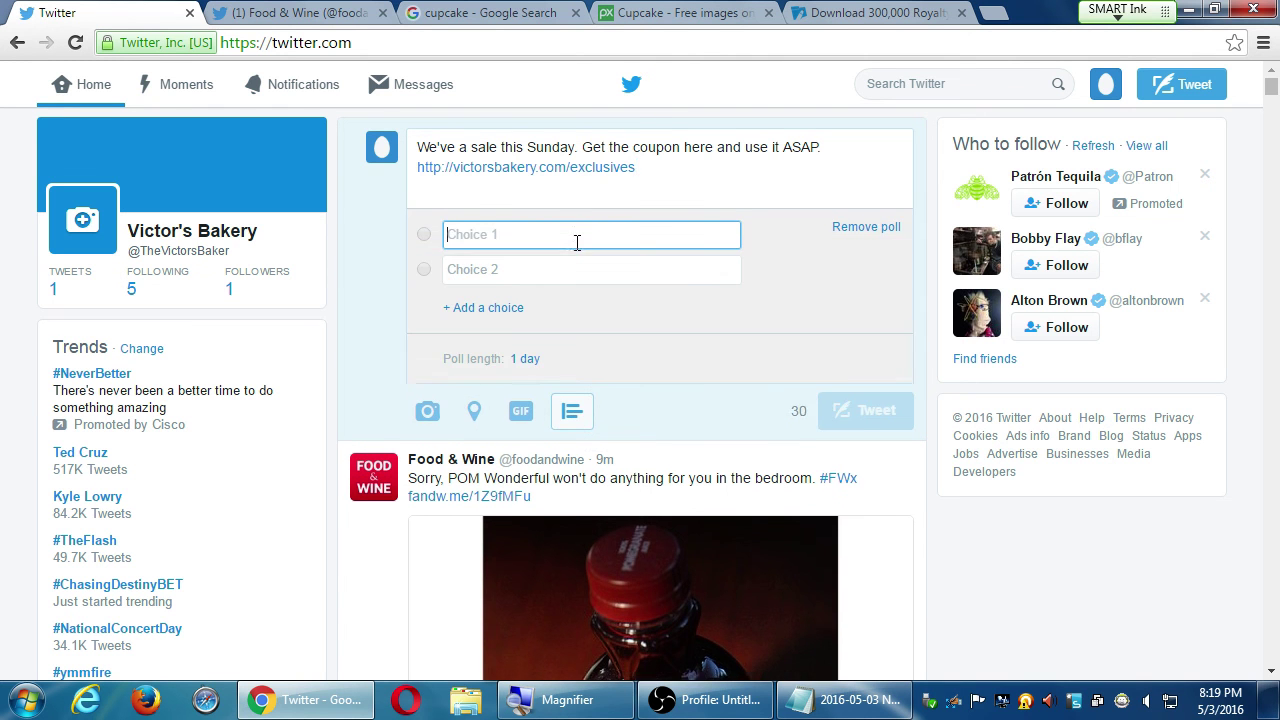
pyautogui.click(476, 310)
pyautogui.click(485, 338)
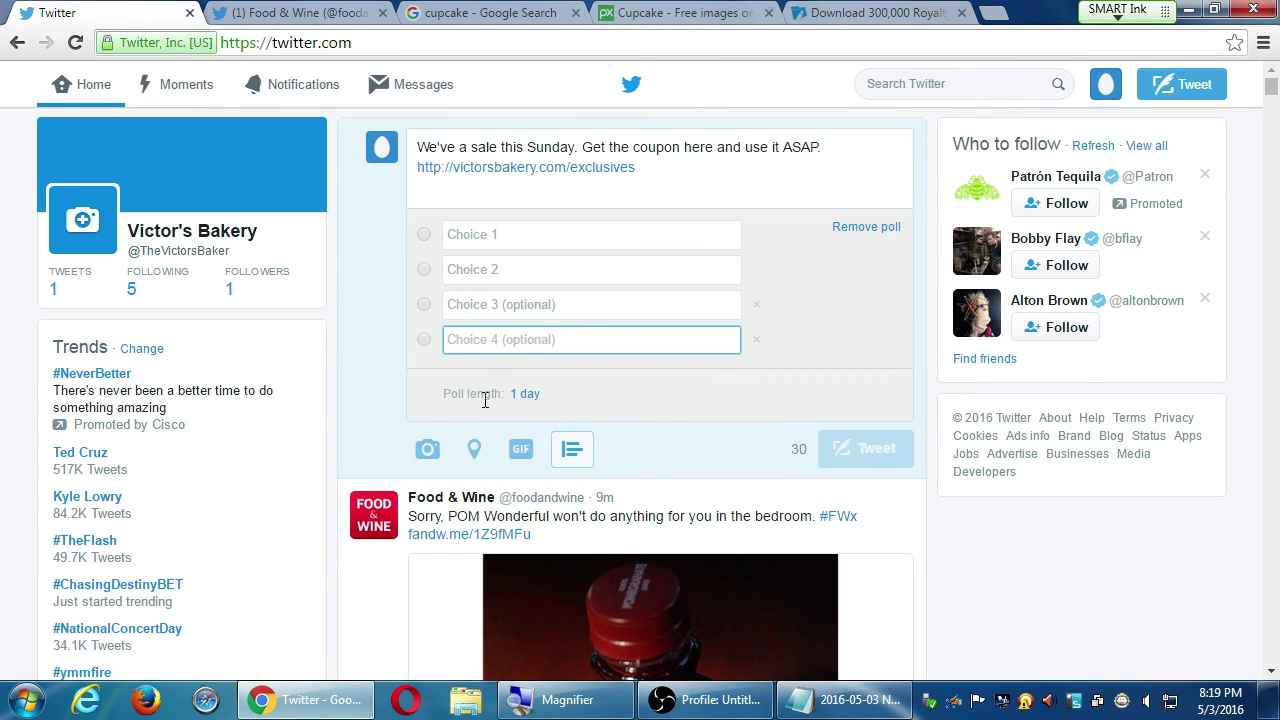
pyautogui.click(525, 394)
pyautogui.click(565, 394)
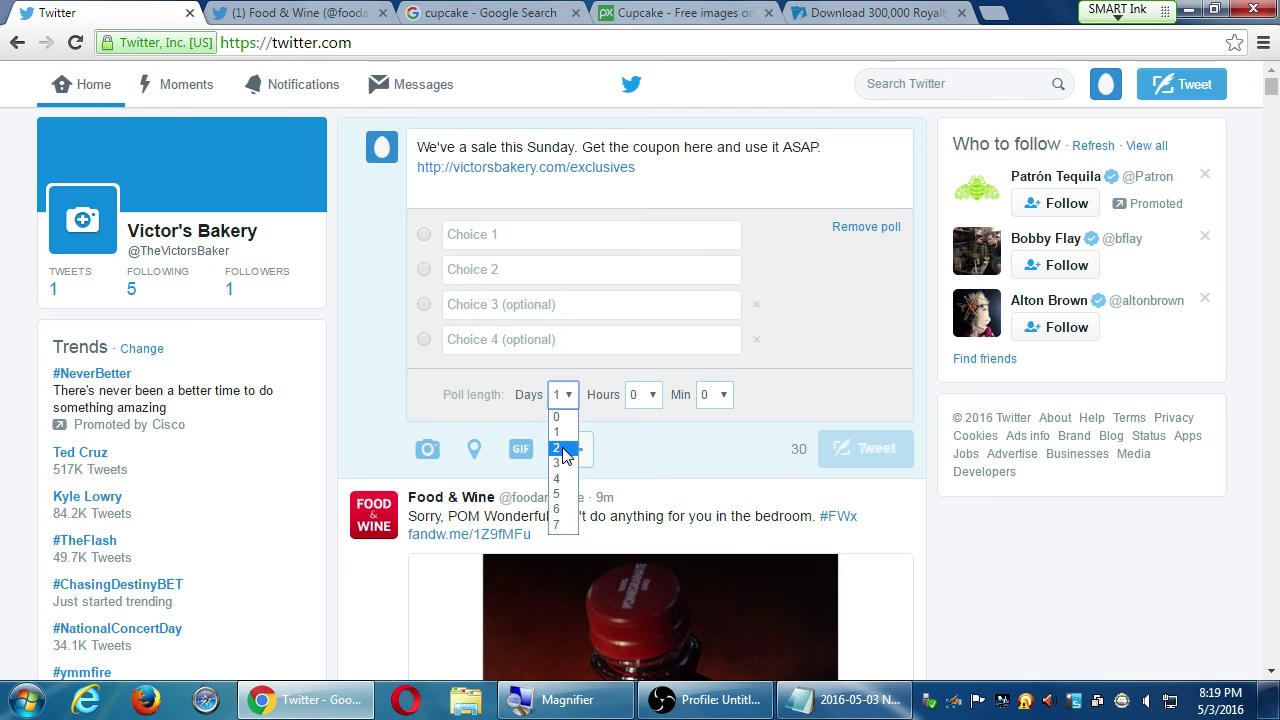
pyautogui.click(572, 528)
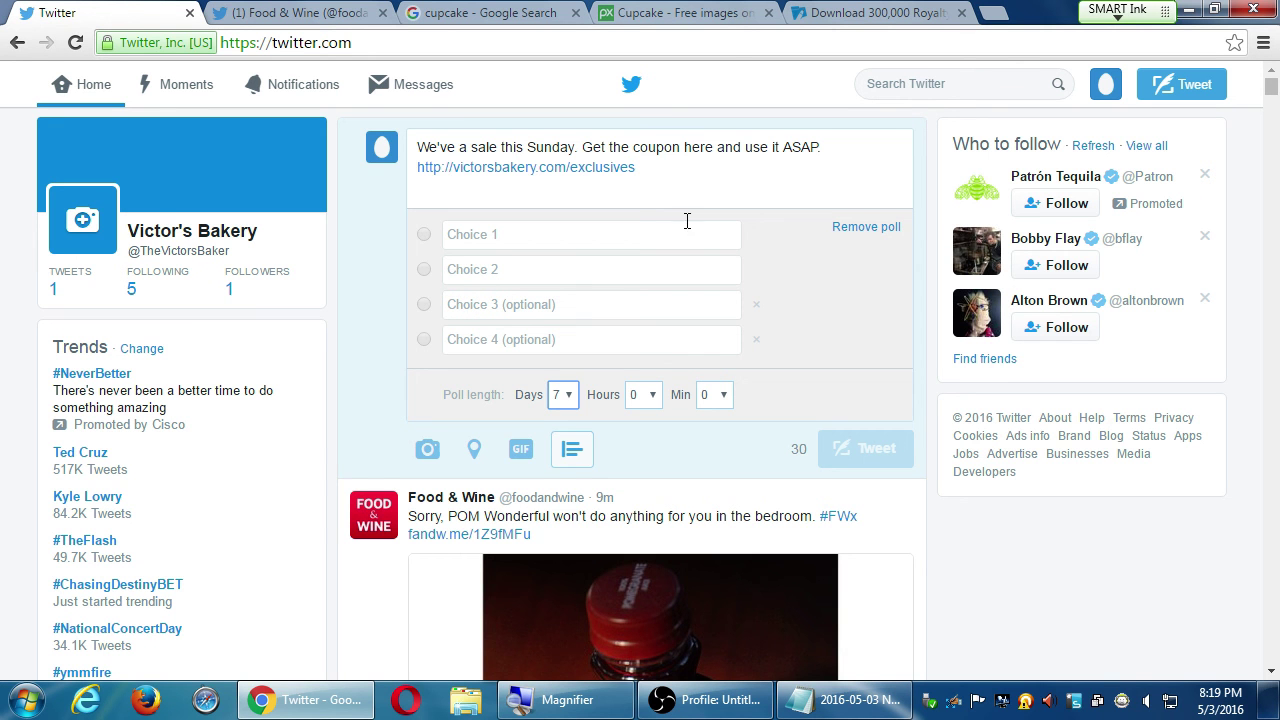
# - Add the question "What's your favorite cake?" on a new line below the link in the tweet draft
pyautogui.click(704, 173)
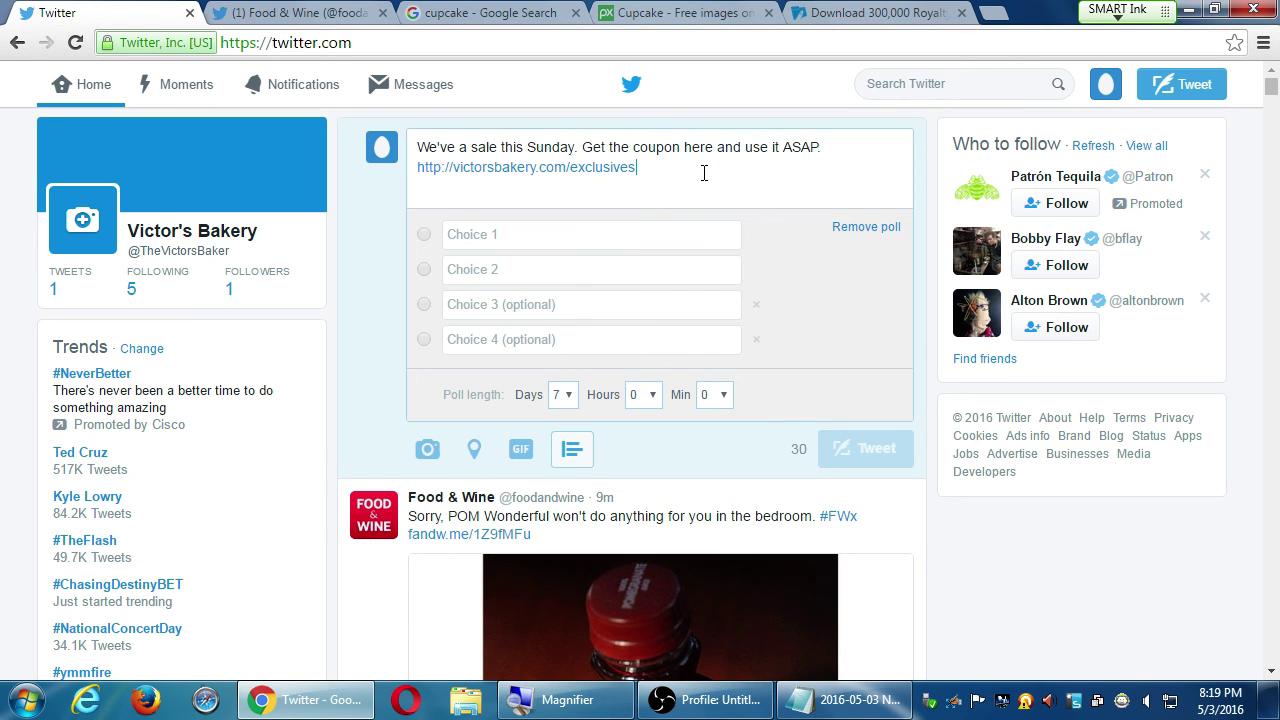
pyautogui.press('Return')
pyautogui.write("What's")
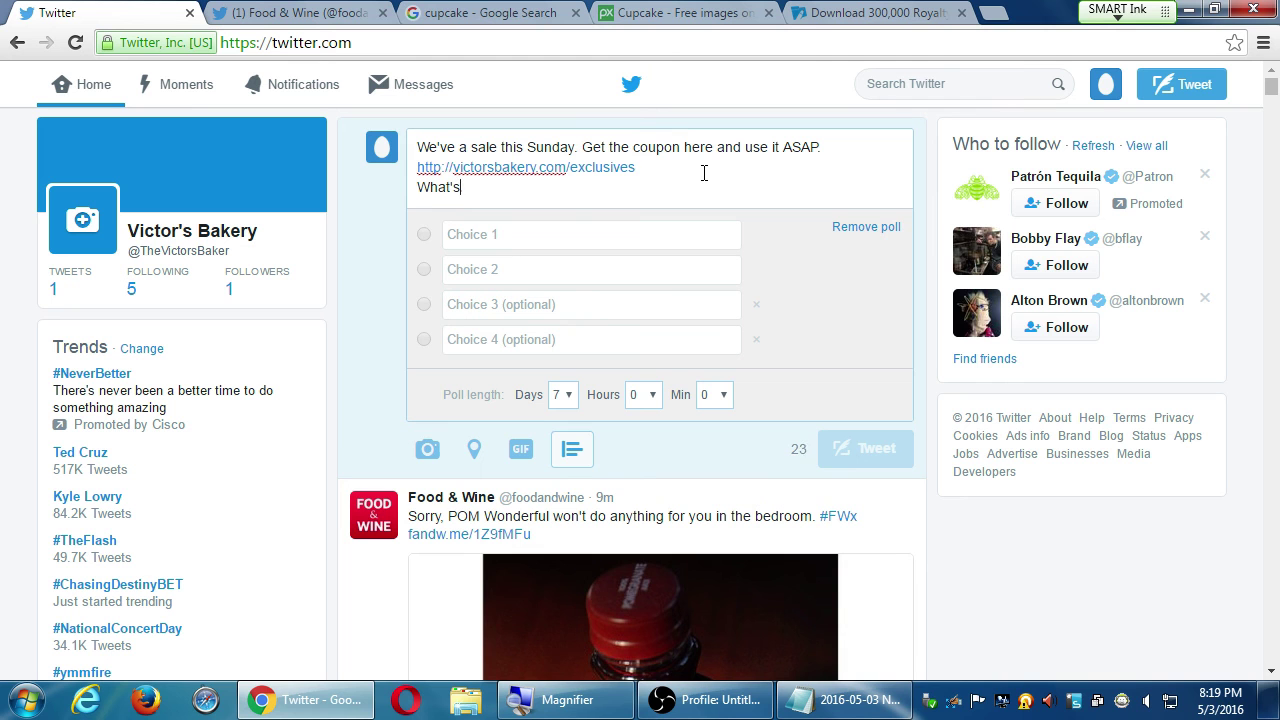
pyautogui.write(' your favort')
pyautogui.press('BackSpace')
pyautogui.write('ite cake?')
# - Fill in the poll choices "Choco" and "Vinallia", and start the third choice with "Stra"
pyautogui.press('Tab')
pyautogui.write('choco')
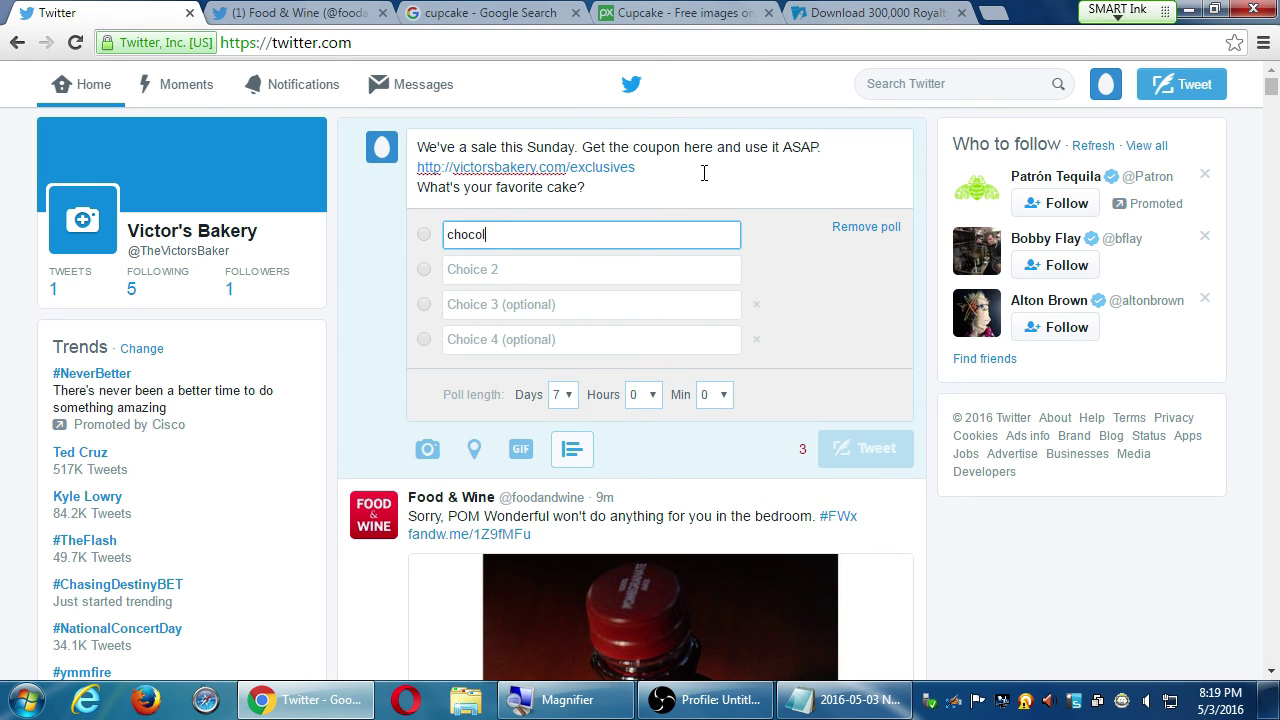
pyautogui.hotkey('ctrl', 'a')
pyautogui.press('BackSpace')
pyautogui.write('Choco')
pyautogui.press('Tab')
pyautogui.write('Vina')
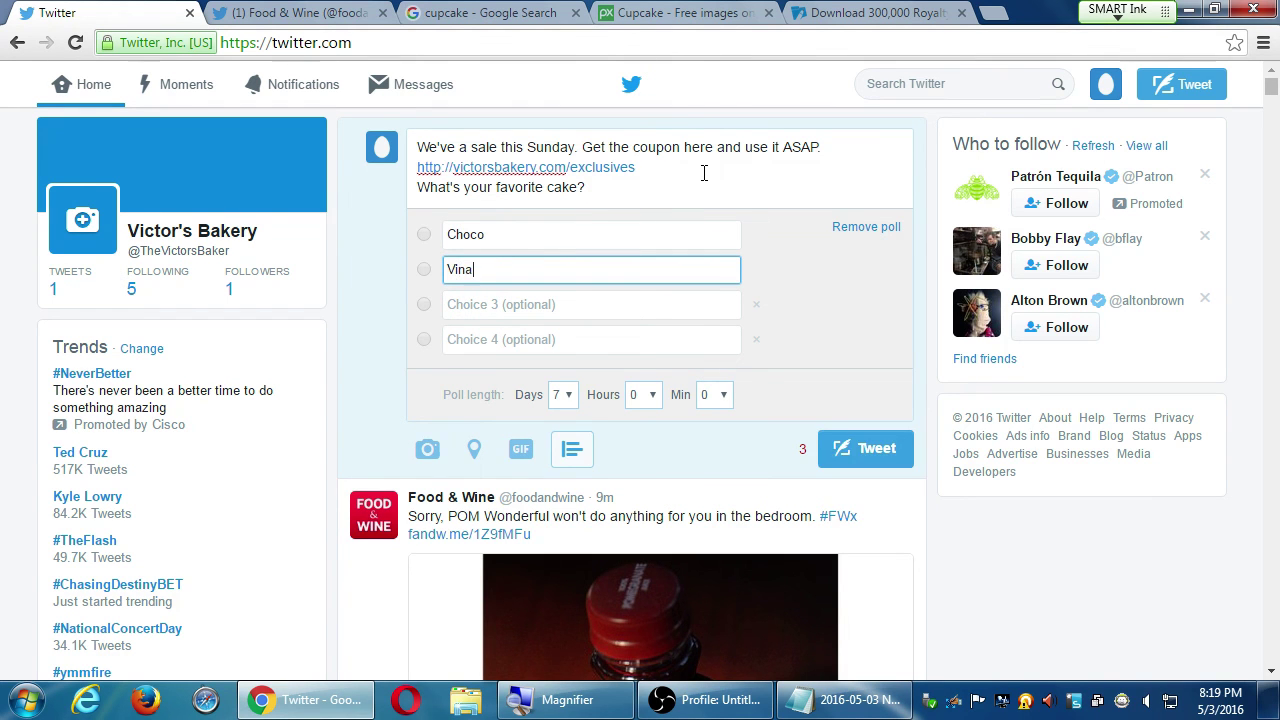
pyautogui.write('llia')
pyautogui.press('Tab')
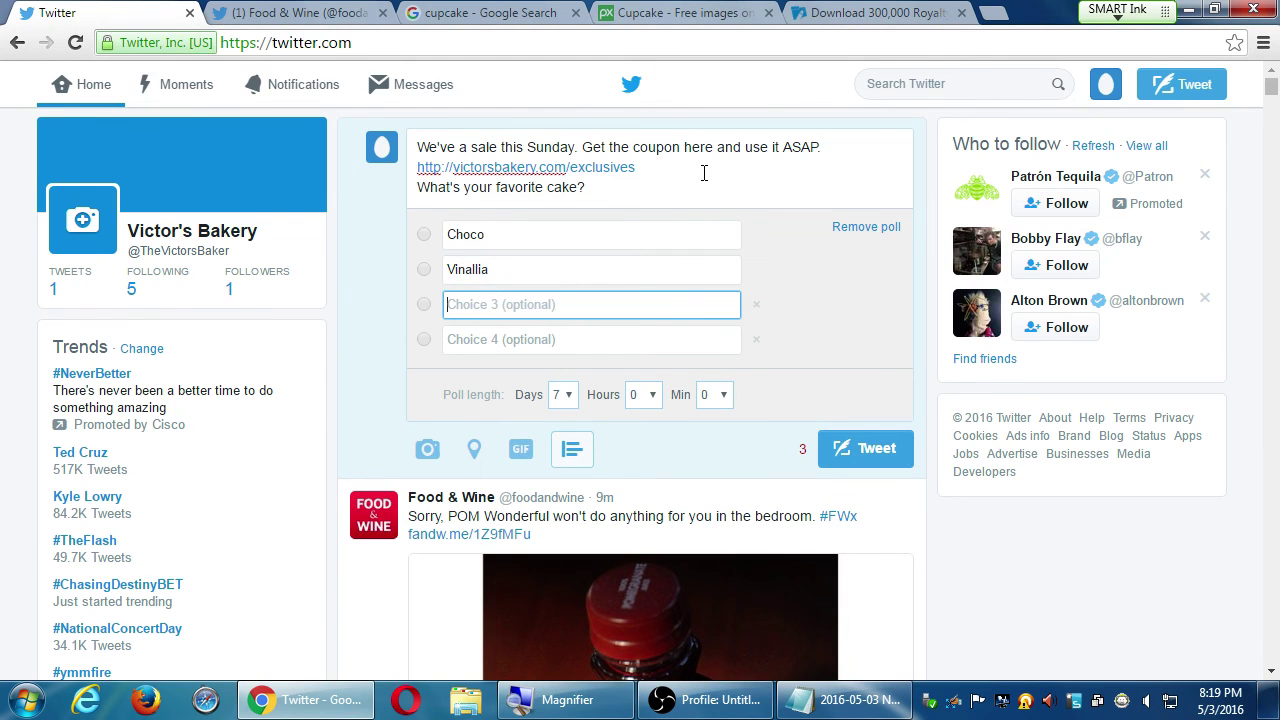
pyautogui.write('Stra')
# - Delete the fourth and third poll choices, and remove the whole poll from the tweet
pyautogui.click(756, 339)
pyautogui.click(758, 308)
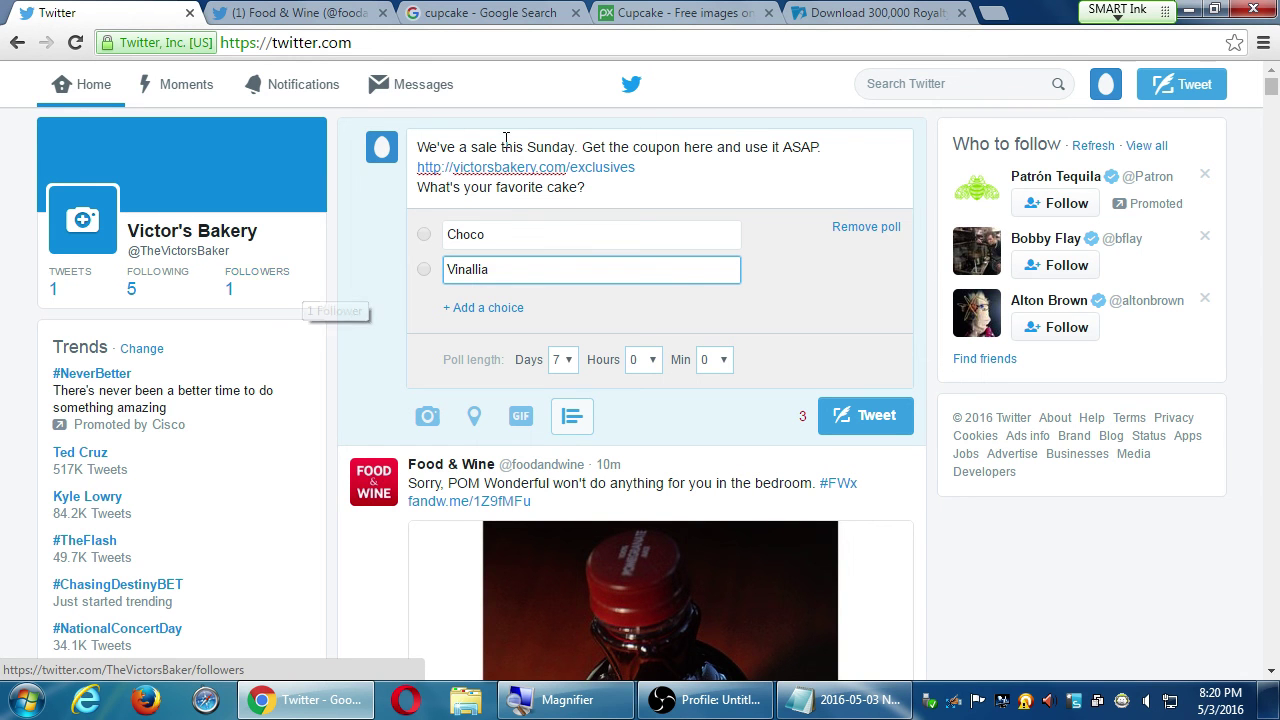
pyautogui.click(845, 233)
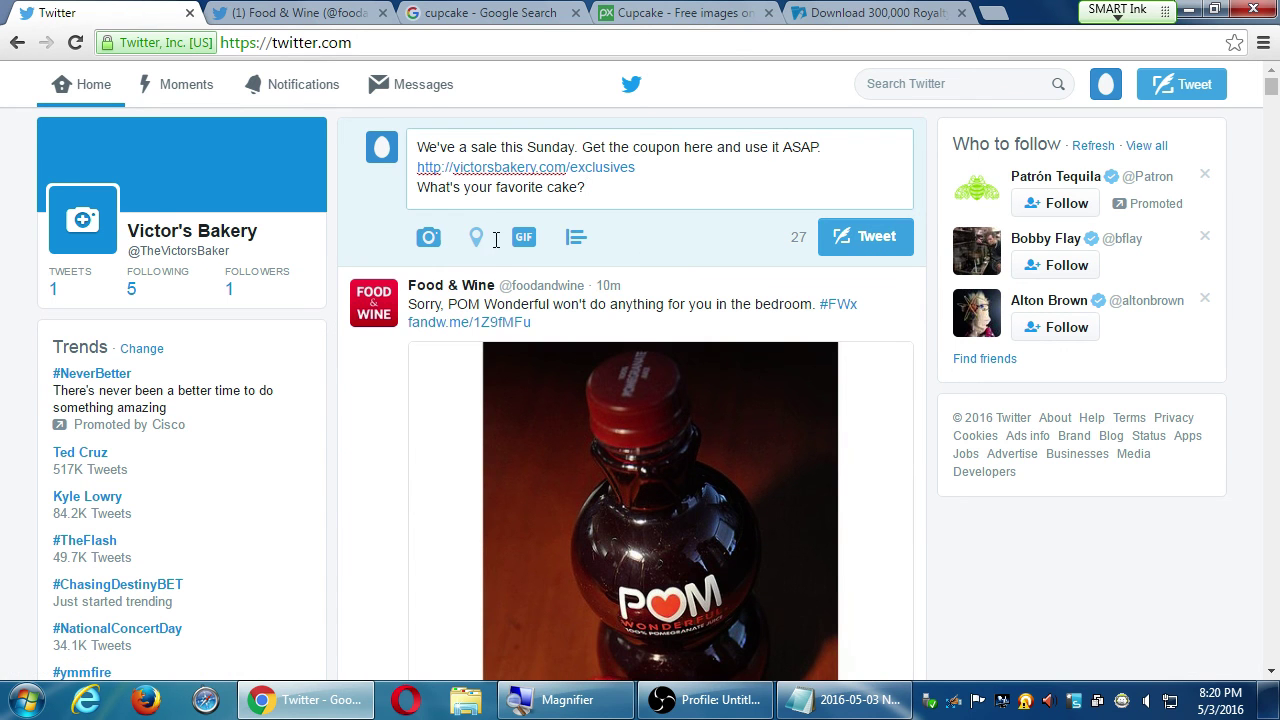
# - View the option for adding a location to the tweet, dismiss it, and look down the home timeline
pyautogui.click(475, 240)
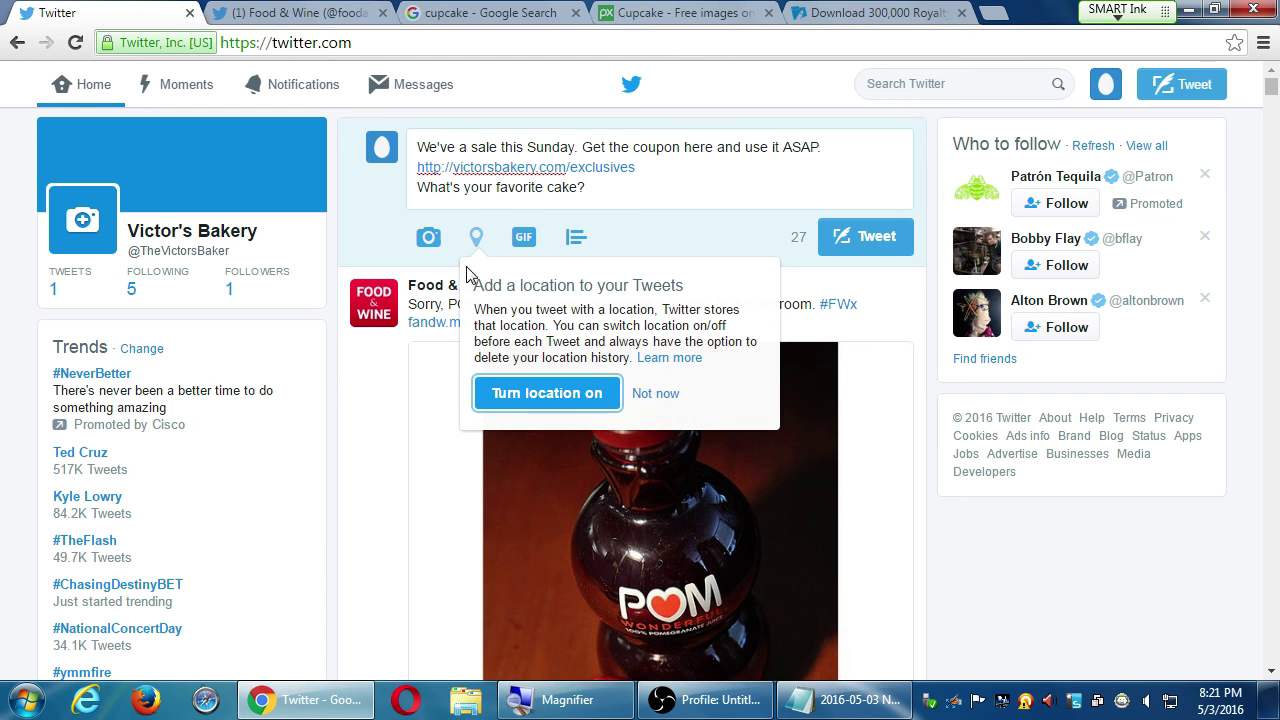
pyautogui.click(995, 595)
pyautogui.scroll(-5, 997, 469)
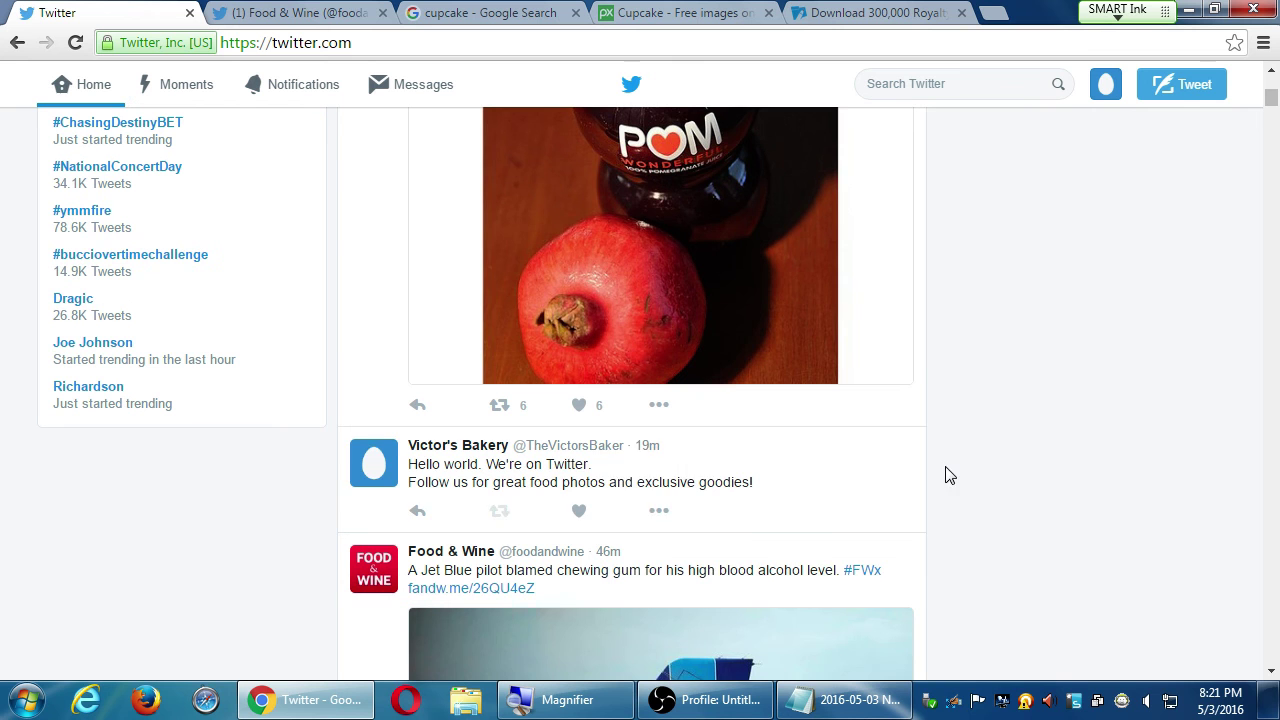
# - View the available actions for the bakery's "Hello world" tweet, including deleting it, without choosing one
pyautogui.click(662, 516)
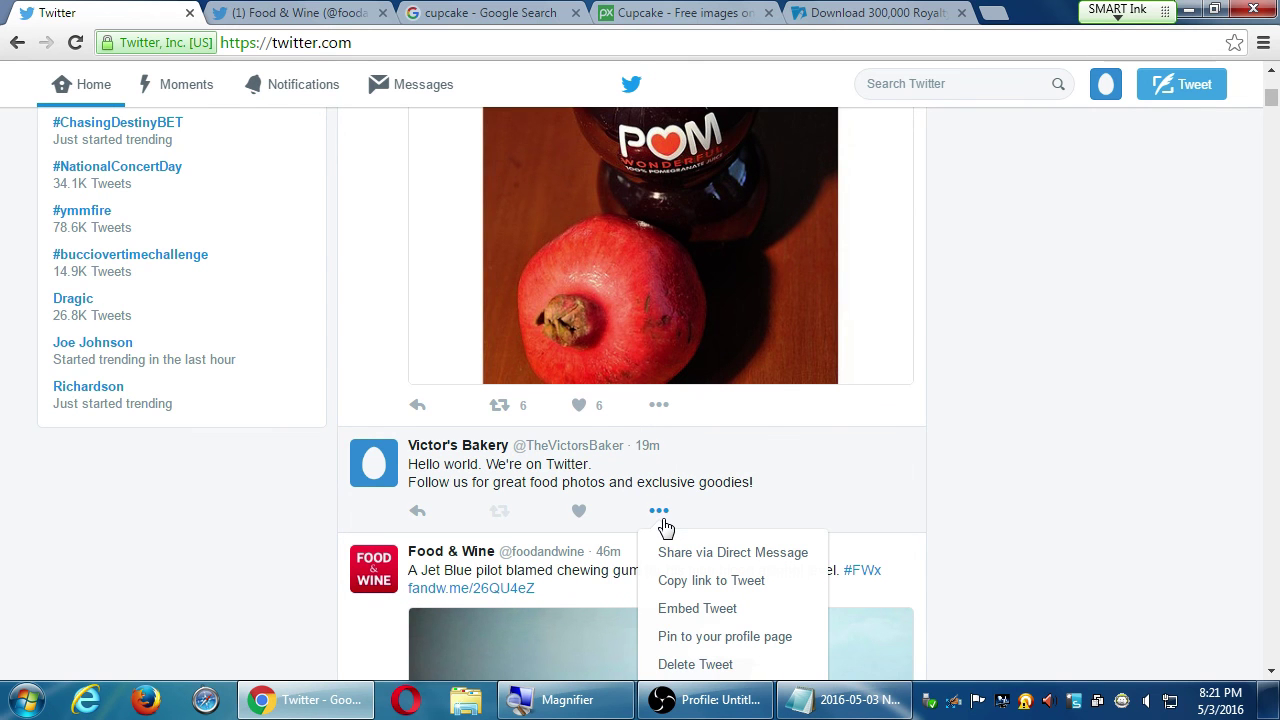
pyautogui.scroll(-1, 665, 527)
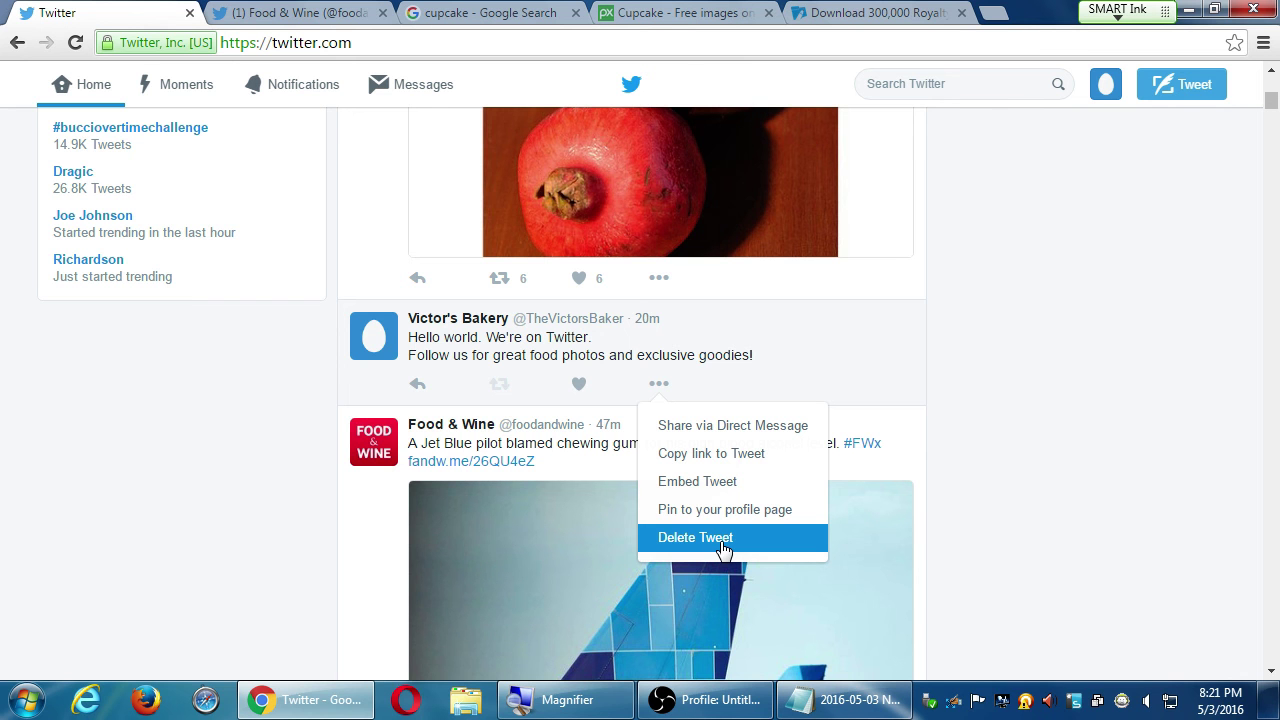
pyautogui.scroll(5, 966, 380)
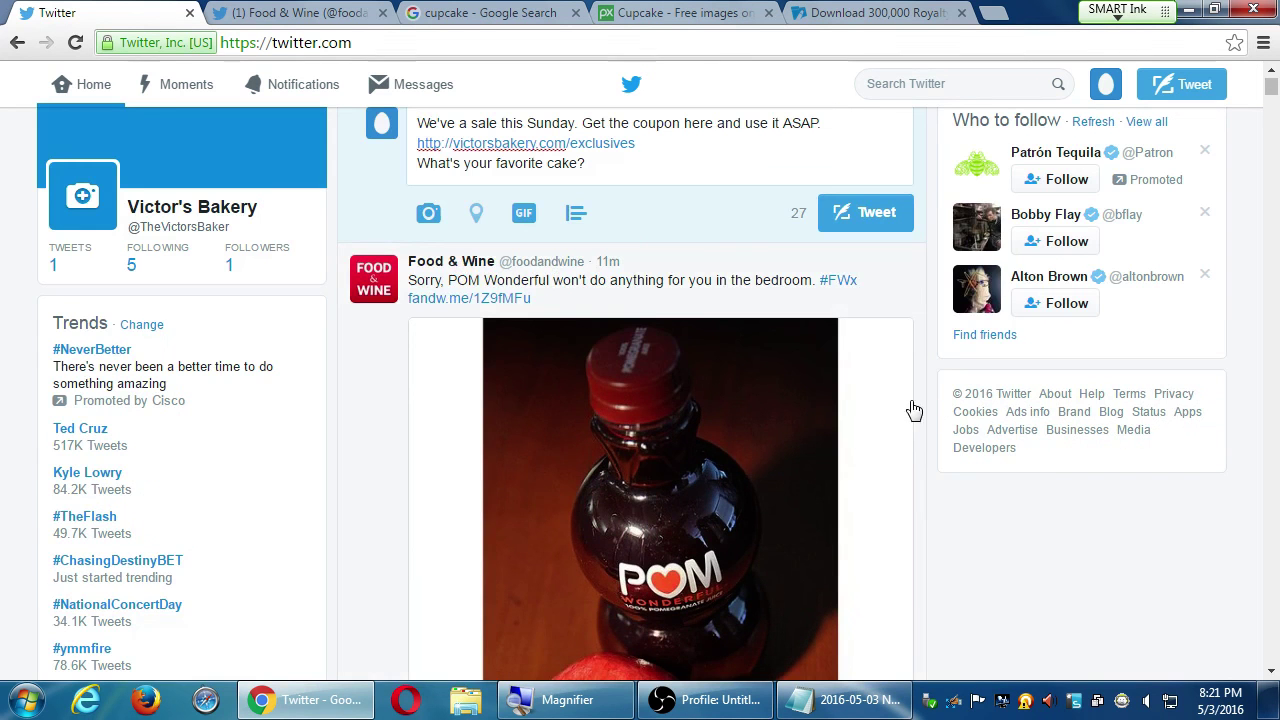
# - Turn on location for the tweet draft, search the location list by ZIP code, and clear the search
pyautogui.click(477, 213)
pyautogui.click(533, 370)
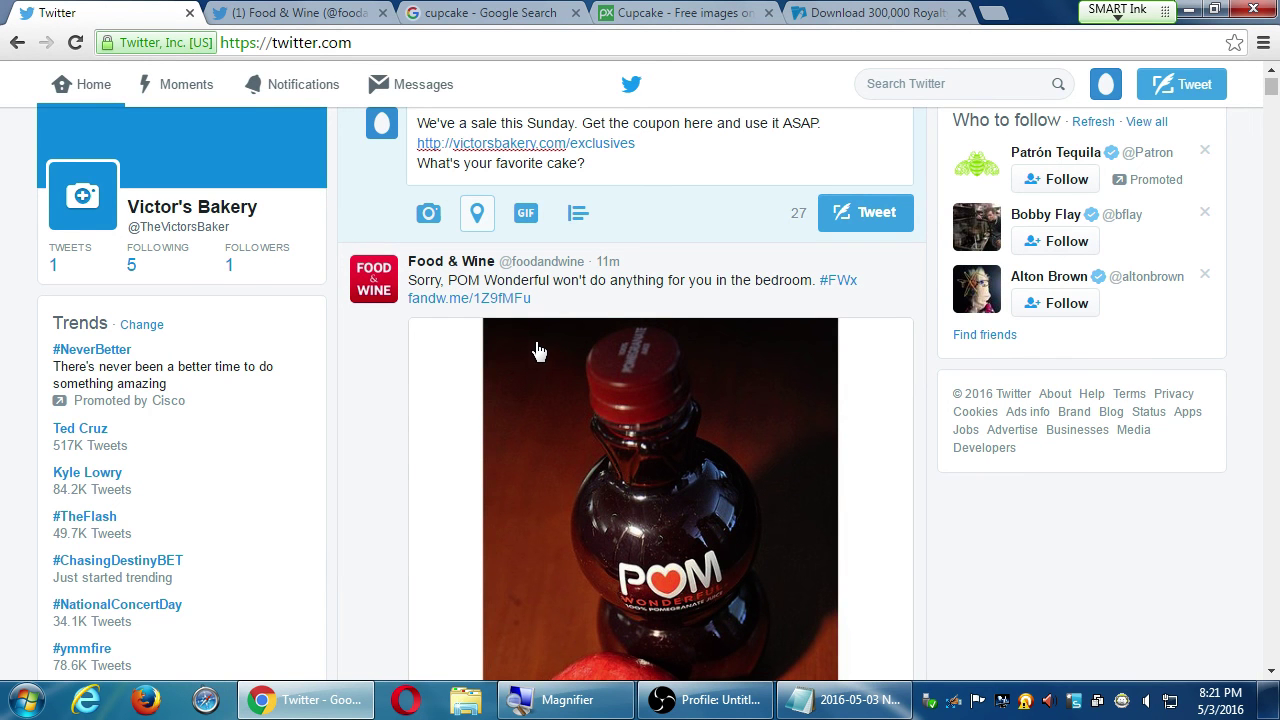
pyautogui.click(479, 222)
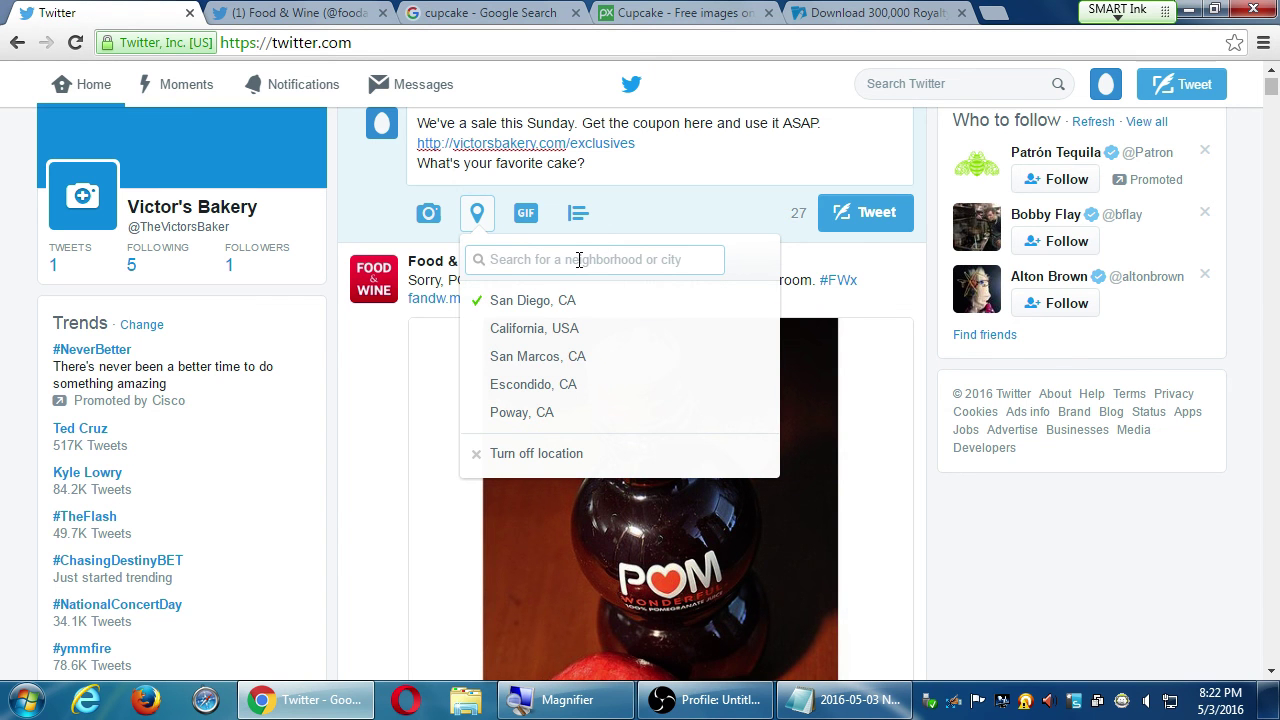
pyautogui.write('9191')
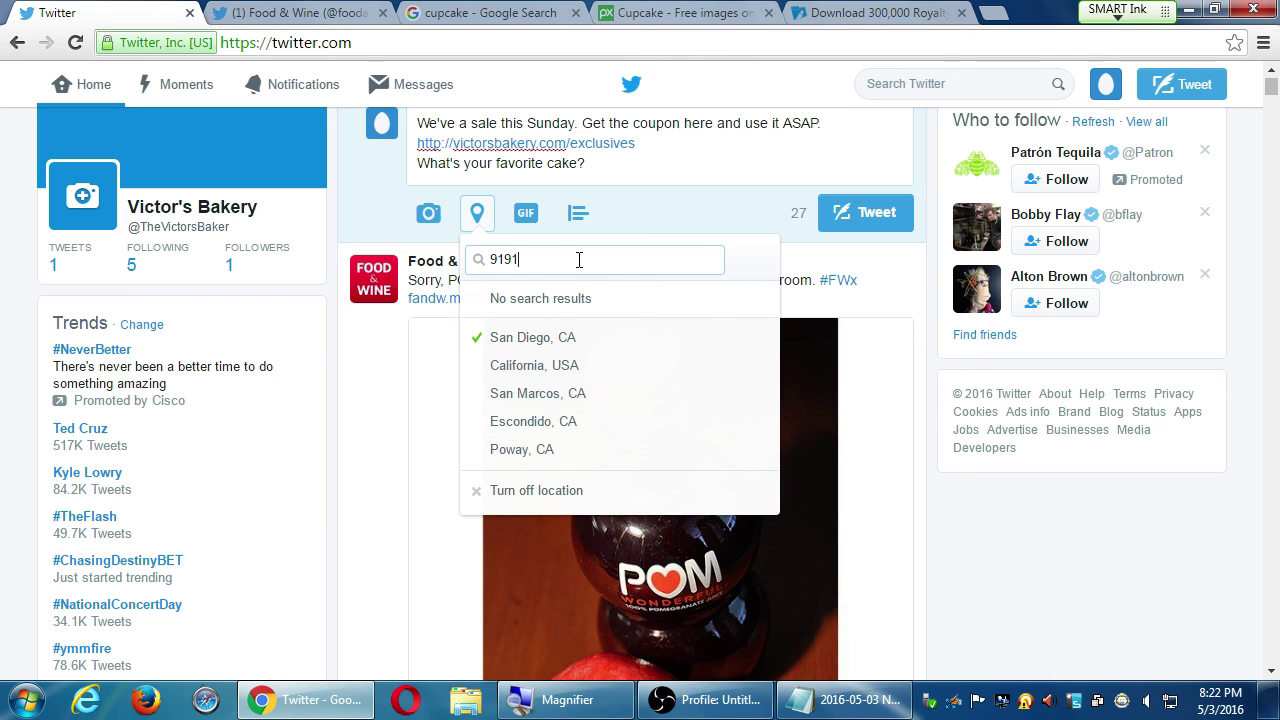
pyautogui.write('4')
pyautogui.doubleClick(579, 260)
pyautogui.press('BackSpace')
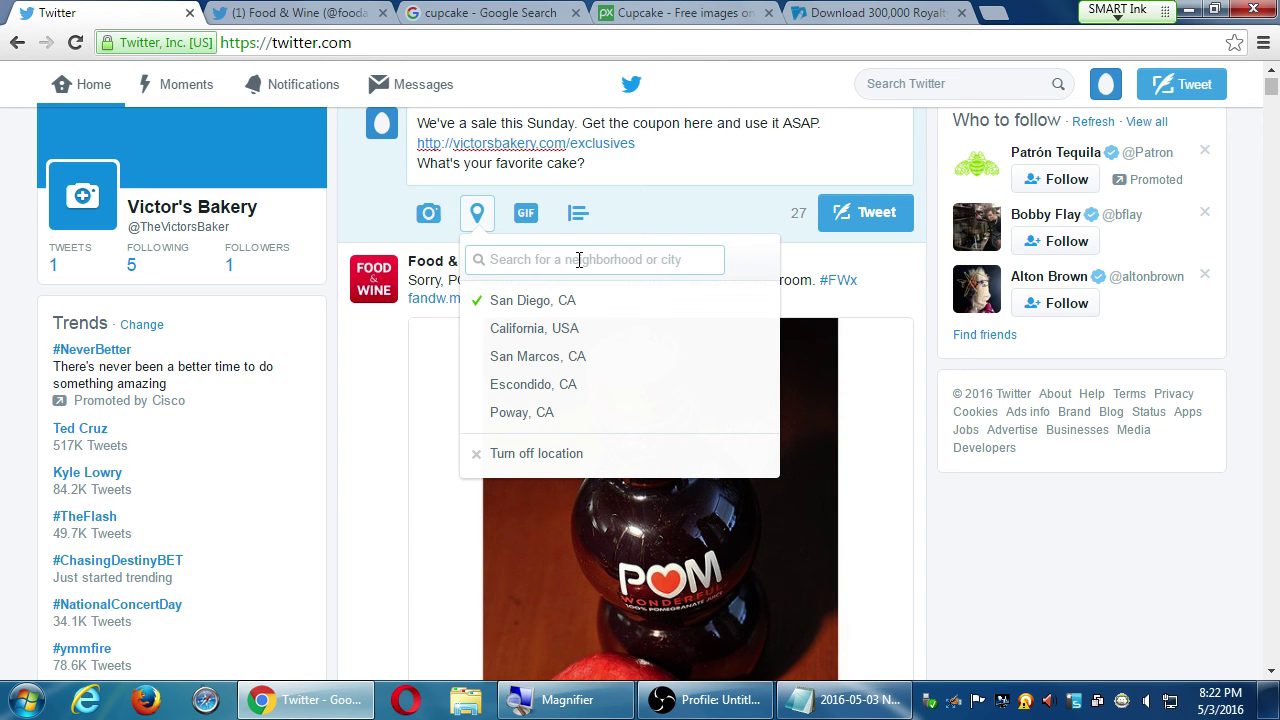
# - Turn off the tweet draft's location, bring the location list back up, and turn location off again
pyautogui.click(515, 453)
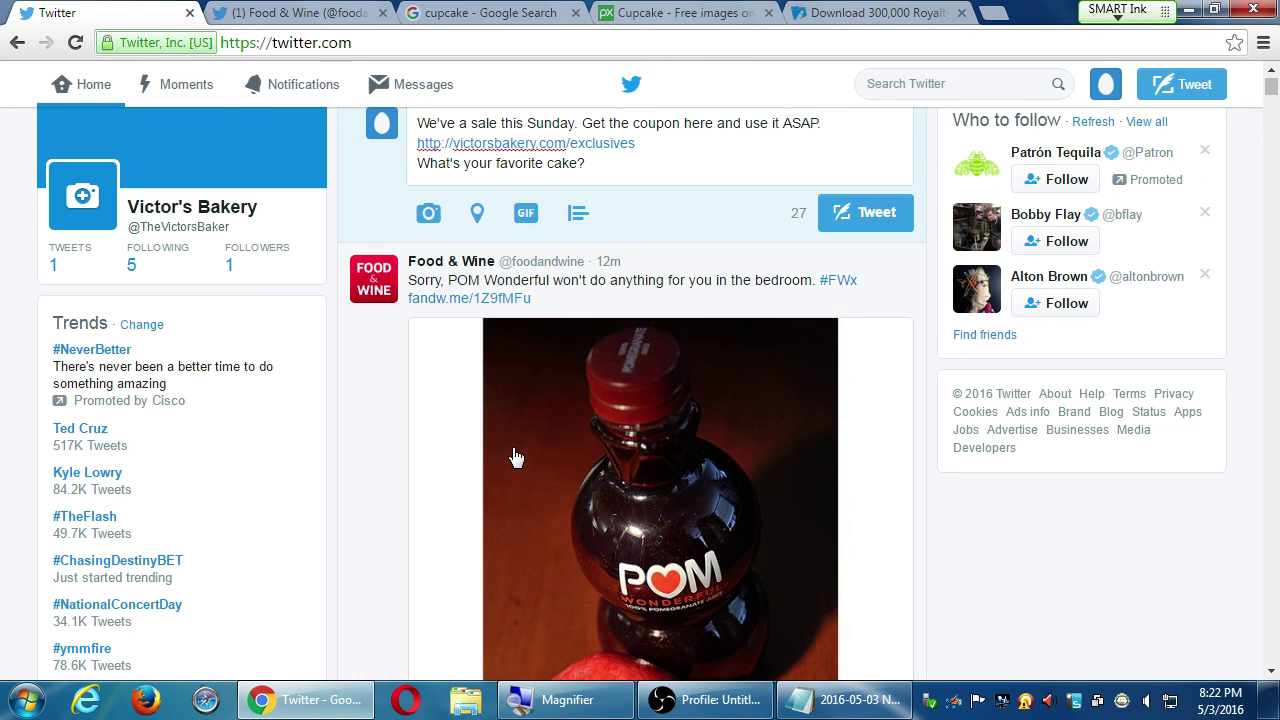
pyautogui.click(486, 244)
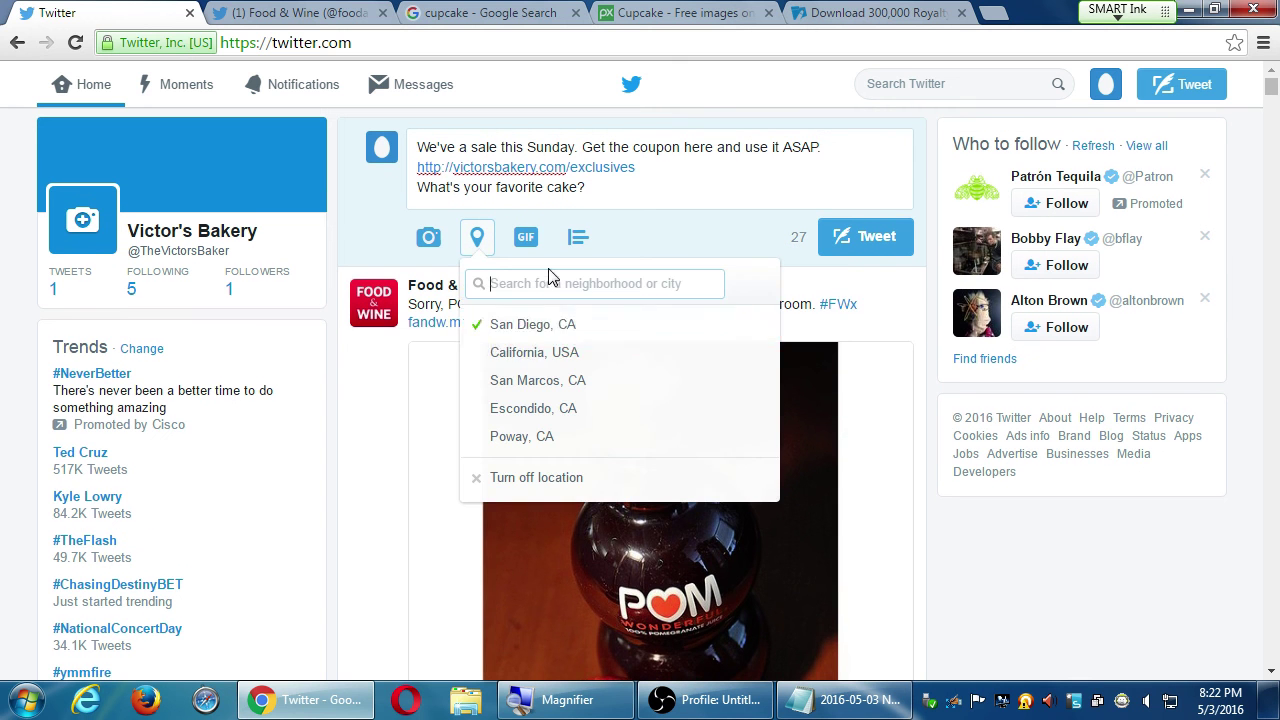
pyautogui.click(564, 484)
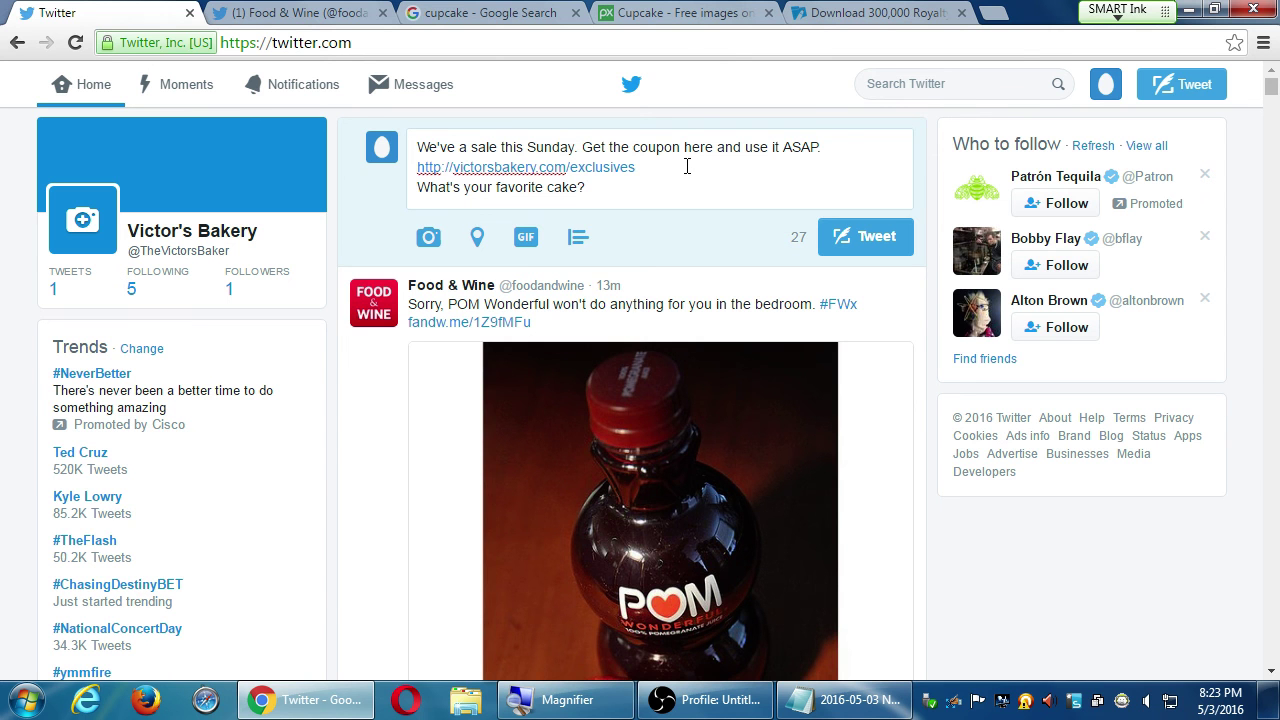
# - Delete the "What's your favorite cake?" line from the draft and post the Sunday sale tweet with the coupon link
pyautogui.press('super+plus')
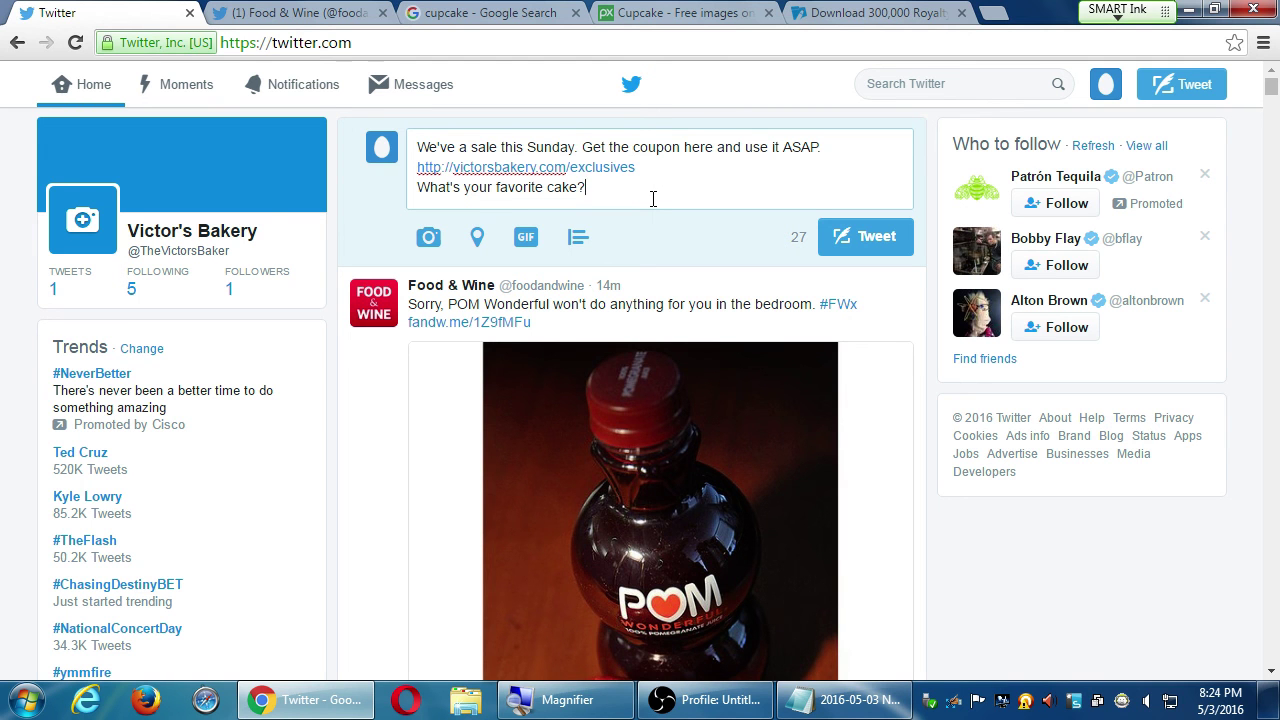
pyautogui.hotkey('shift', 'Home')
pyautogui.press('BackSpace')
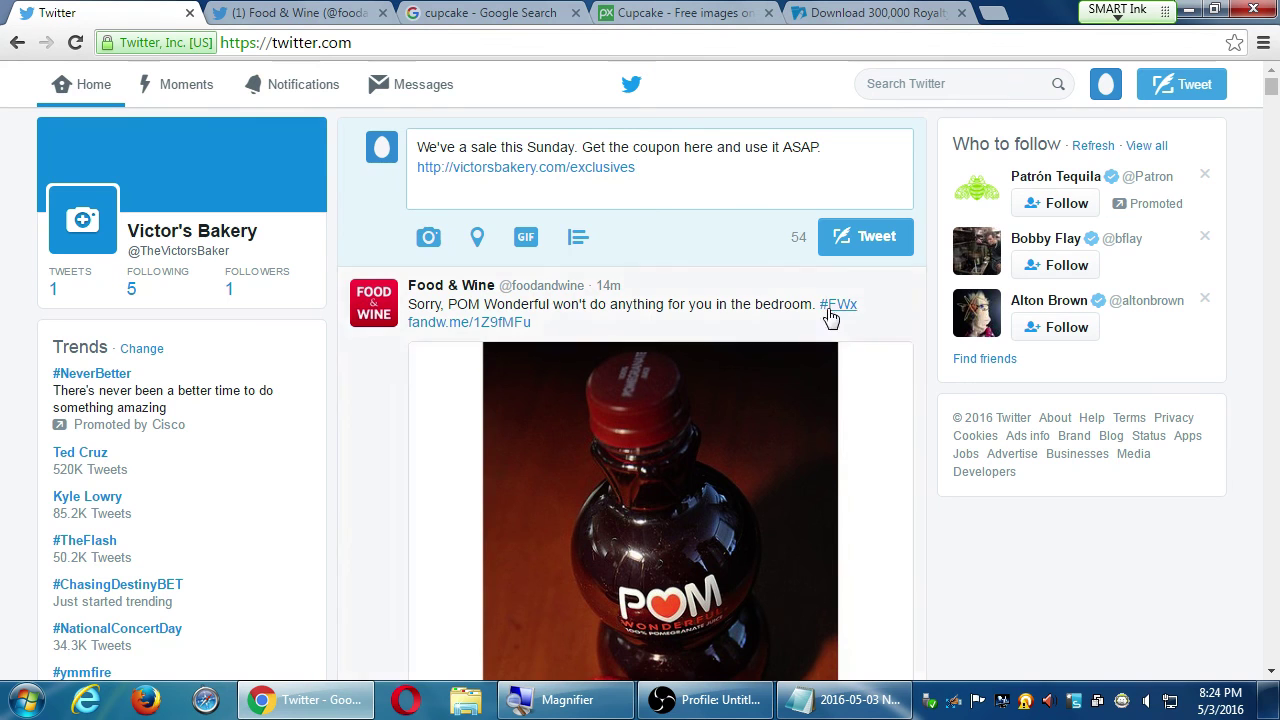
pyautogui.click(855, 240)
# - Write "TGIT!" as the text of a new tweet
pyautogui.click(569, 150)
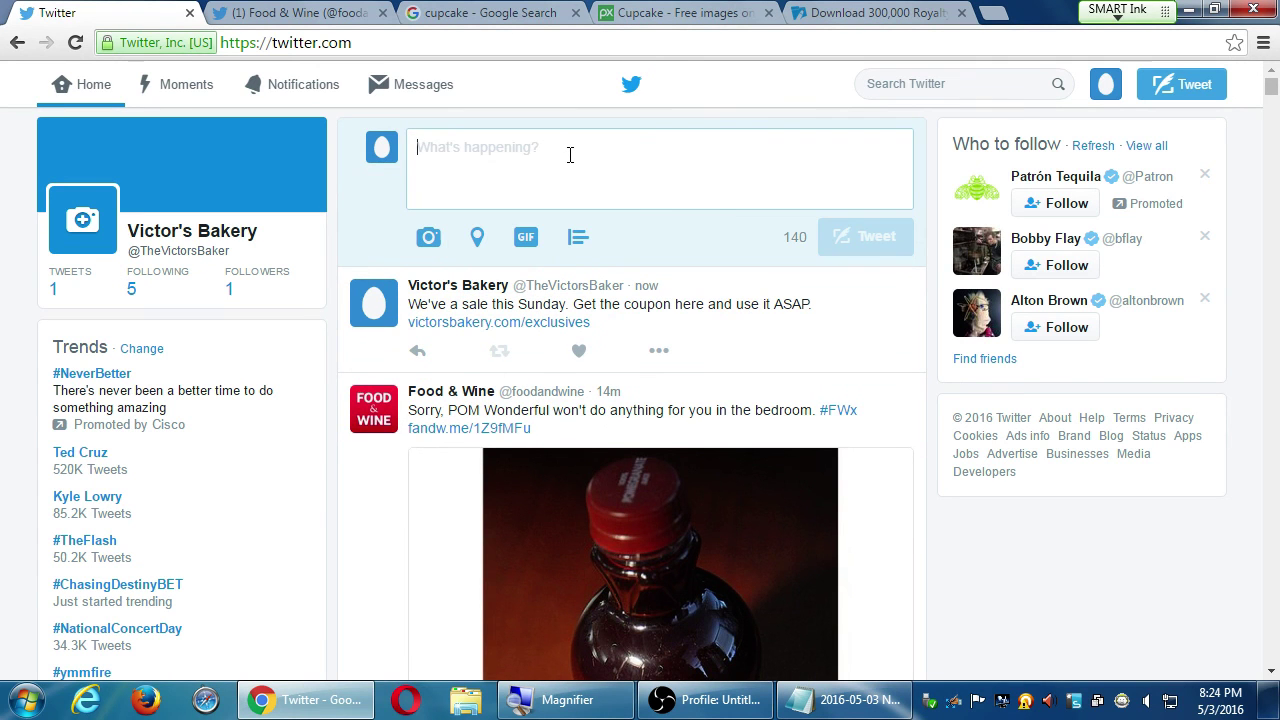
pyautogui.write('TFI')
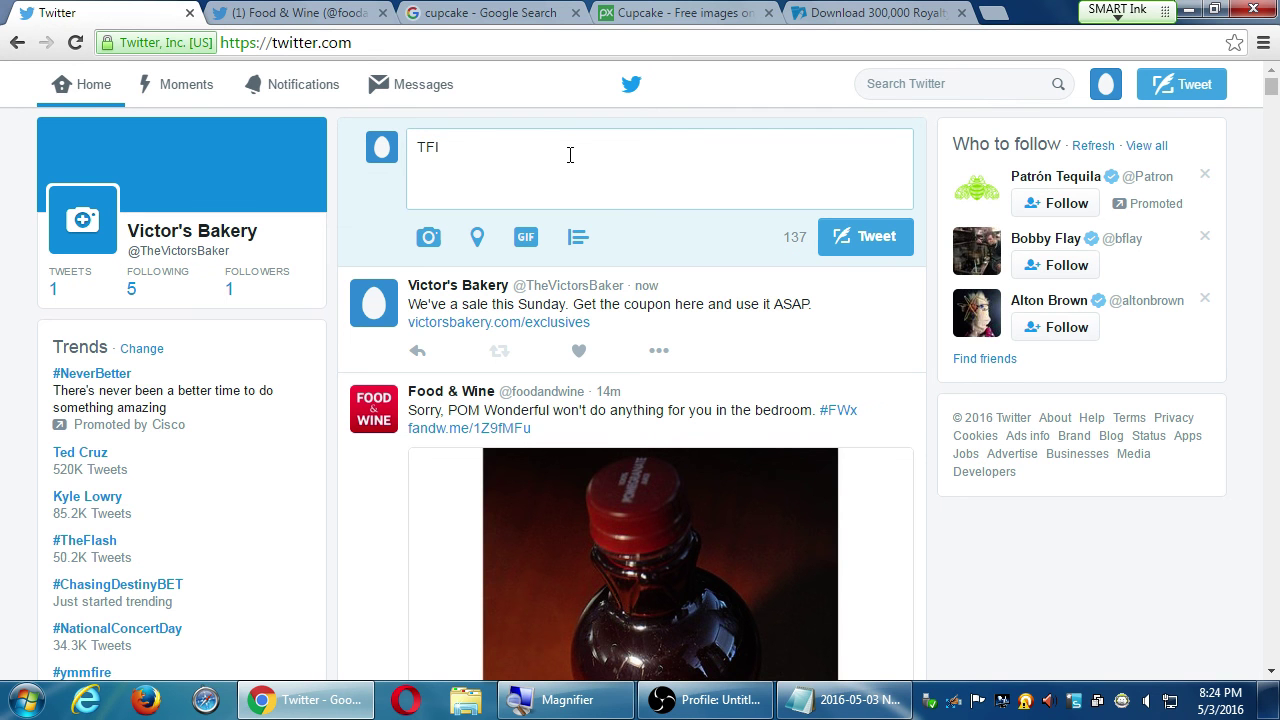
pyautogui.write('T!')
pyautogui.hotkey('shift', 'Right')
pyautogui.write('G')
# - Search the GIF library for "cookies", attach the Cookie Monster GIF to the tweet, and post it
pyautogui.click(525, 237)
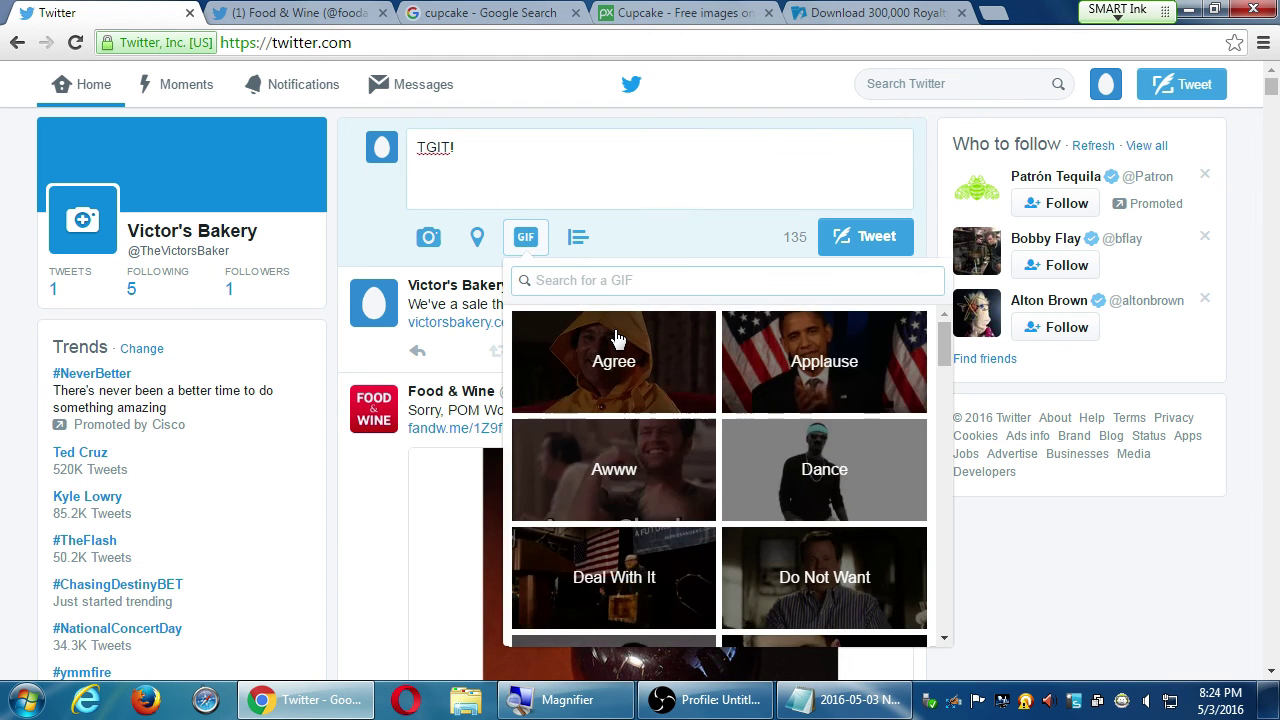
pyautogui.write('cookies')
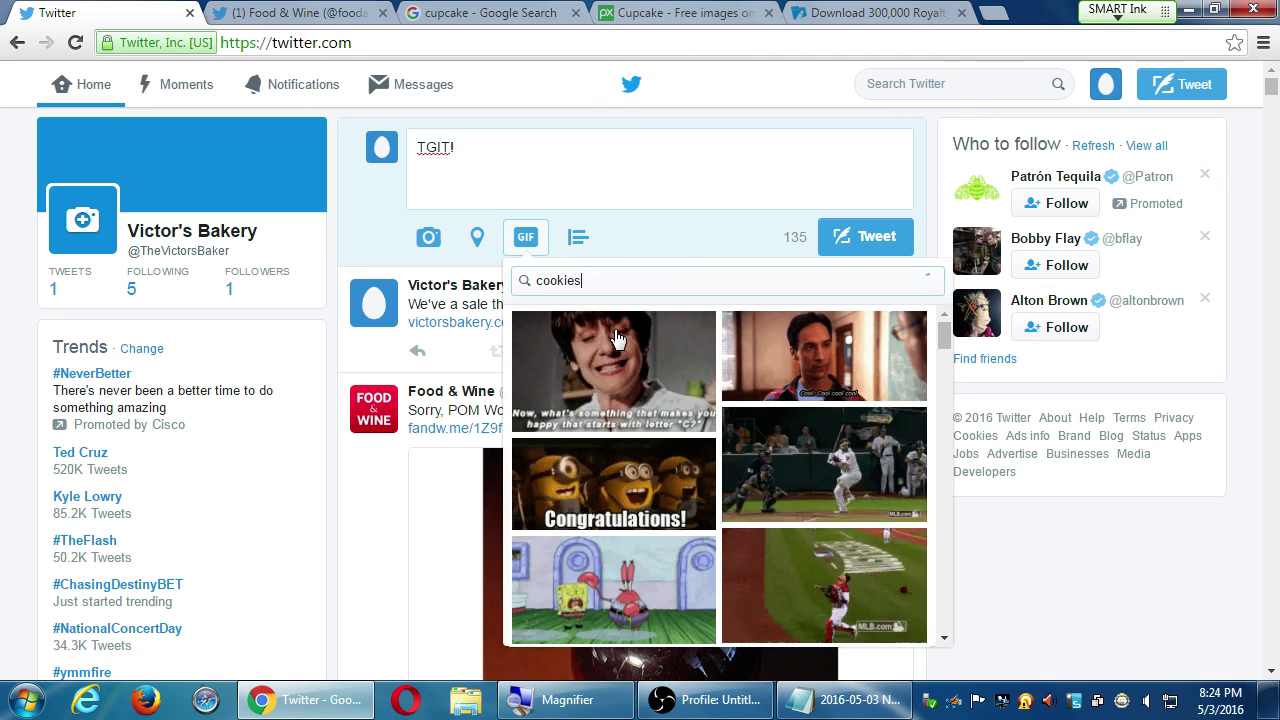
pyautogui.click(838, 355)
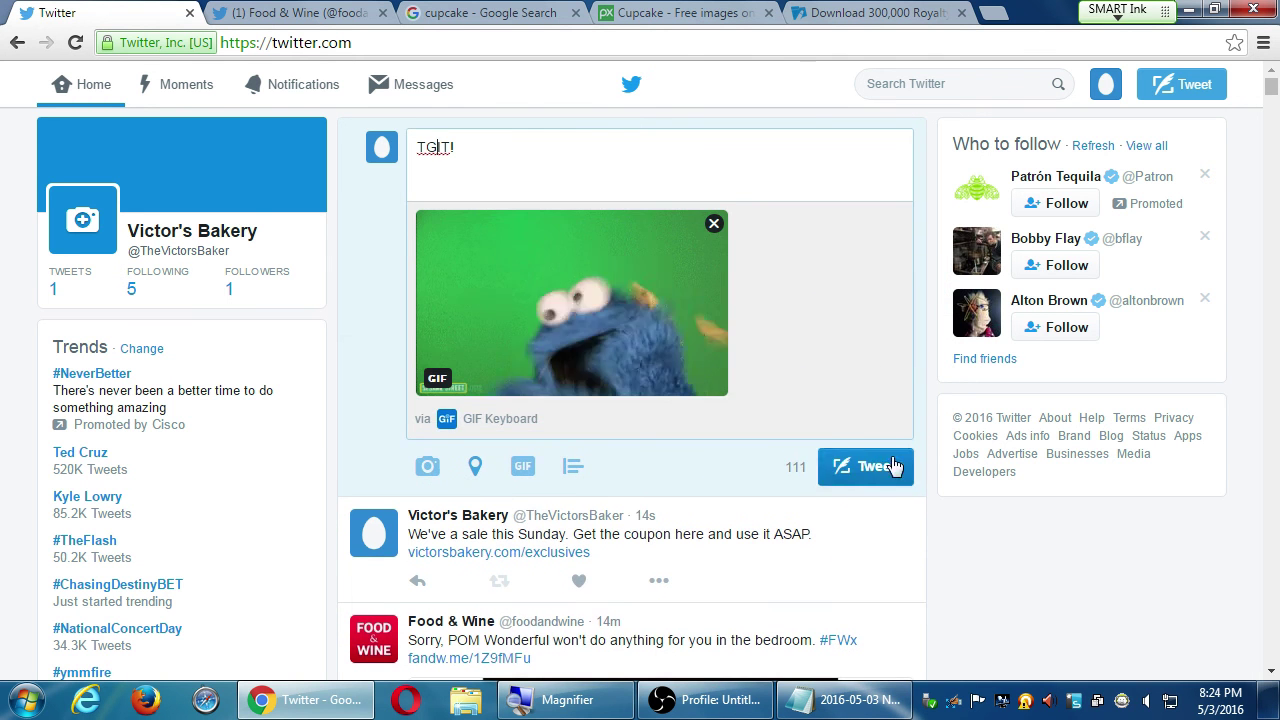
pyautogui.click(866, 466)
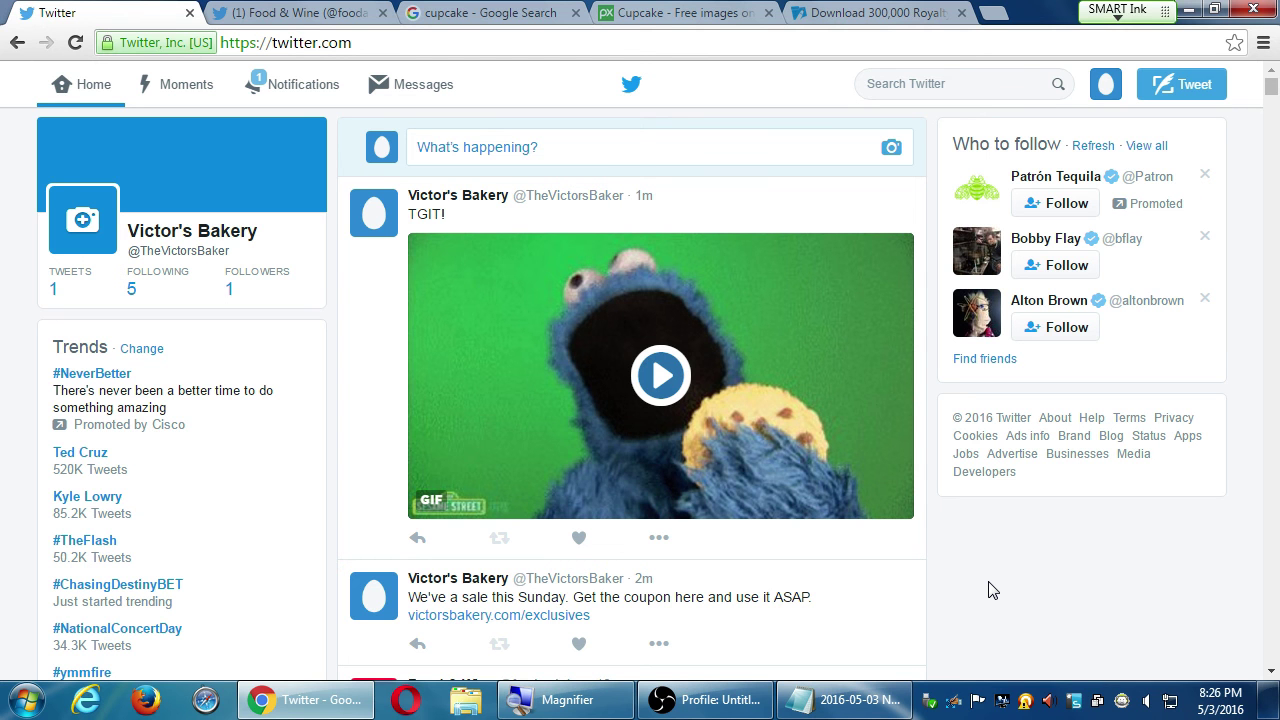
# - Examine the account's notifications for retweets and followers, return to the home timeline, and go back to the notifications
pyautogui.press('super+plus')
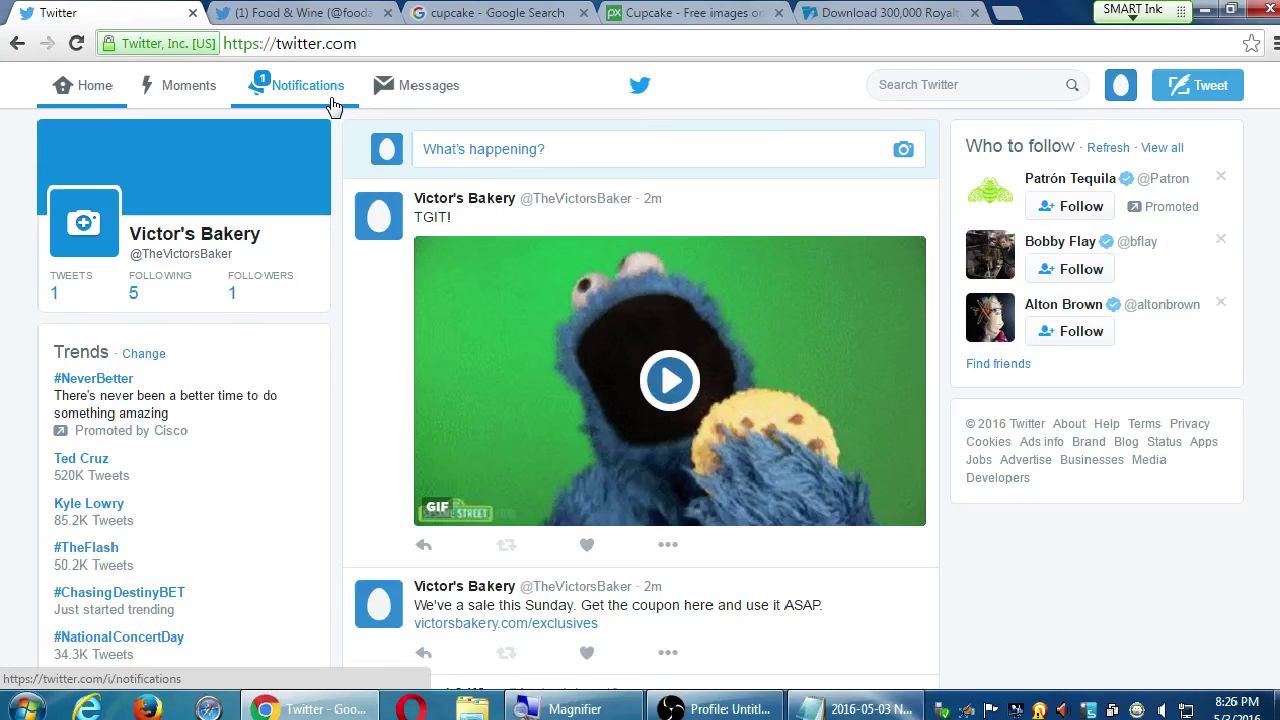
pyautogui.click(667, 198)
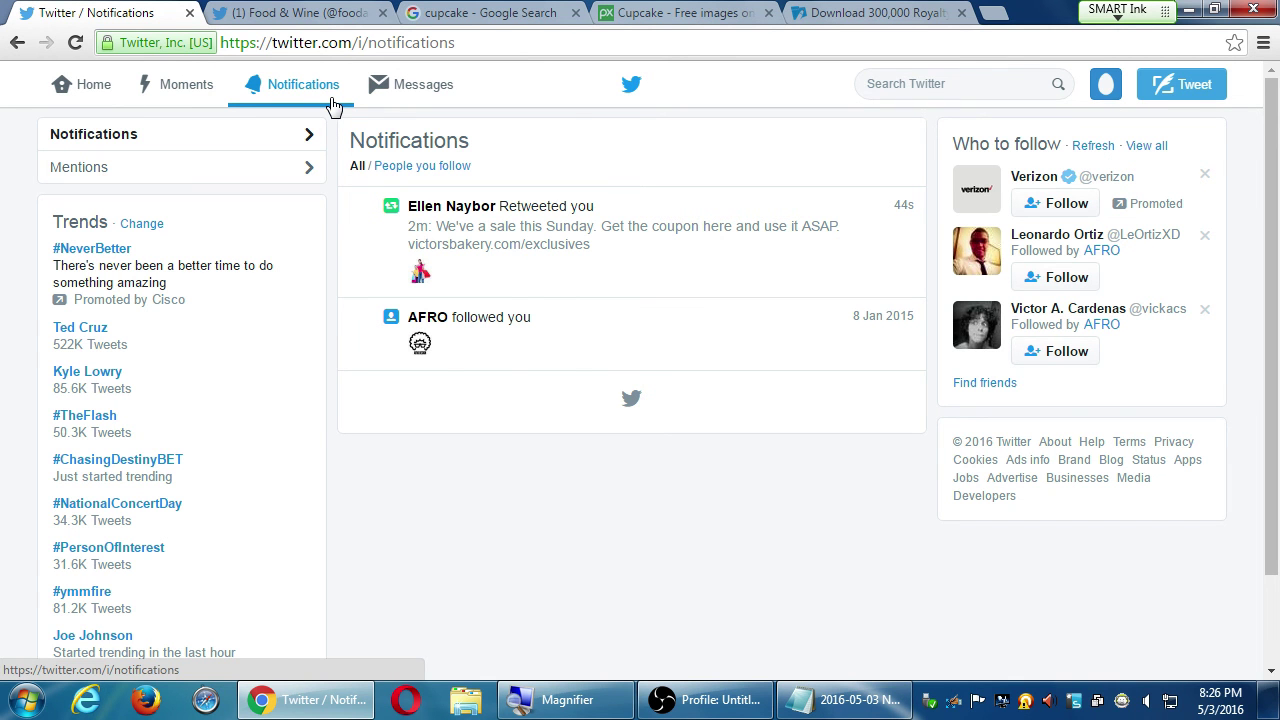
pyautogui.press('super+plus')
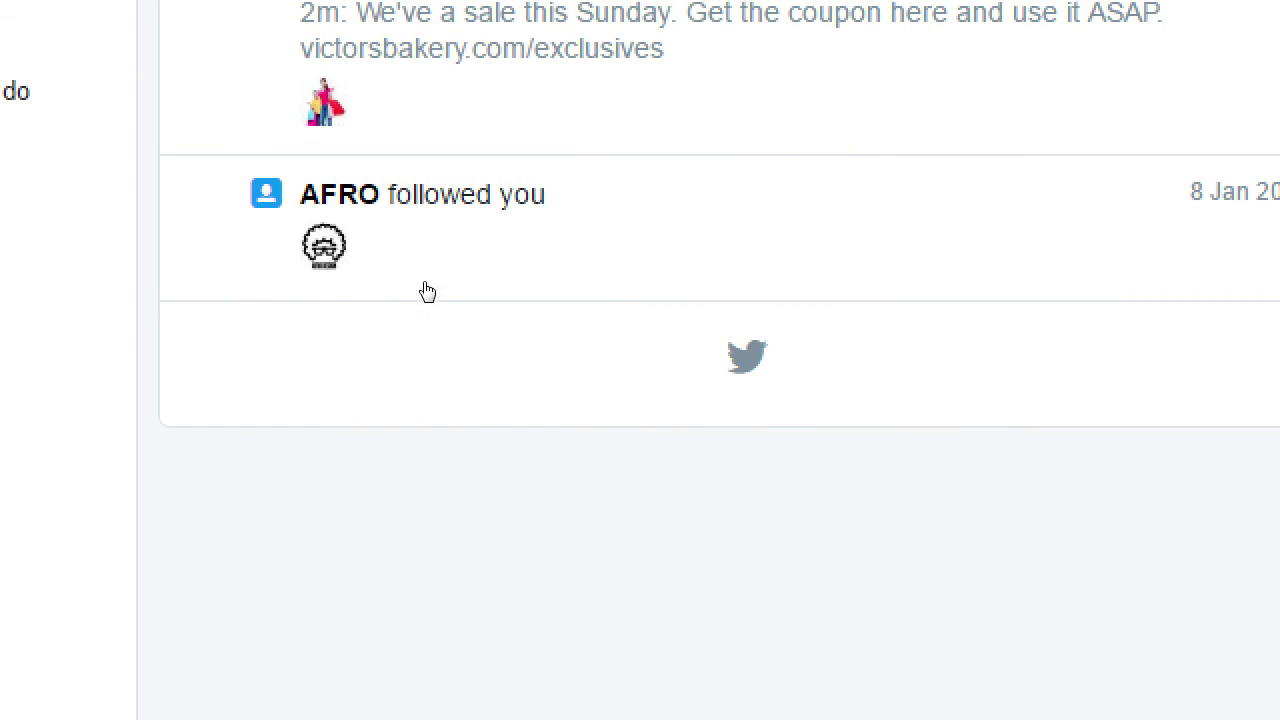
pyautogui.moveTo(426, 289)
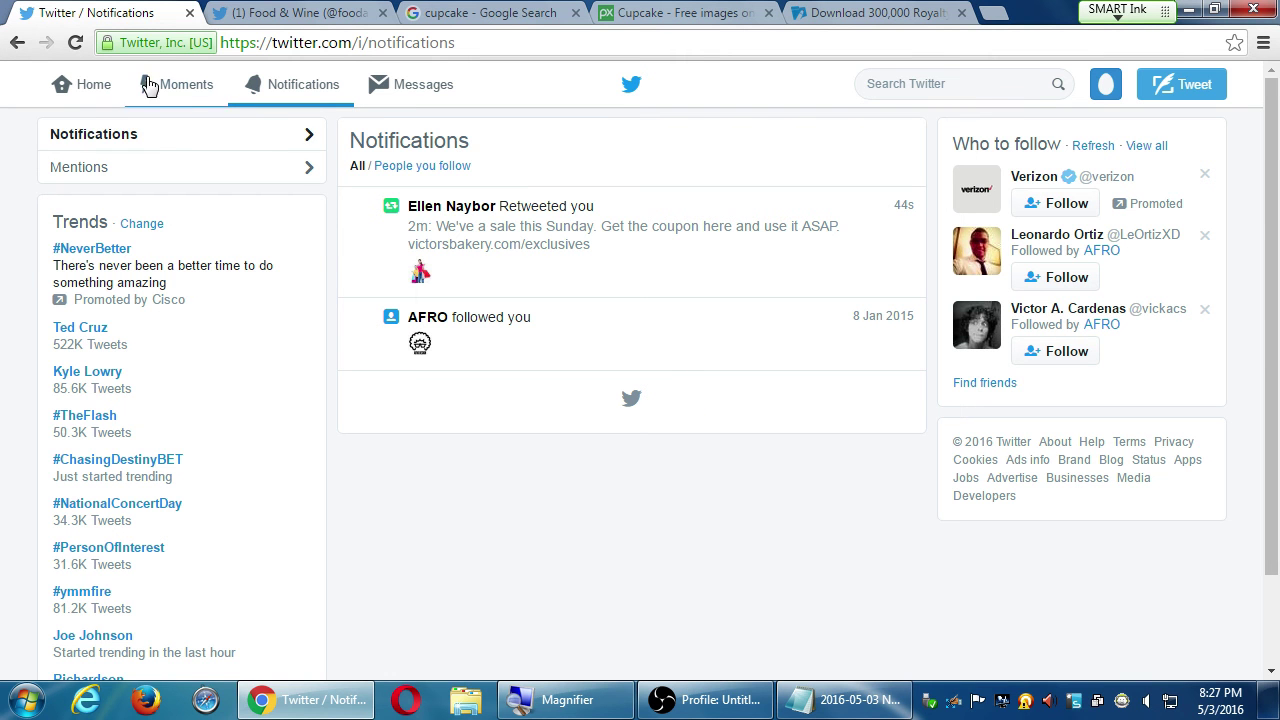
pyautogui.click(85, 86)
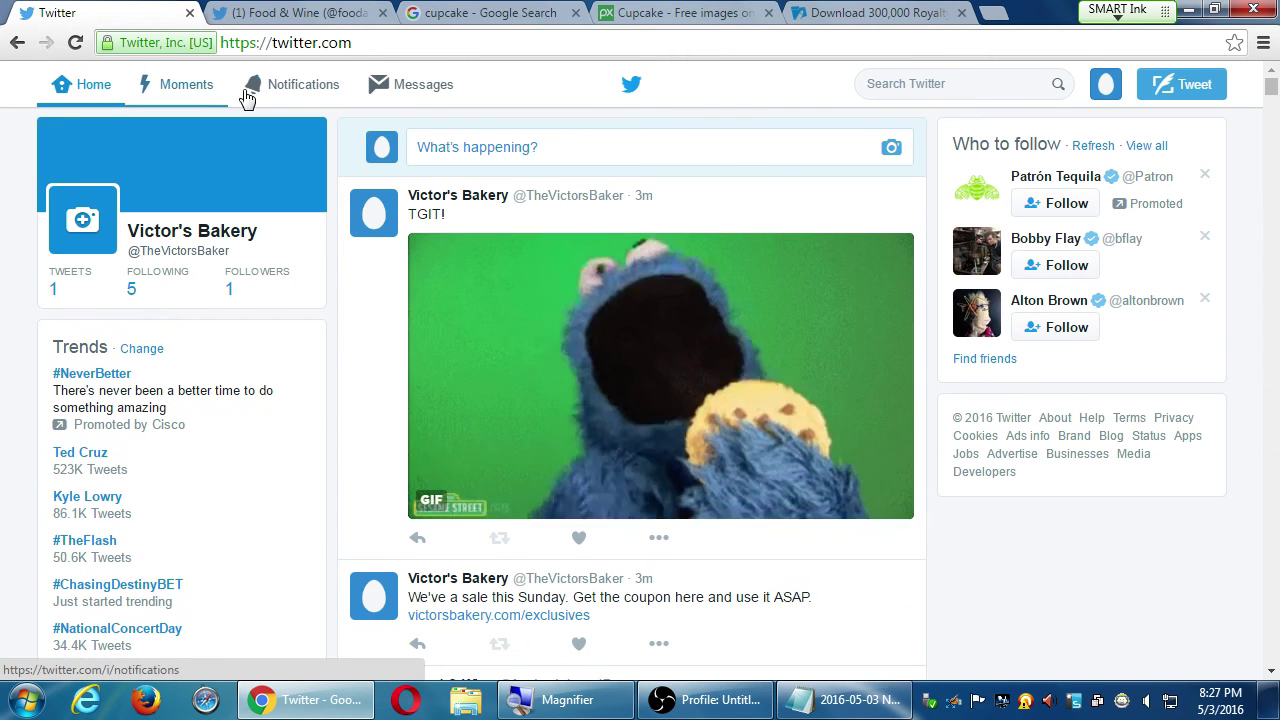
pyautogui.click(285, 98)
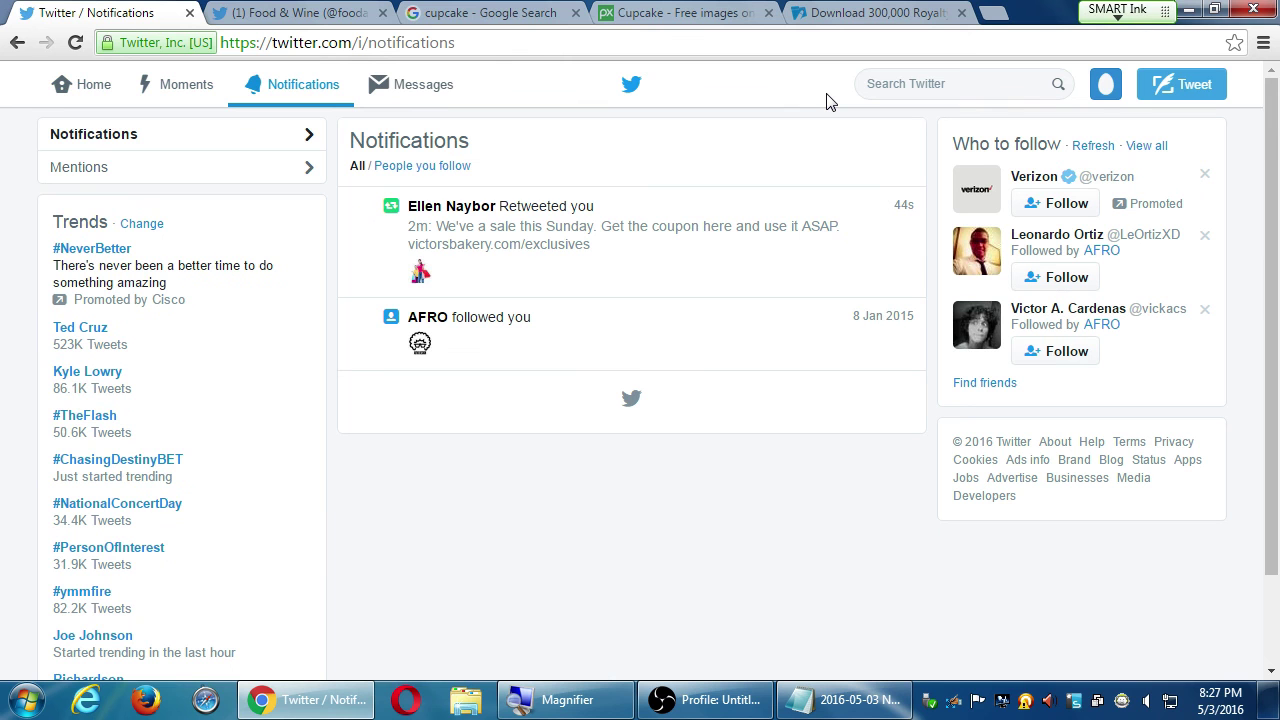